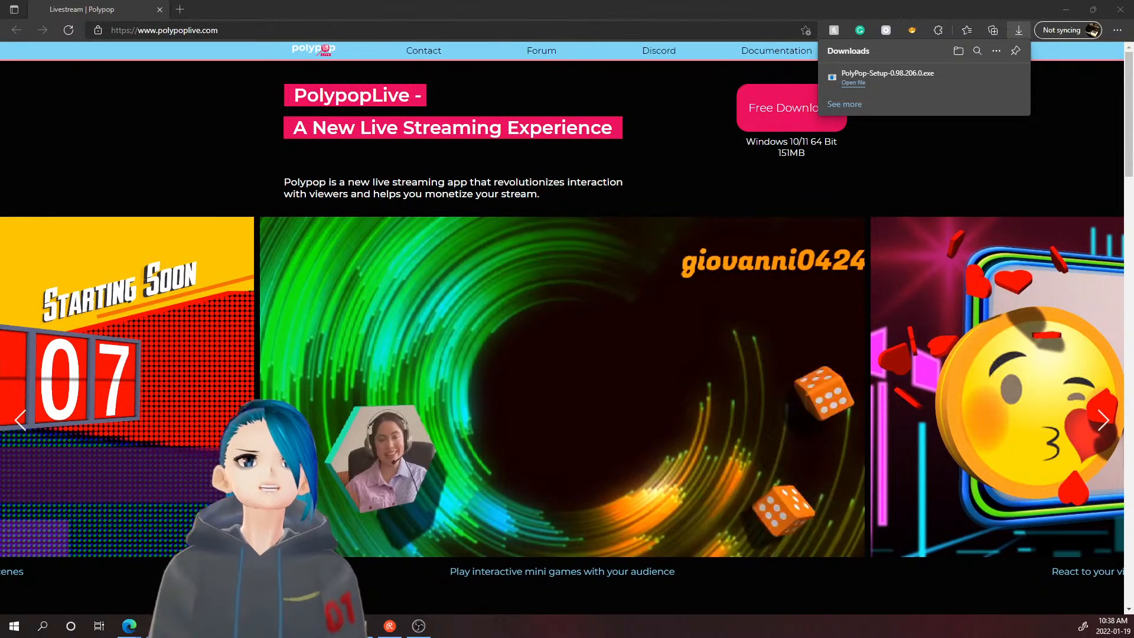
- Launch PolyPop from the Start menu's Recently added apps
left_click(12, 632)
left_click(110, 264)
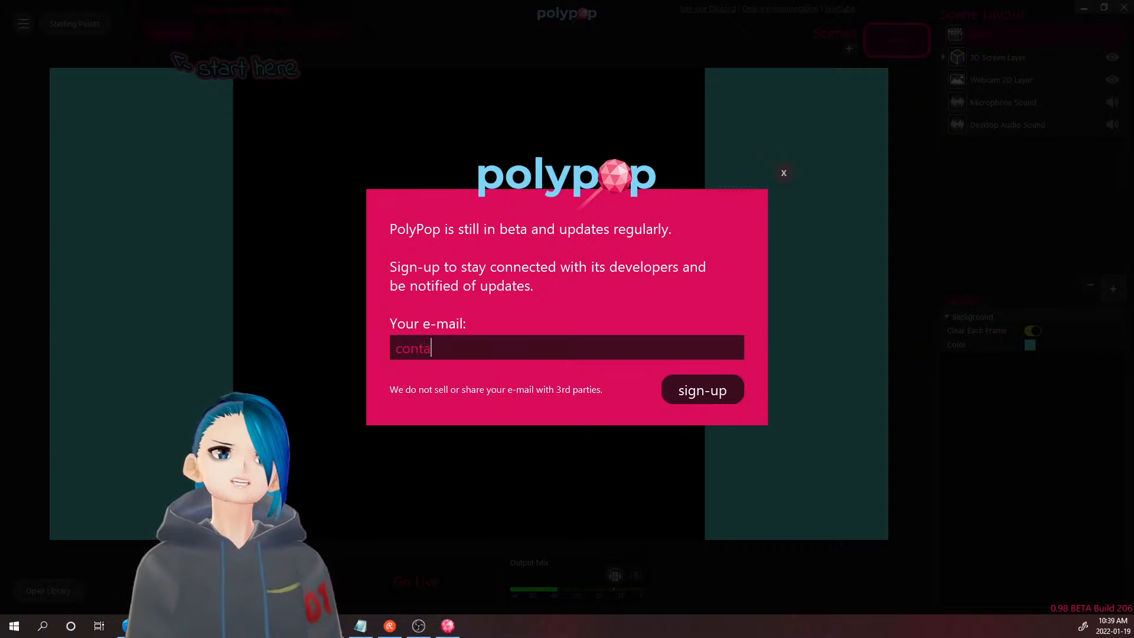
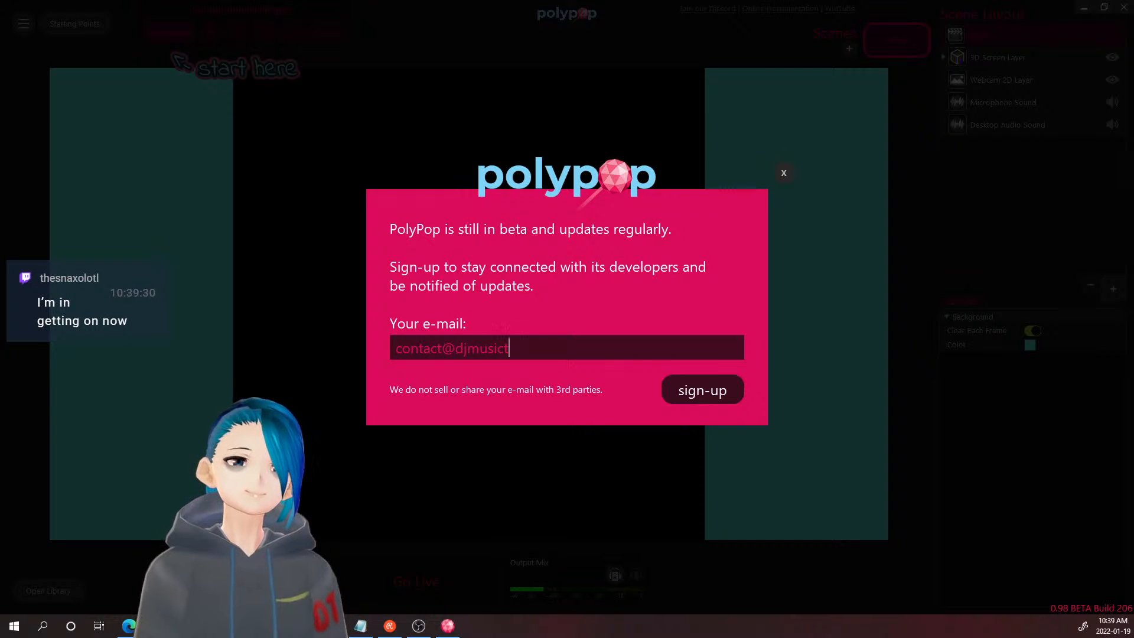
- Enter an e-mail address in the beta sign-up field and submit it
key("BackSpace")
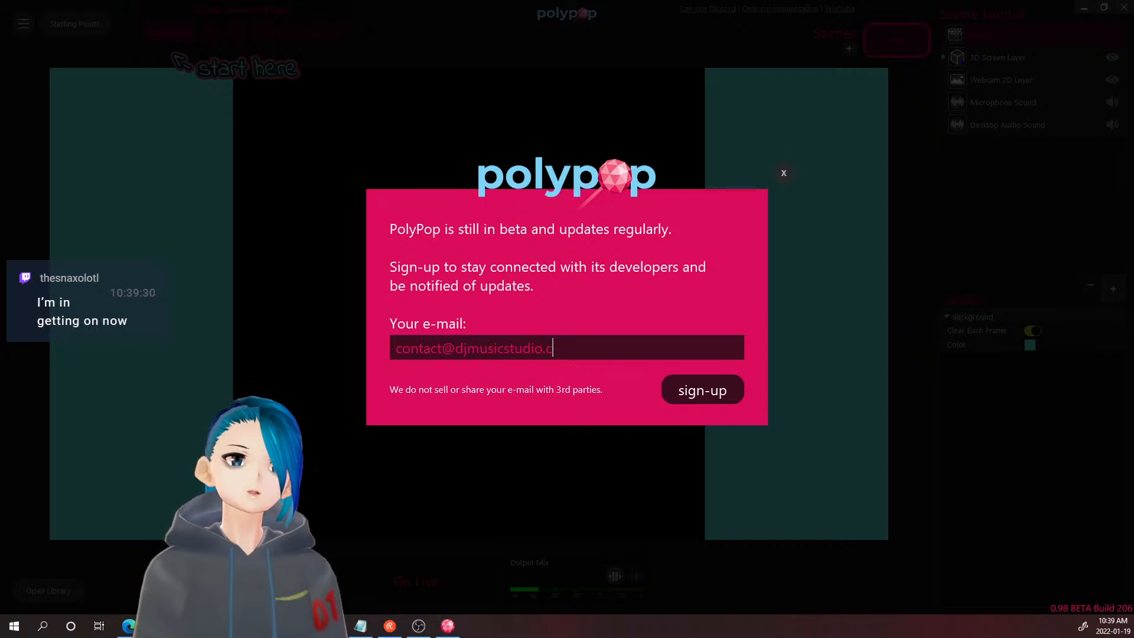
left_click(701, 391)
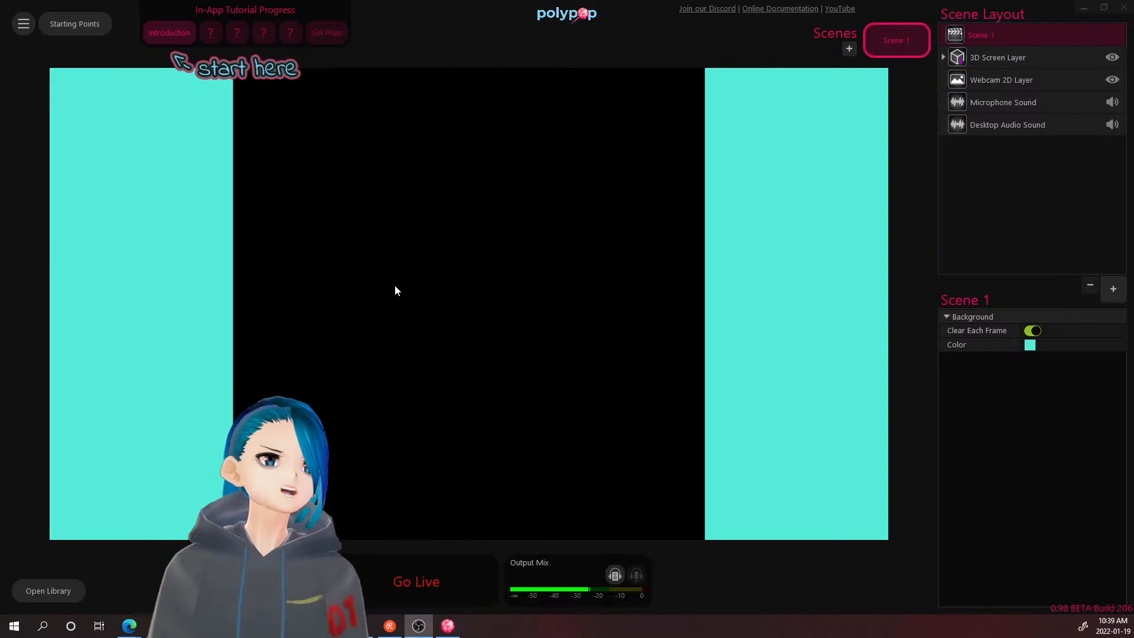
- Start the Introduction tutorial and step through its captions to the Background Color step
left_click(168, 34)
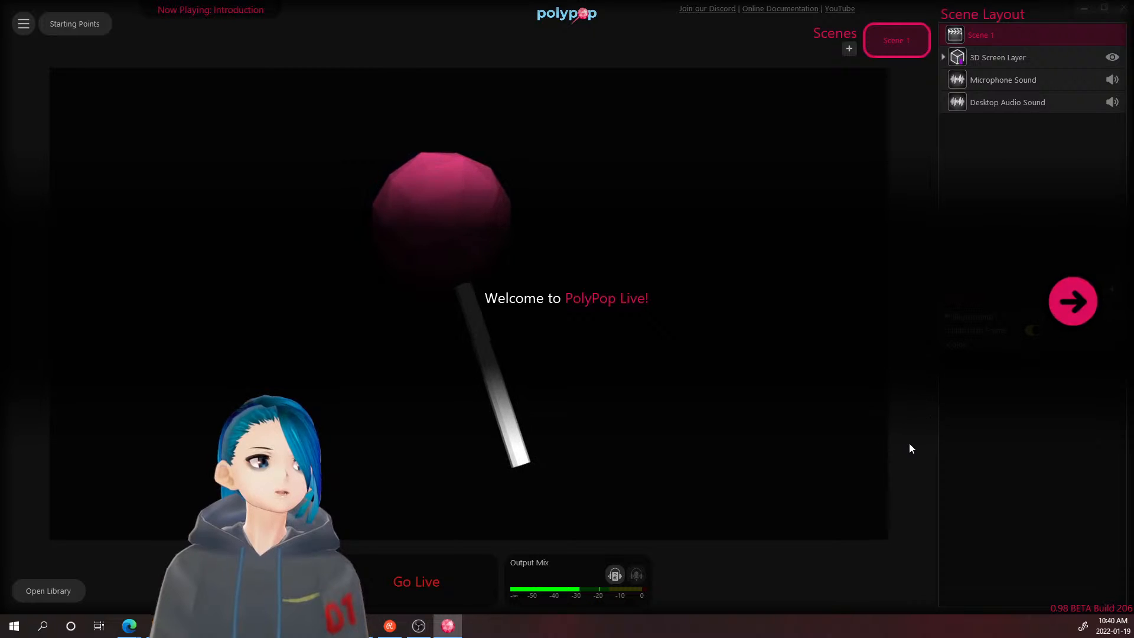
left_click(1072, 301)
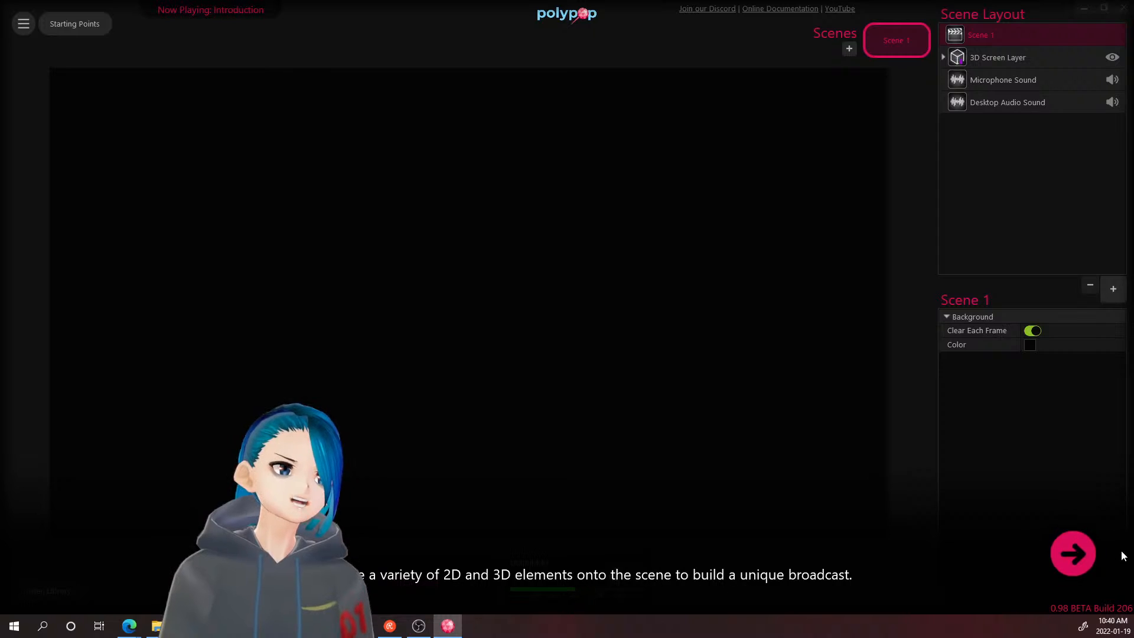
left_click(1076, 552)
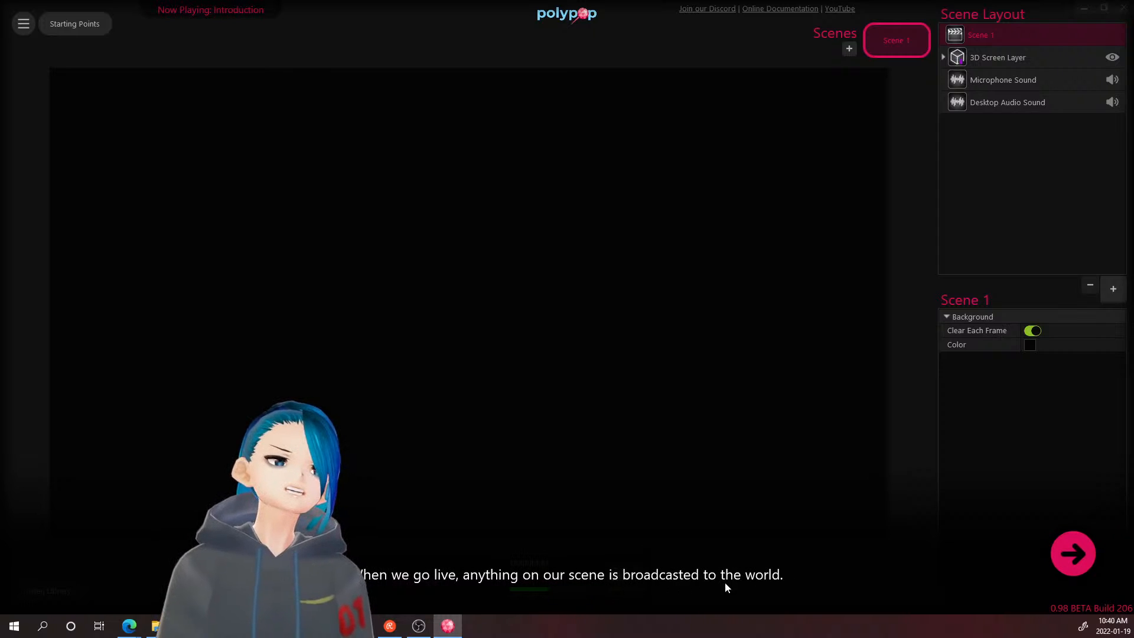
left_click(1074, 556)
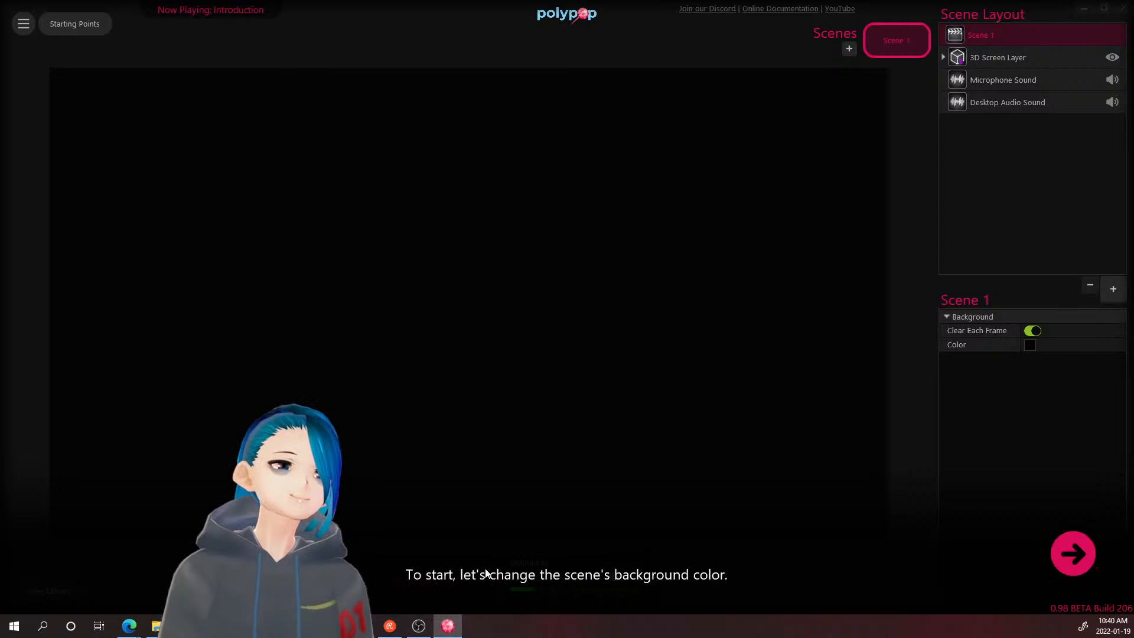
left_click(1070, 551)
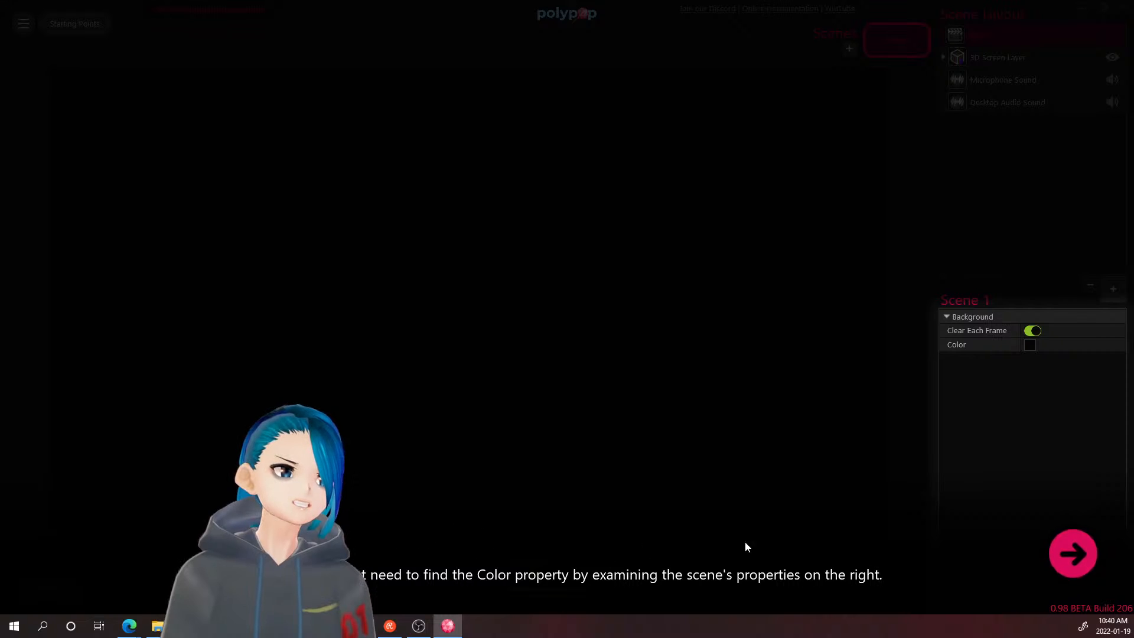
left_click(1048, 554)
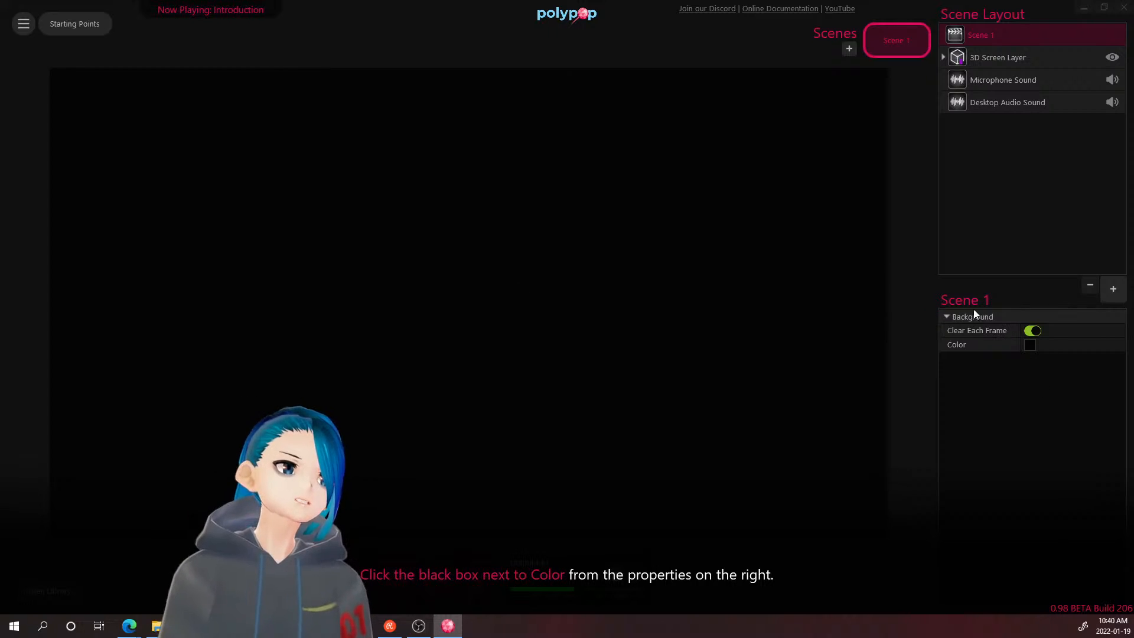
- Set the Scene 1 background colour to light cyan (R100 G237 B233), adjusting HDR intensity
left_click(1029, 344)
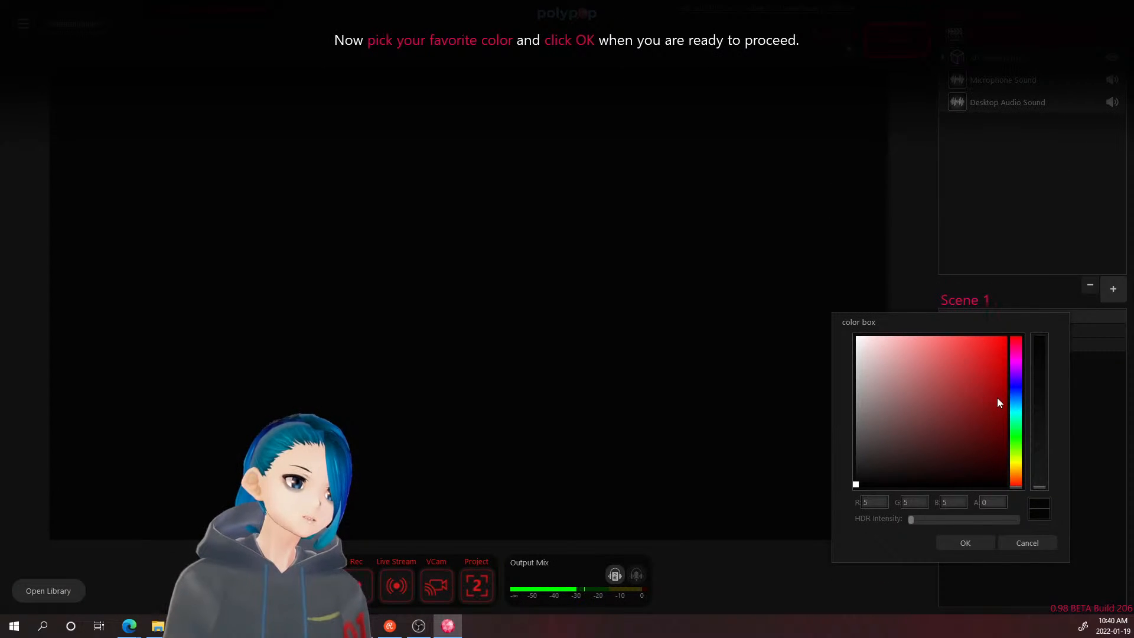
left_click(1017, 413)
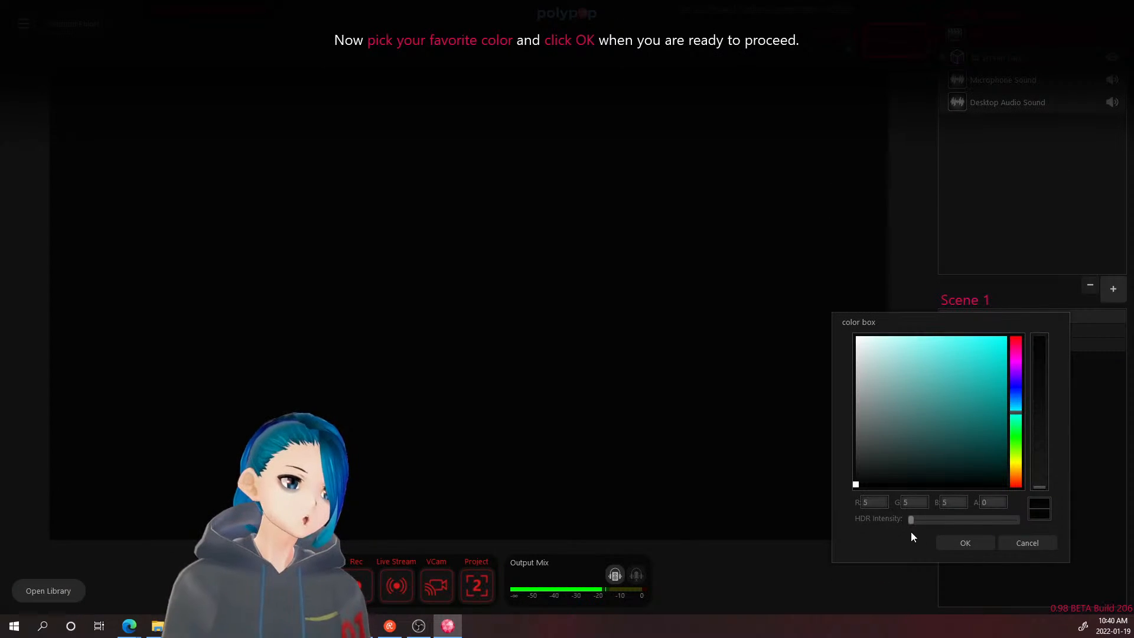
left_click_drag(913, 521, 1022, 522)
left_click_drag(911, 519, 859, 522)
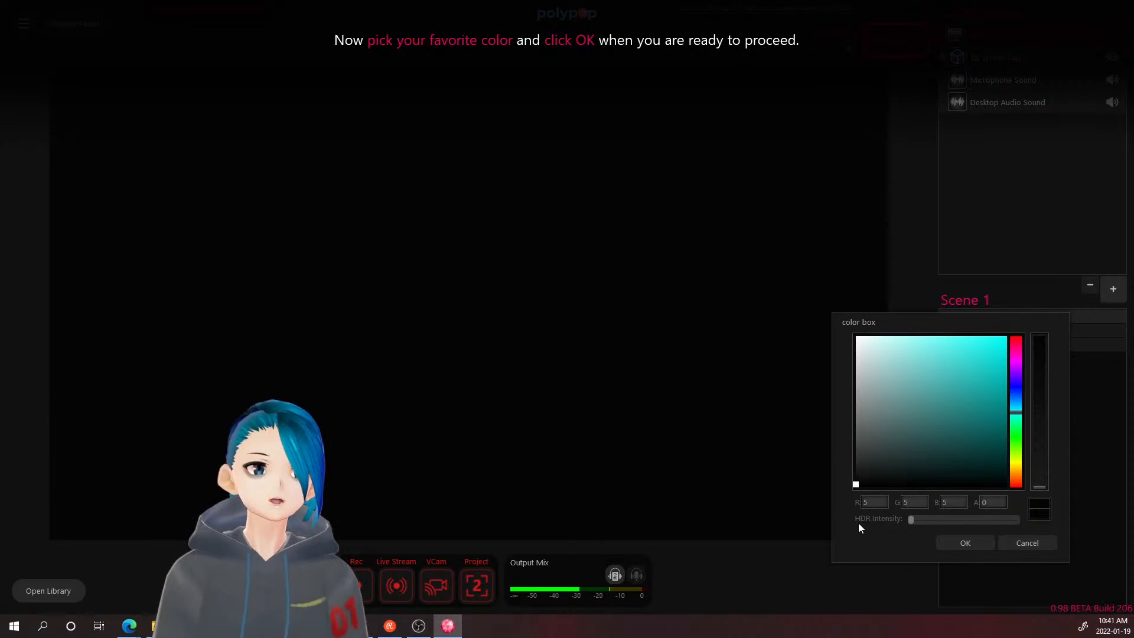
left_click_drag(993, 411, 944, 350)
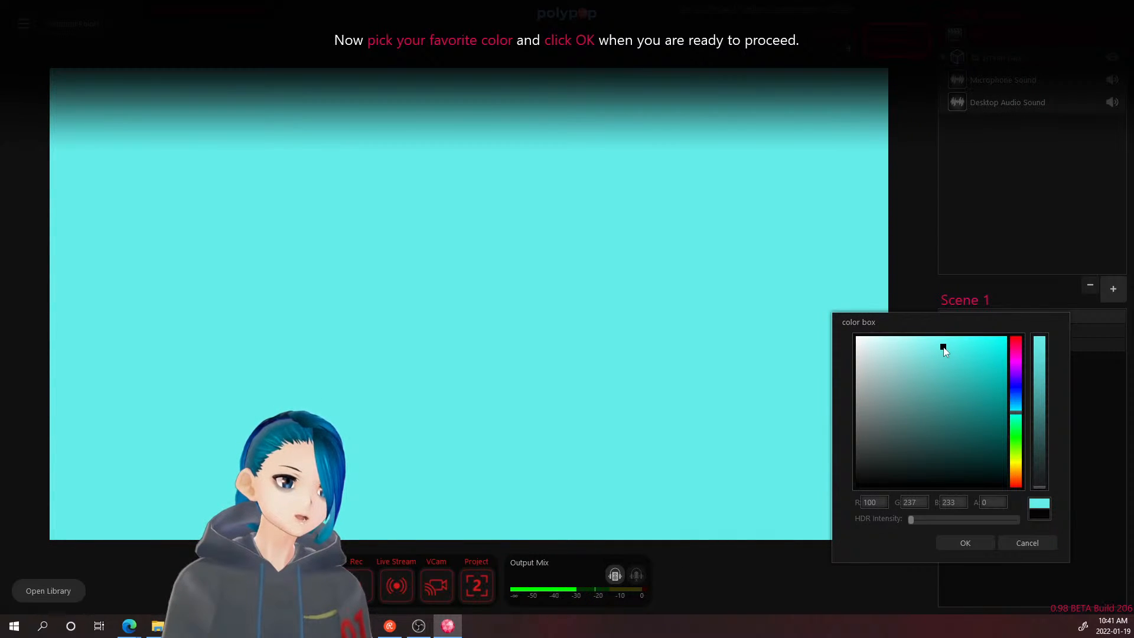
left_click(977, 543)
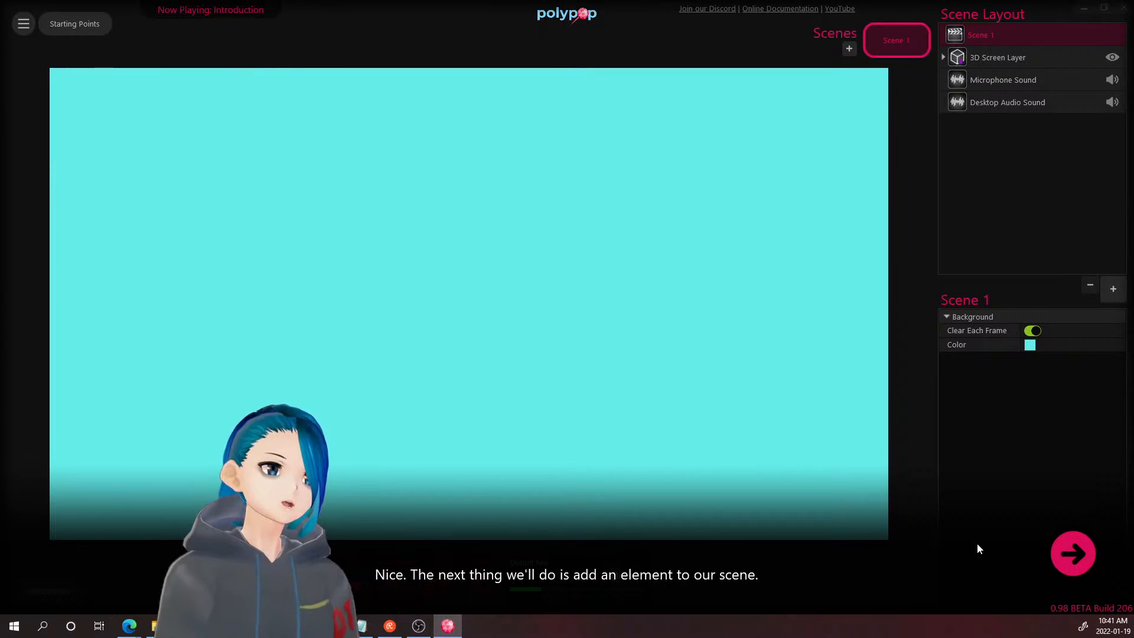
- Advance to the tutorial's add-element step and open the Scene Layout element catalogue
left_click(1082, 555)
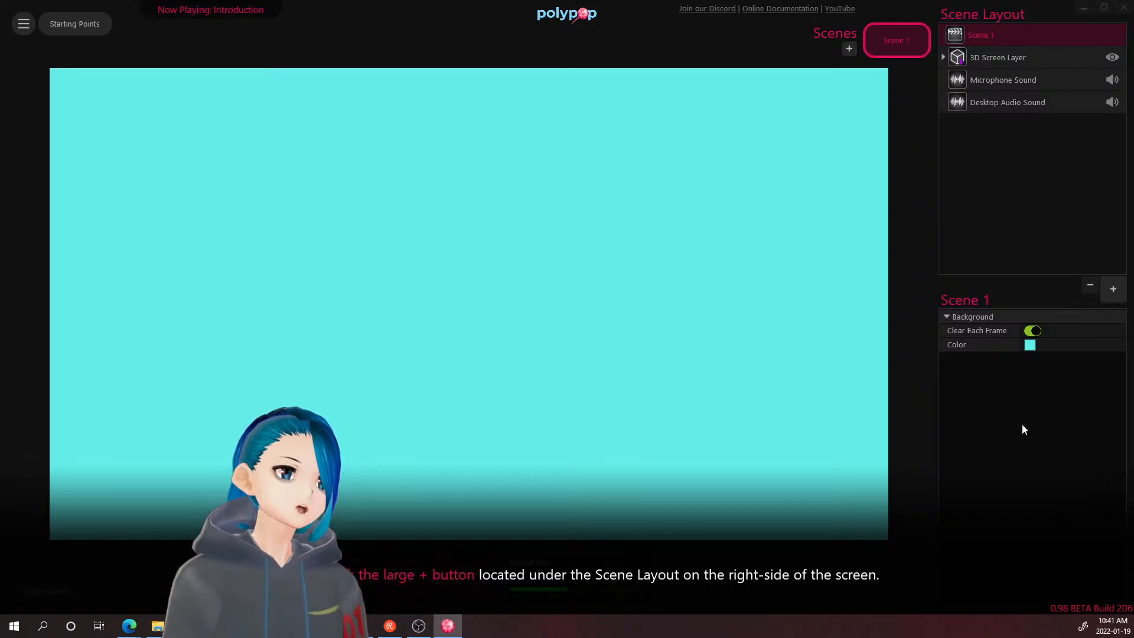
left_click(1116, 292)
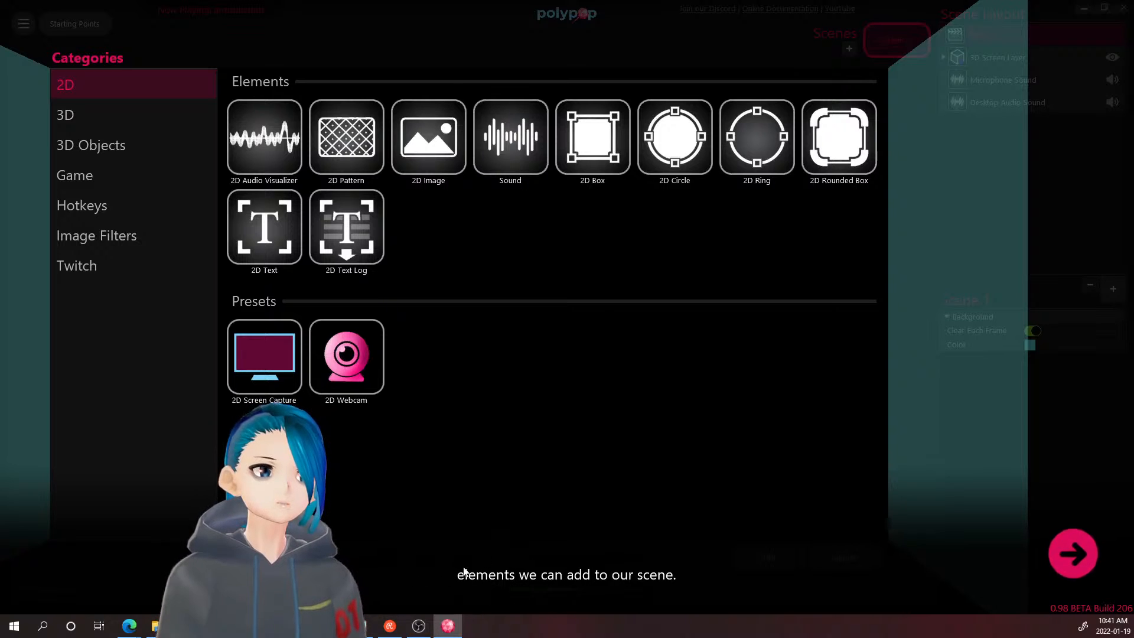
- Advance the tutorial twice and add the 2D Webcam preset to Scene 1
left_click(1066, 547)
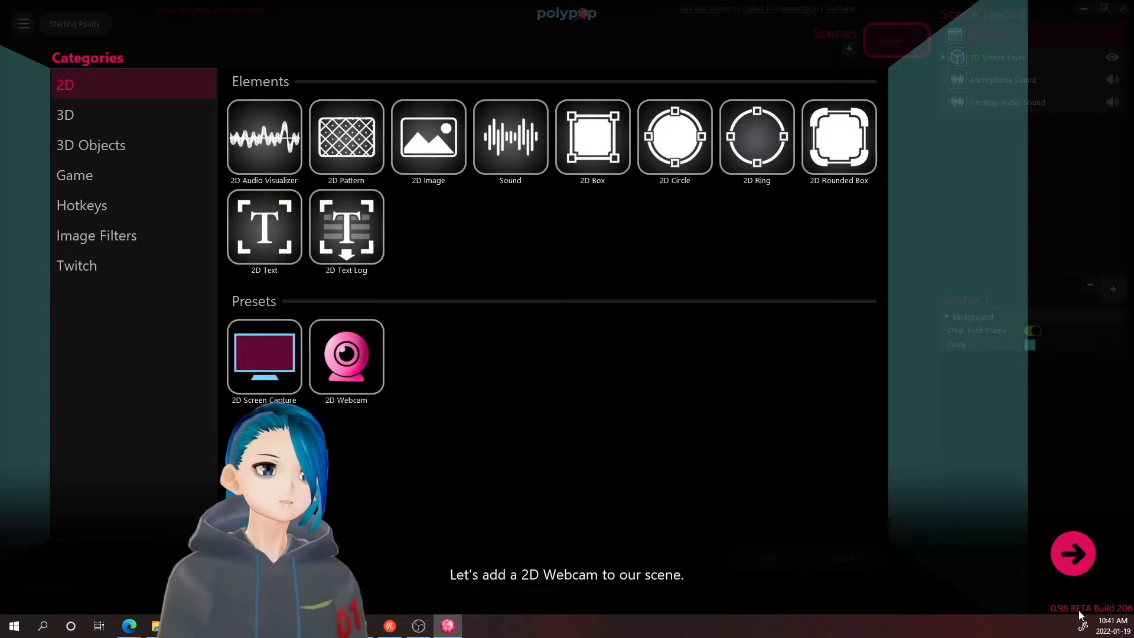
left_click(1071, 547)
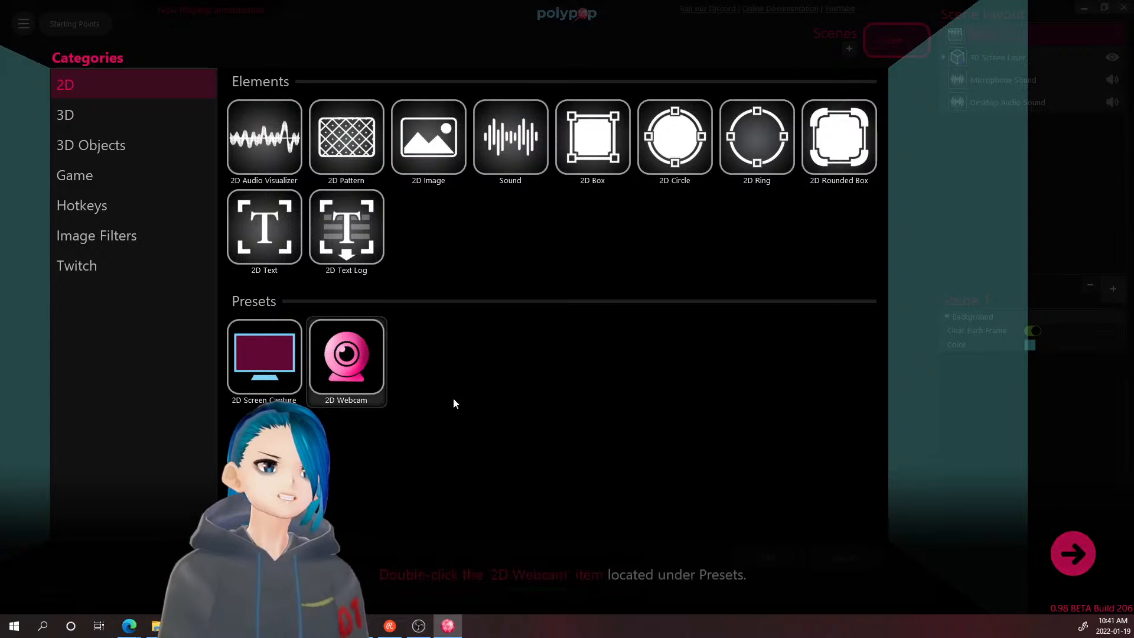
double_click(347, 374)
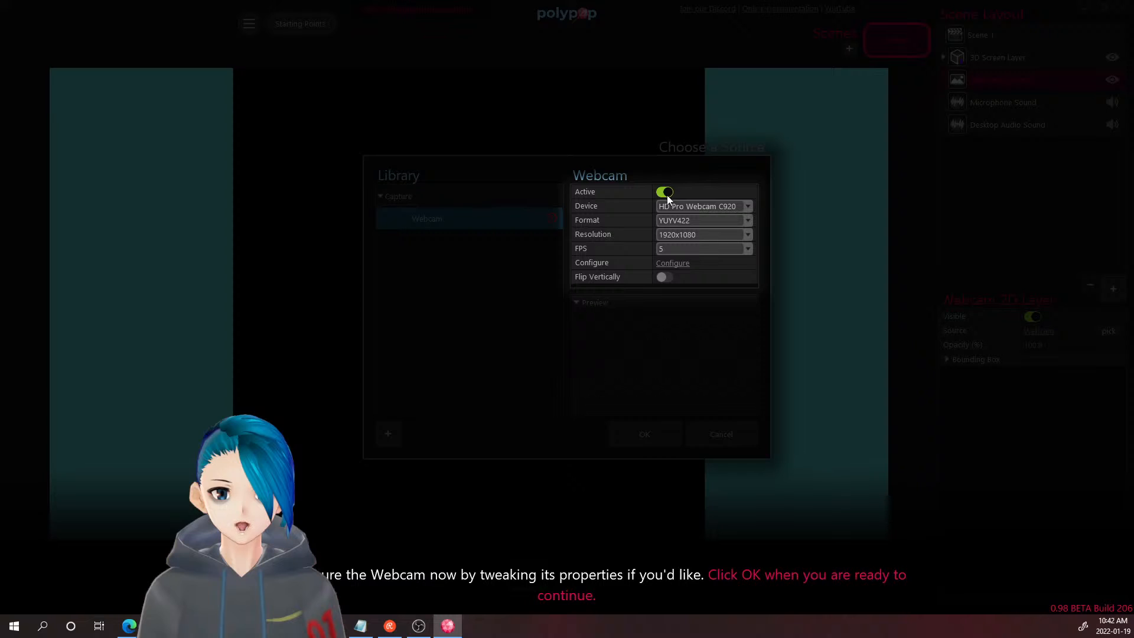
- Choose VSeeFaceCamera instead of HD Pro Webcam C920 as the capture device
left_click(682, 207)
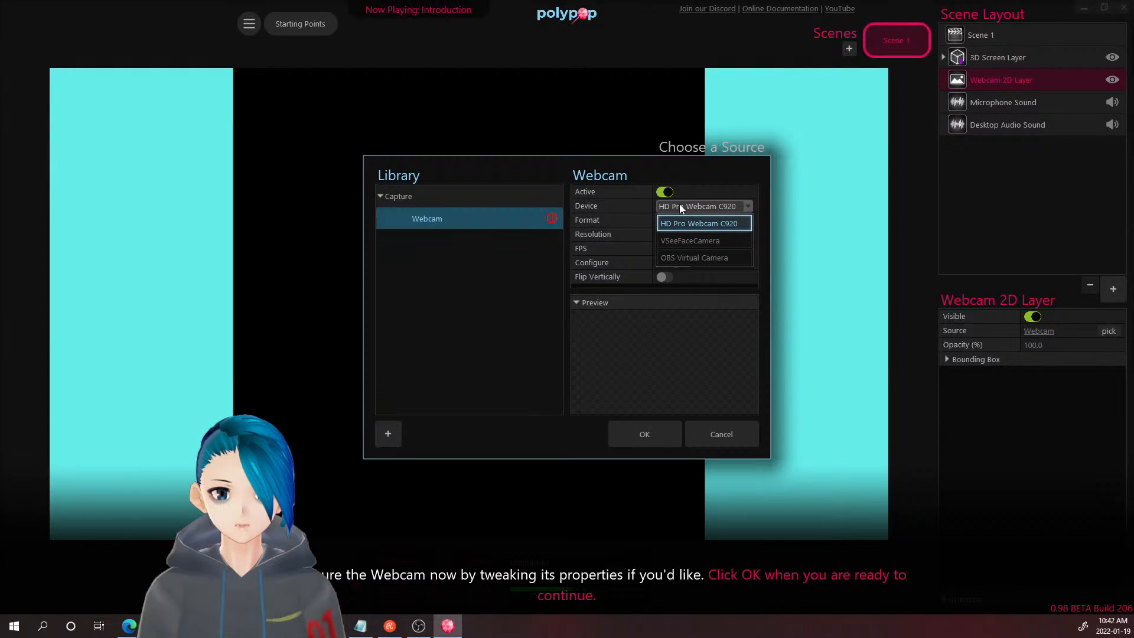
left_click(700, 207)
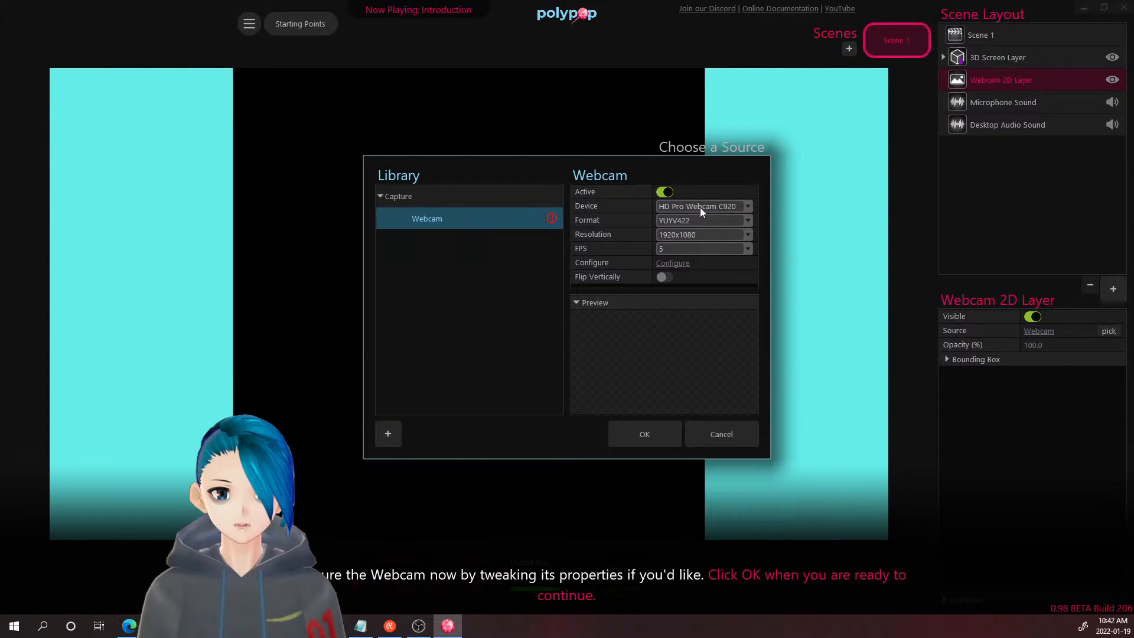
left_click(660, 206)
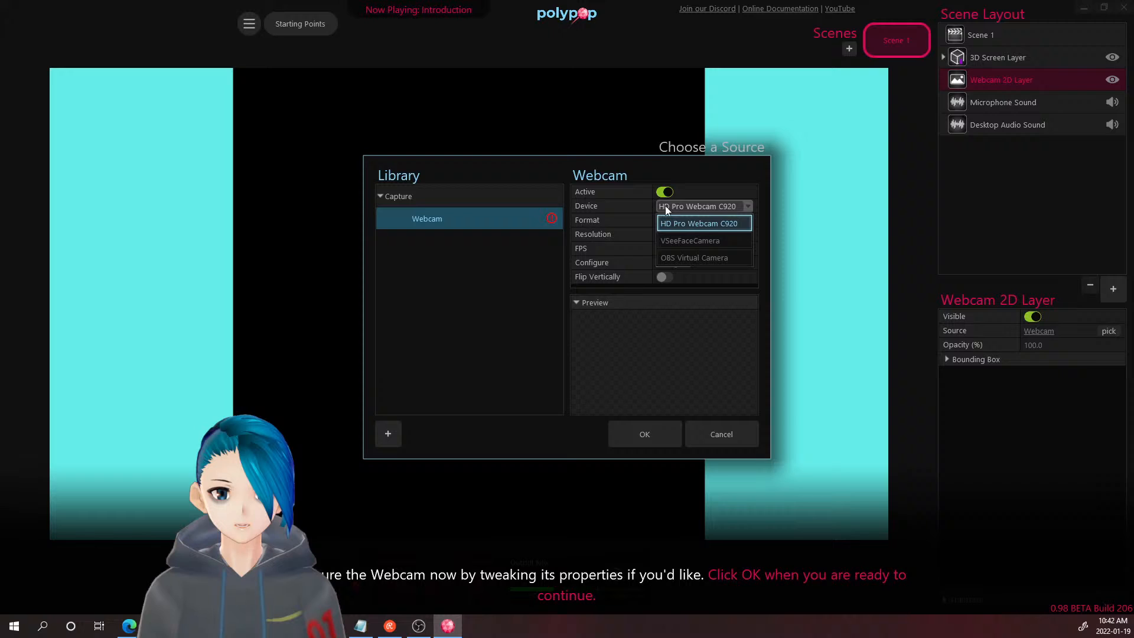
left_click(699, 242)
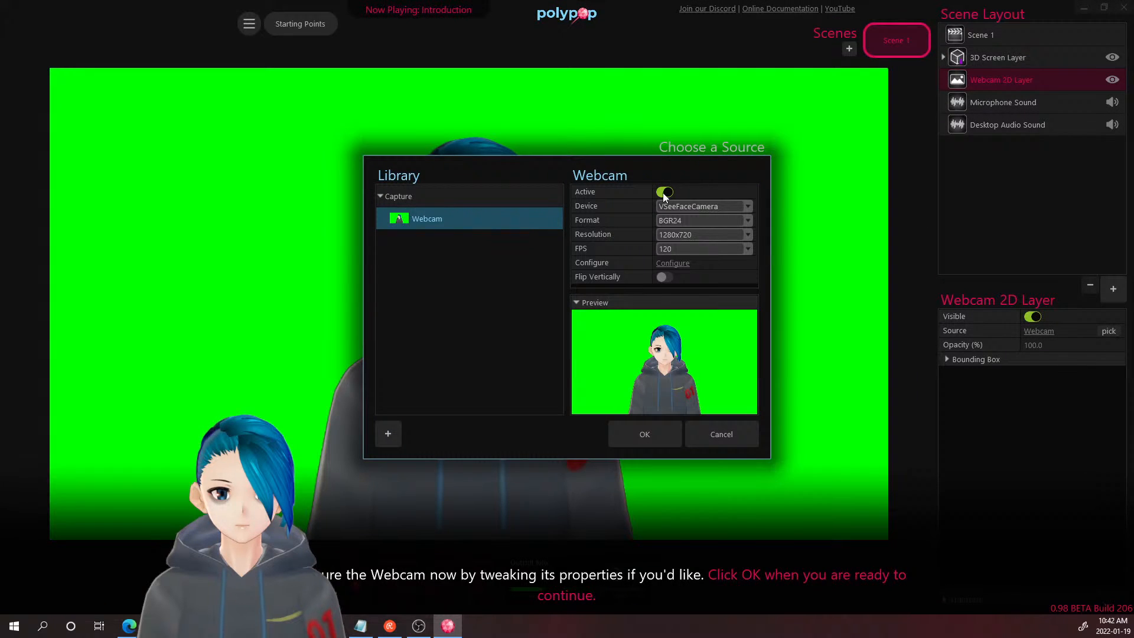
- Toggle the webcam feed off and on repeatedly, leaving it switched on
left_click(662, 192)
left_click(662, 193)
left_click(662, 192)
left_click(663, 193)
left_click(663, 192)
left_click(662, 193)
left_click(663, 193)
left_click(661, 193)
left_click(661, 194)
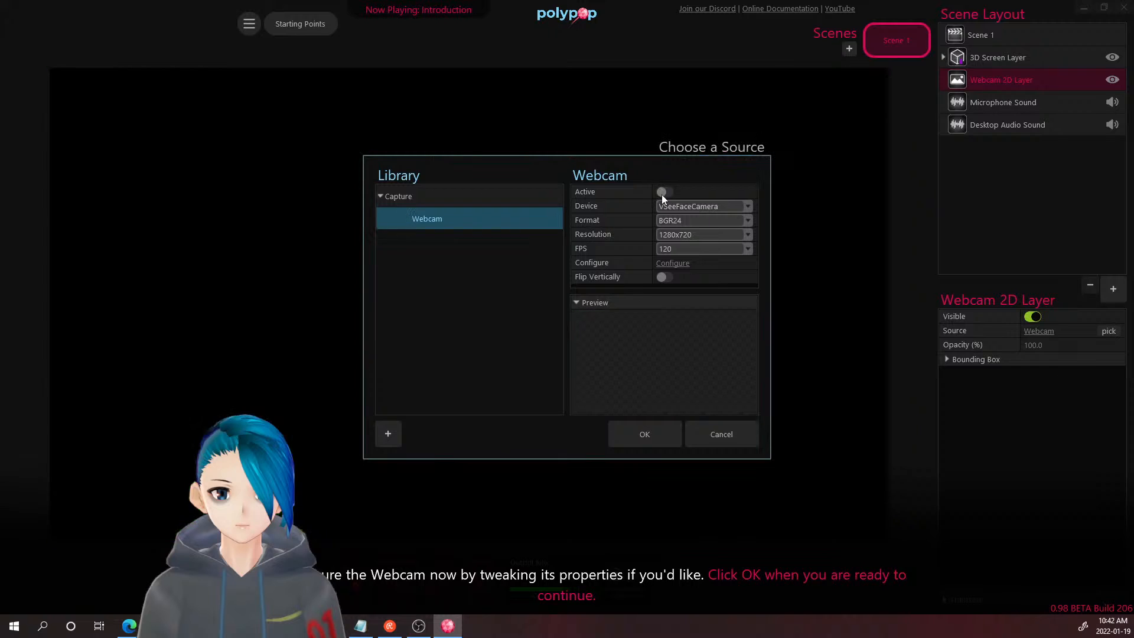
left_click(661, 193)
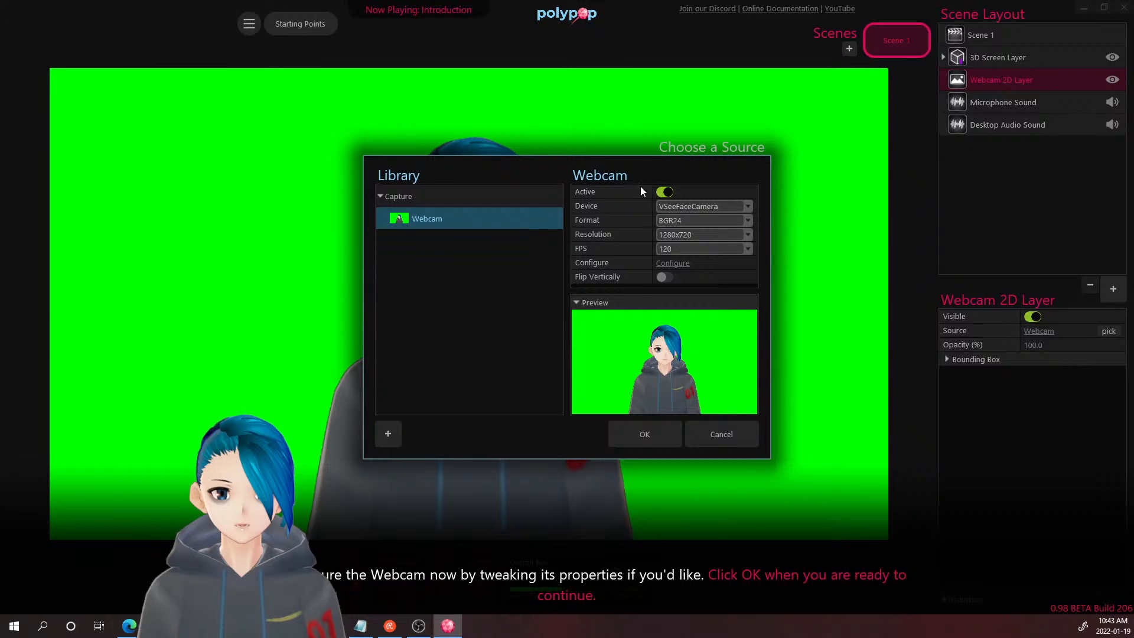
- Try the vertical flip option, then confirm the webcam as the layer's source
left_click(666, 279)
left_click(666, 279)
left_click(666, 279)
left_click(667, 278)
left_click(666, 278)
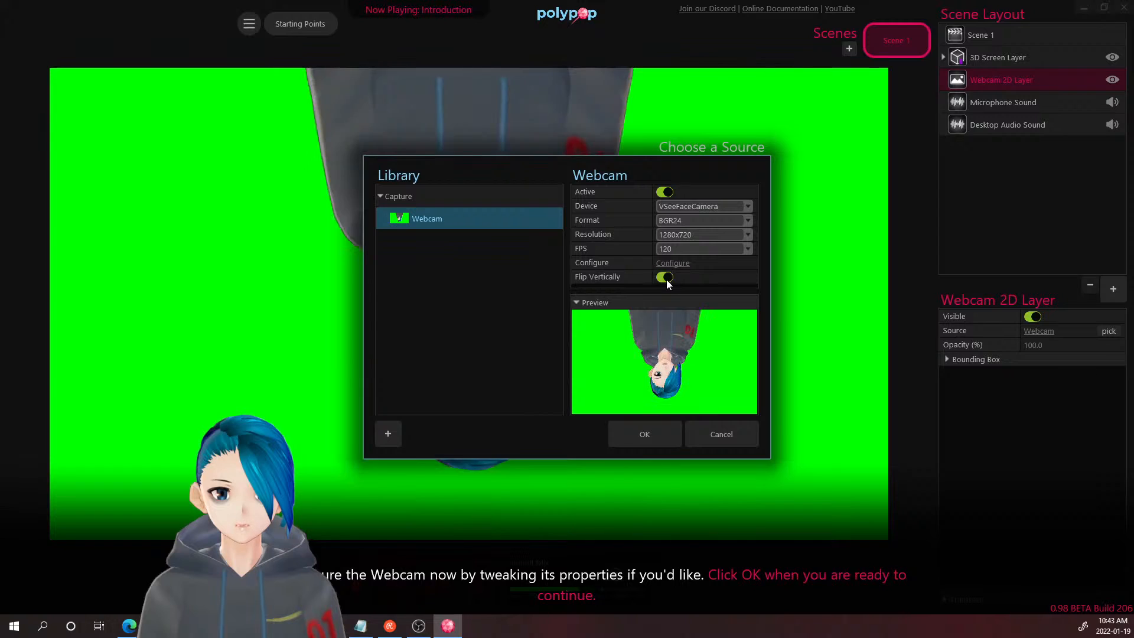
left_click(667, 279)
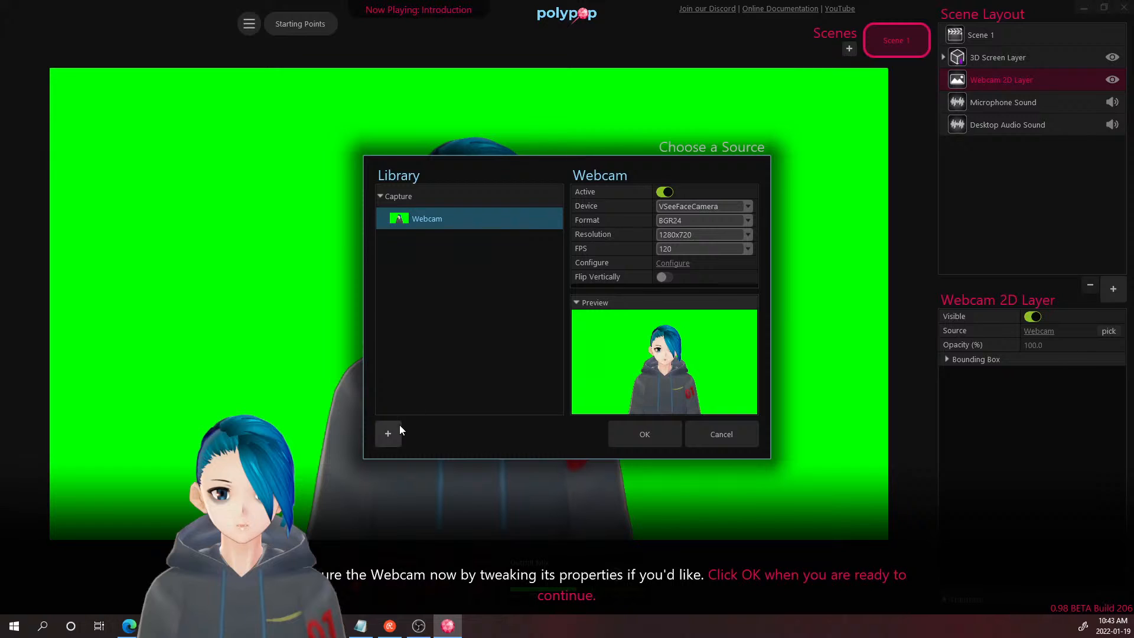
left_click(645, 436)
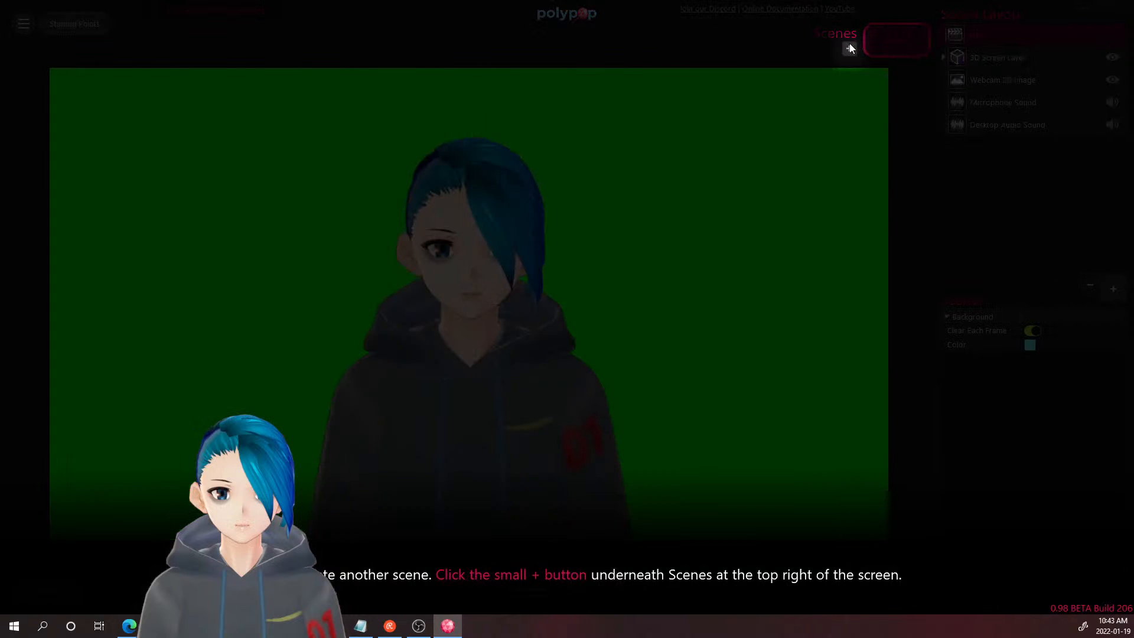
- Add Scene 2 beside Scene 1 and advance the tutorial
left_click(849, 47)
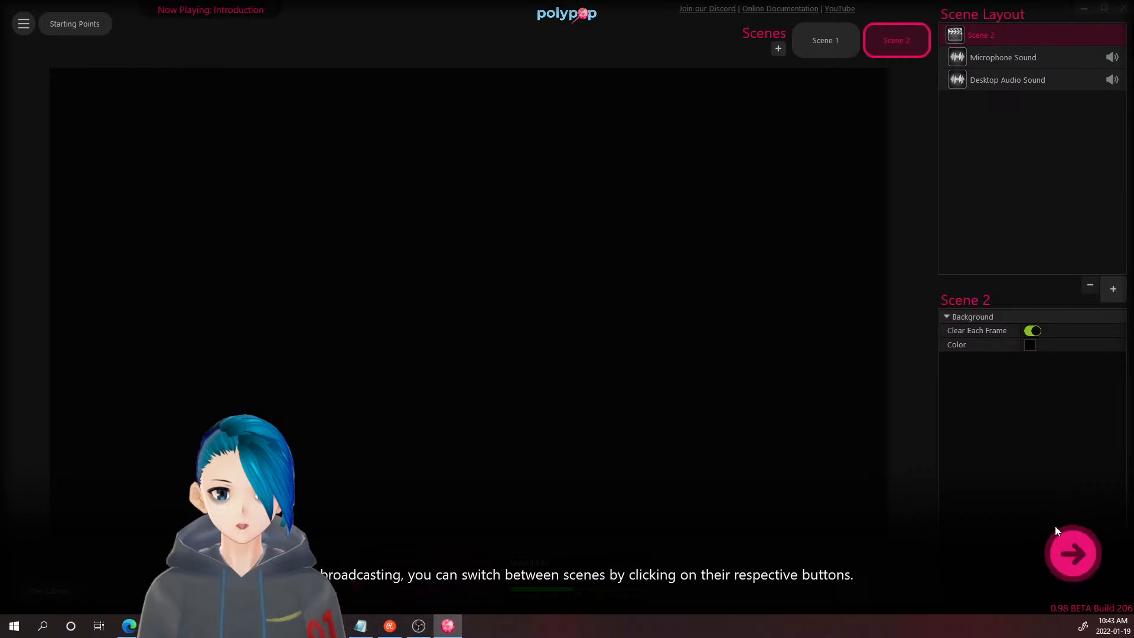
left_click(1067, 552)
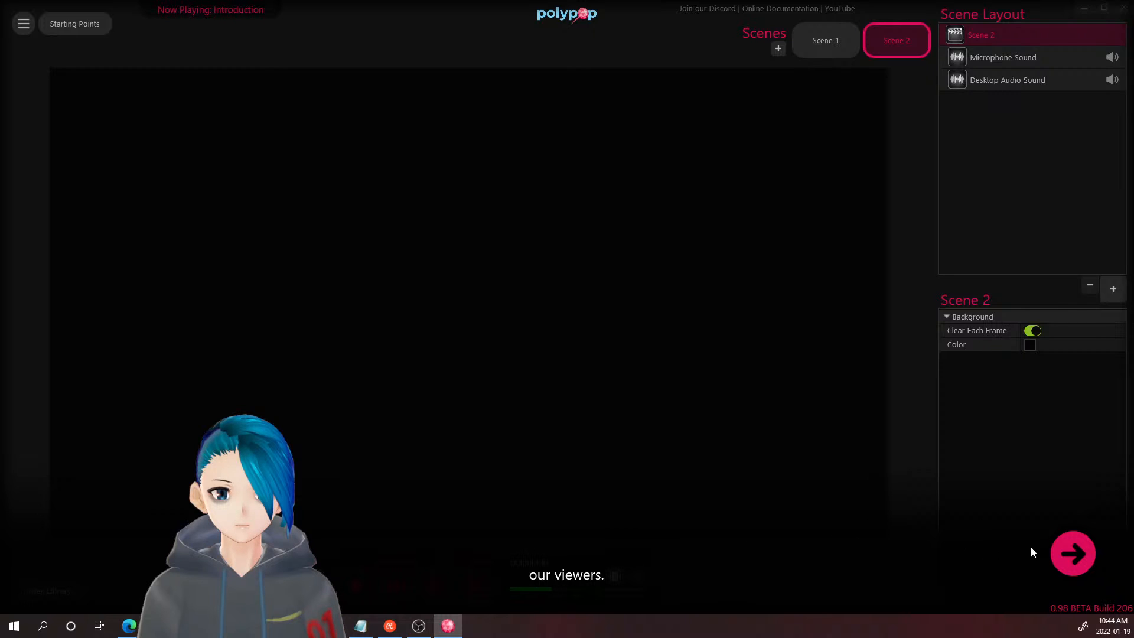
- Add the 2D Screen Capture preset to Scene 2 from the element catalogue
left_click(1073, 552)
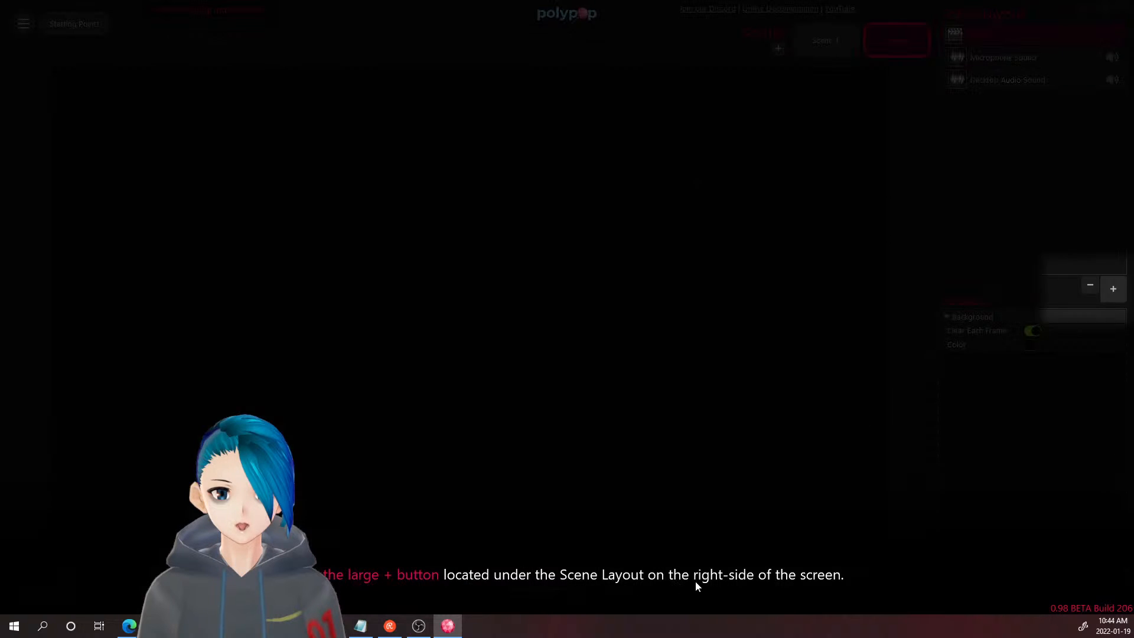
left_click(1113, 288)
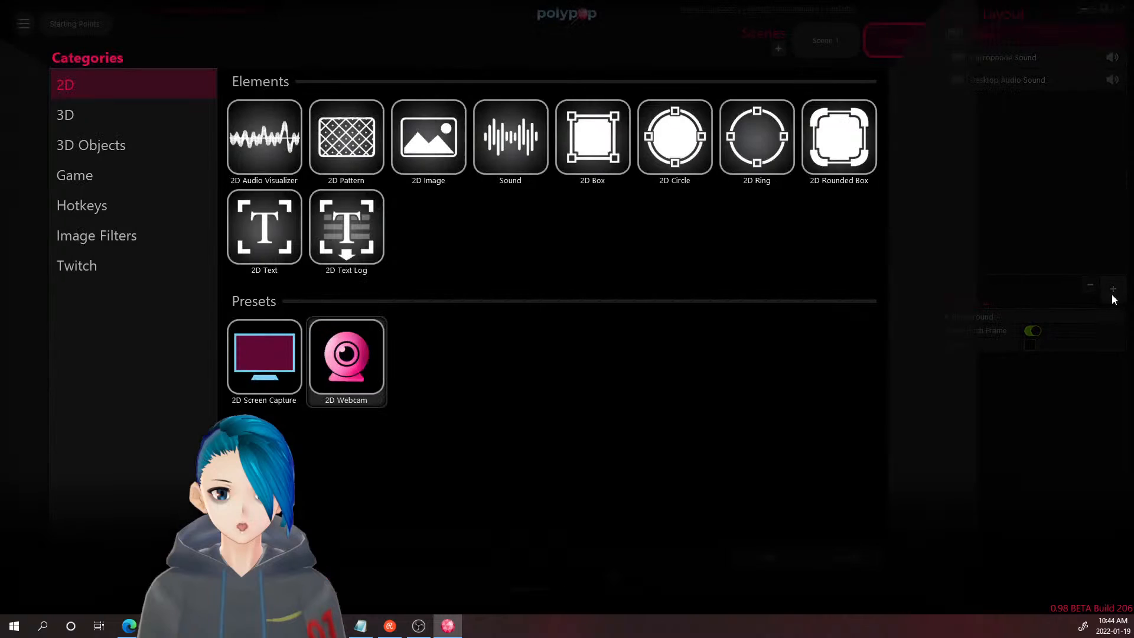
double_click(263, 370)
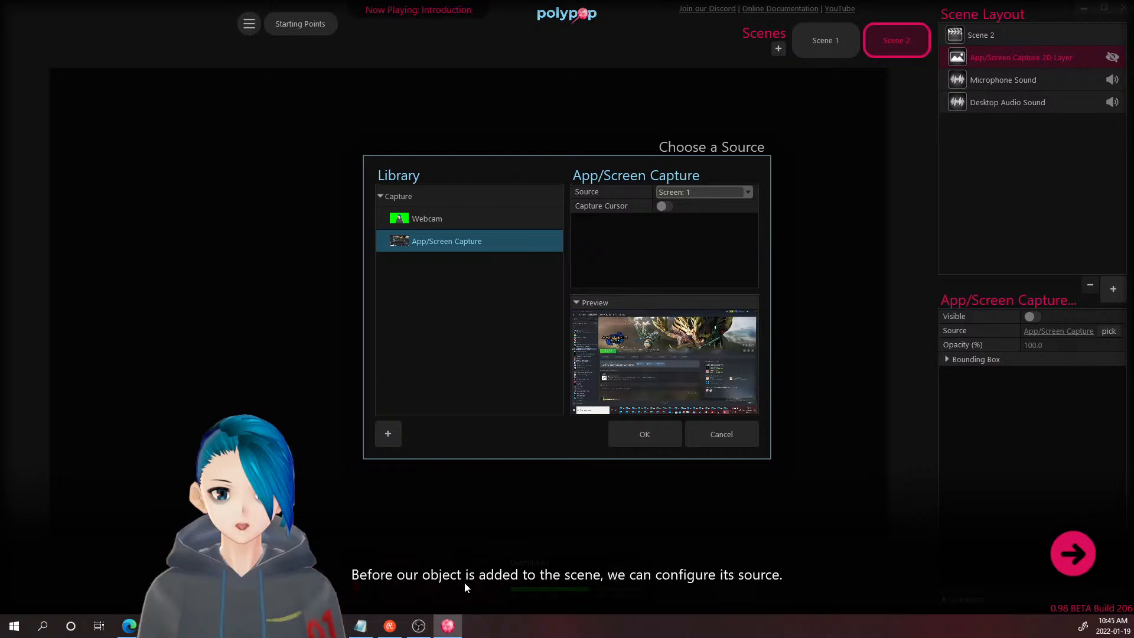
- Try the VSeeFace and Live Tiles Anywhere - Widgets windows as capture sources
left_click(1059, 566)
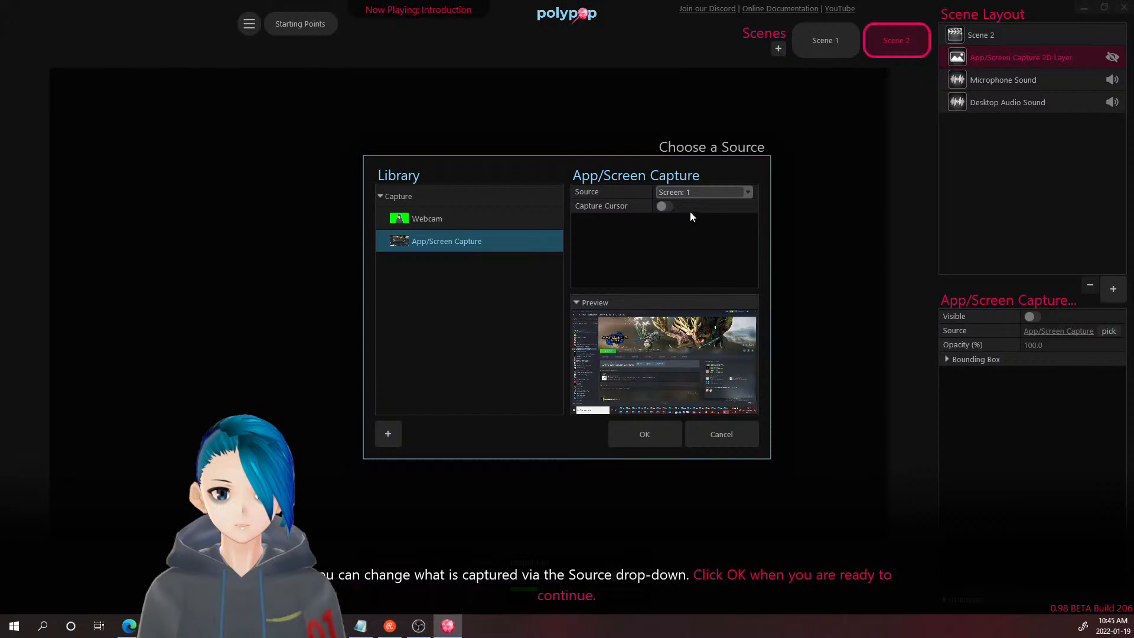
left_click(691, 193)
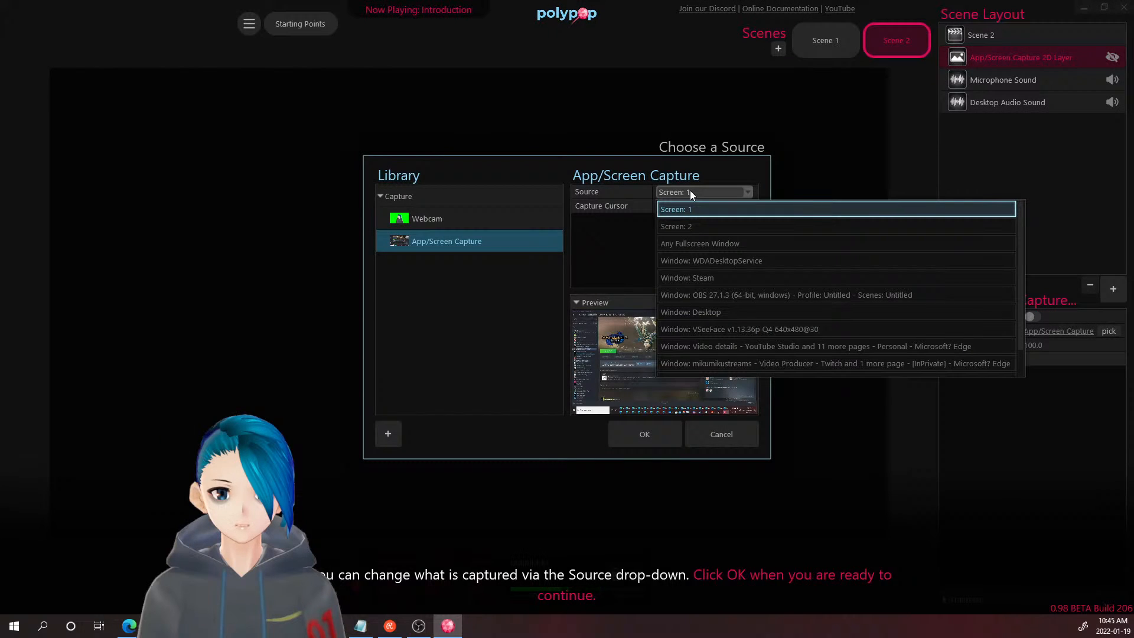
left_click(711, 331)
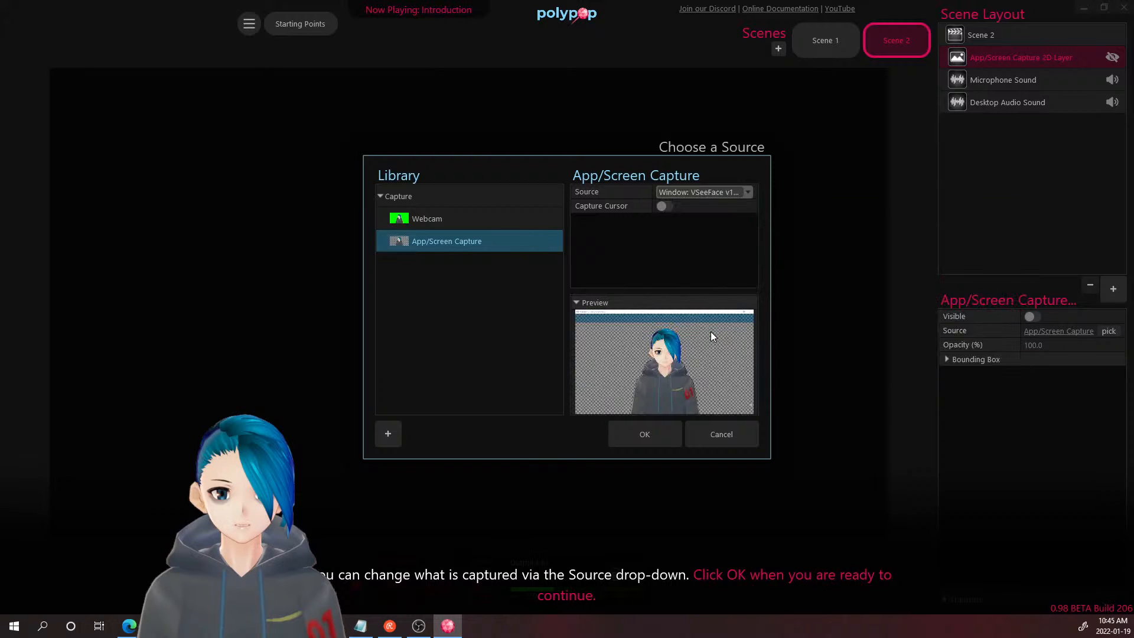
left_click(698, 193)
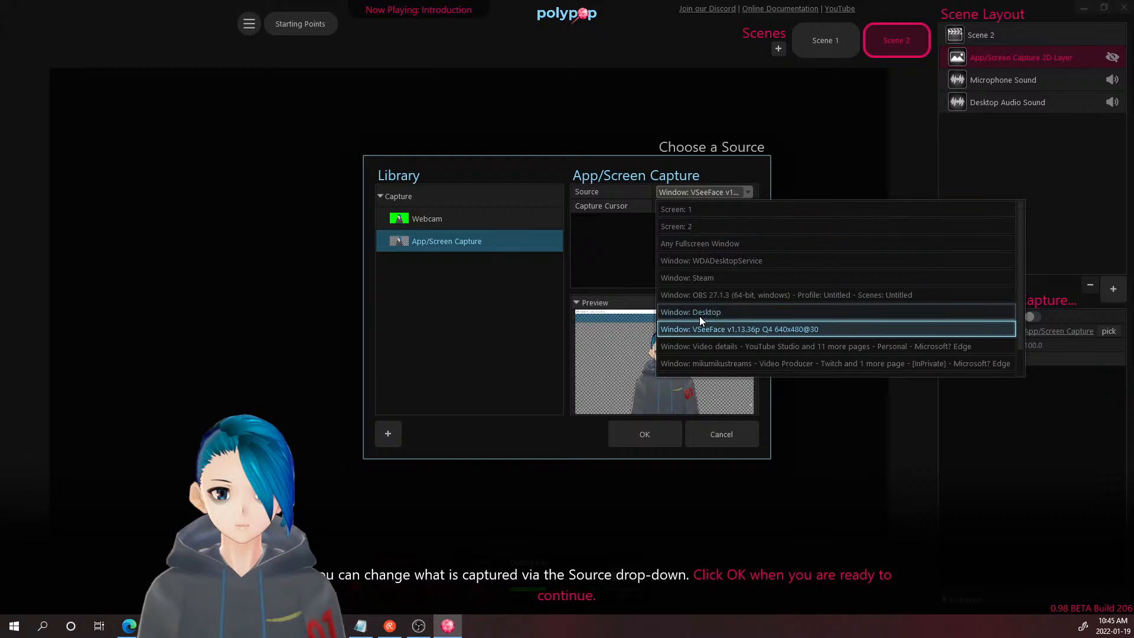
scroll(699, 316, "down", 1)
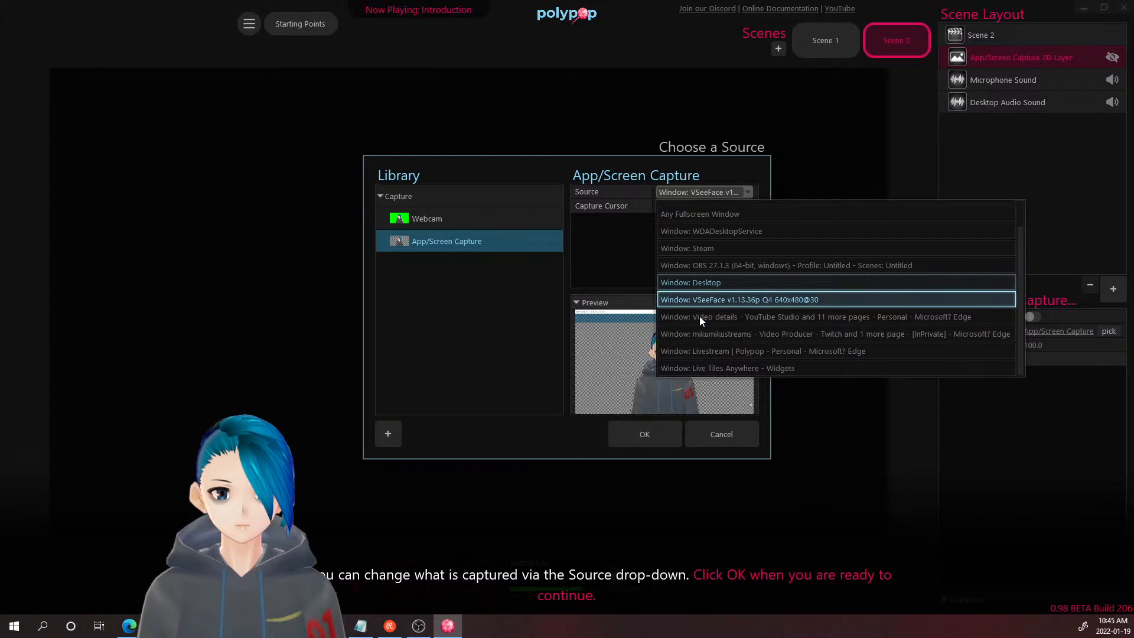
left_click(704, 371)
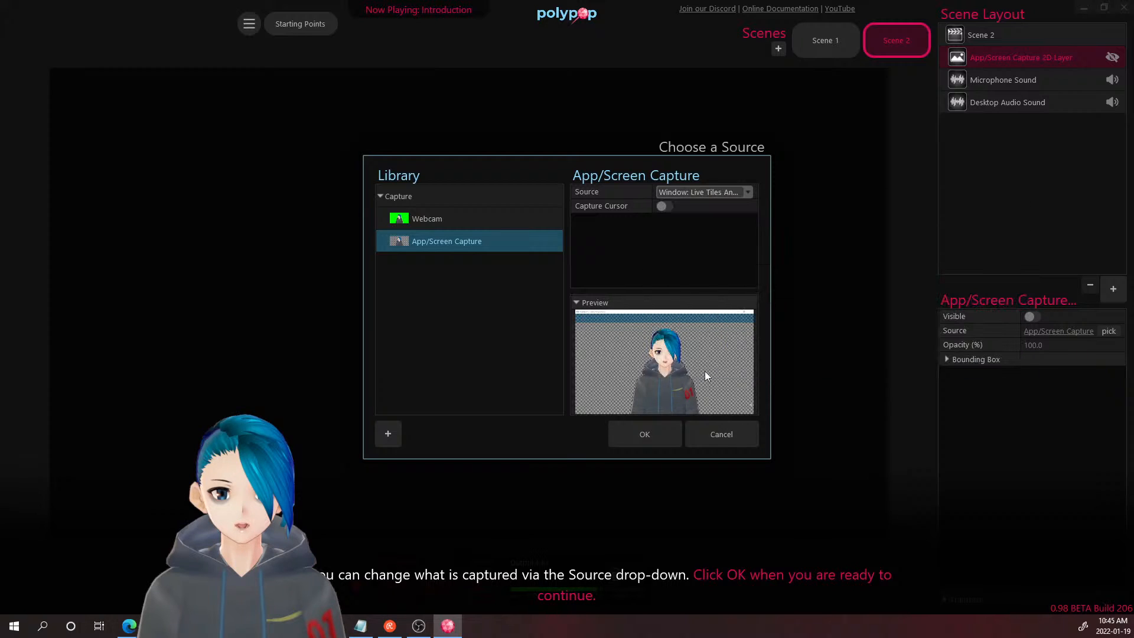
left_click(702, 197)
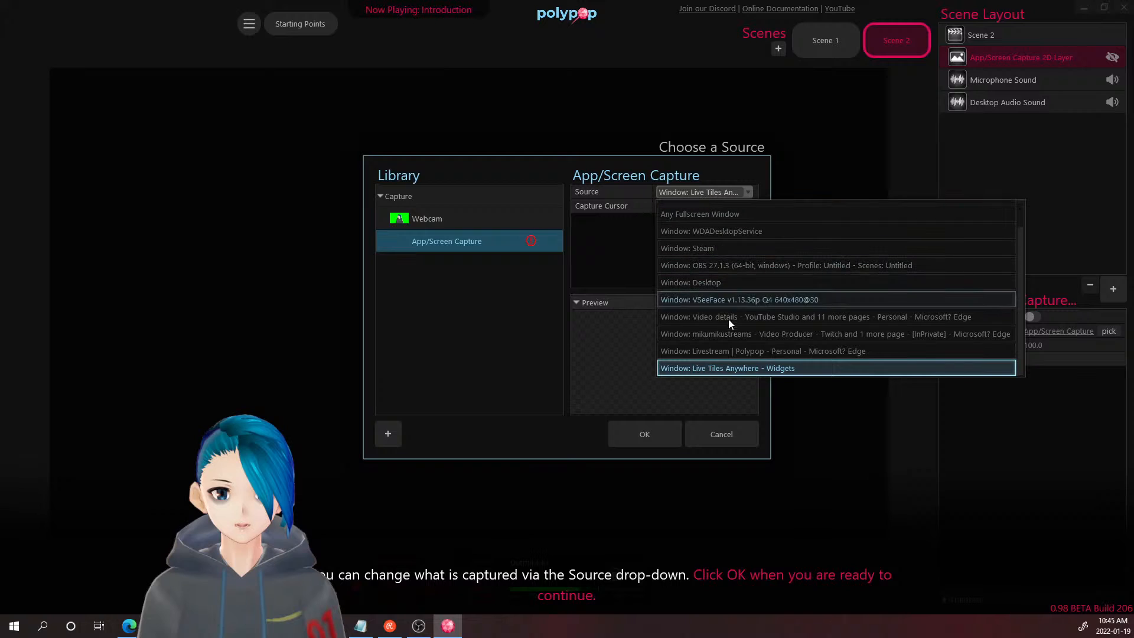
scroll(732, 339, "up", 1)
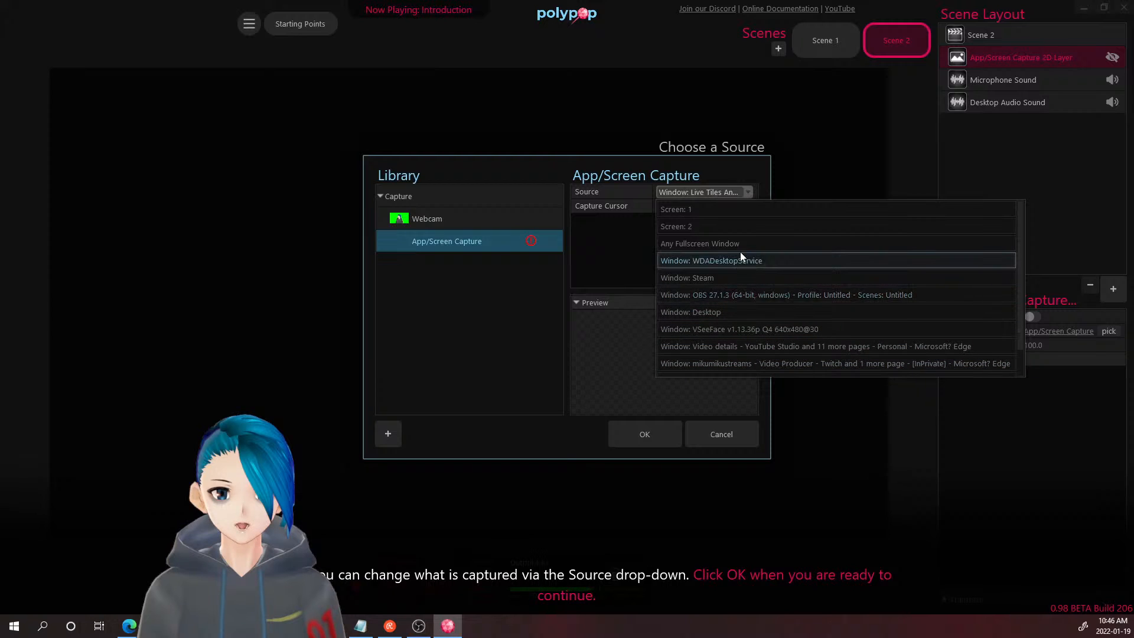
- Try Screen: 2, then settle on Screen: 1 and confirm the capture
left_click(729, 221)
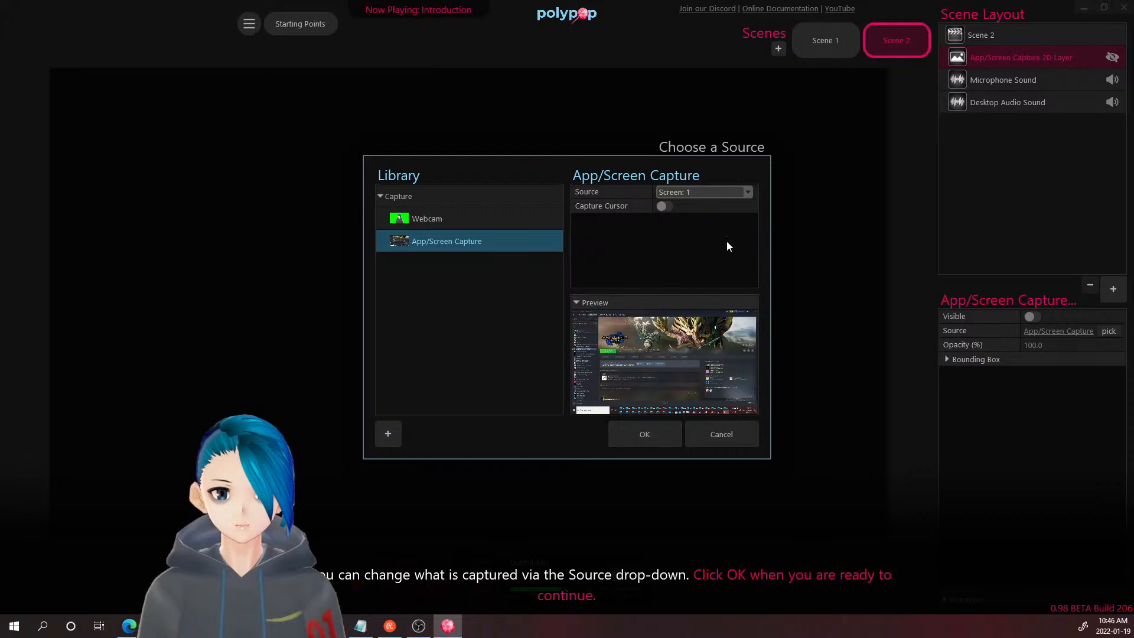
left_click(715, 193)
left_click(707, 225)
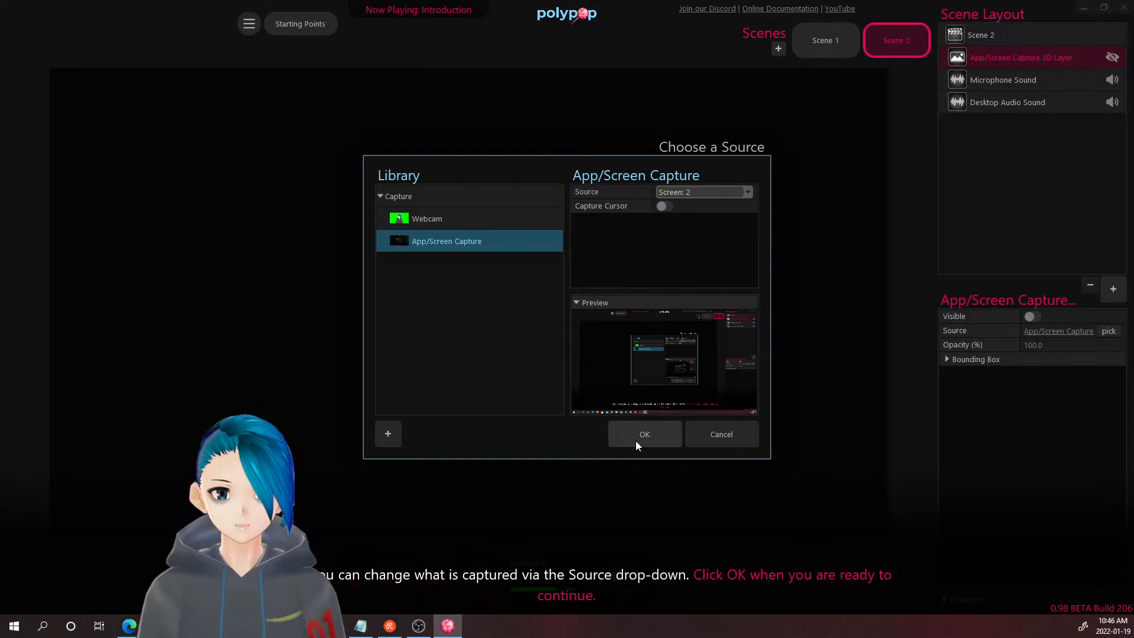
left_click(700, 192)
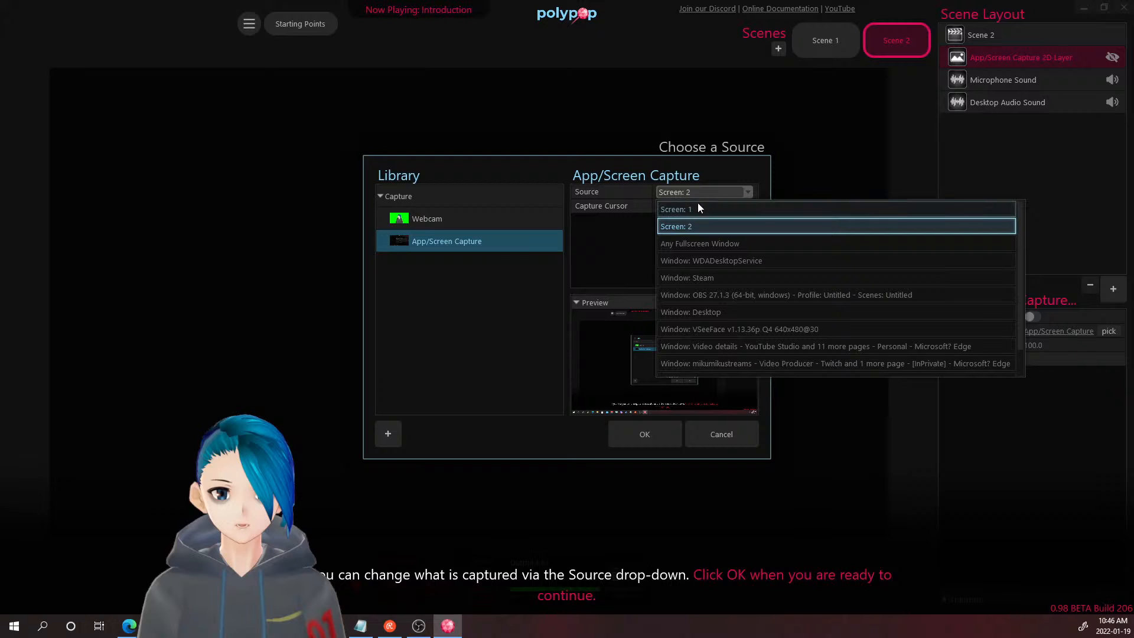
left_click(696, 208)
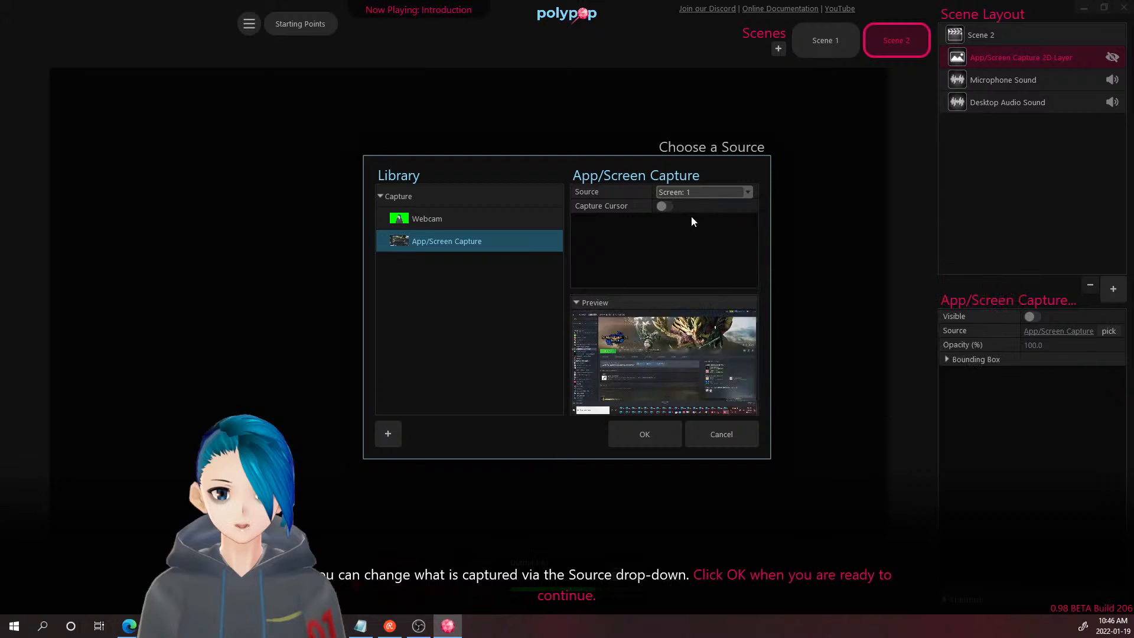
left_click(657, 432)
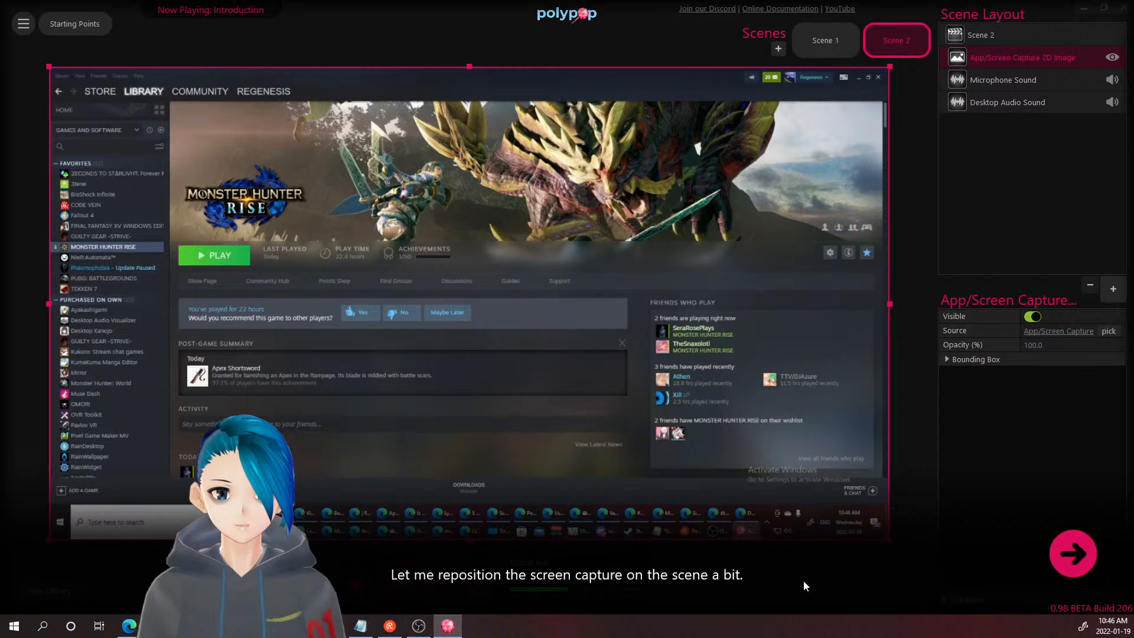
- Let the tutorial shrink the screen capture to the upper right, then reopen the element catalogue
left_click(1067, 558)
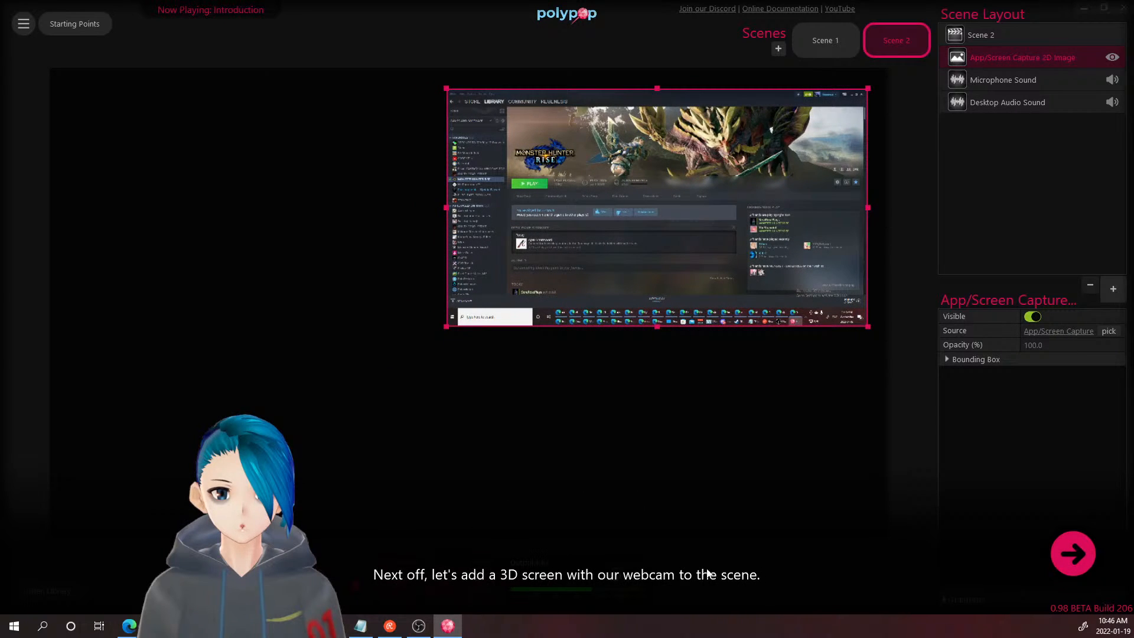
left_click(1057, 552)
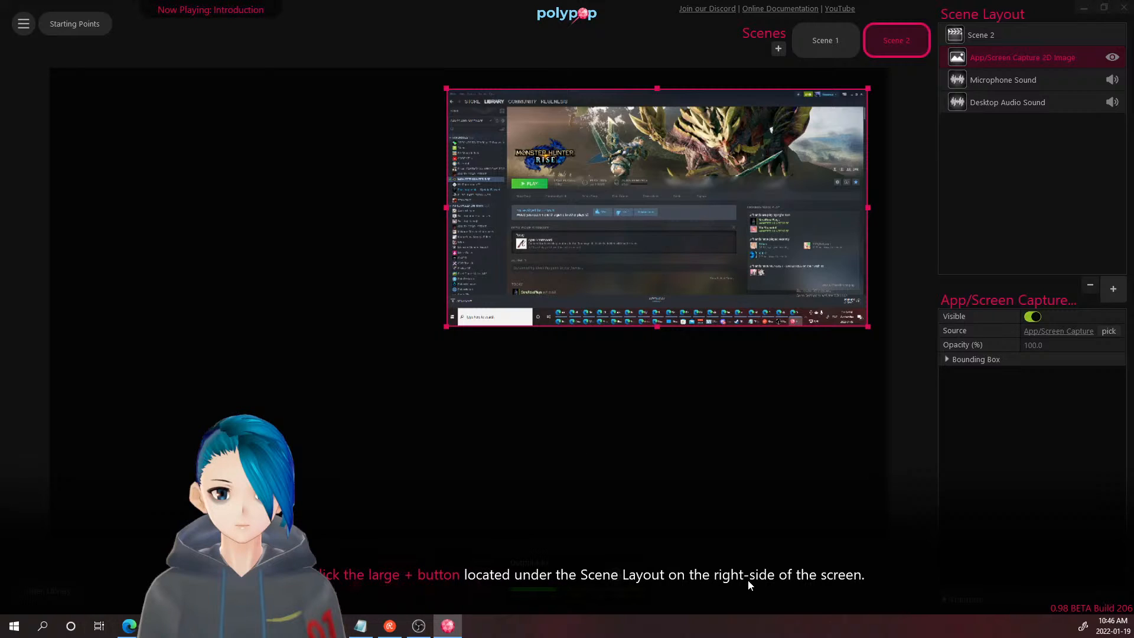
left_click(1113, 289)
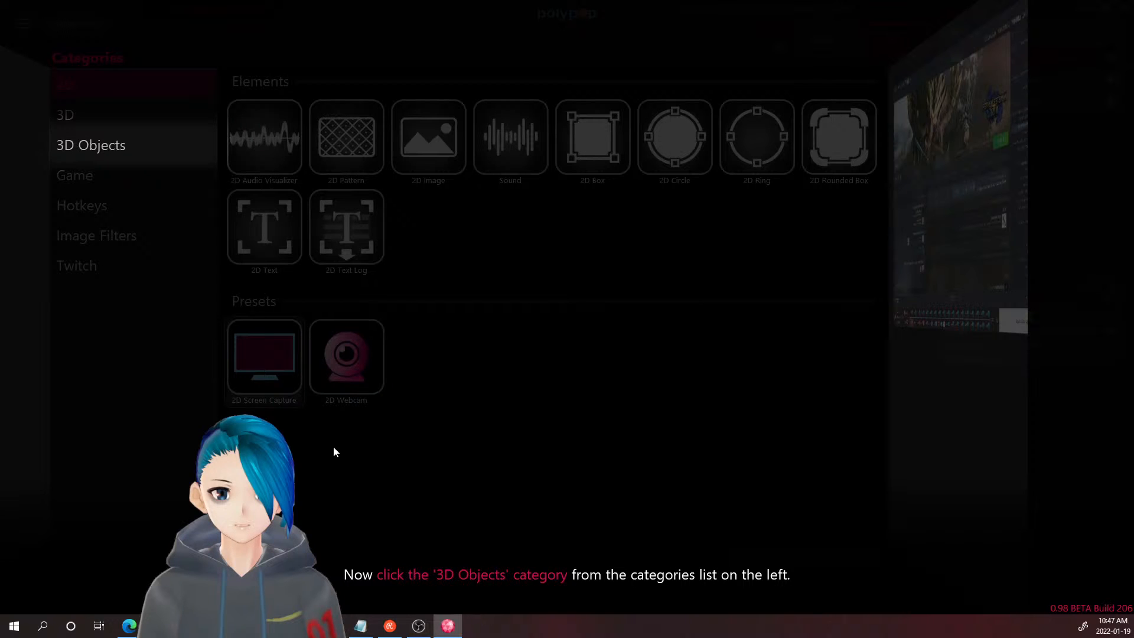
- Add the Screen 5 preset from 3D Objects to Scene 2 on a new 3D Screen Layer
left_click(98, 150)
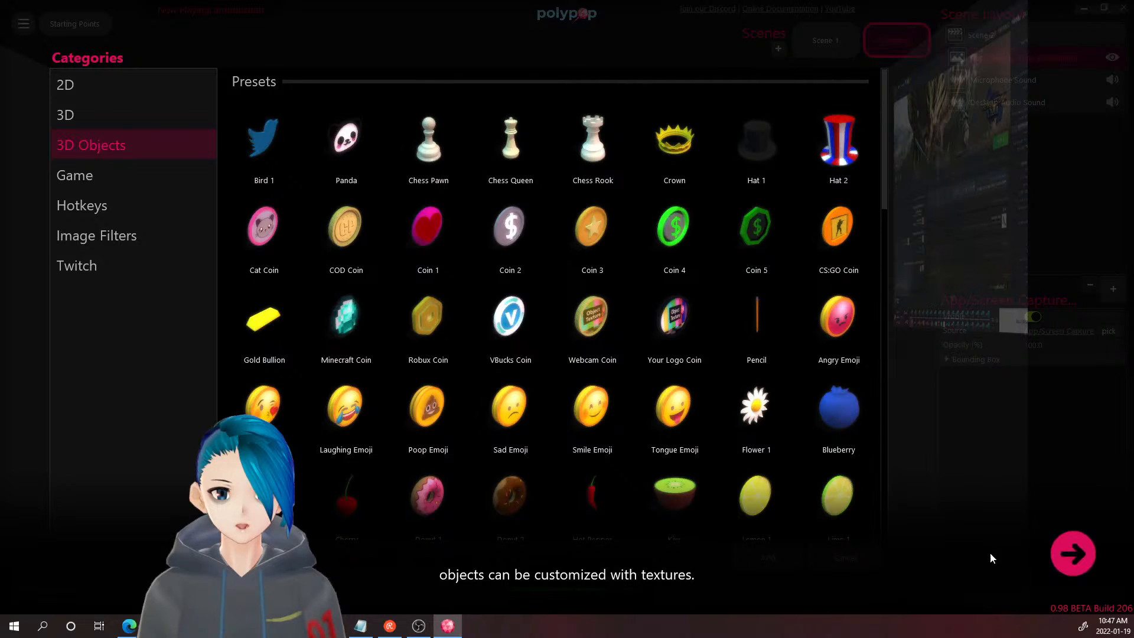
left_click(1061, 554)
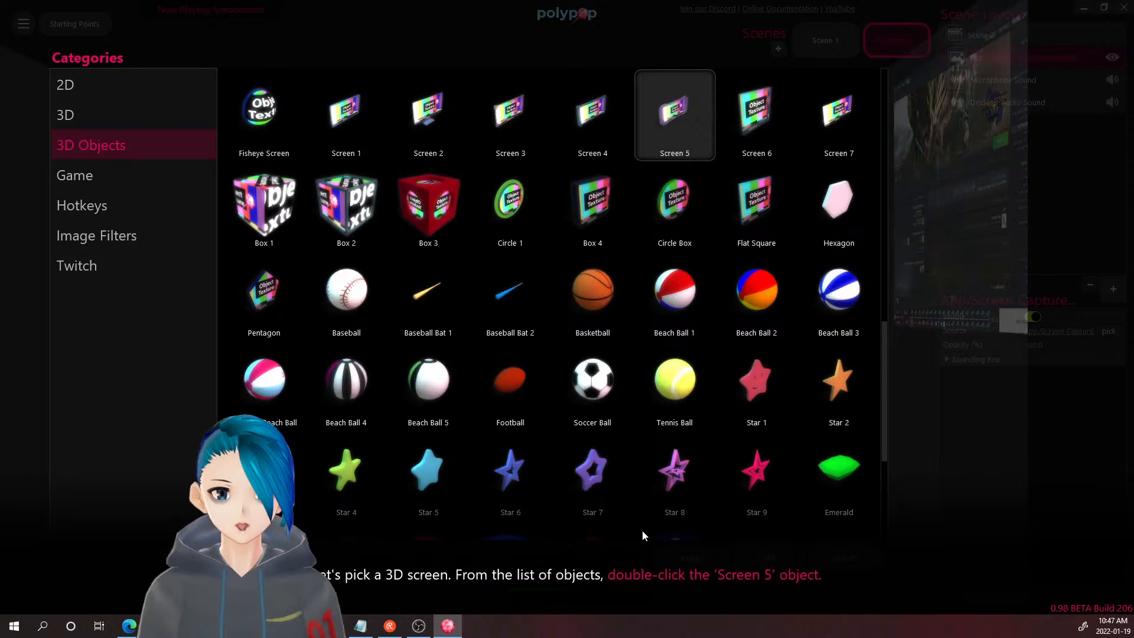
double_click(673, 111)
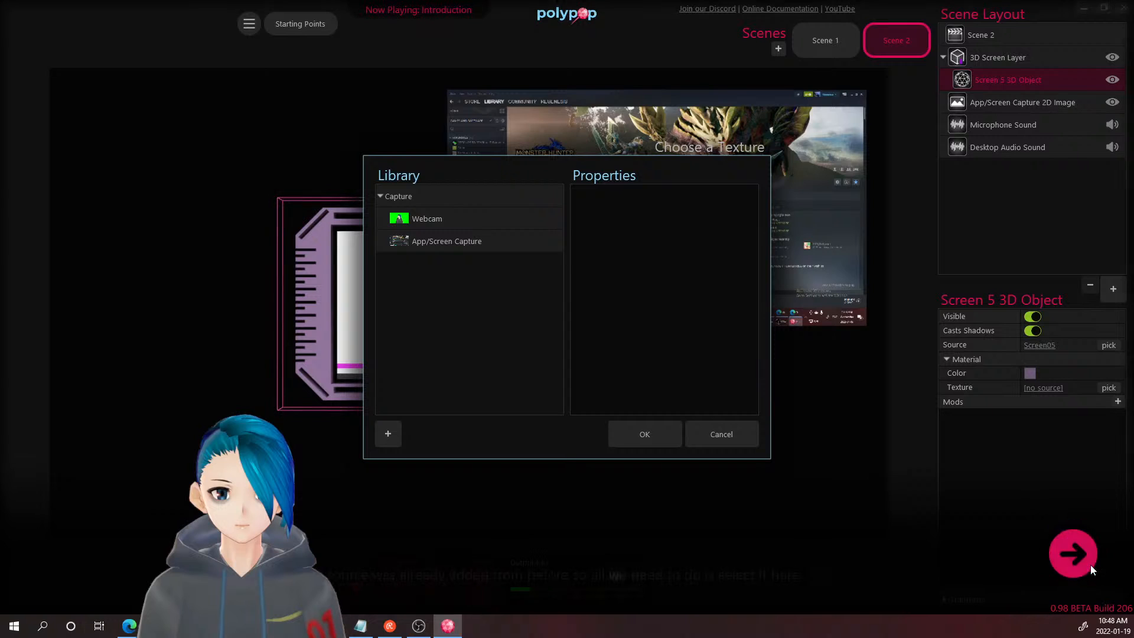
- Texture the 3D screen with the Library's Webcam source, turning it into Webcam 3D Object
left_click(1073, 554)
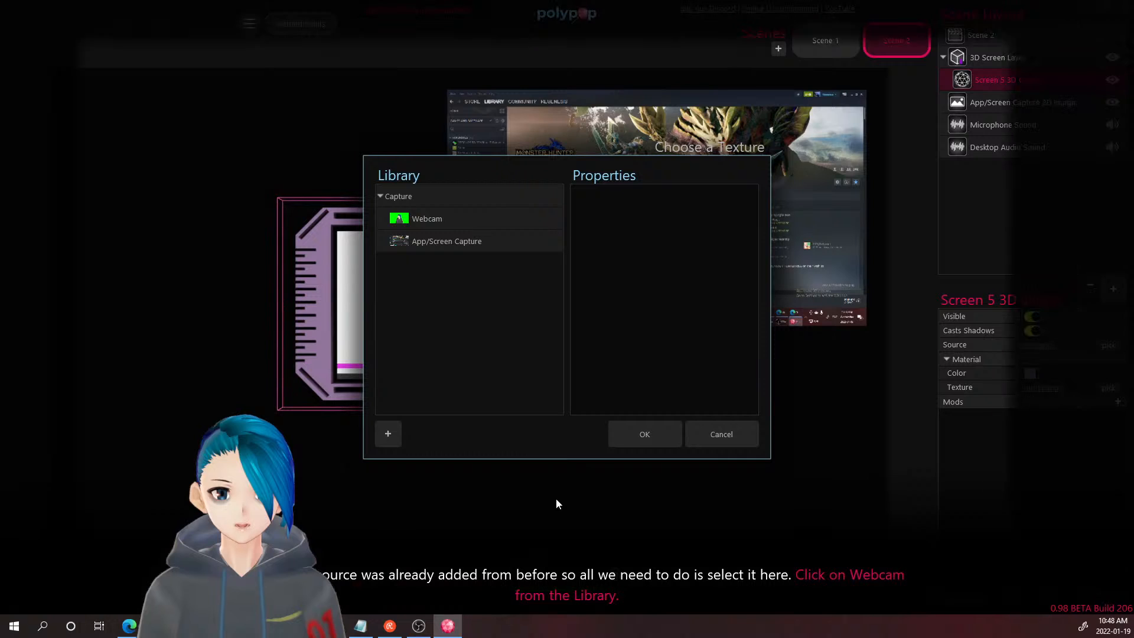
left_click(454, 216)
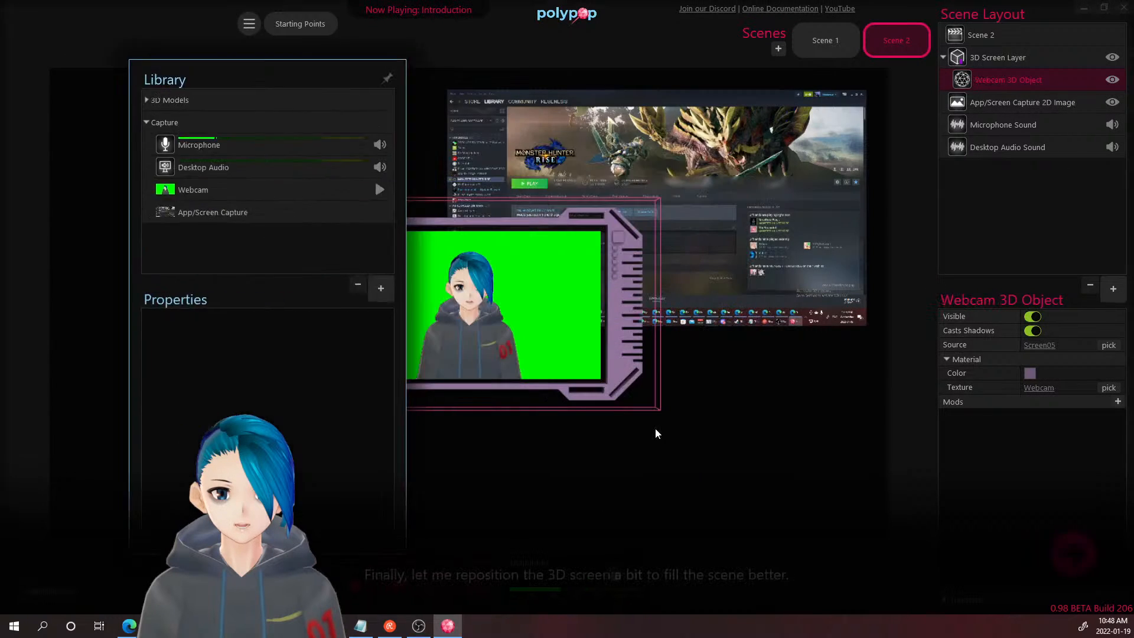
left_click(654, 433)
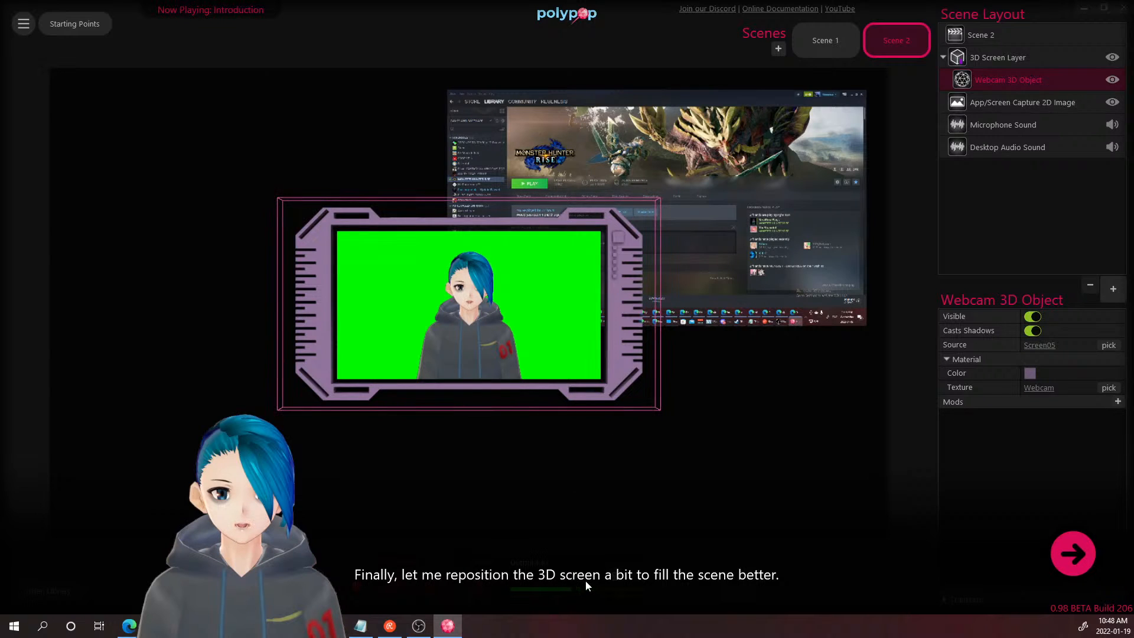
left_click(1067, 574)
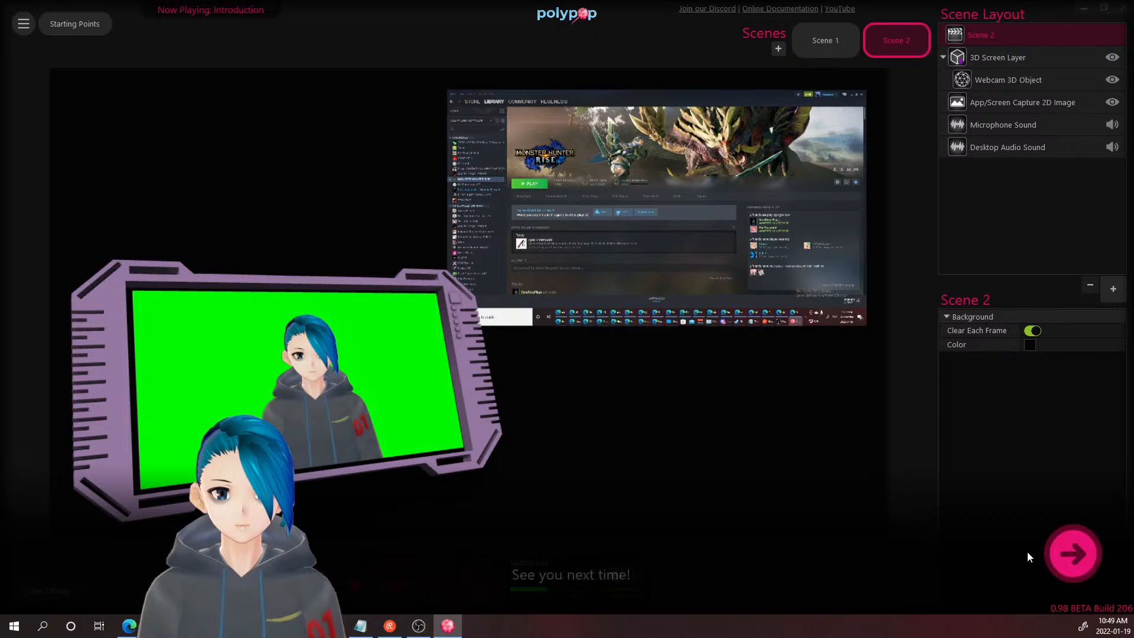
- Complete the last Introduction step so the progress list checks it off
left_click(1073, 562)
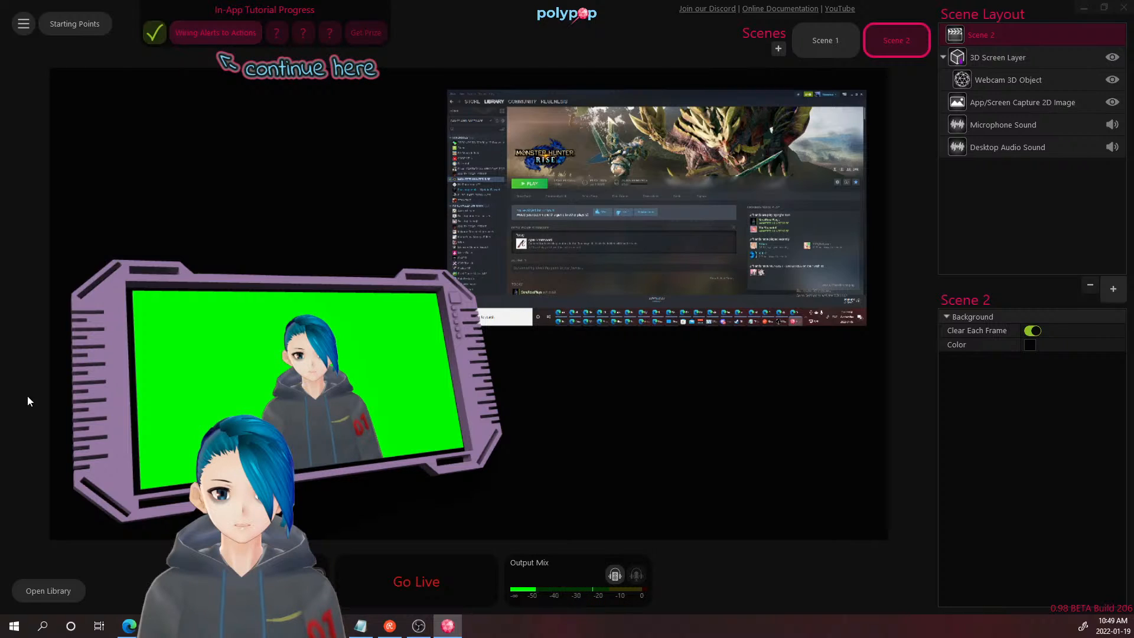
- Glance at OBS on the second monitor, then start the Wiring Alerts to Actions tutorial
left_click(779, 321)
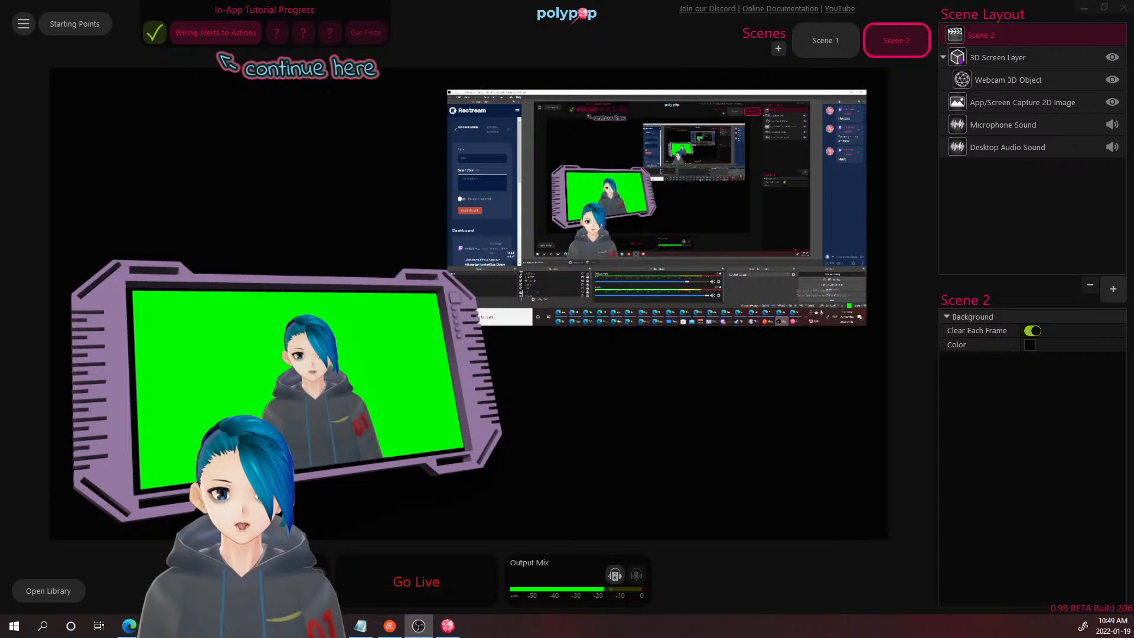
left_click(780, 322)
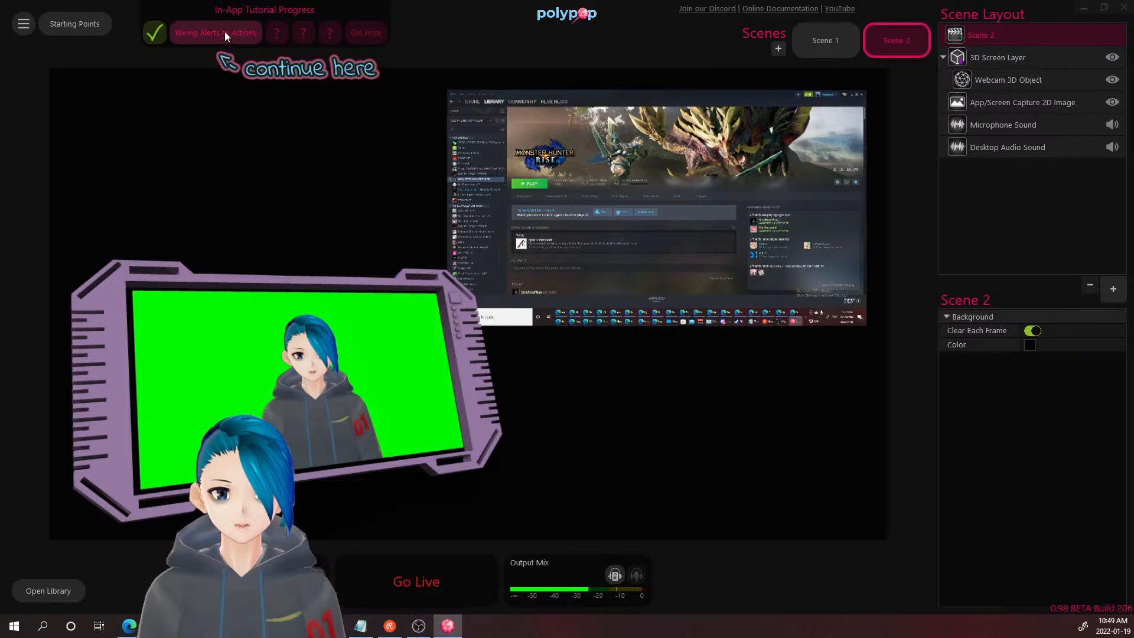
left_click(225, 33)
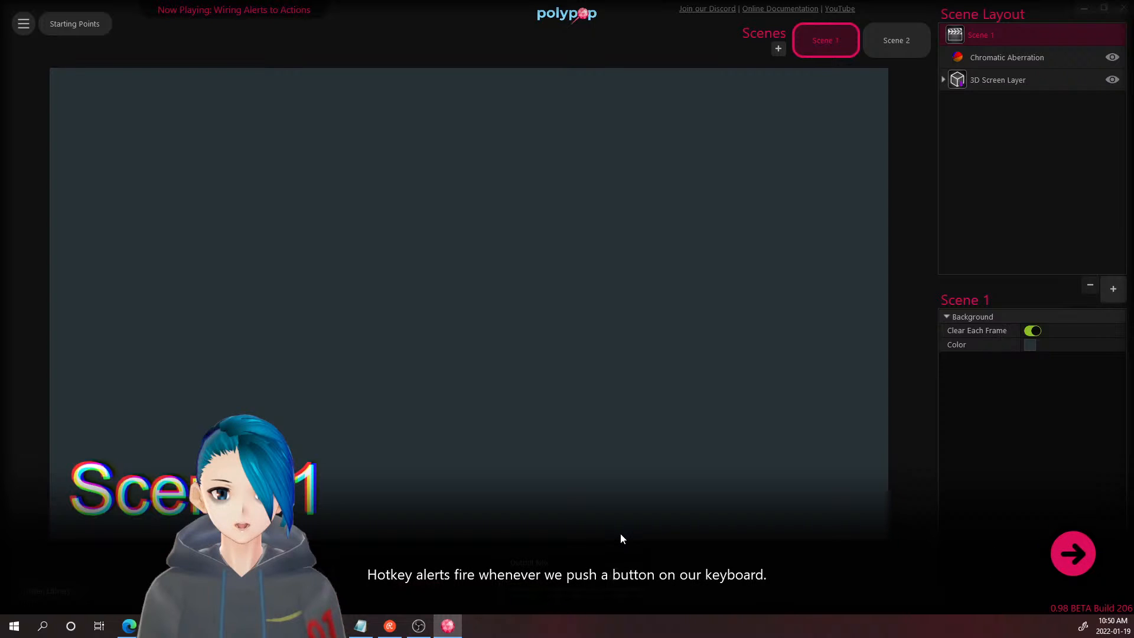
left_click(1051, 548)
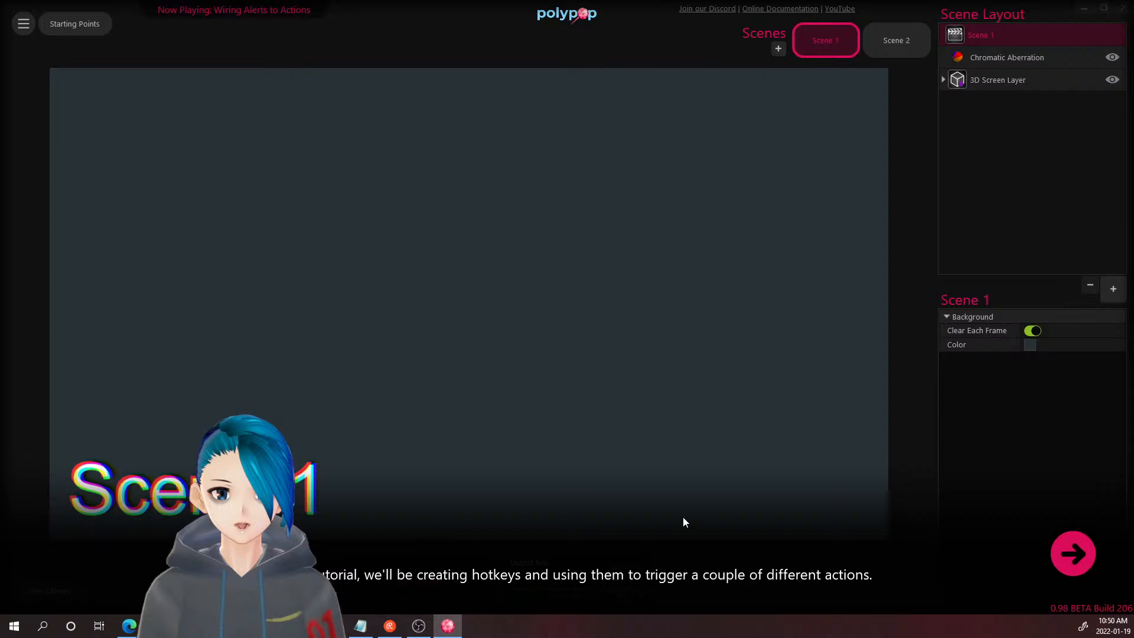
left_click(1070, 549)
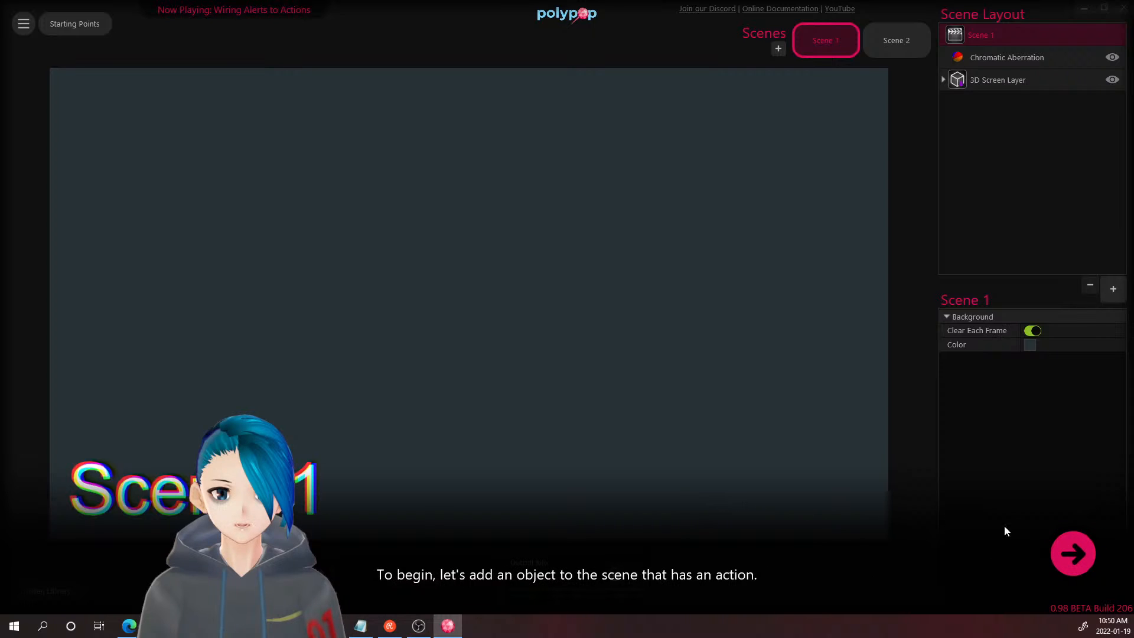
left_click(1084, 556)
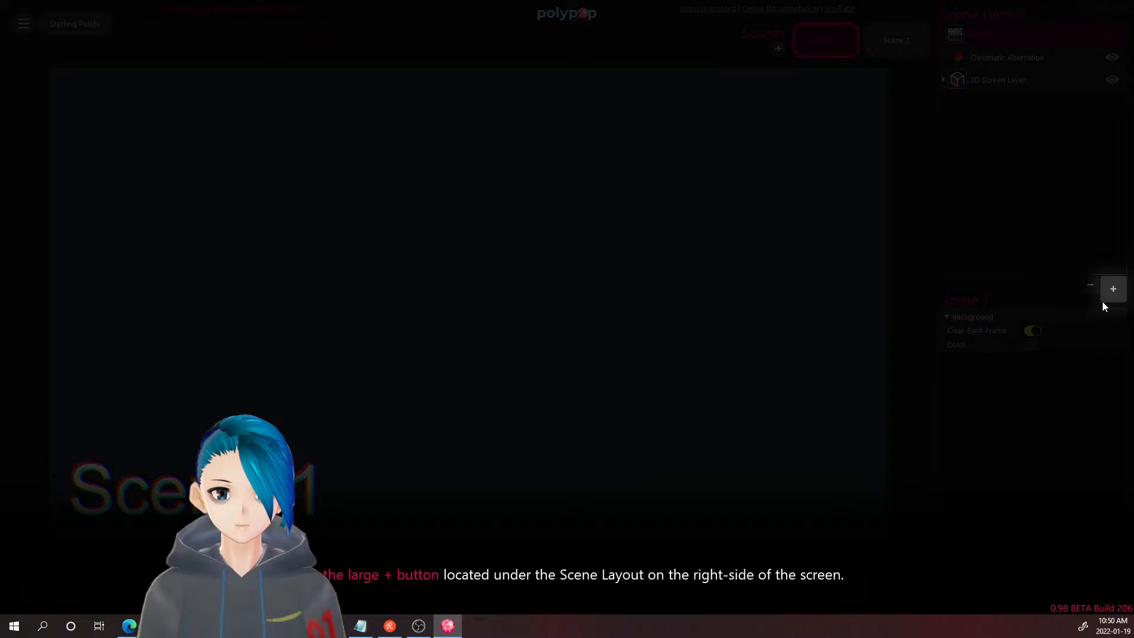
left_click(1101, 295)
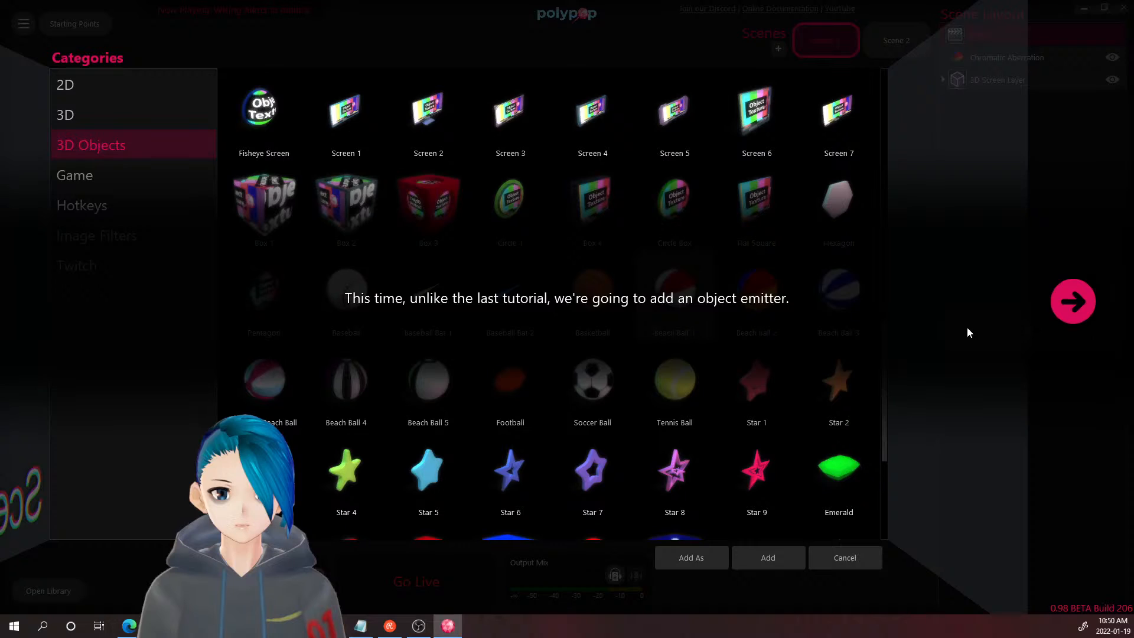
- Add Beach Ball 1 to Scene 1 as a 3D Object Emitter
left_click(1066, 305)
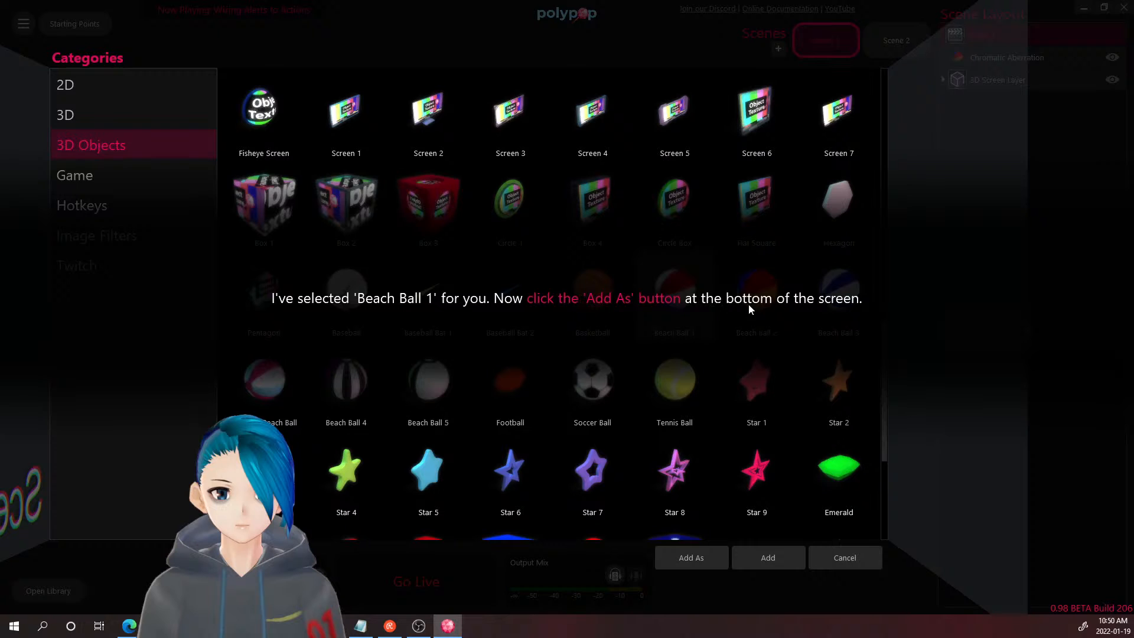
left_click(709, 558)
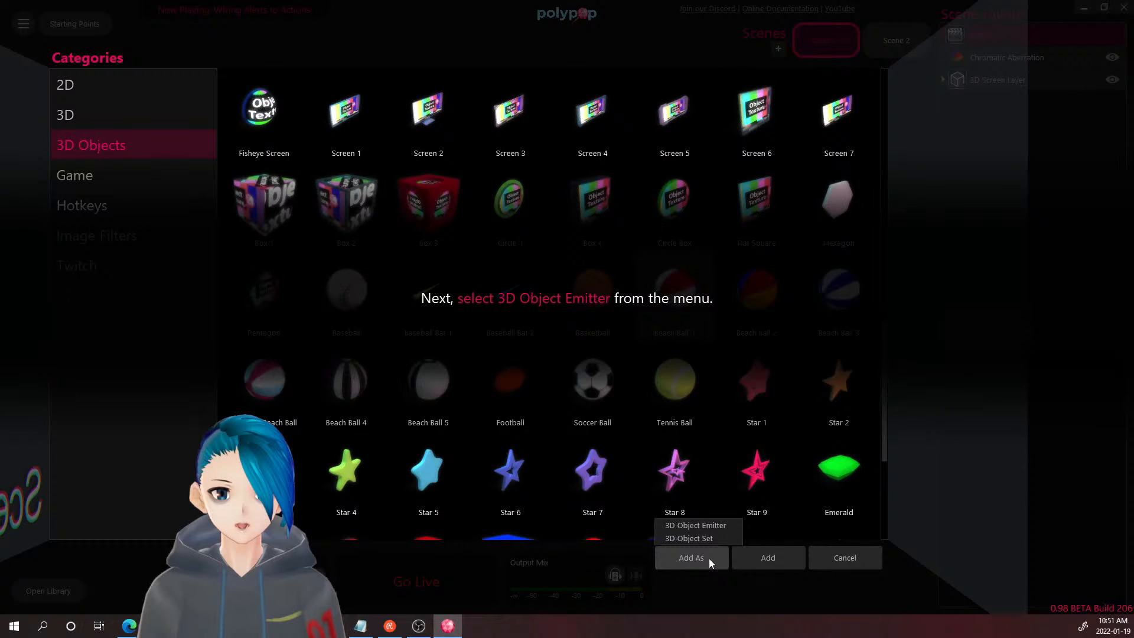
left_click(719, 524)
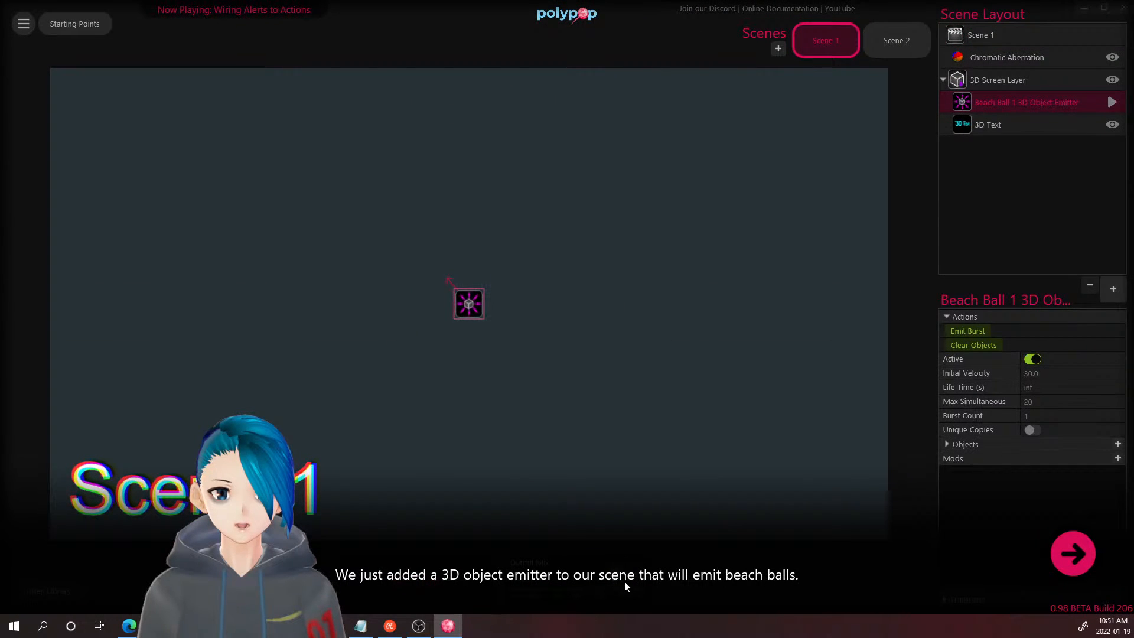
- Fire a beach ball with the emitter's Emit Burst action and continue to the library prompt
left_click(1075, 561)
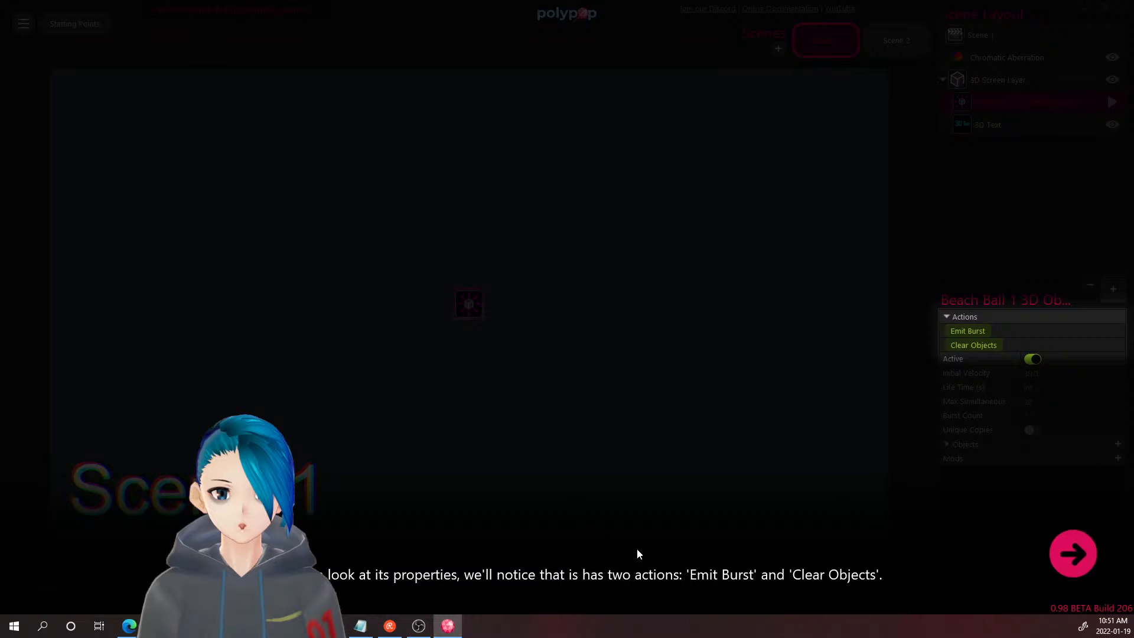
left_click(1079, 568)
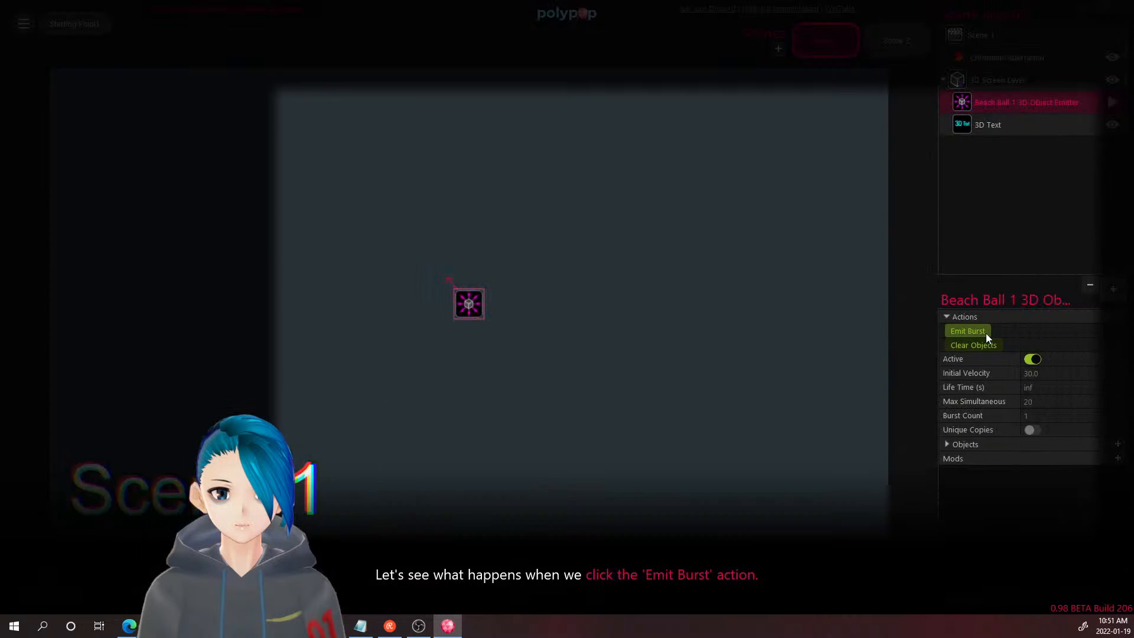
left_click(987, 333)
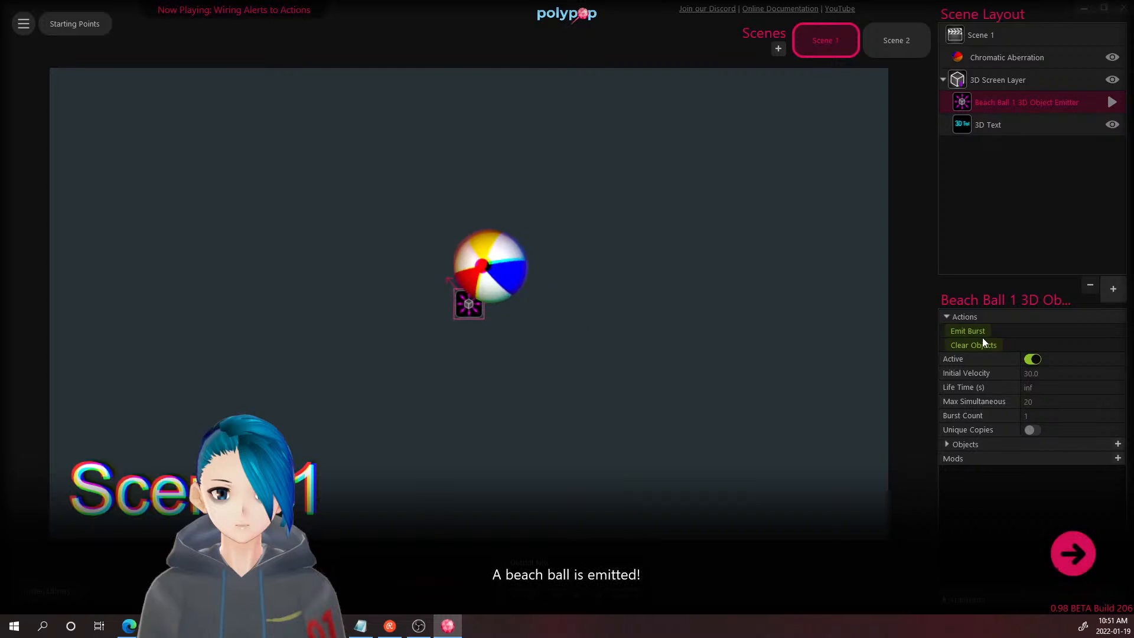
left_click(1076, 553)
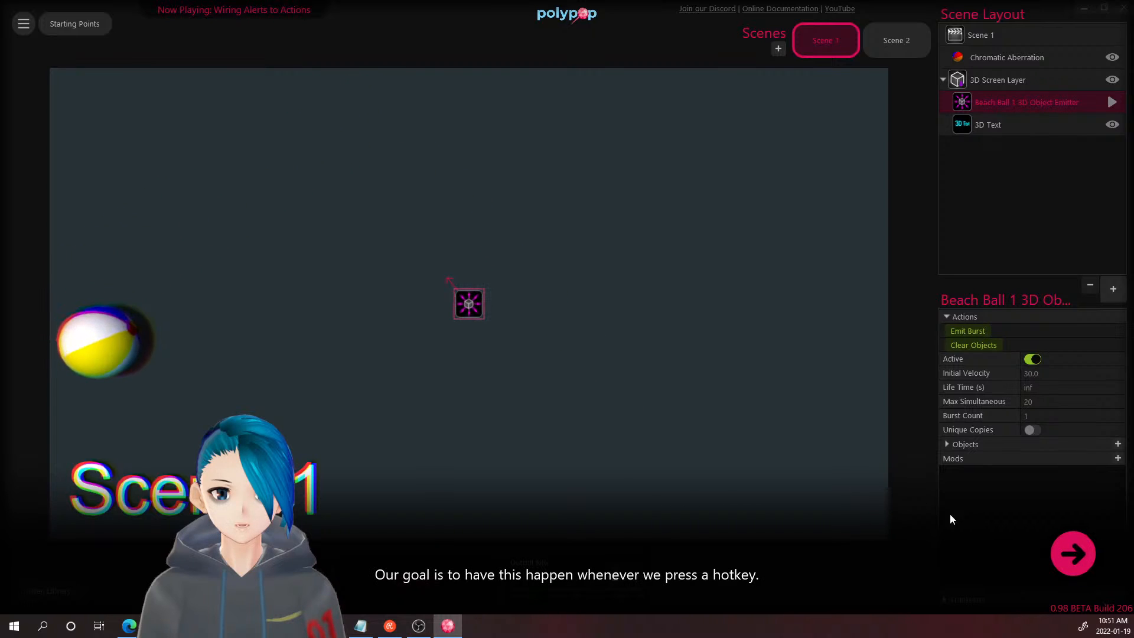
left_click(1057, 553)
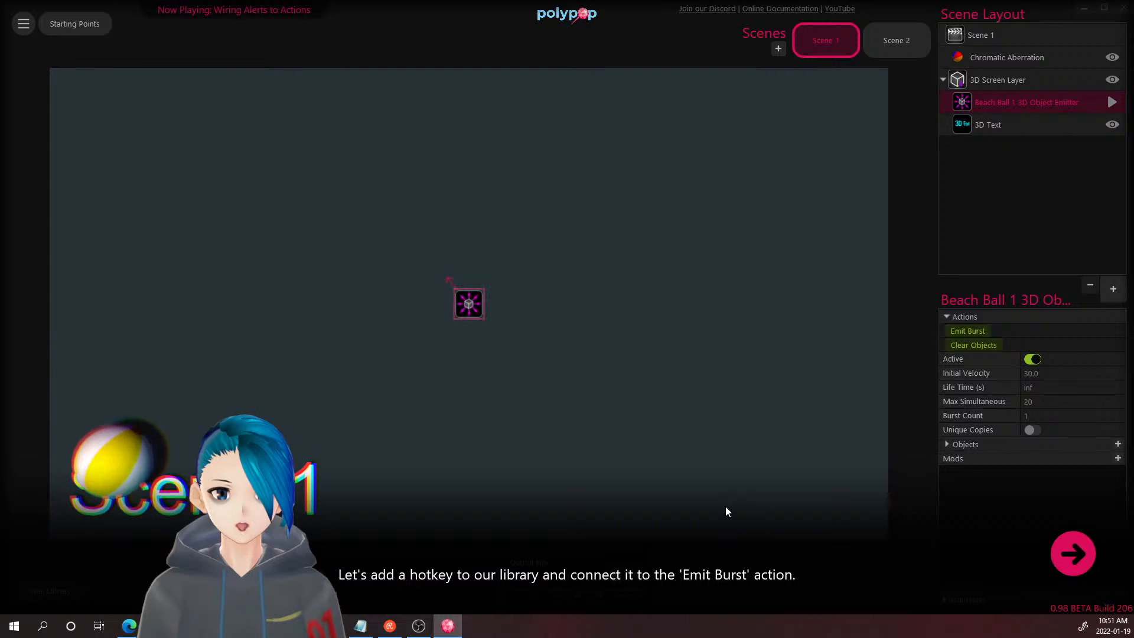
left_click(1072, 559)
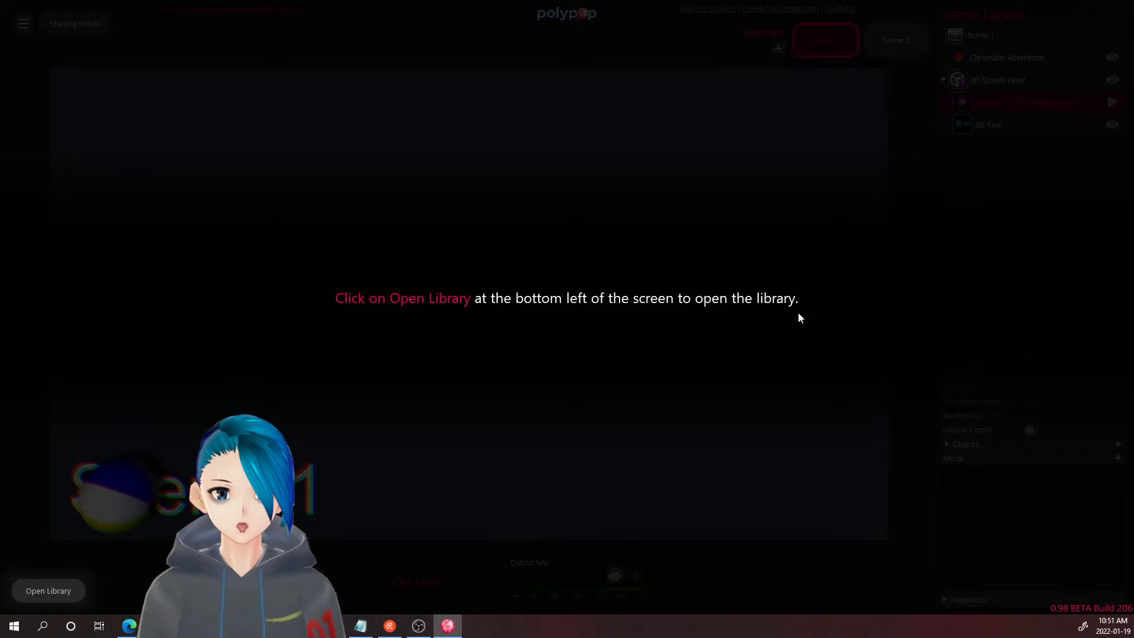
- Open the Library panel and its + menu listing Countdown Alert, Hotkey and other resources
left_click(80, 584)
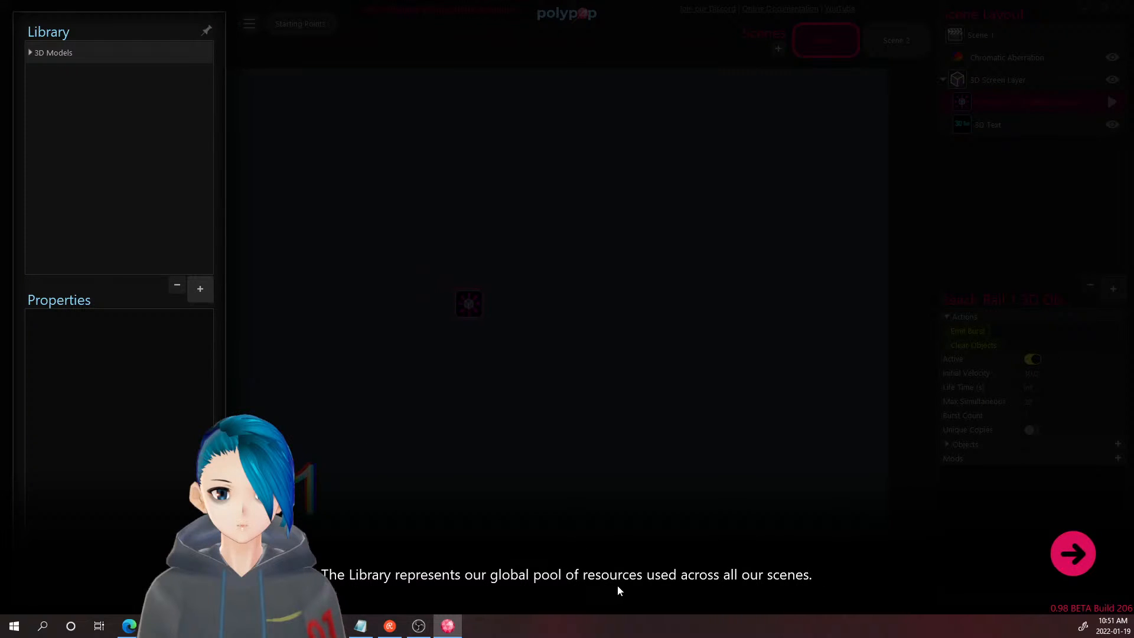
left_click(1066, 558)
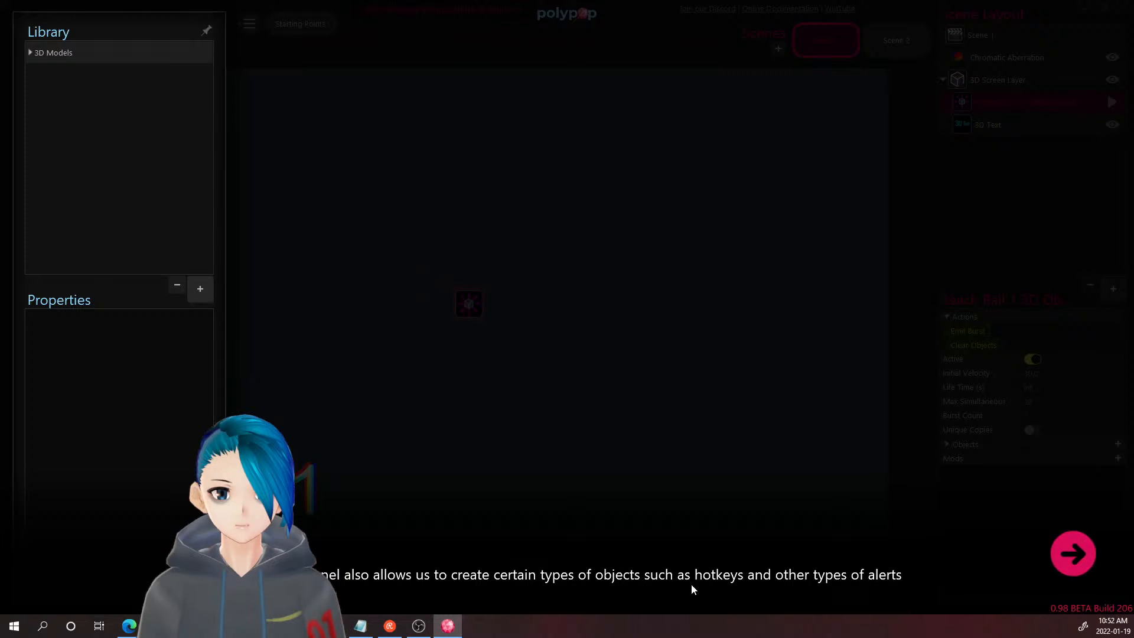
left_click(1089, 569)
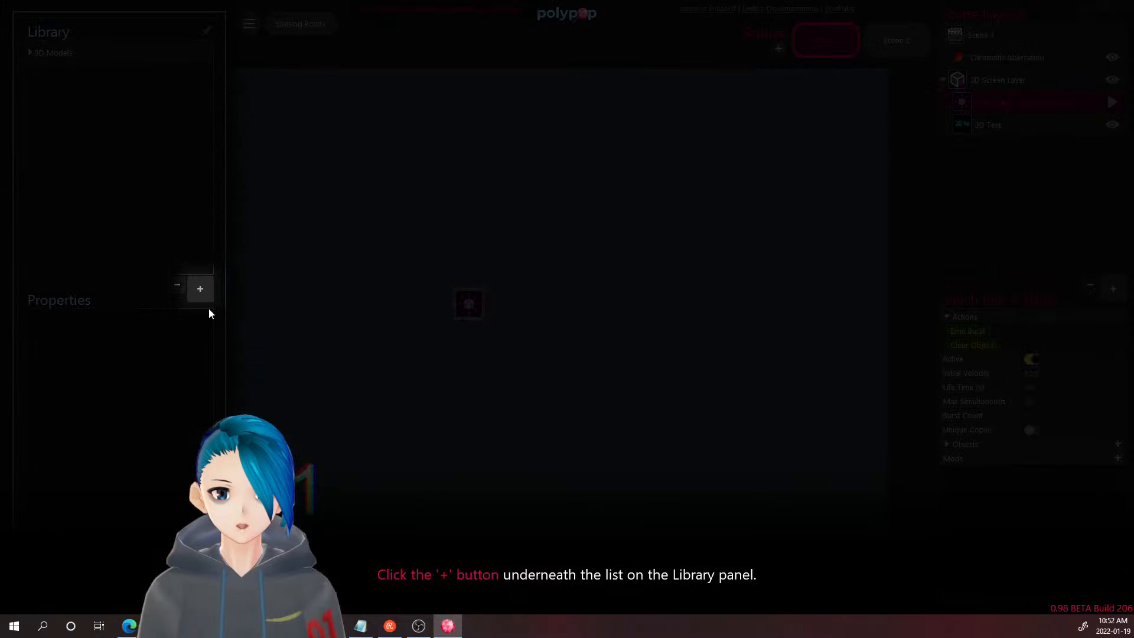
left_click(200, 289)
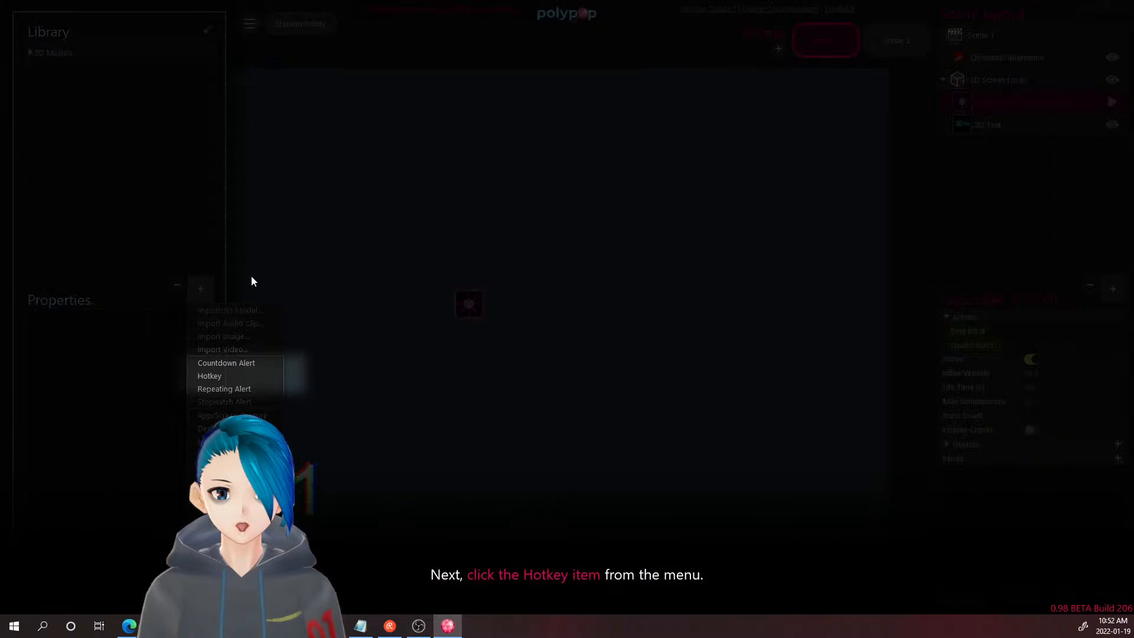
- Add a Hotkey to the Library and step through its on Press and on Release alerts
left_click(235, 376)
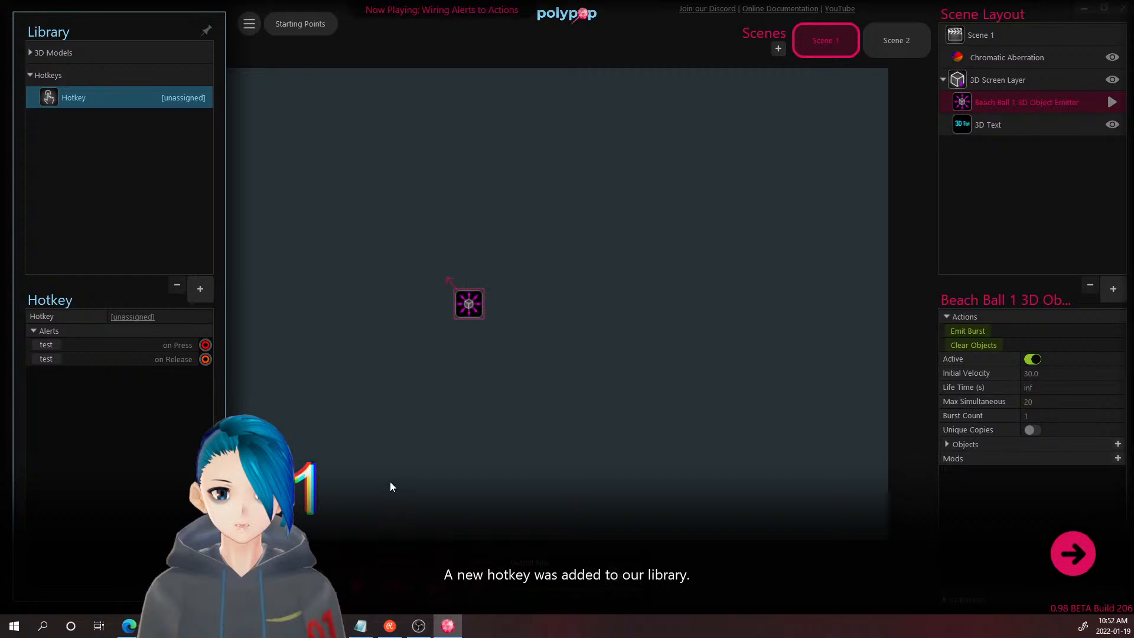
left_click(1083, 543)
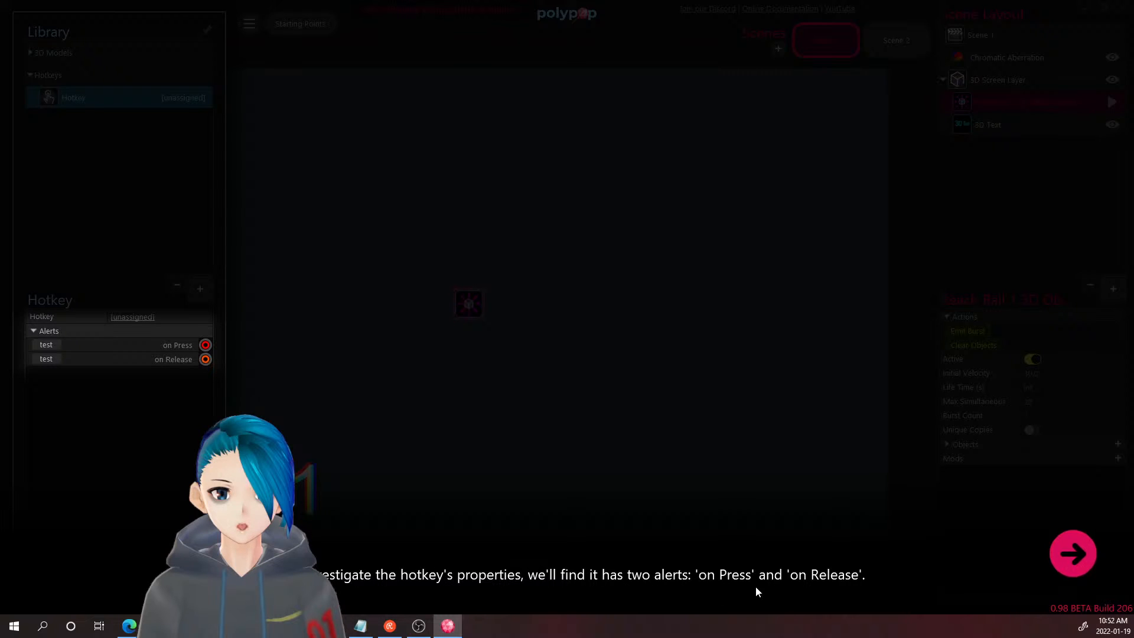
left_click(1056, 566)
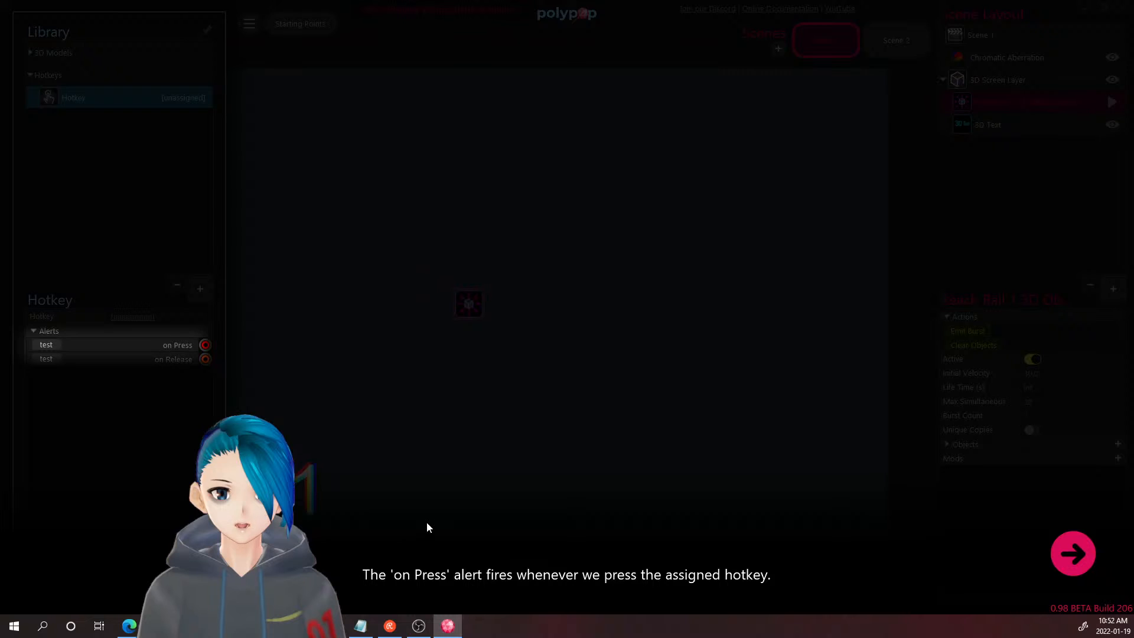
left_click(1060, 559)
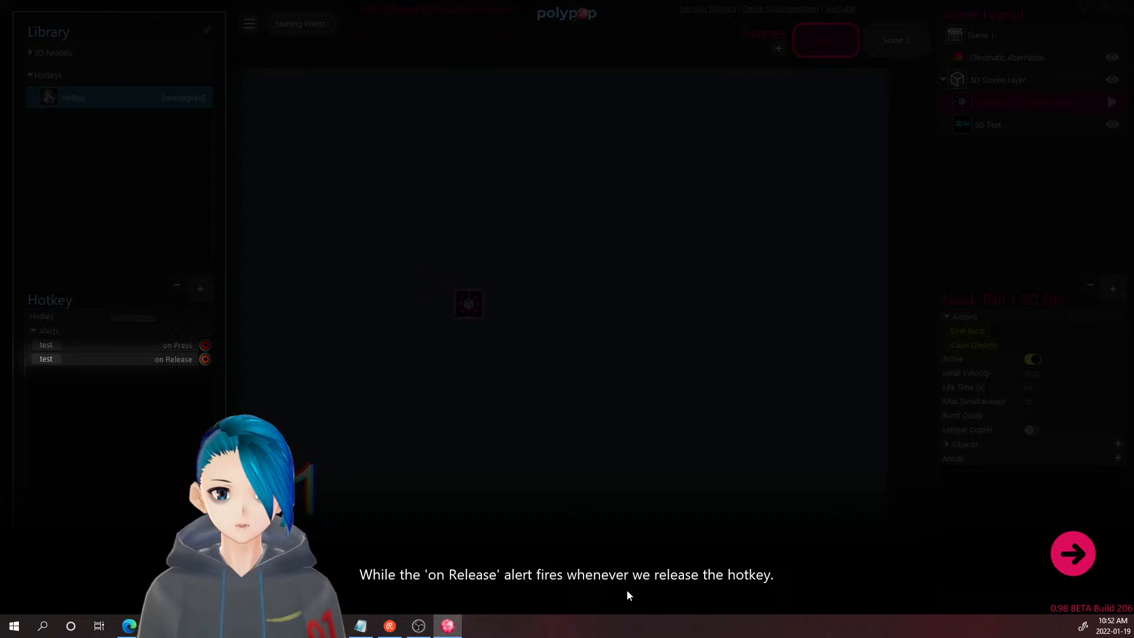
left_click(1070, 567)
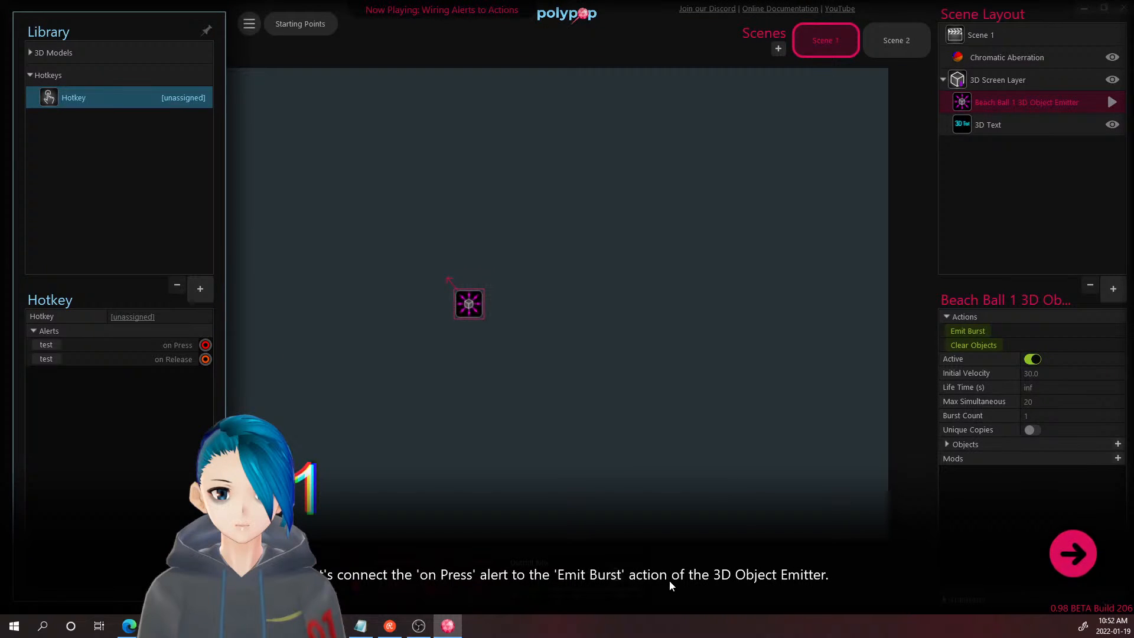
left_click(1056, 576)
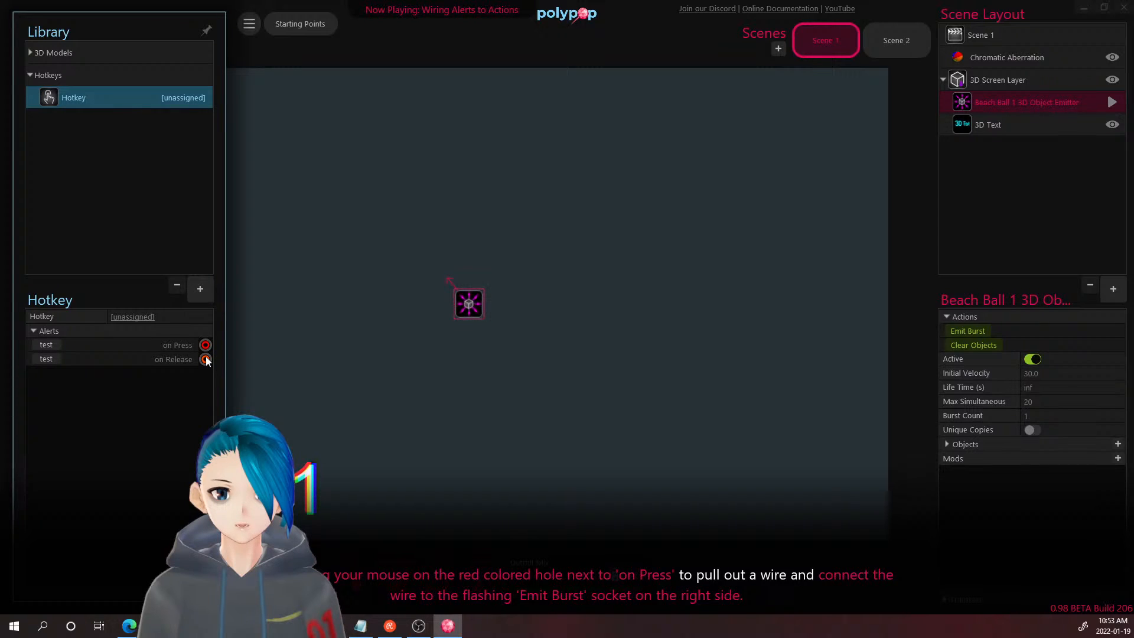
left_click_drag(207, 345, 946, 332)
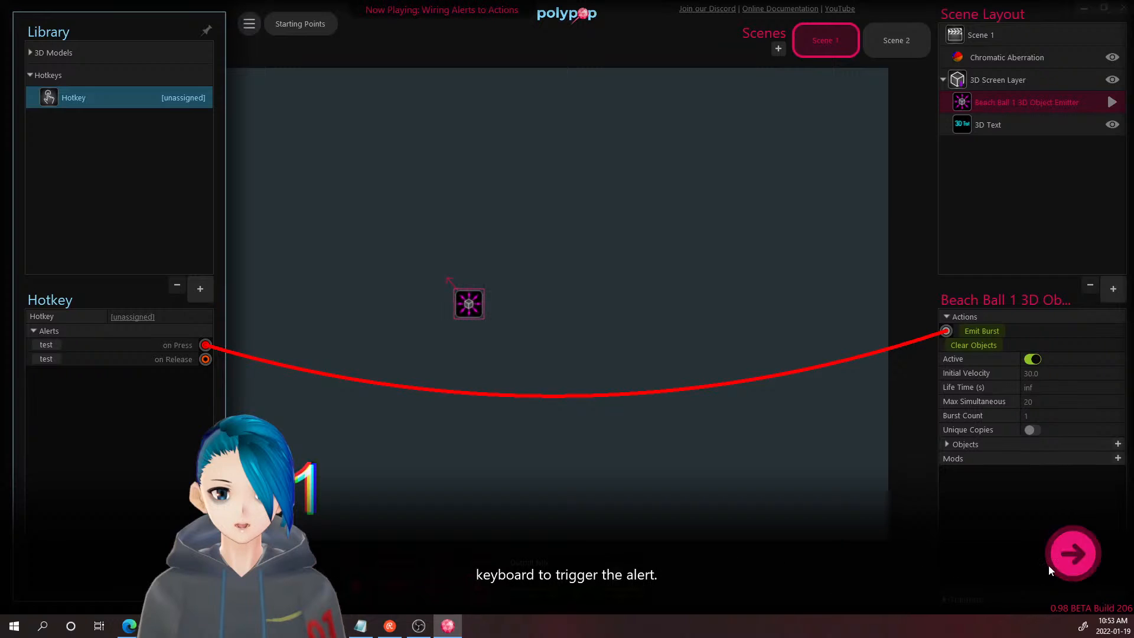
left_click(1064, 566)
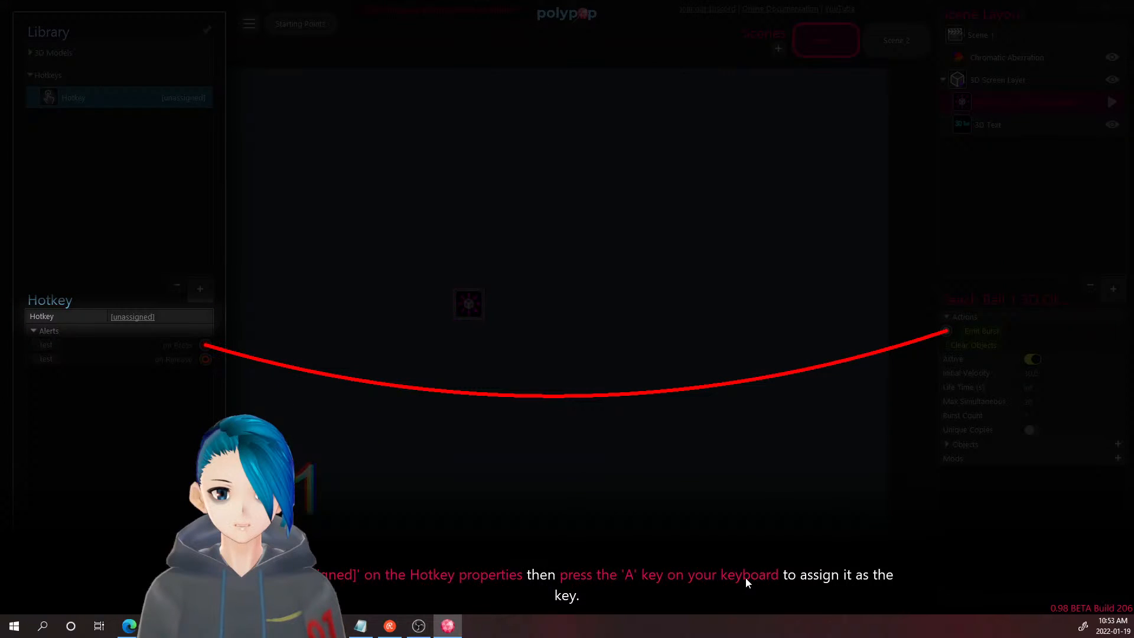
- Bind the Hotkey to the A key and press A repeatedly to burst beach balls
left_click(131, 317)
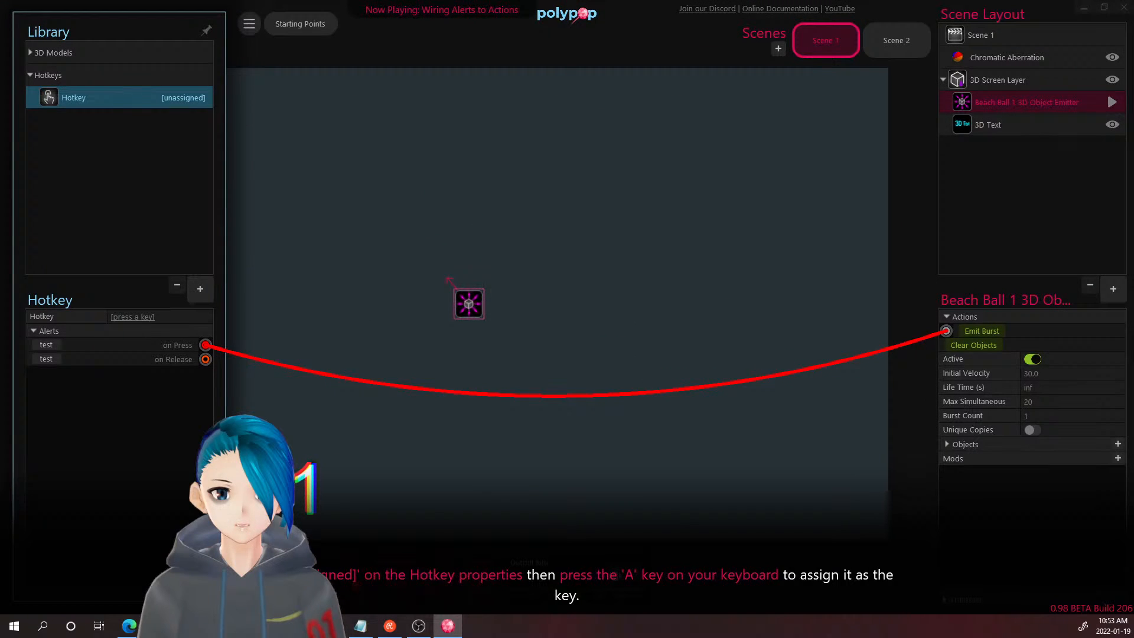
key("a")
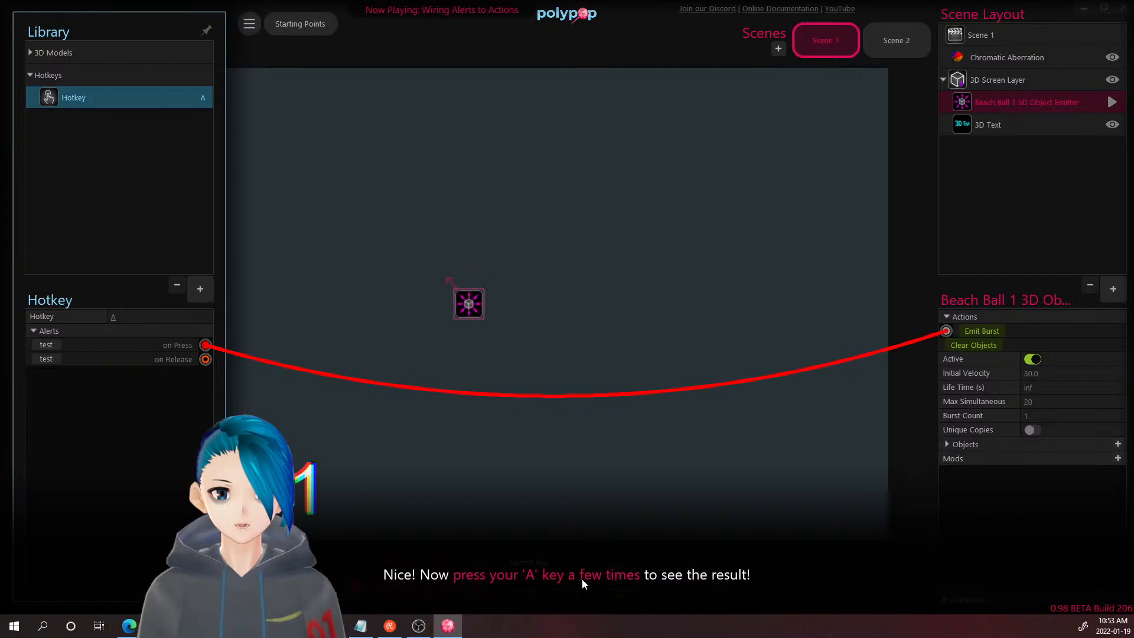
key("a")
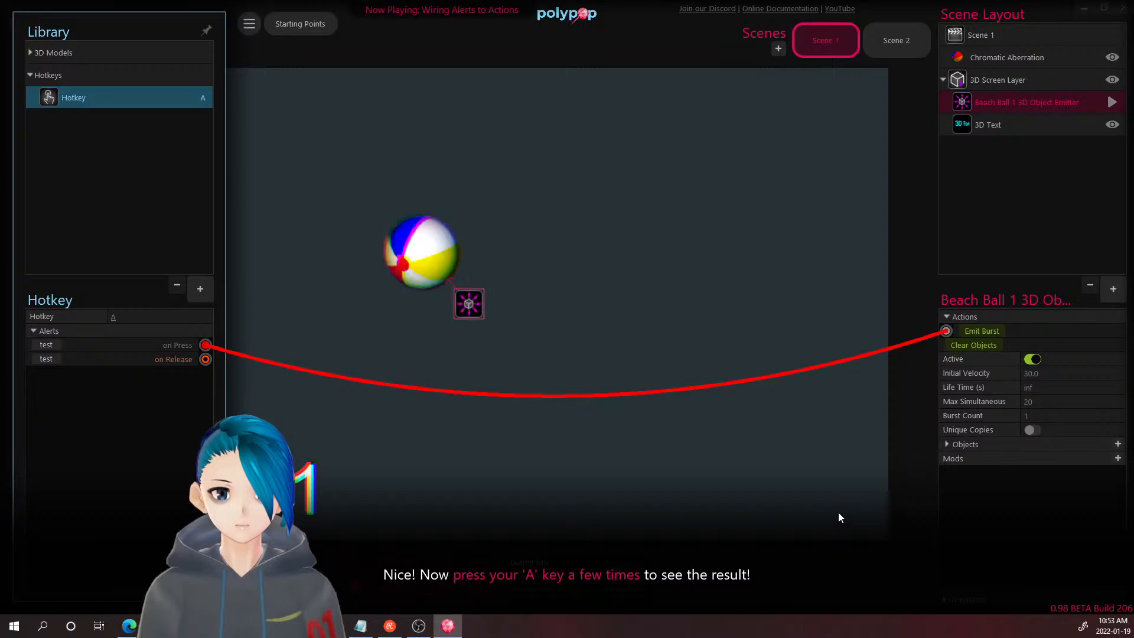
key("a")
key("a")
key("a")
key("a")
key("a")
key("a")
key("a")
key("a")
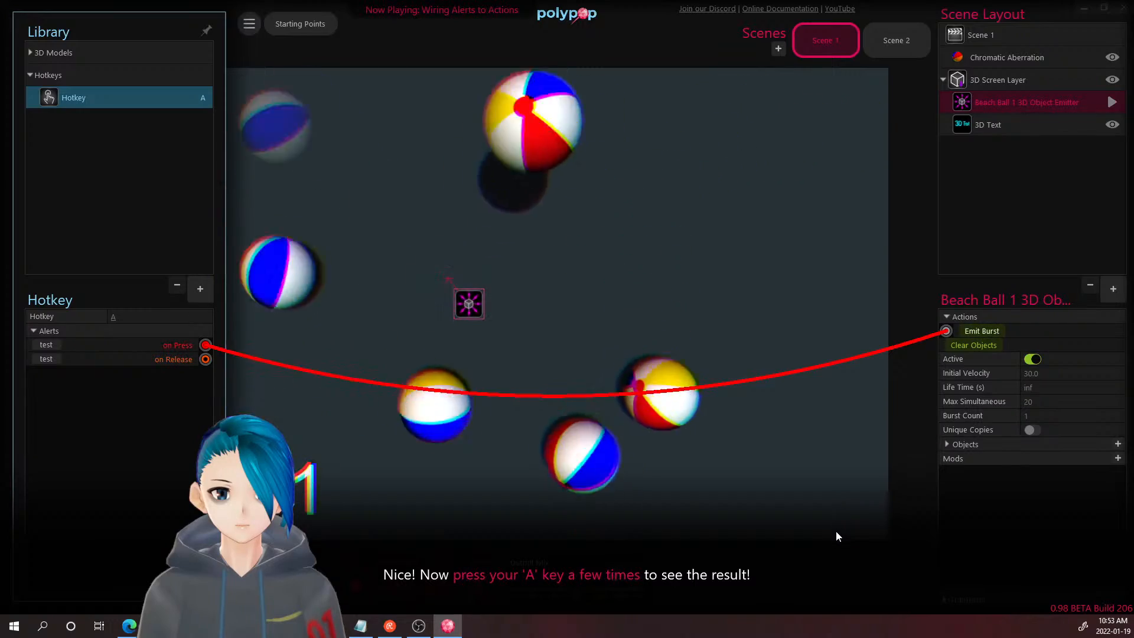
key("a")
key("a")
key("a")
key("a")
key("a")
key("a")
key("a")
key("a")
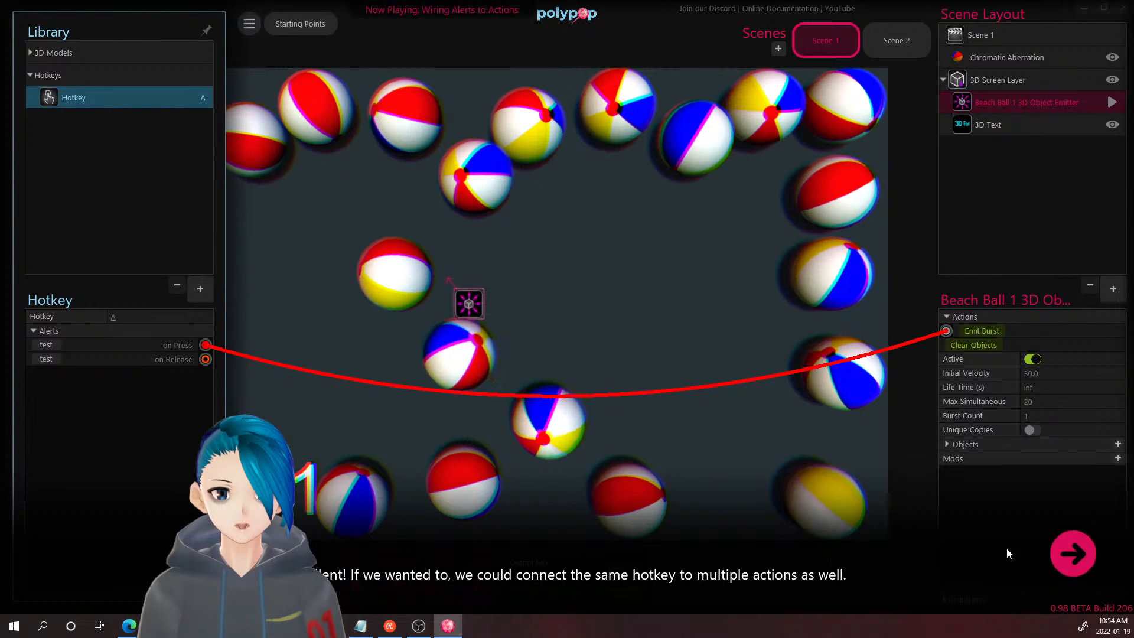
left_click(1073, 558)
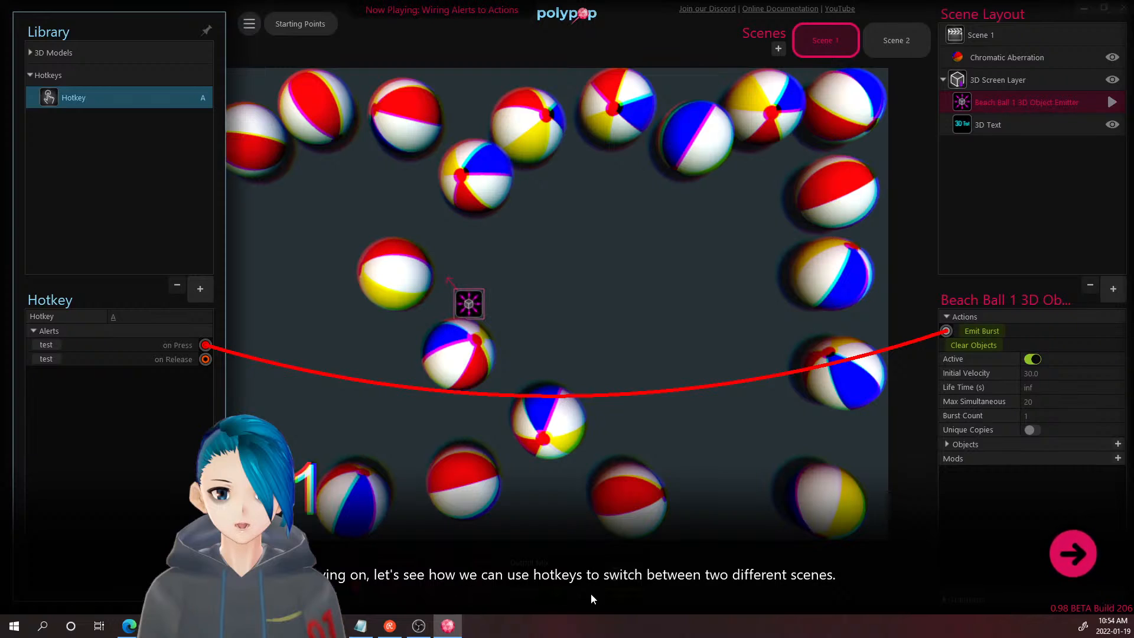
- Add a second hotkey, Hotkey 2, to the Library without assigning a key yet
left_click(1072, 550)
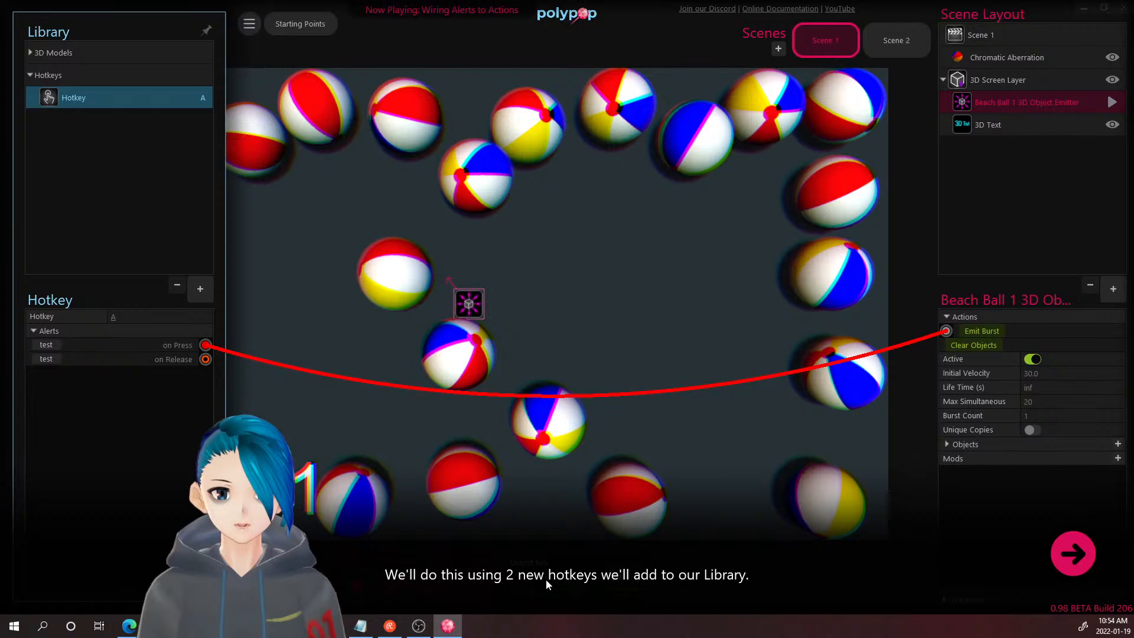
left_click(1074, 555)
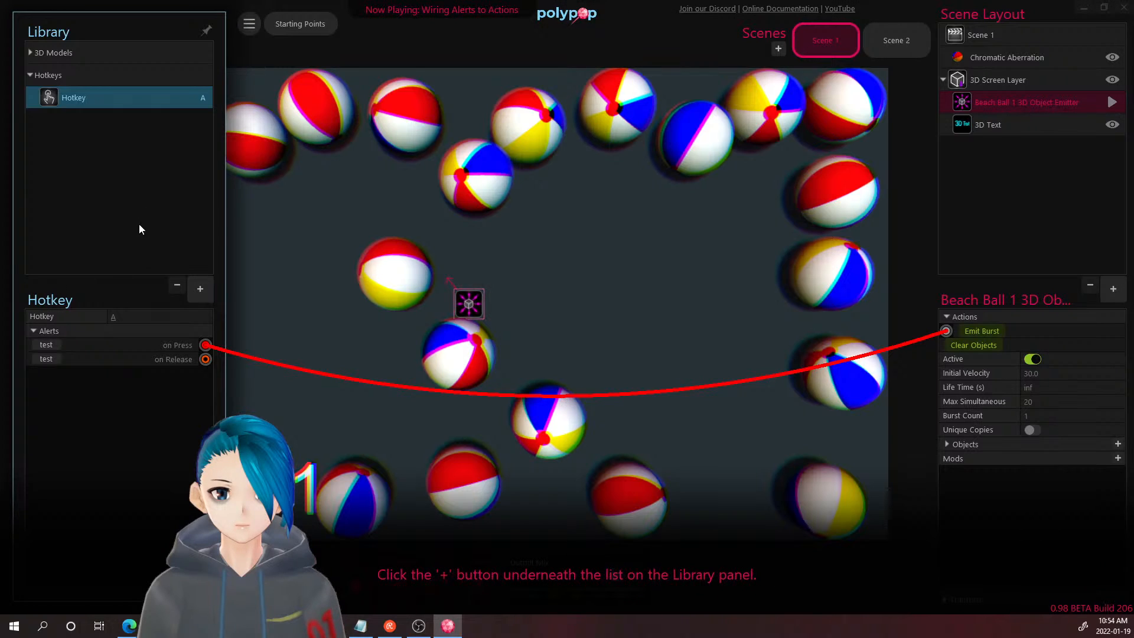
left_click(200, 289)
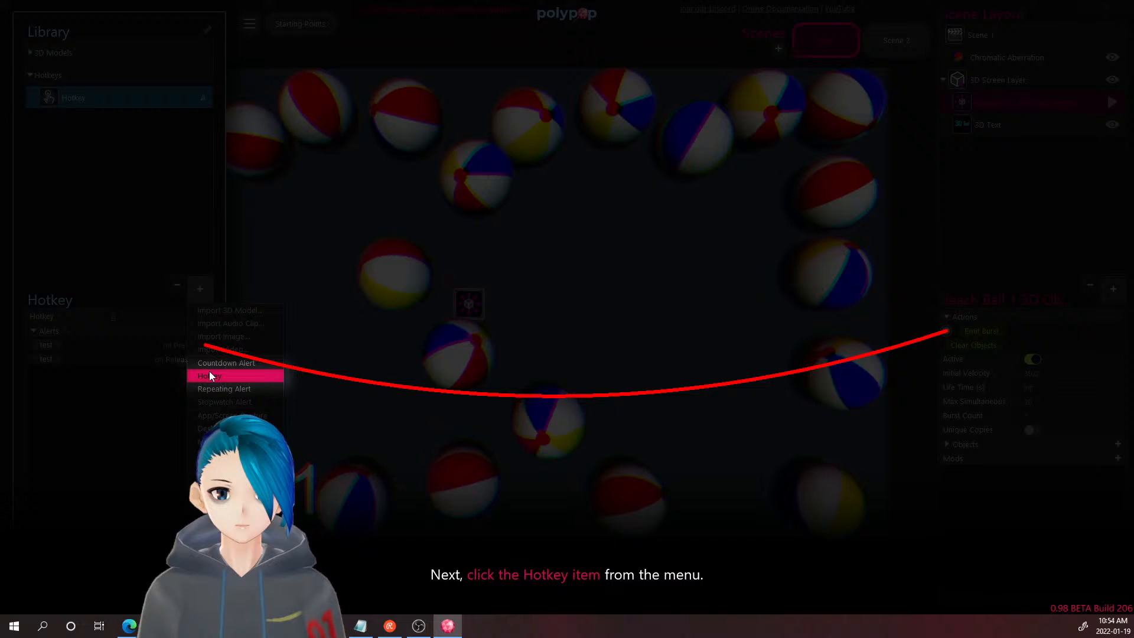
left_click(210, 376)
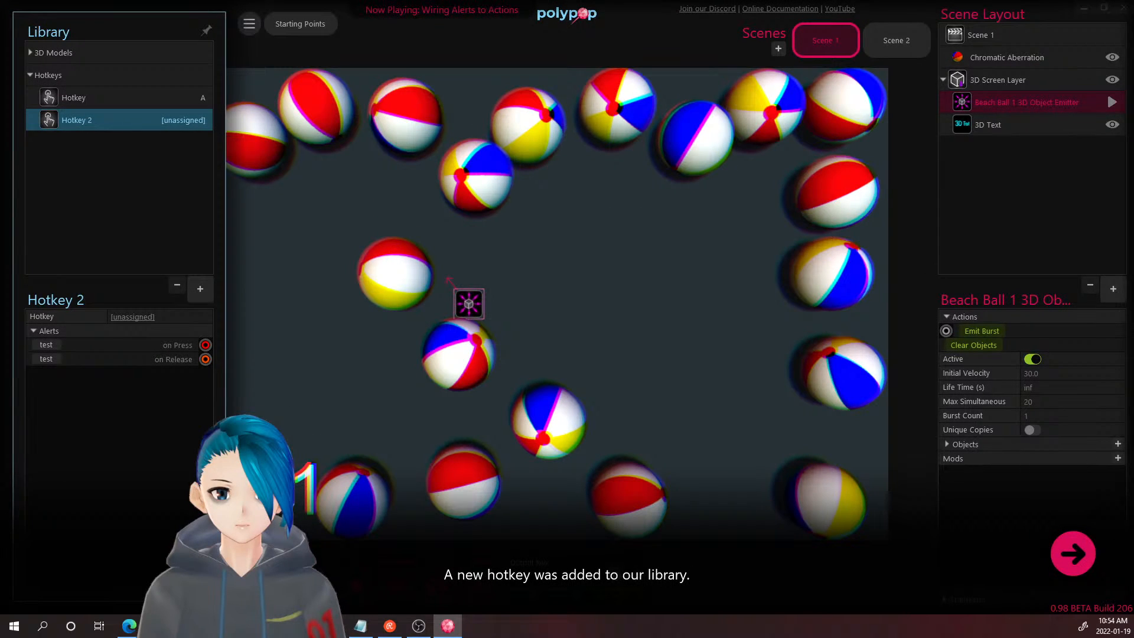
left_click(1068, 562)
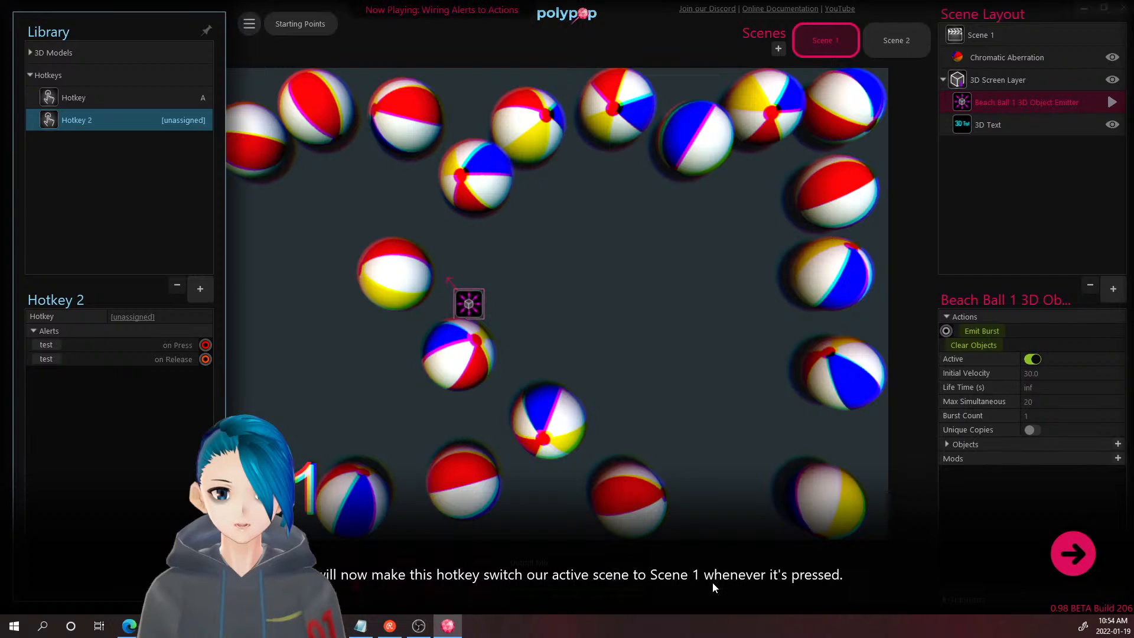
left_click(1095, 561)
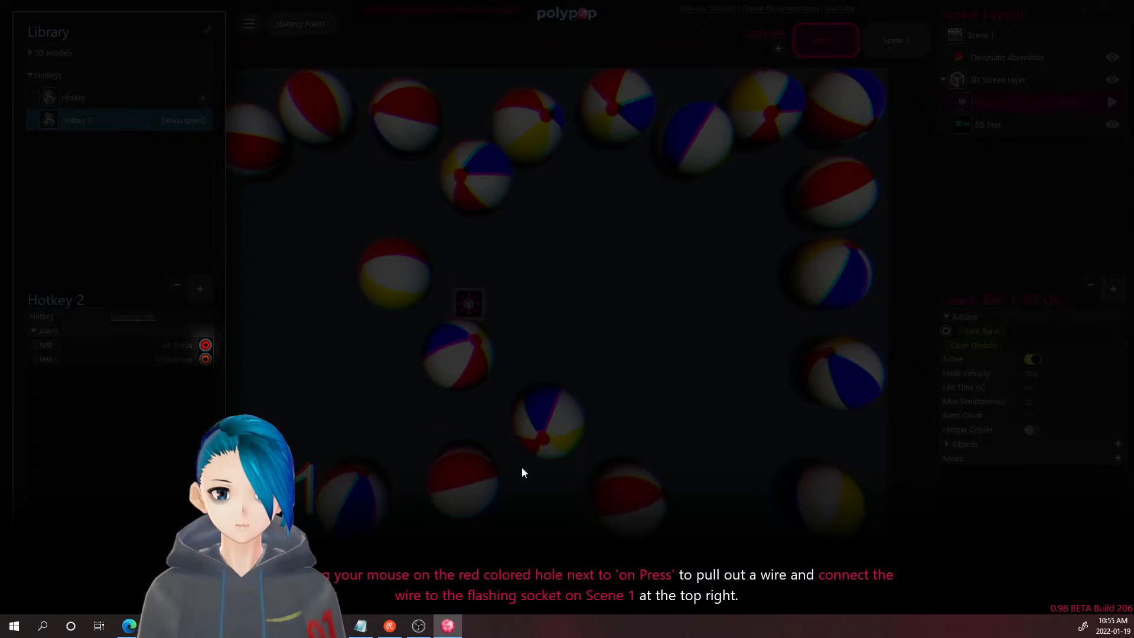
- Wire Hotkey 2's on Press alert to Scene 1 and bind Hotkey 2 to the 1 key
left_click_drag(207, 345, 800, 30)
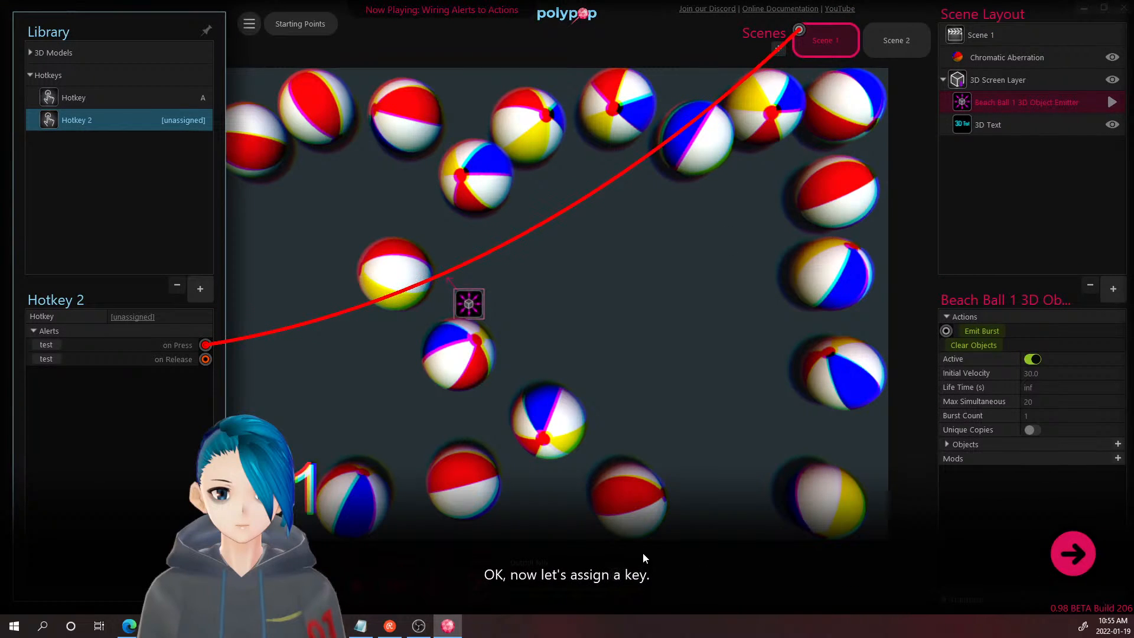
left_click(1078, 558)
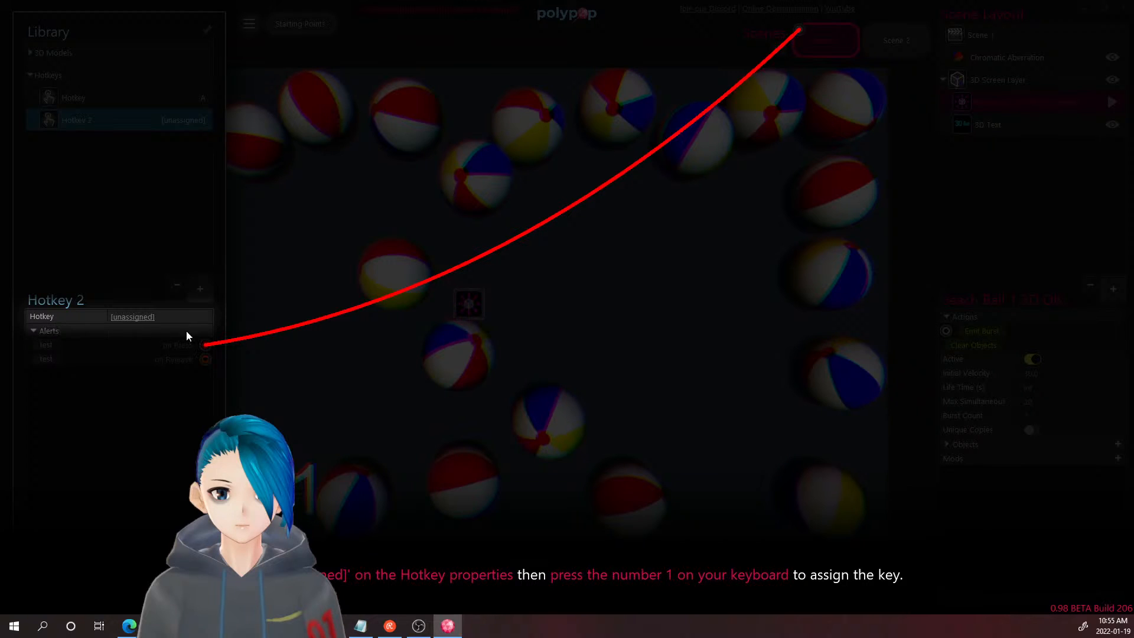
left_click(132, 317)
key("1")
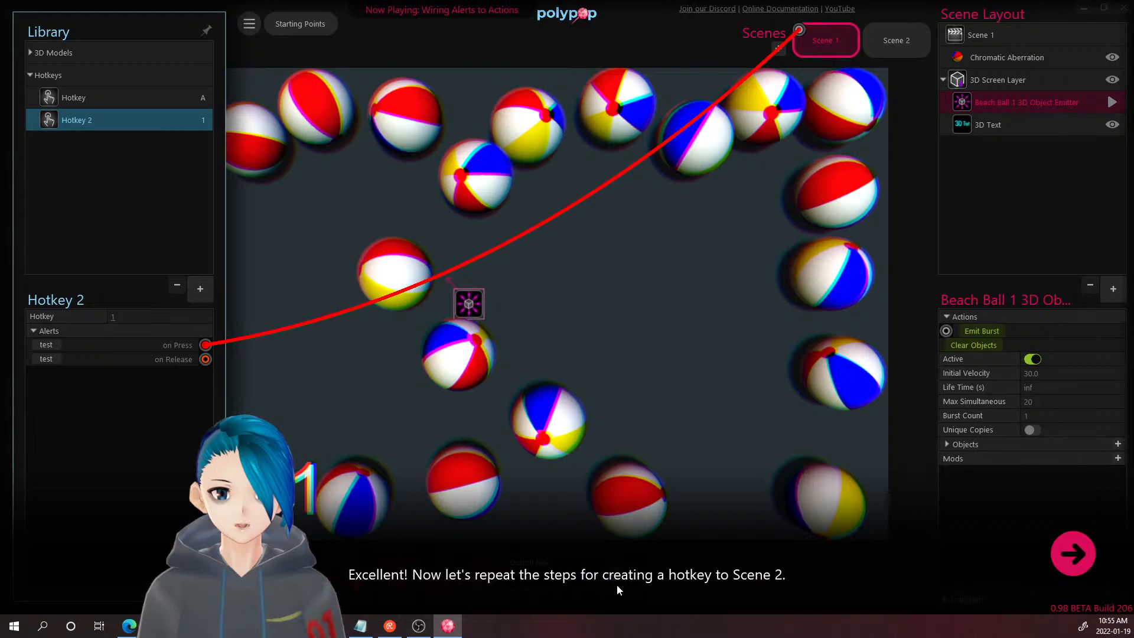
- Add Hotkey 3, wire its on Press alert to Scene 2, and bind it to key 2
left_click(1057, 563)
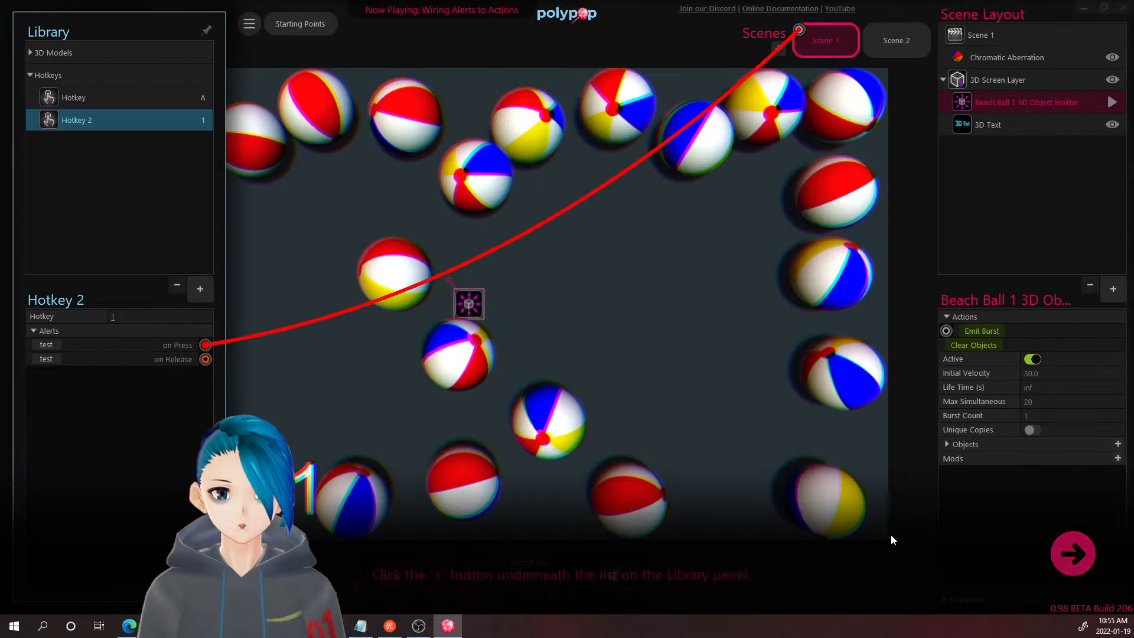
left_click(202, 292)
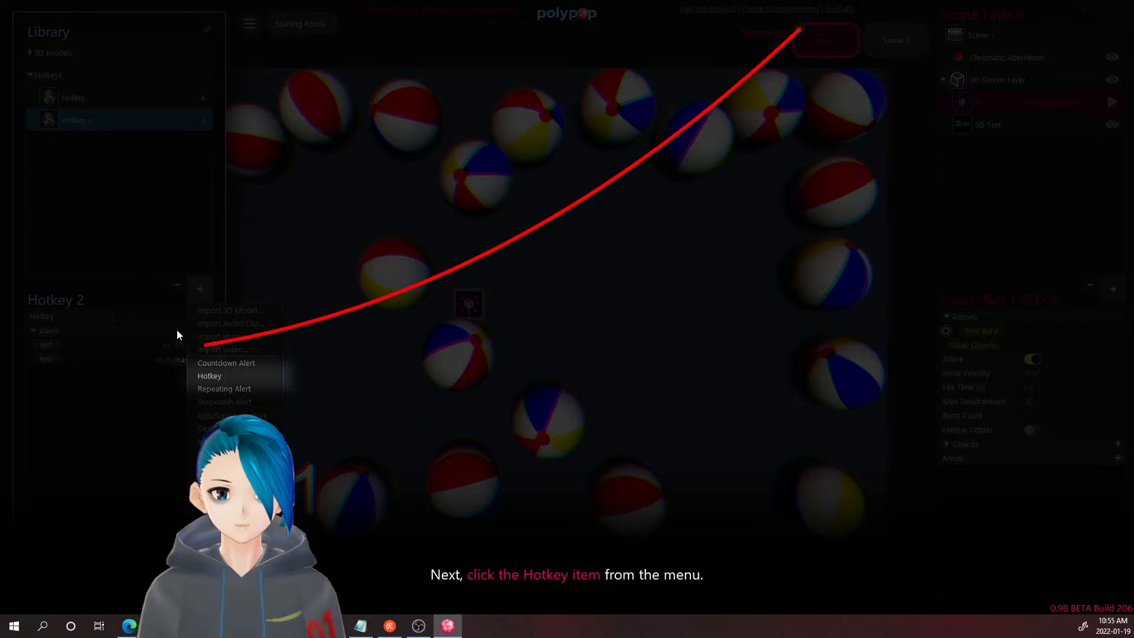
left_click(228, 378)
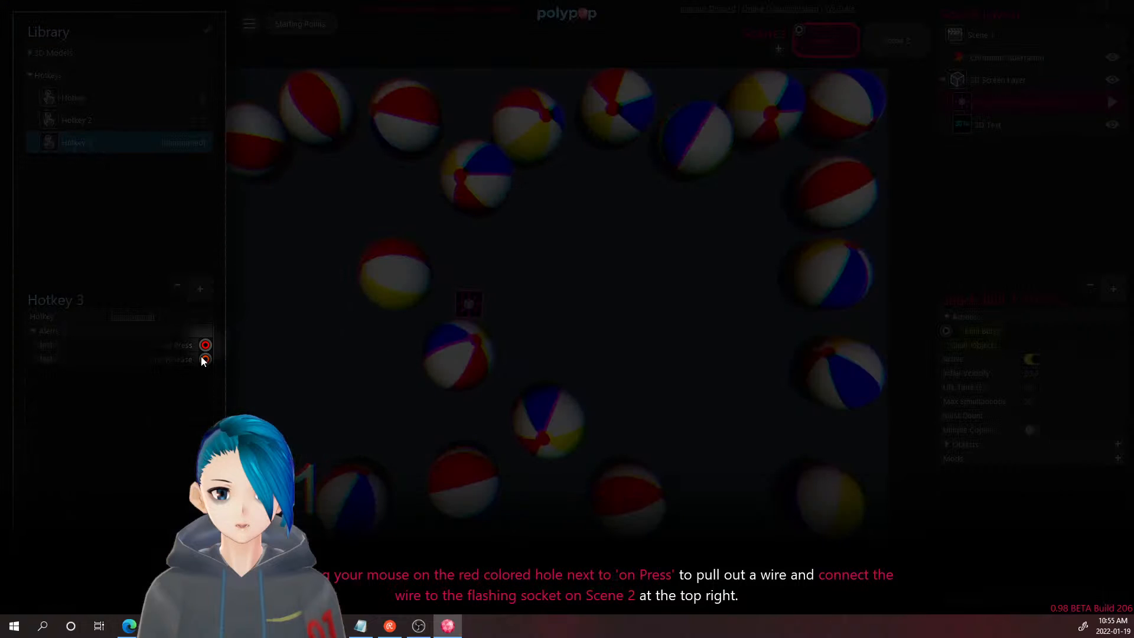
left_click_drag(206, 345, 875, 27)
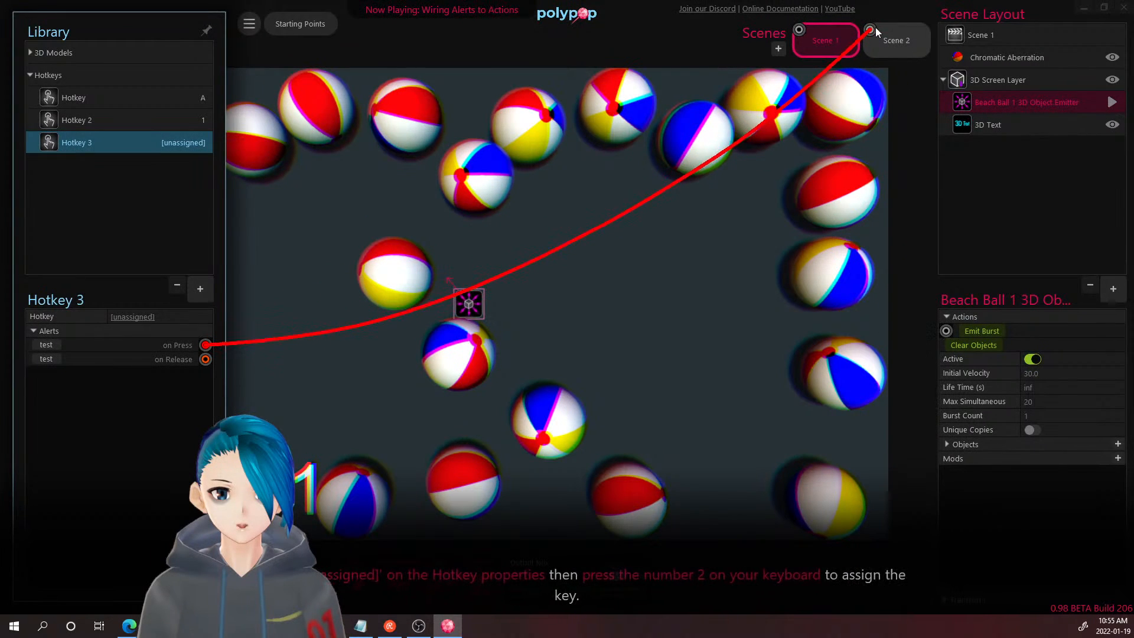
left_click(117, 318)
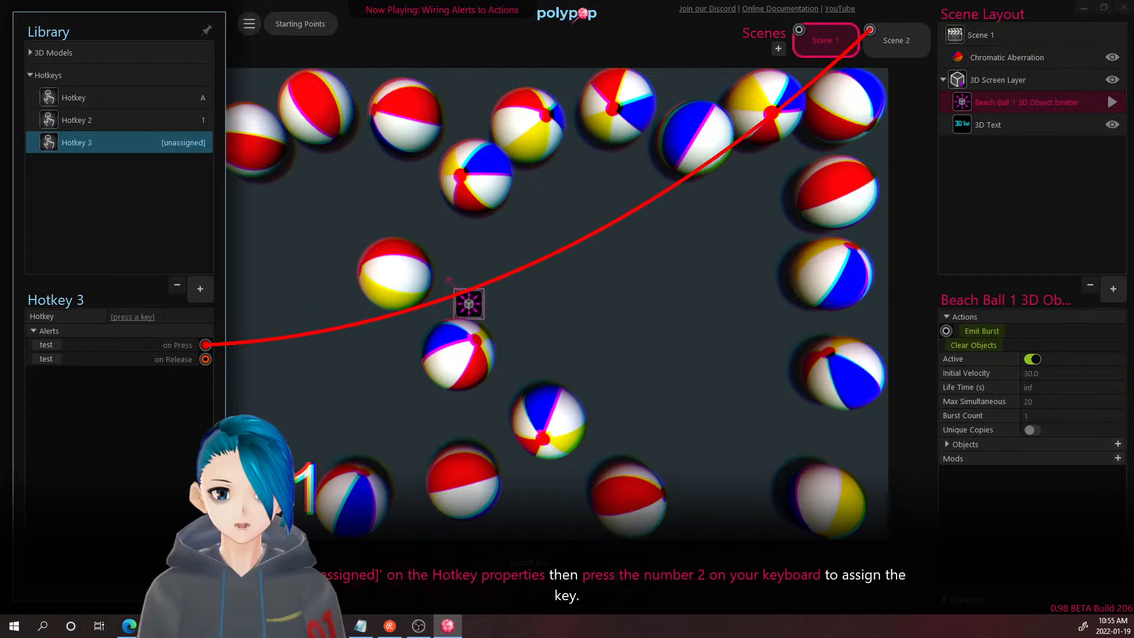
key("2")
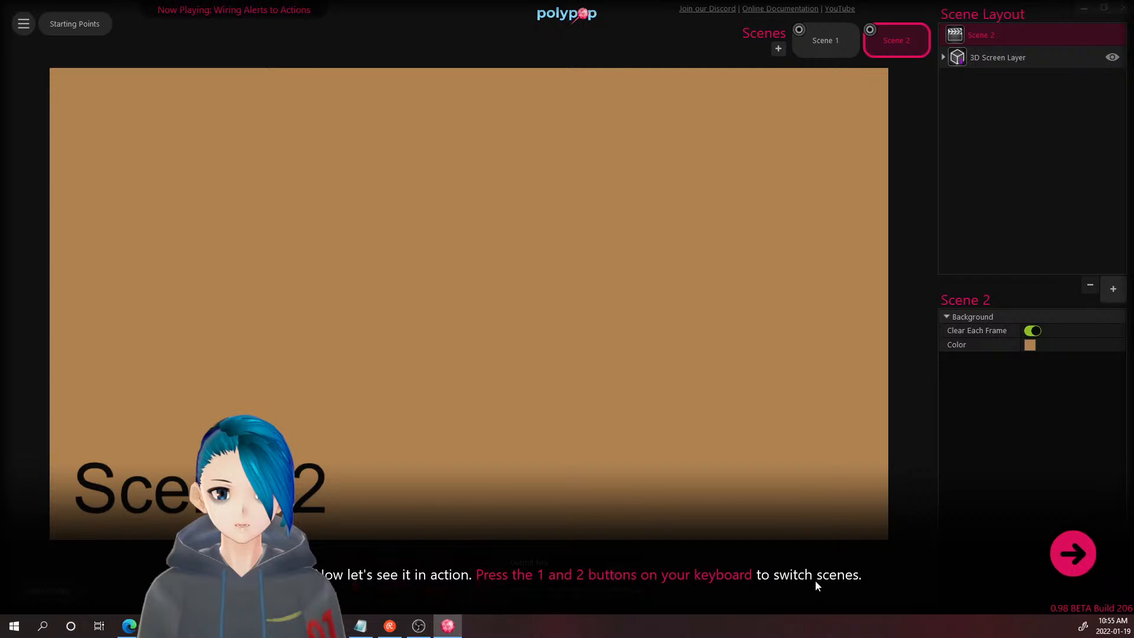
- Test the hotkeys by alternating keys 1 and 2, ending on Scene 2, and finish the lesson
key("1")
key("2")
key("1")
key("2")
key("1")
key("2")
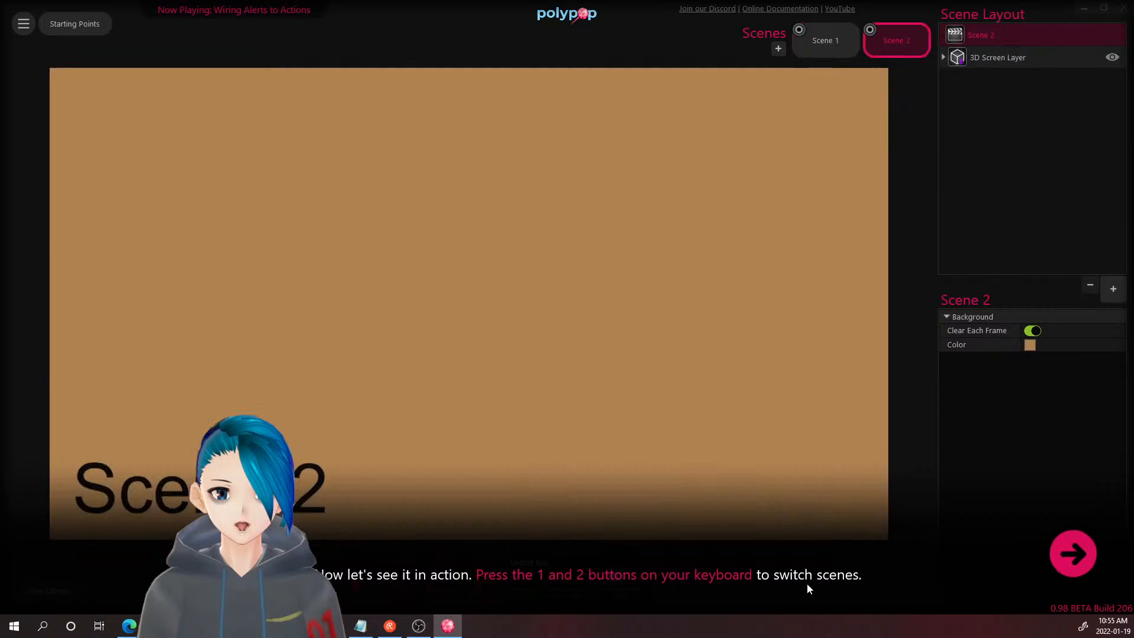
key("1")
key("2")
key("1")
key("2")
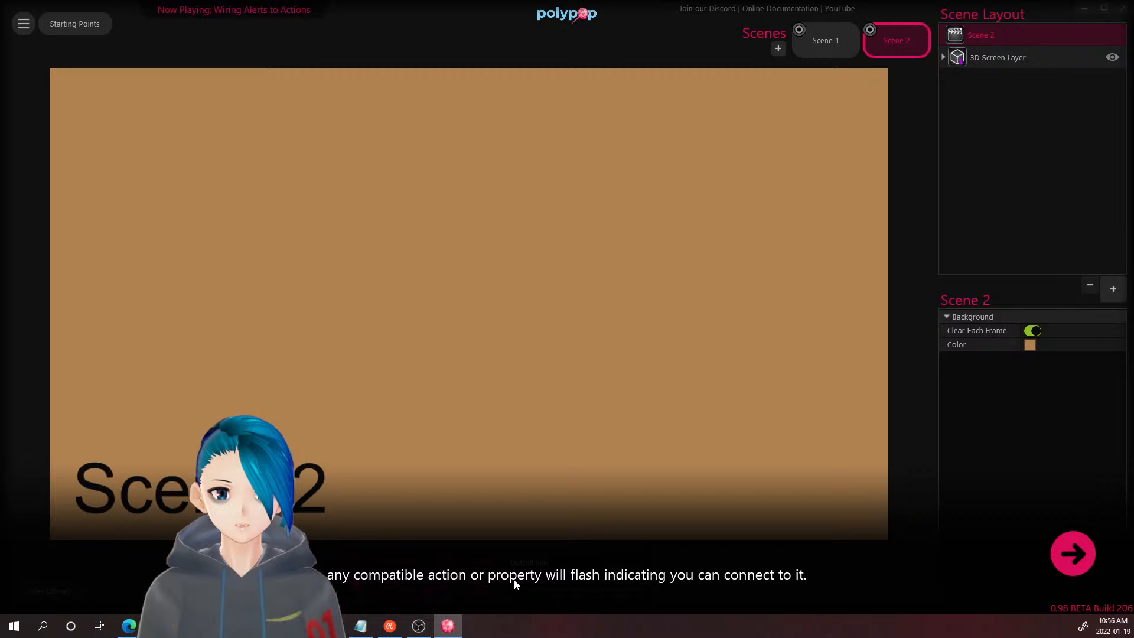
left_click(1061, 554)
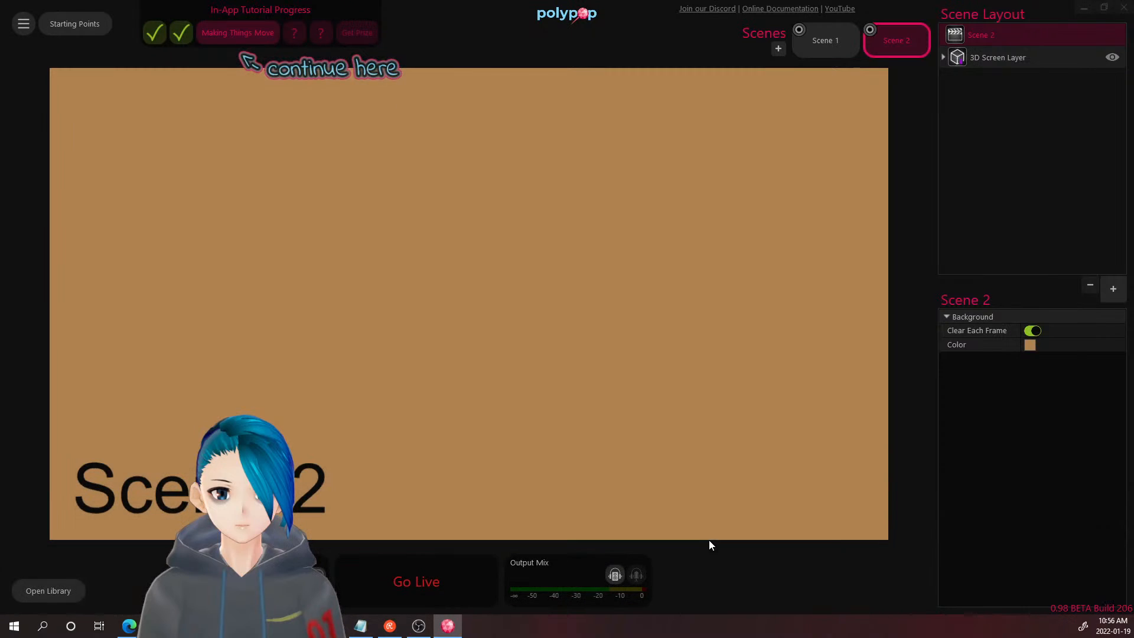
- Start the Making Things Move tutorial lesson
left_click(225, 34)
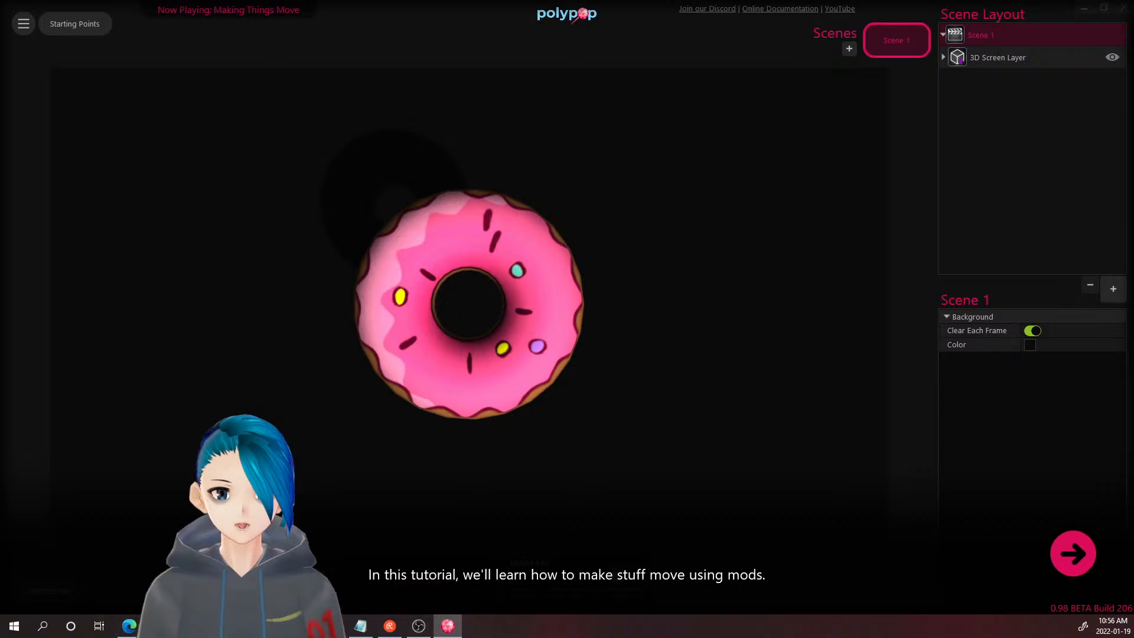
key("alt+Tab")
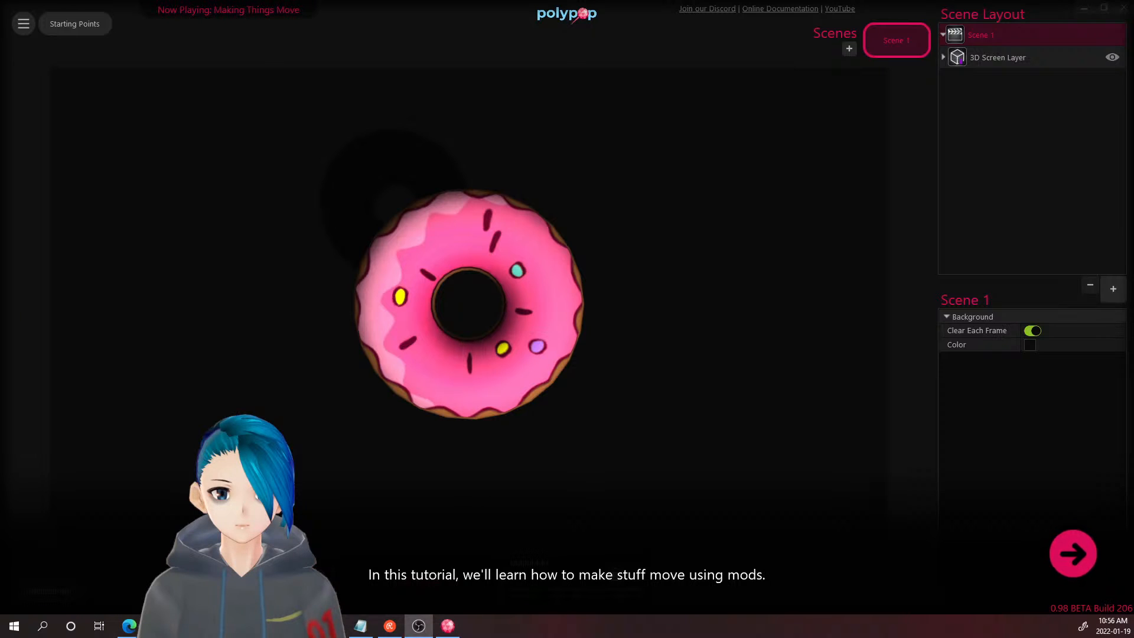
key("alt+Tab")
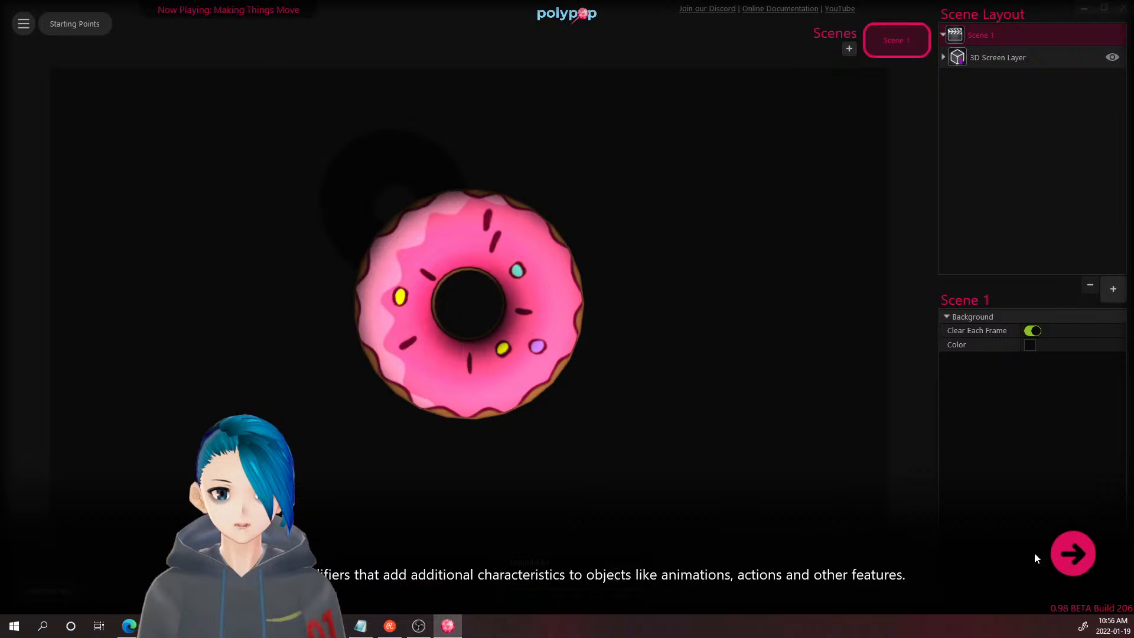
- Select the pink doughnut to show its 3D Object properties with Source Doughnut
left_click(1074, 555)
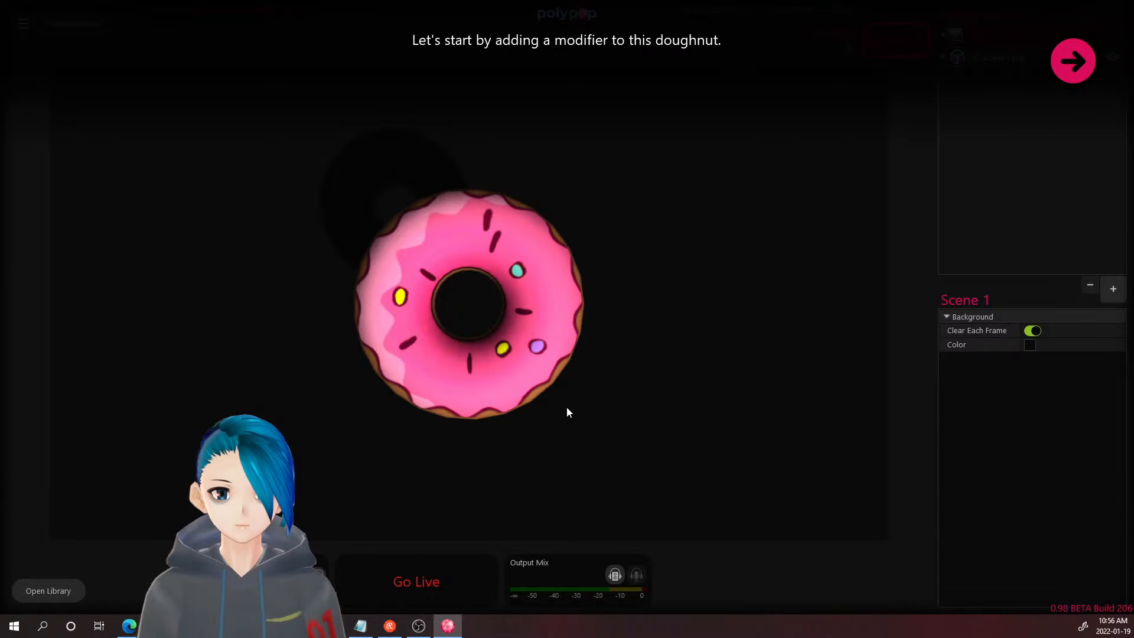
left_click(1073, 62)
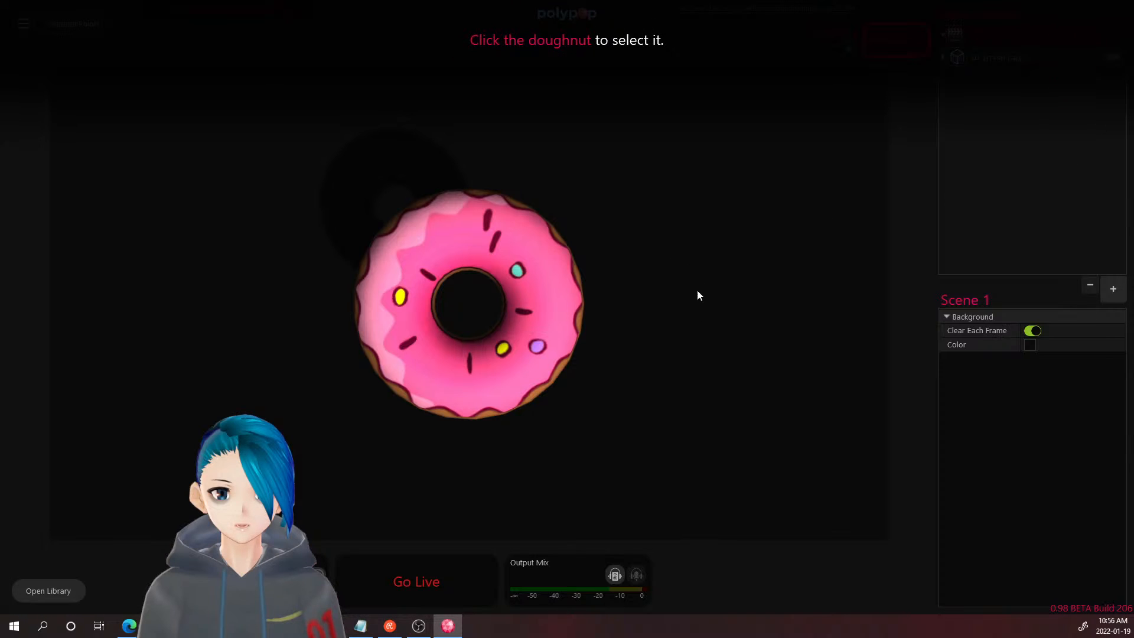
left_click(531, 315)
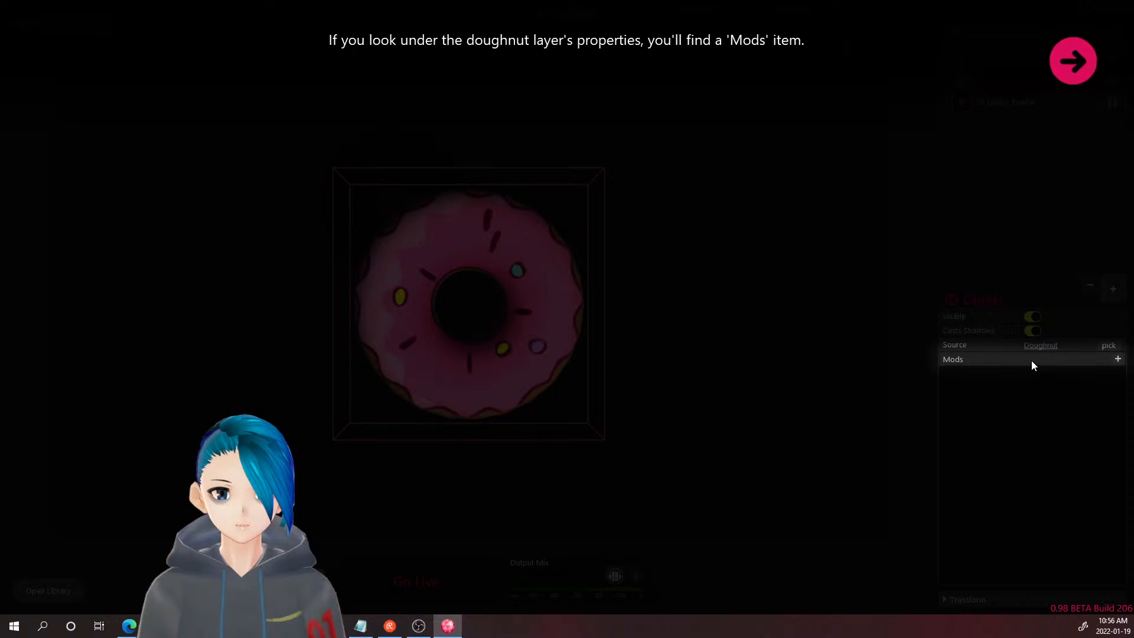
- Add a Physics mod to the doughnut (Mass 1.0, Bounciness 0.0, zero force)
left_click(1072, 75)
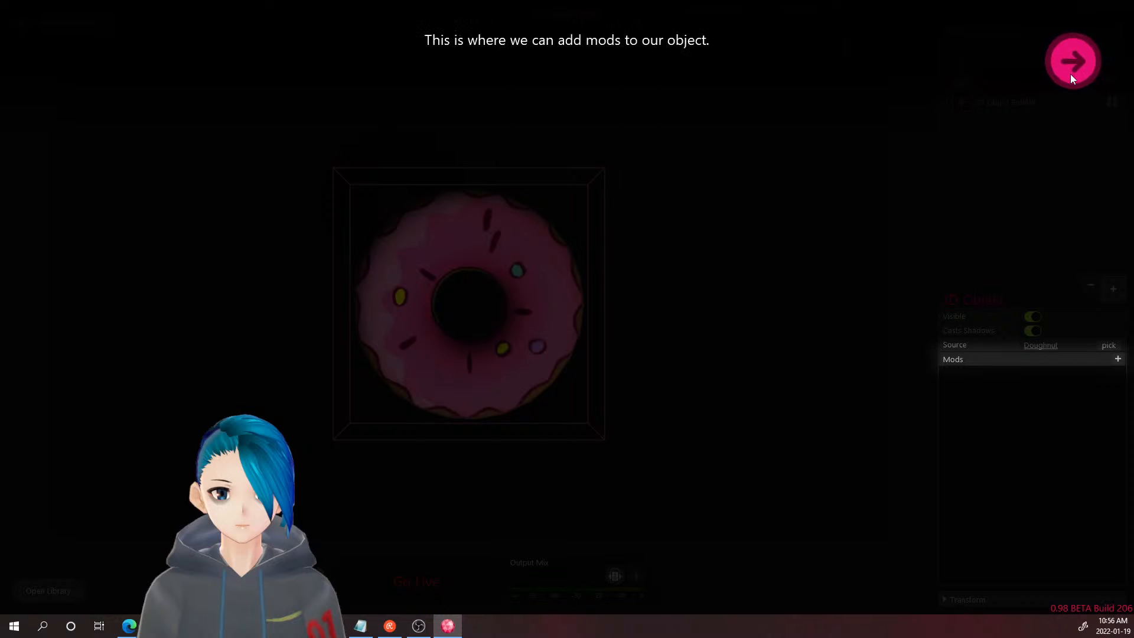
left_click(1072, 75)
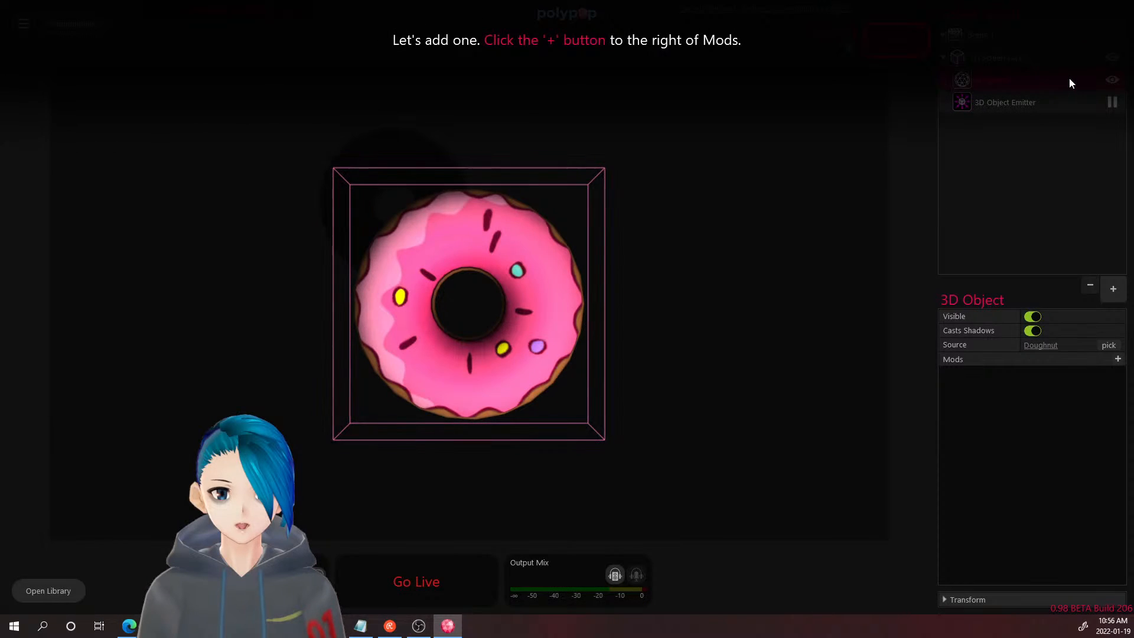
left_click(1117, 359)
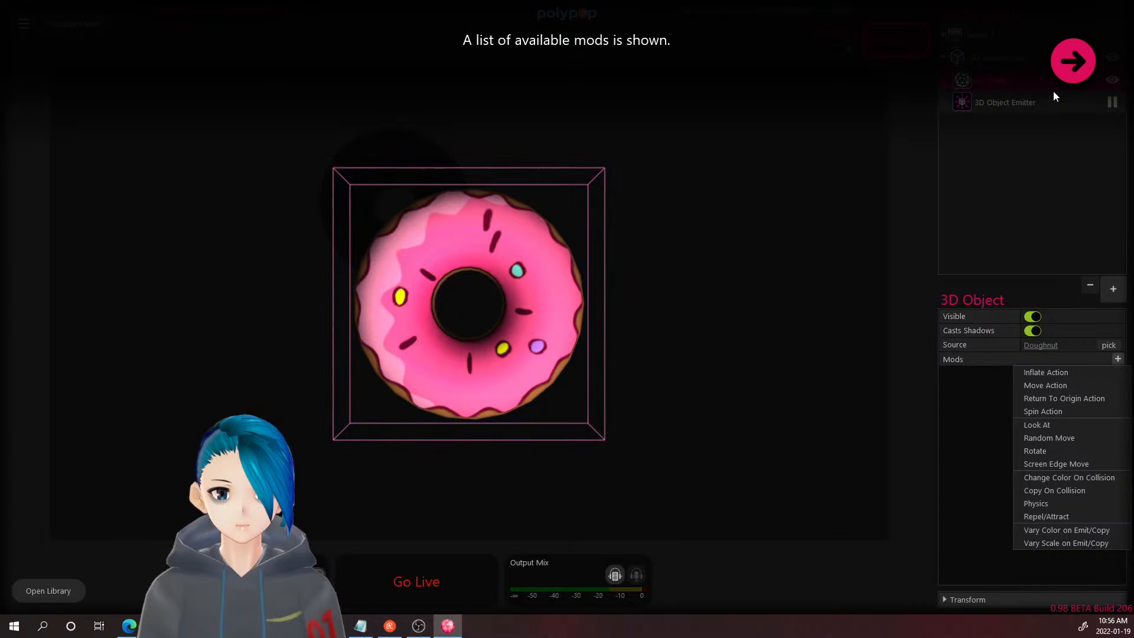
left_click(1067, 72)
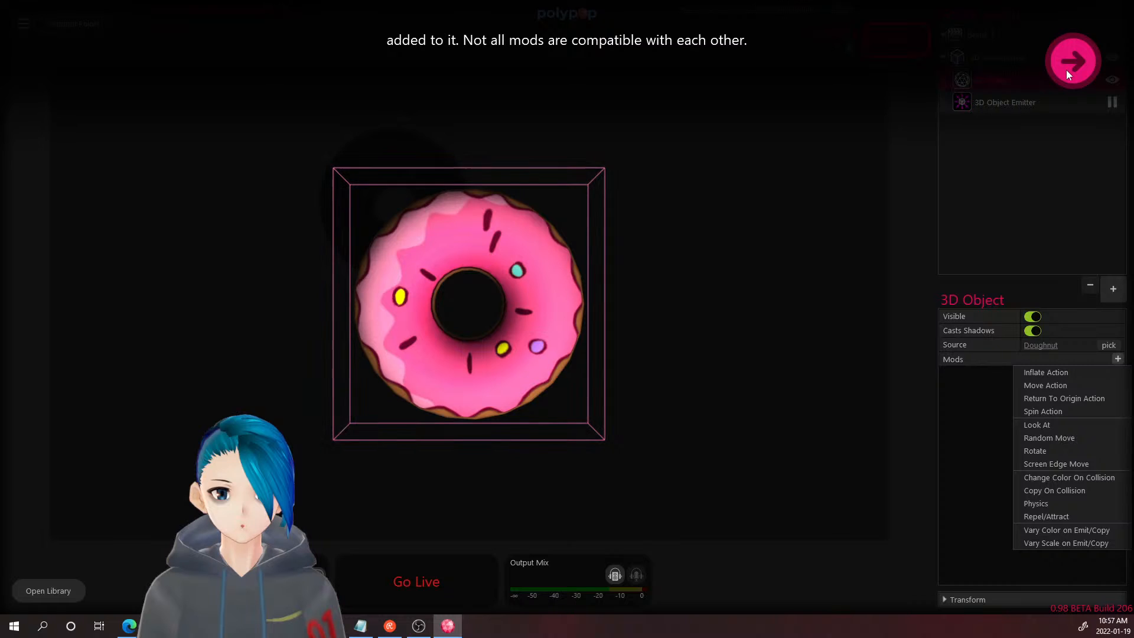
left_click(1066, 71)
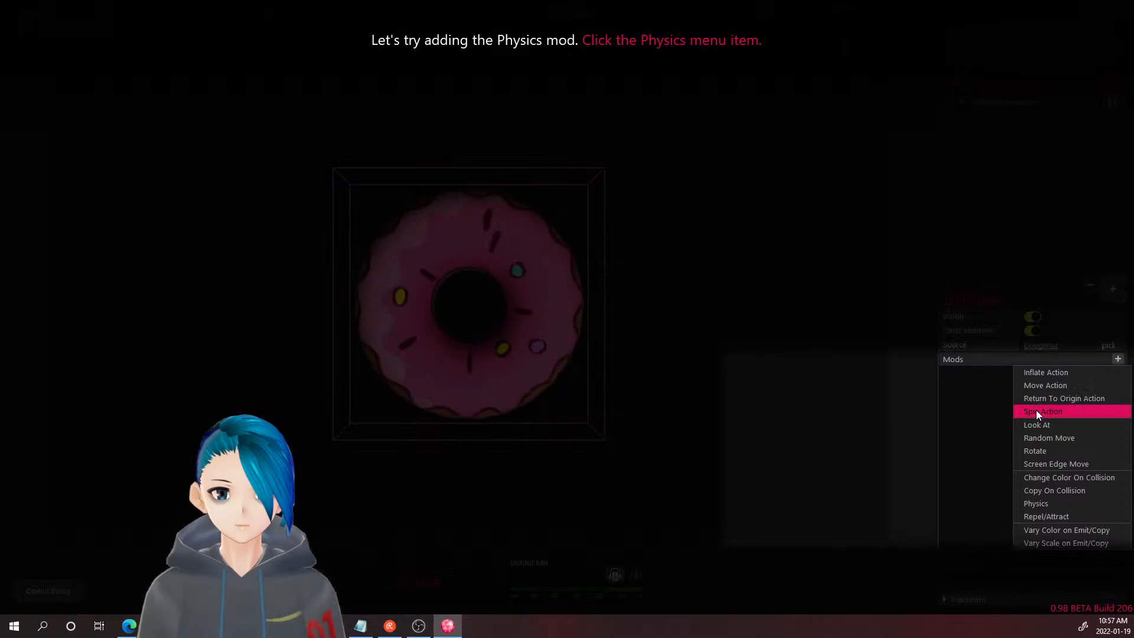
left_click(1046, 504)
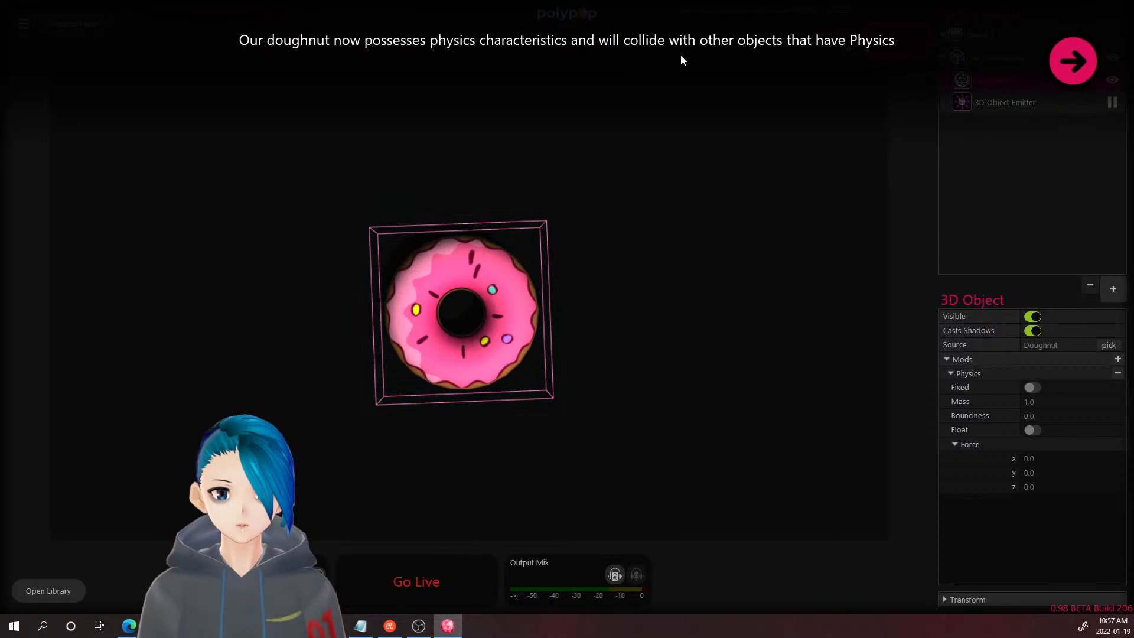
left_click(1069, 61)
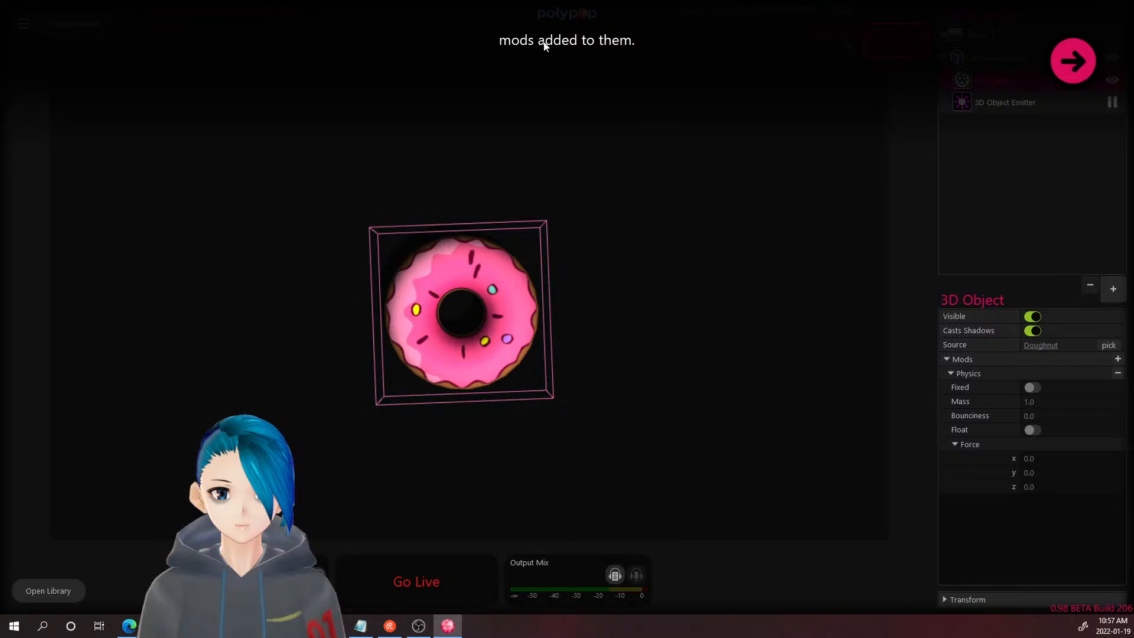
left_click(1072, 62)
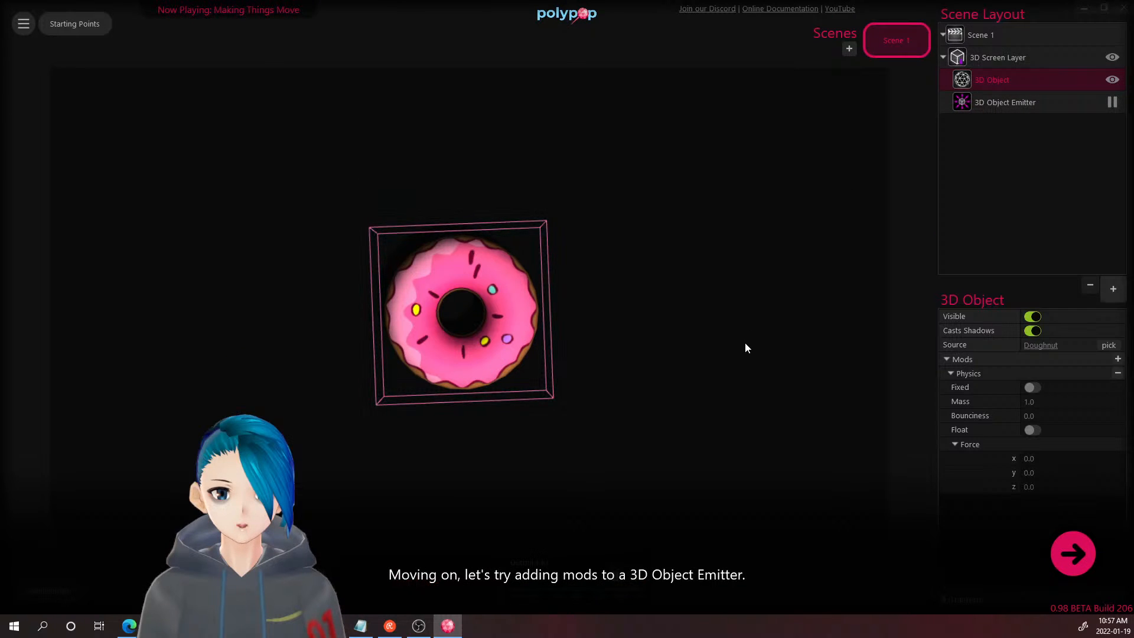
- Select the 3D Object Emitter to show its properties: Max Simultaneous 20, Burst Count 1
left_click(1087, 569)
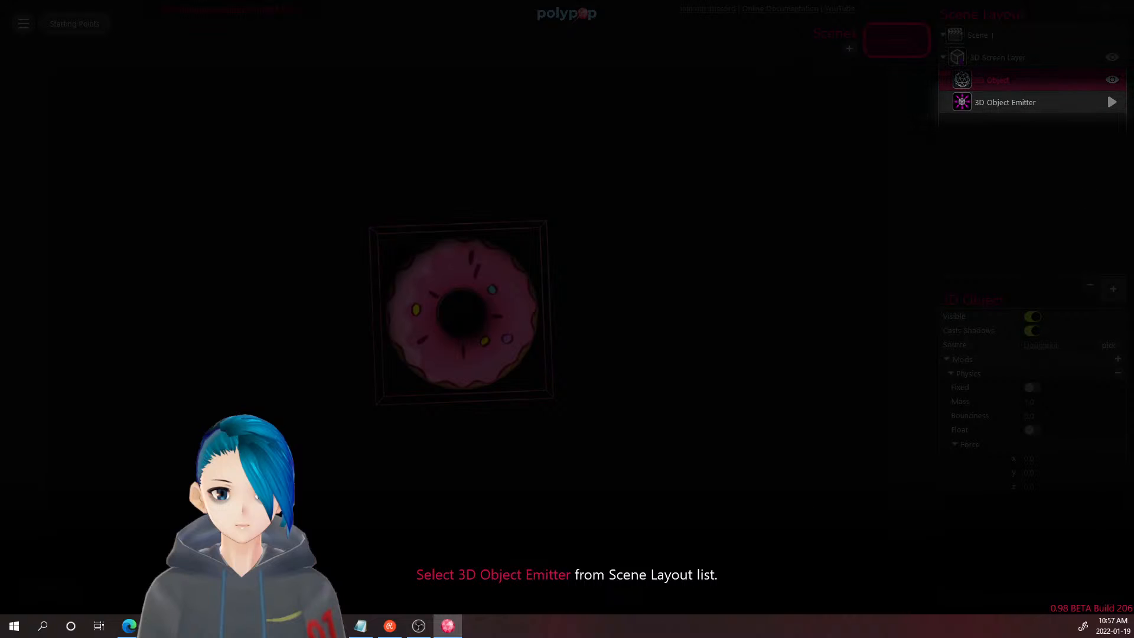
left_click(1111, 102)
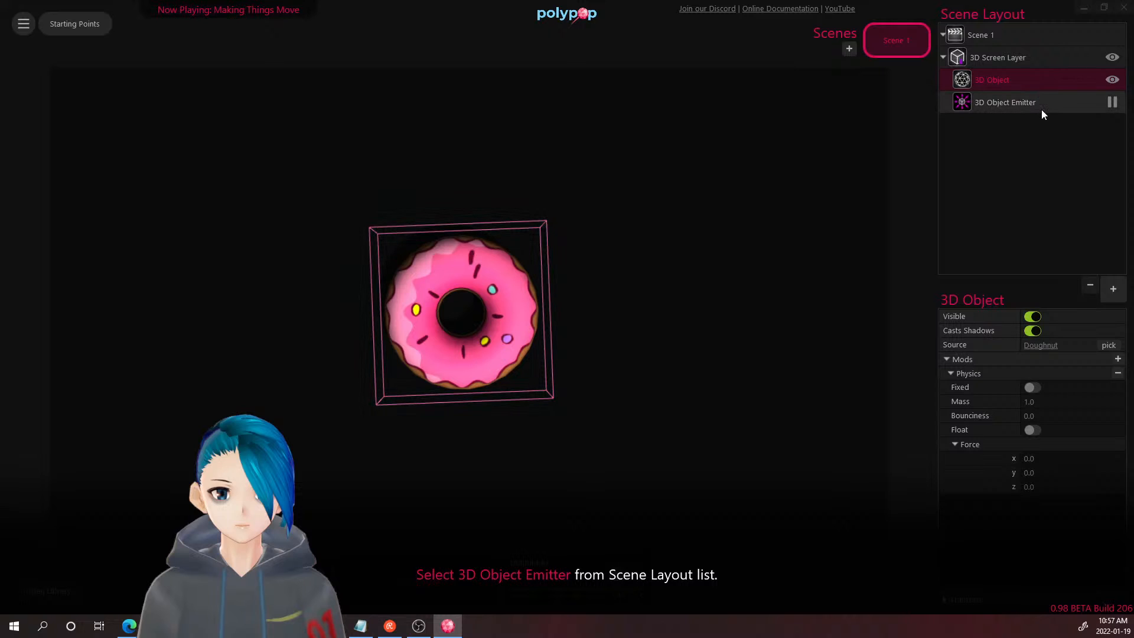
left_click(1110, 103)
left_click(1030, 102)
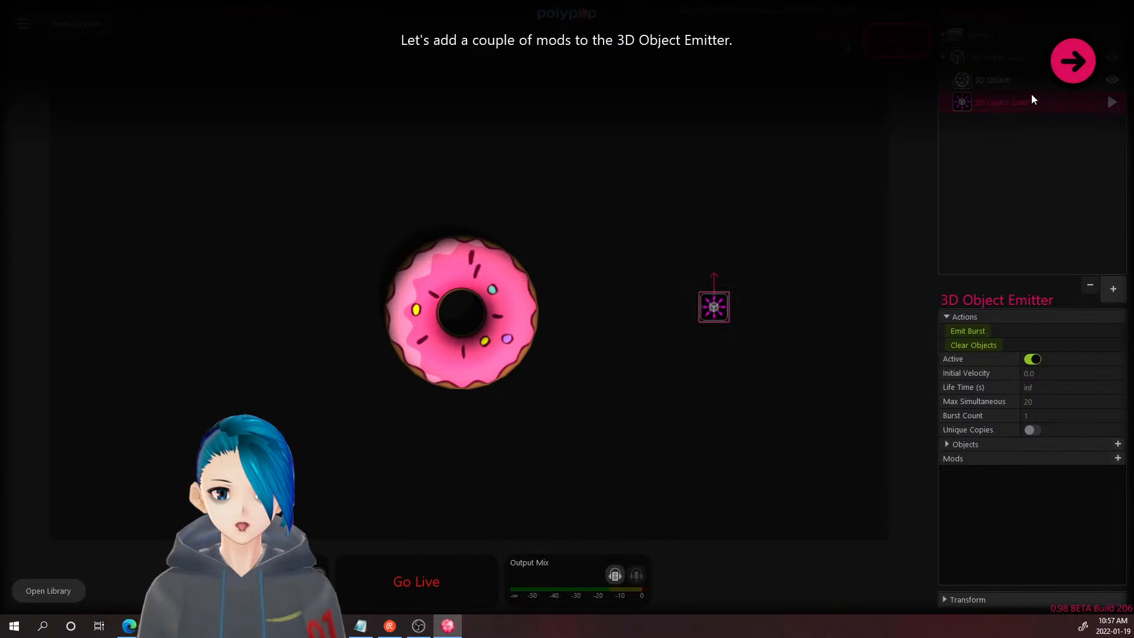
left_click(1064, 62)
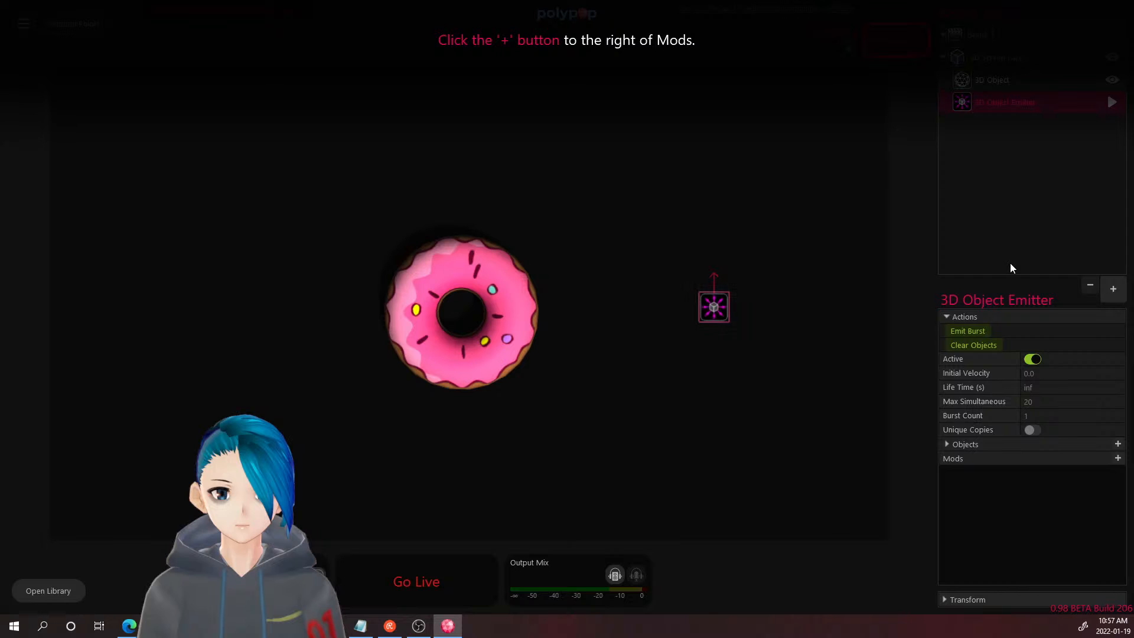
- Give the emitter a Random Move mod (Time 1.0, Depth Range 20.0) so it wanders
left_click(1119, 460)
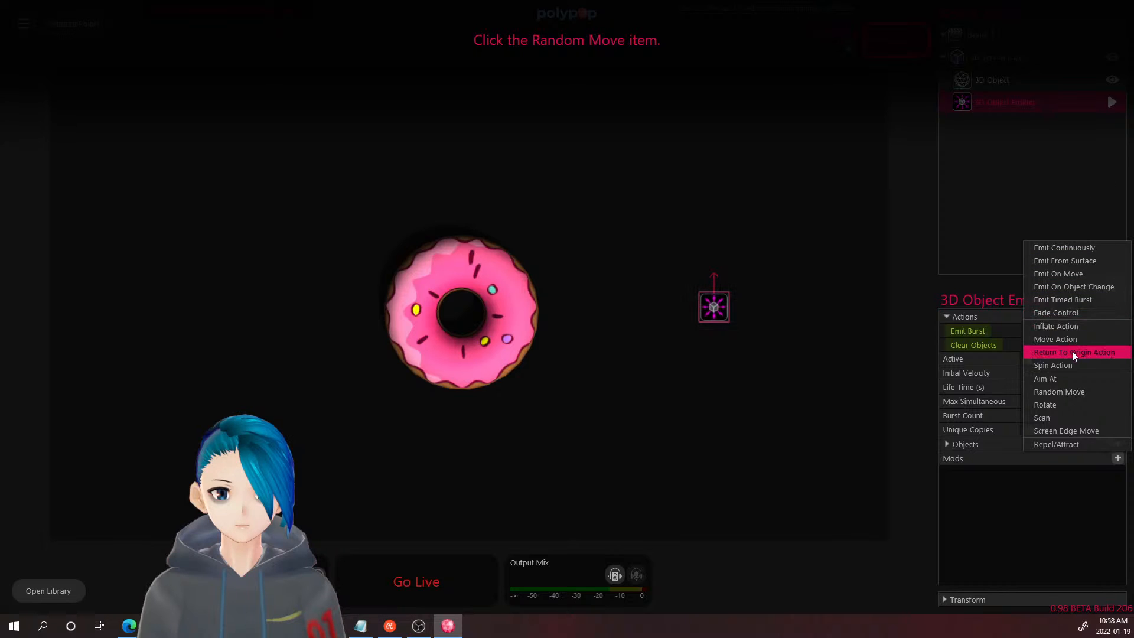
left_click(1066, 391)
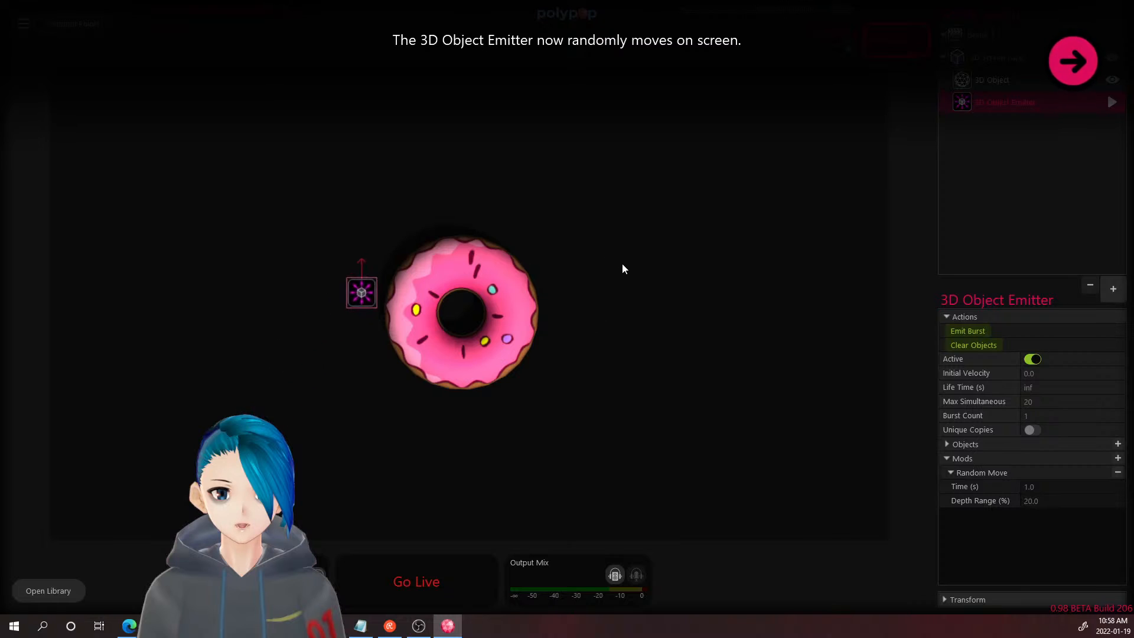
left_click(1055, 82)
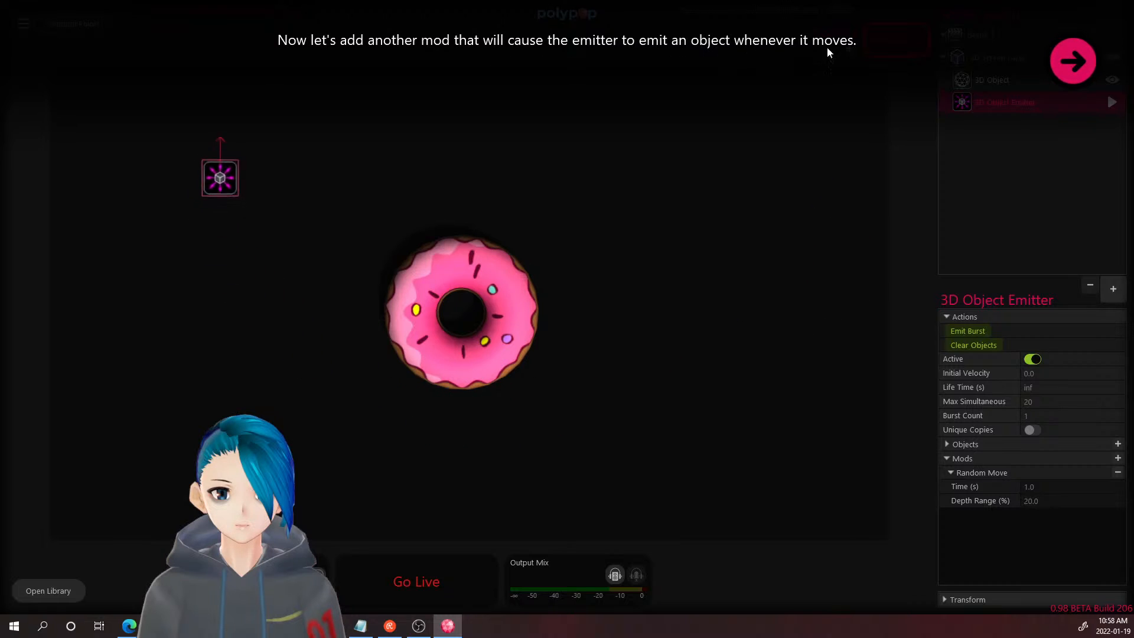
- Add an Emit On Move mod with Move Rate 1.0 so the emitter trails laughing emojis
left_click(1089, 59)
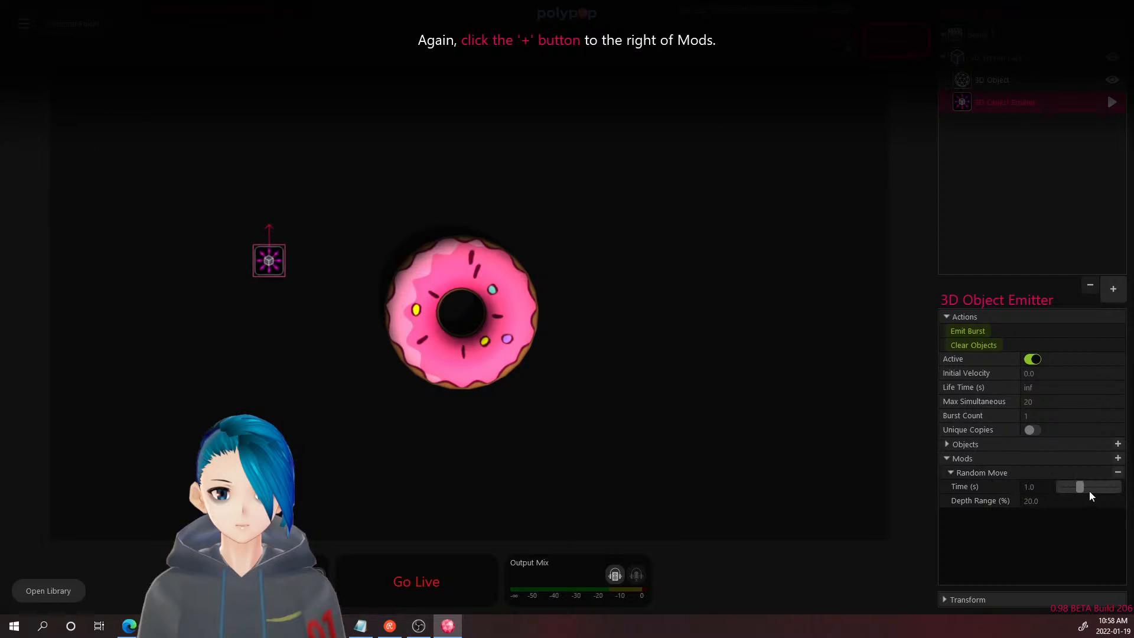
left_click(1116, 458)
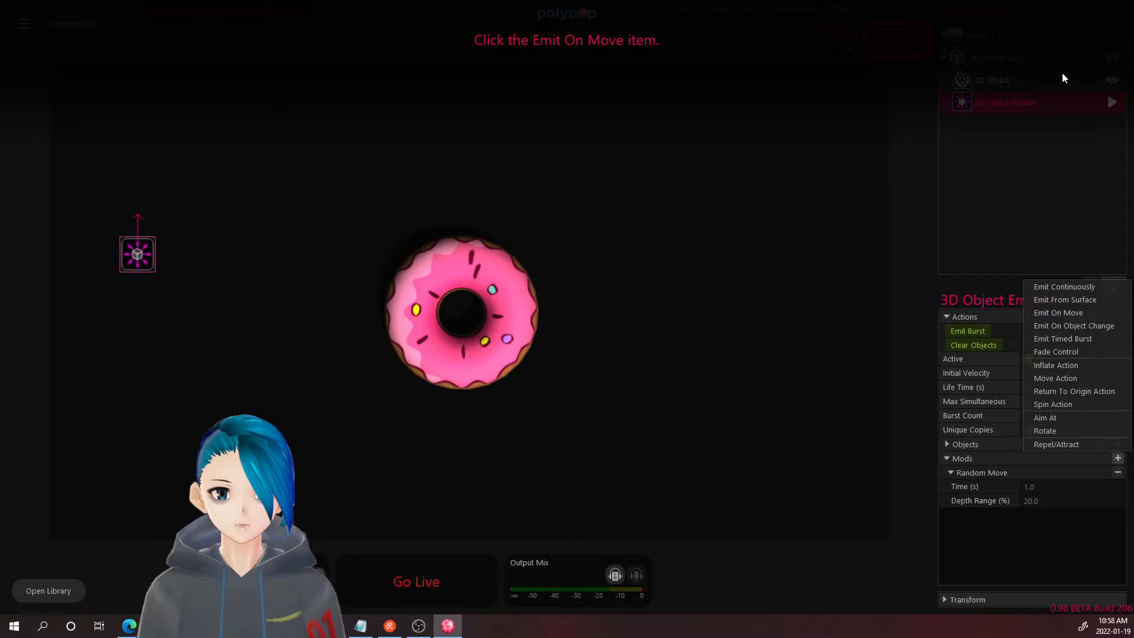
left_click(1078, 318)
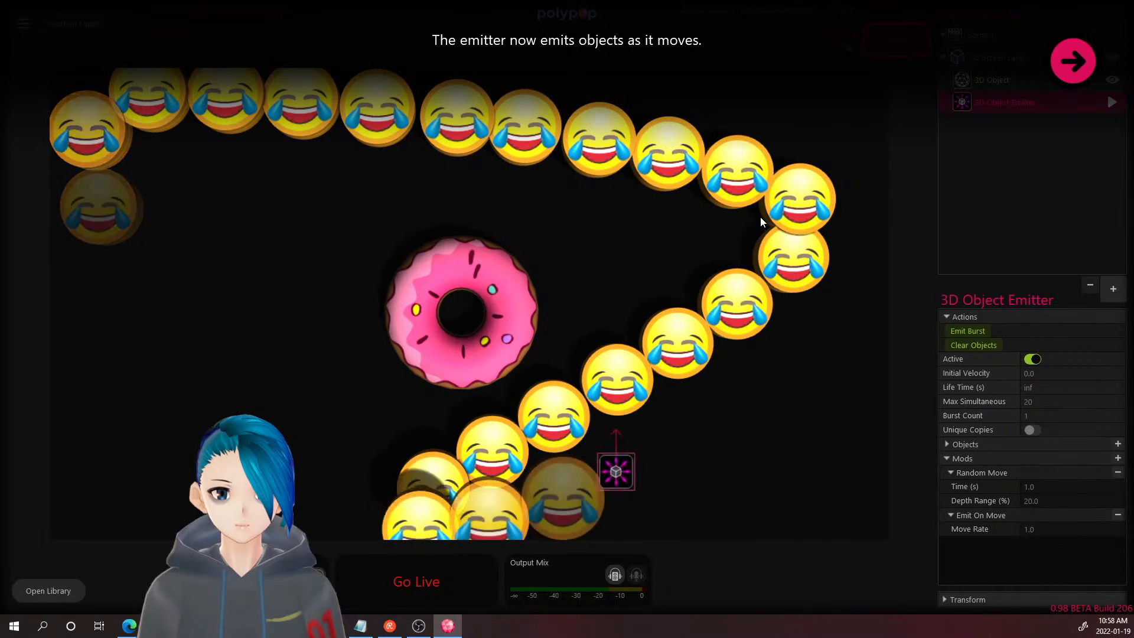
left_click(1066, 69)
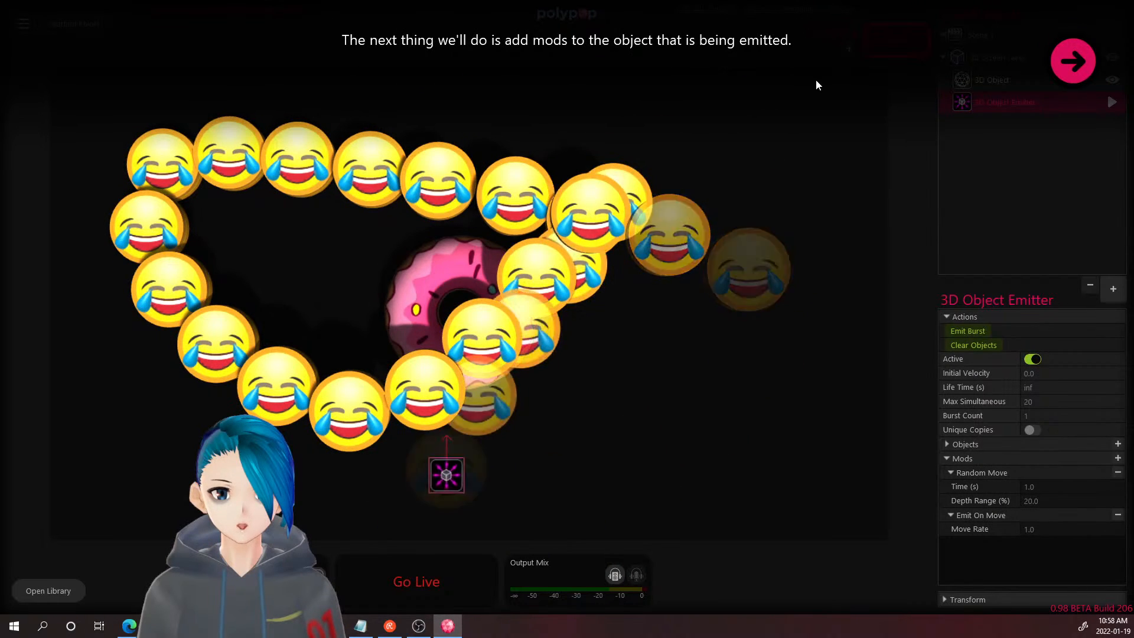
- Collapse the emitter's Mods, then expand Objects and the emitted Laughing Emoji 3D Object
left_click(1073, 62)
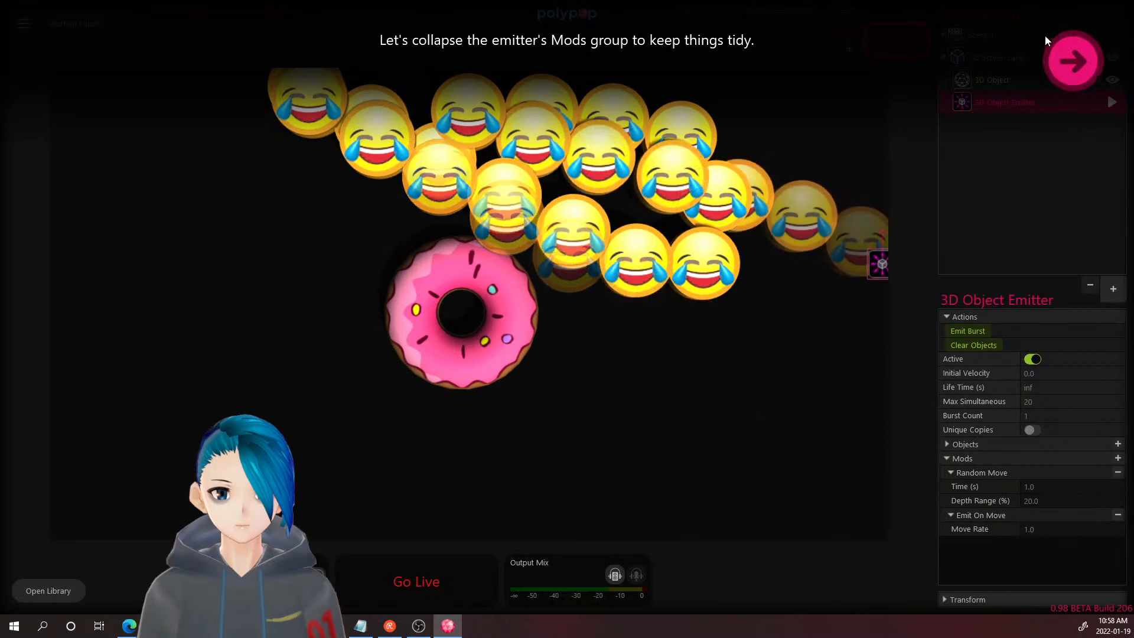
left_click(1079, 67)
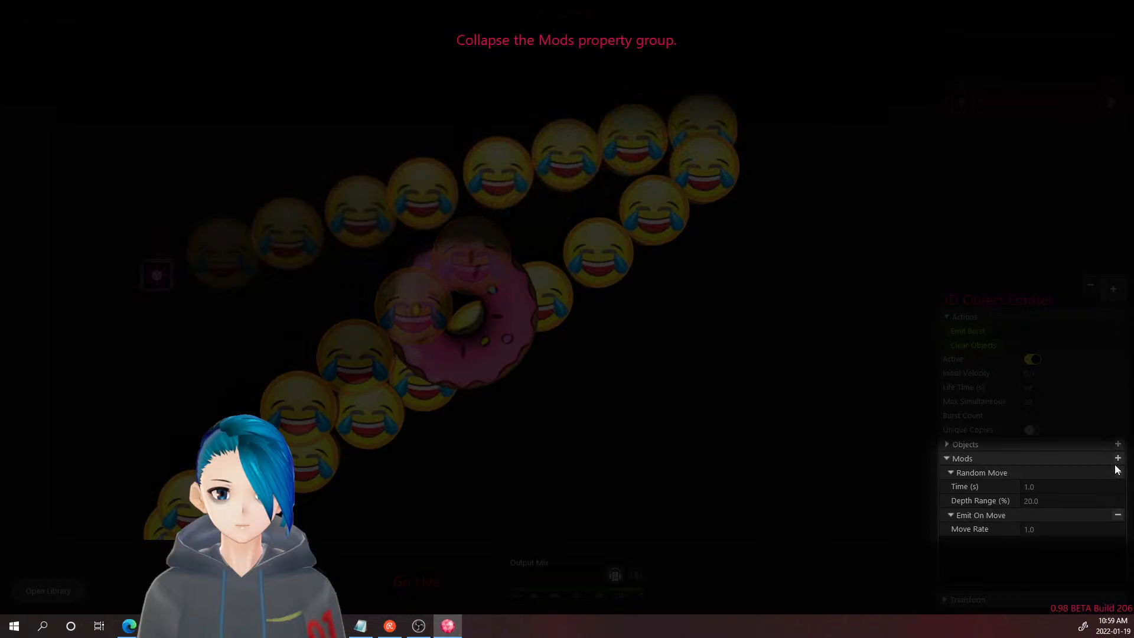
left_click(983, 456)
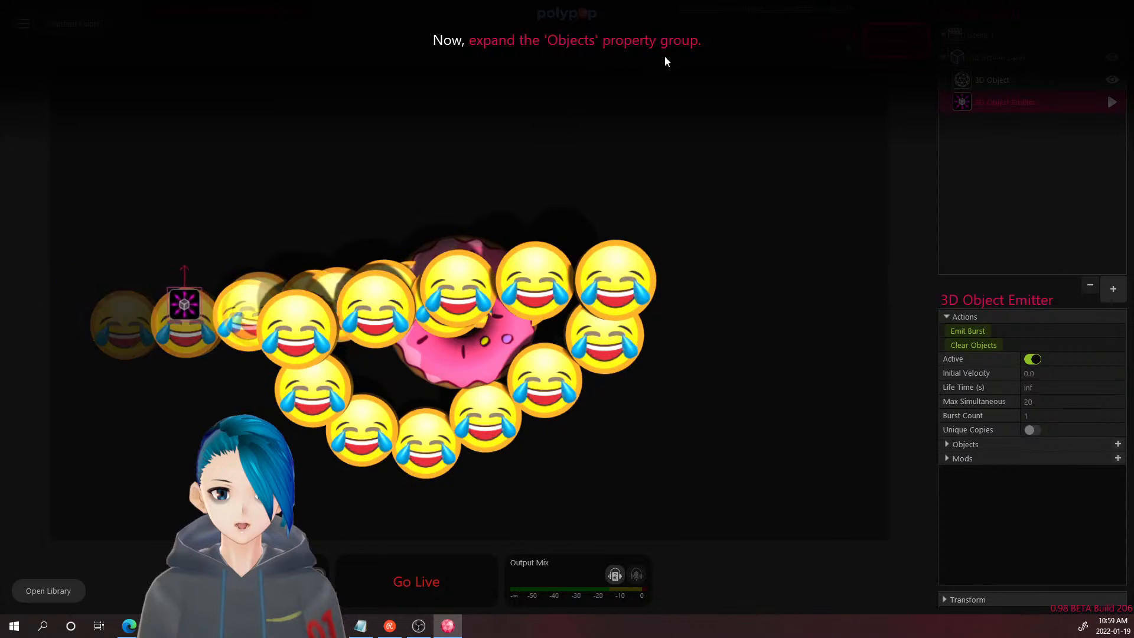
left_click(974, 445)
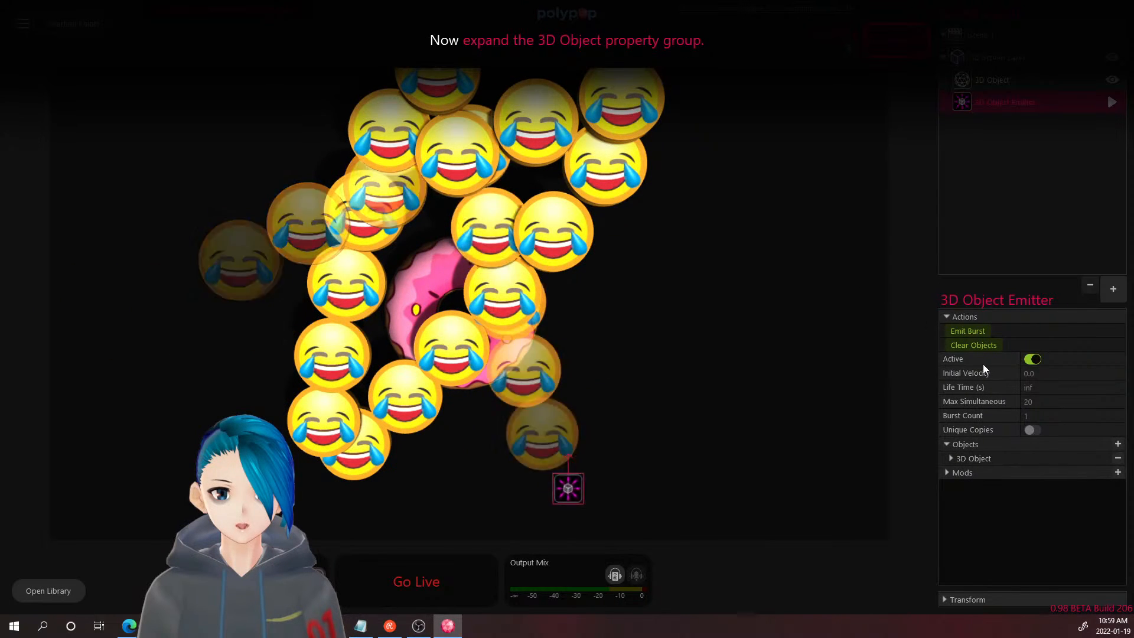
left_click(1004, 454)
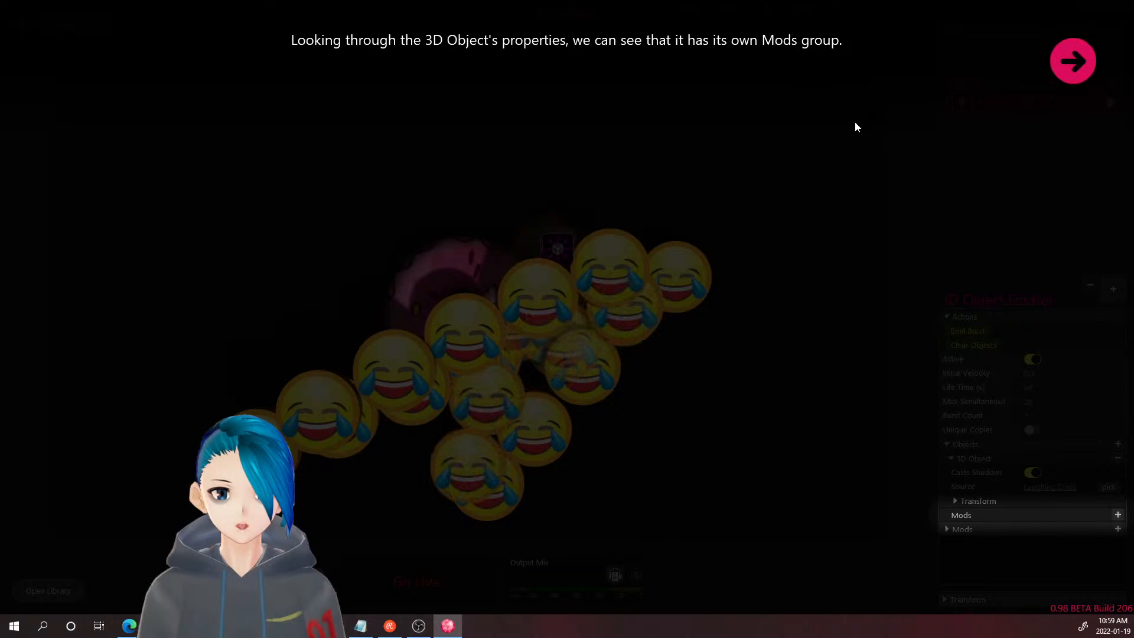
left_click(1074, 57)
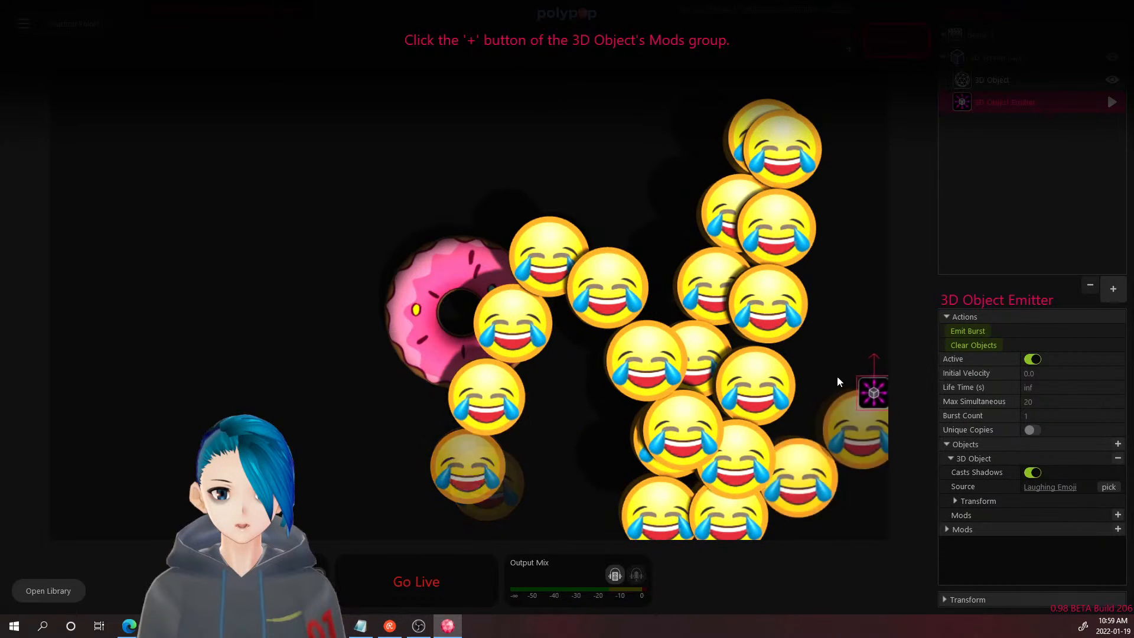
- Add the Vary Scale on Emit/Copy mod to the emitted emoji object
left_click(1117, 514)
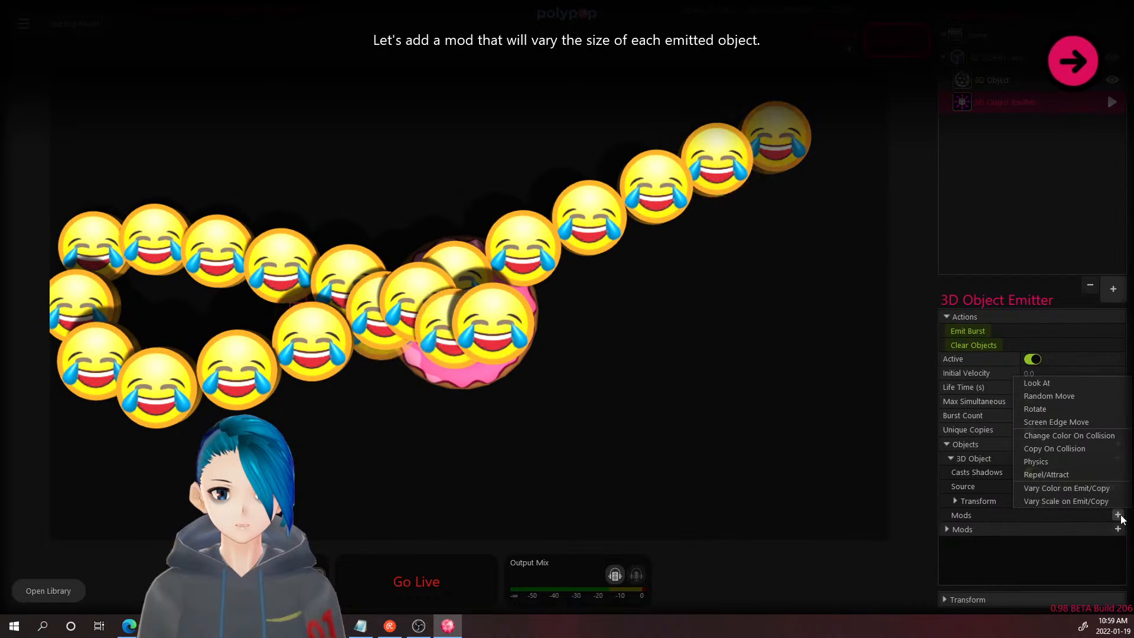
left_click(1078, 71)
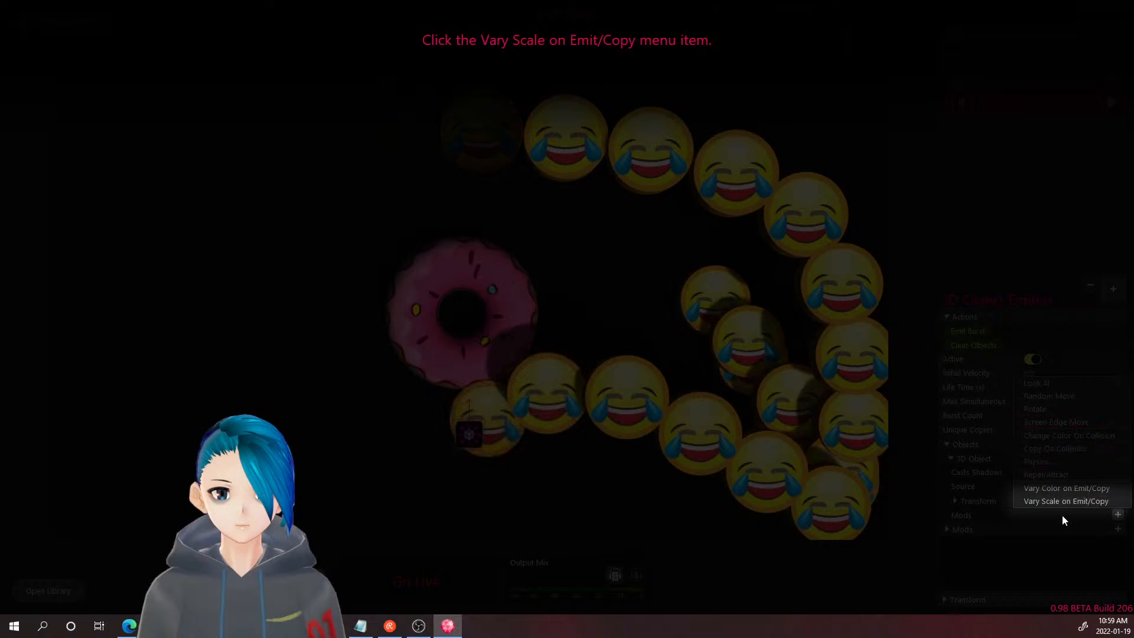
left_click(1065, 502)
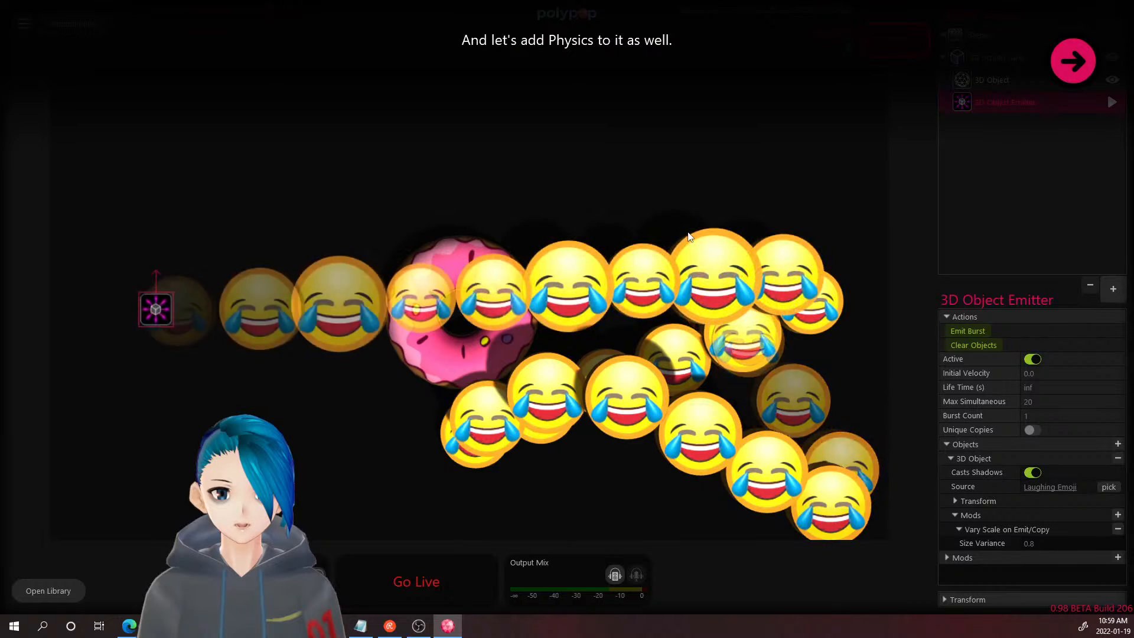
- Add the Physics mod to the emitted laughing emoji
left_click(1073, 59)
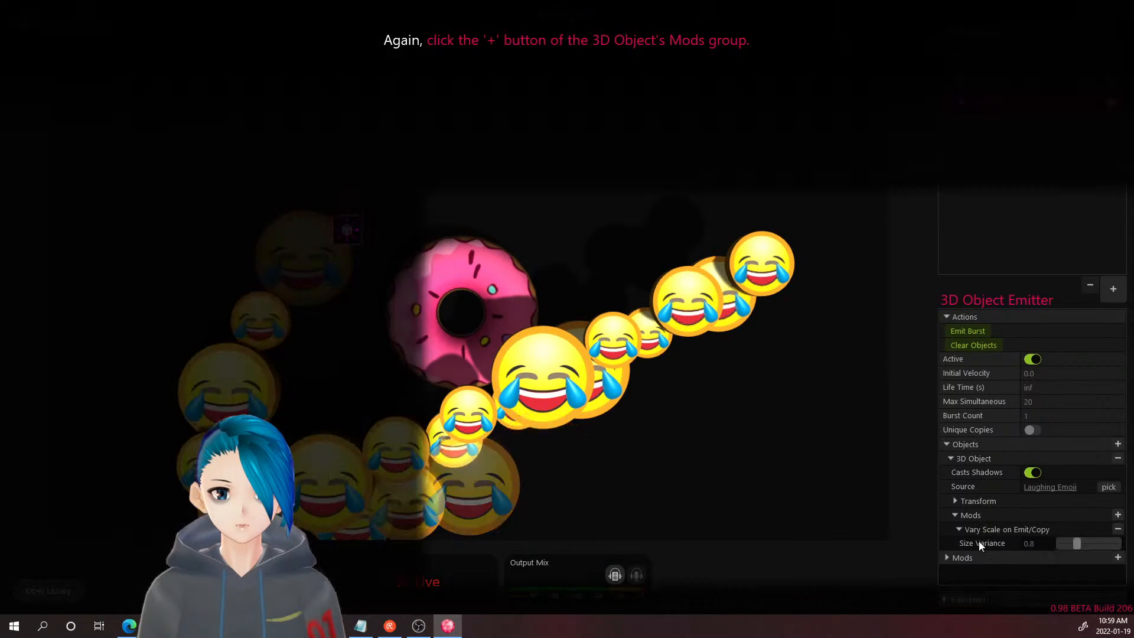
left_click(1117, 514)
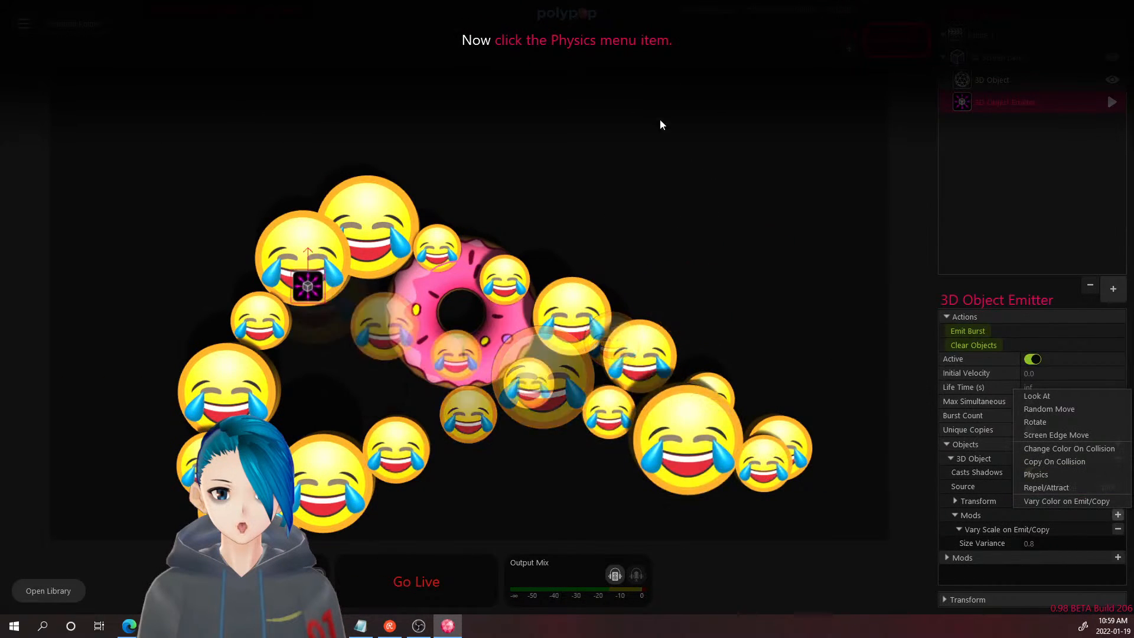
left_click(1038, 474)
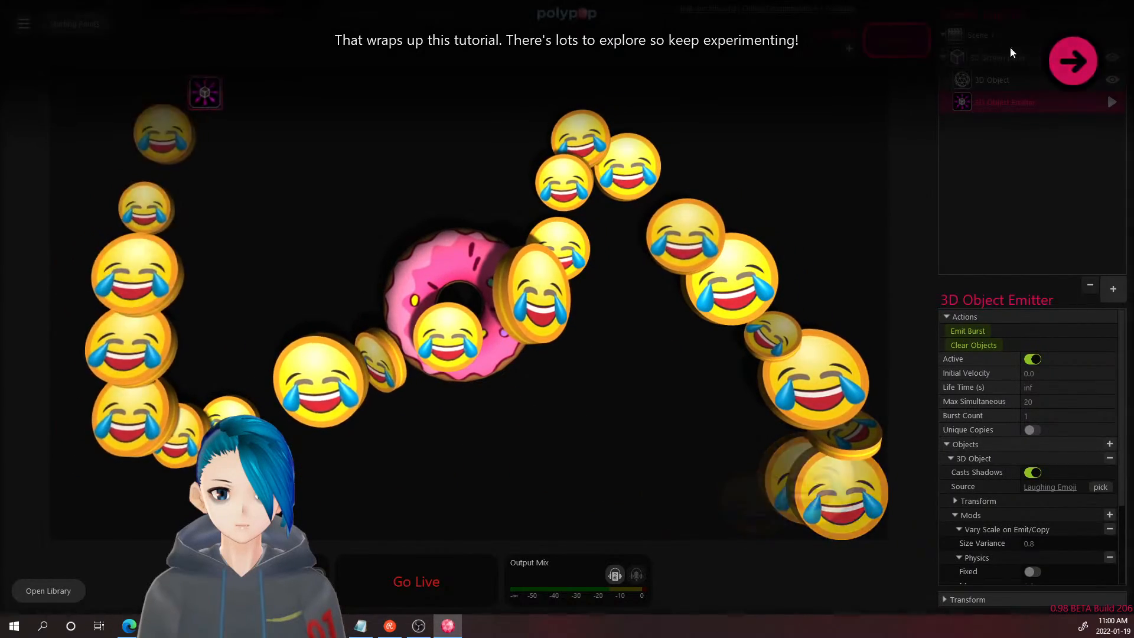
- Dismiss the closing message and start the Working With Audio tutorial
left_click(1073, 61)
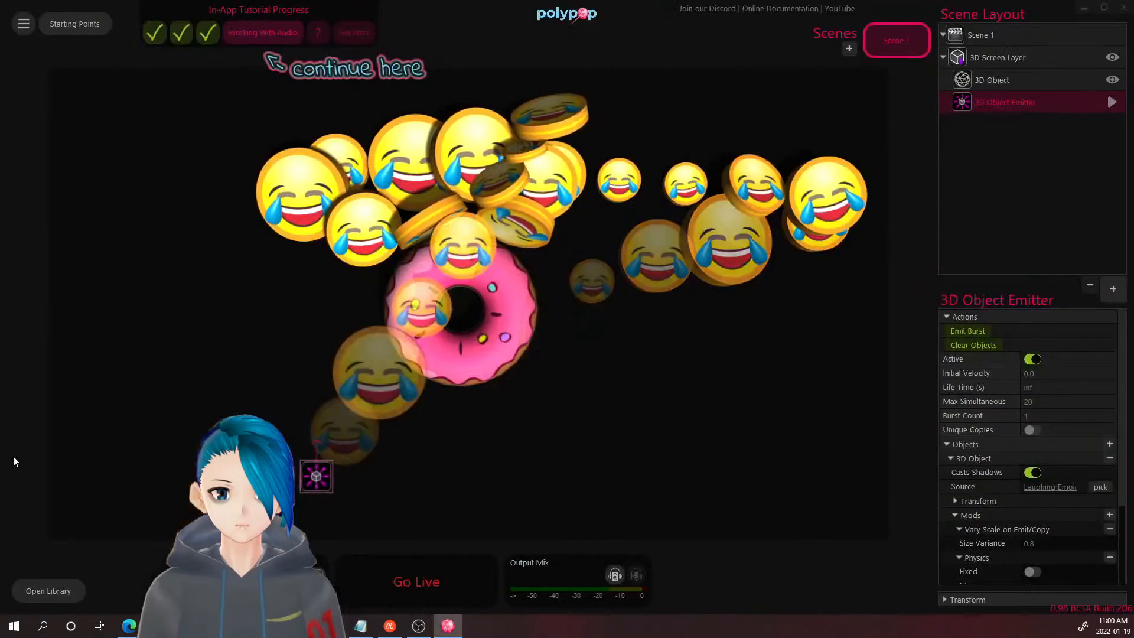
left_click(267, 41)
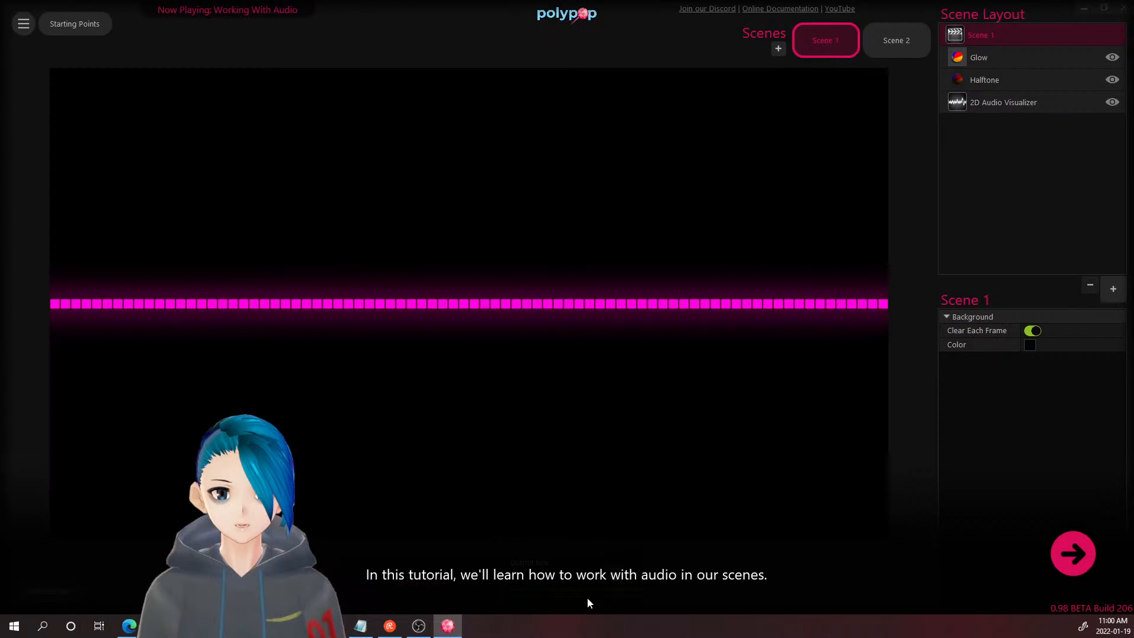
left_click(1053, 554)
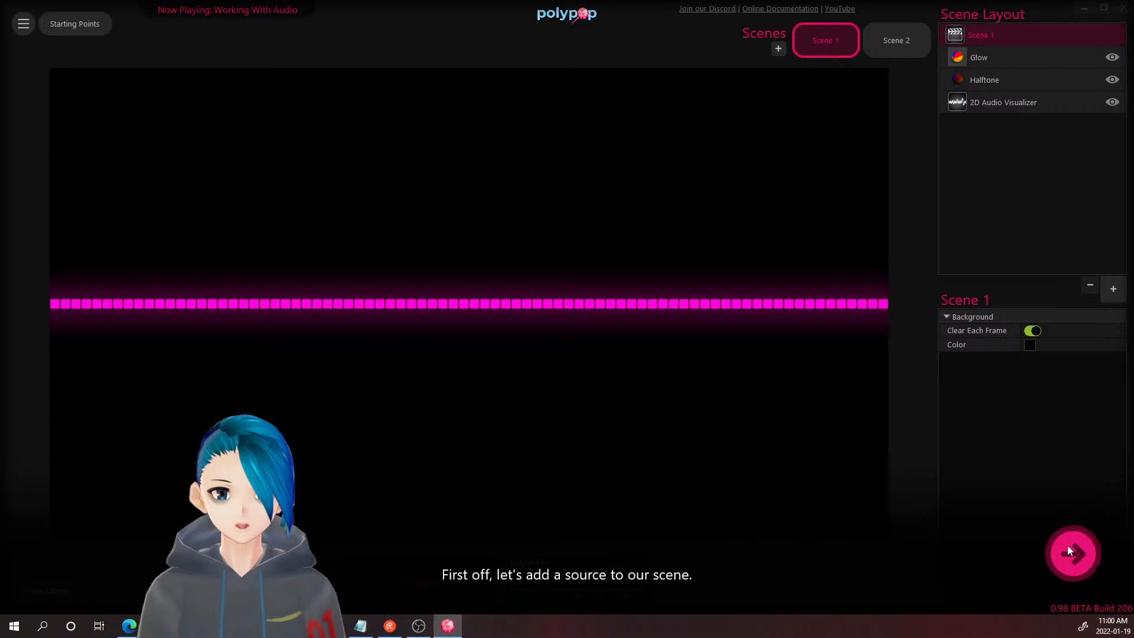
- Open the Scene Layout add-object catalog on its 2D category
left_click(1078, 546)
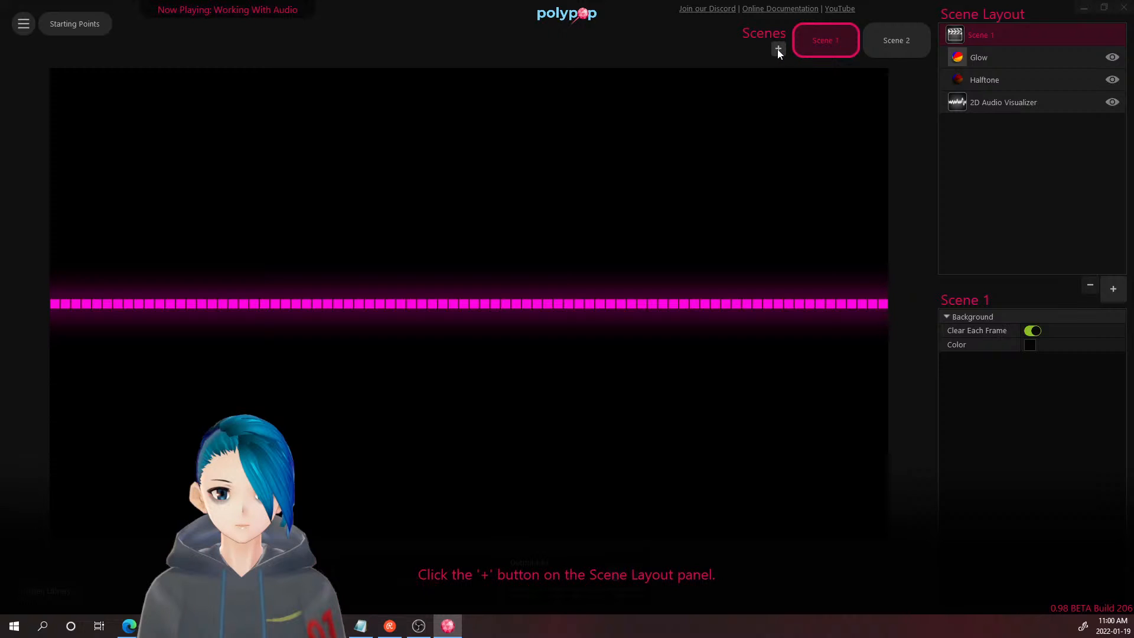
left_click(1120, 293)
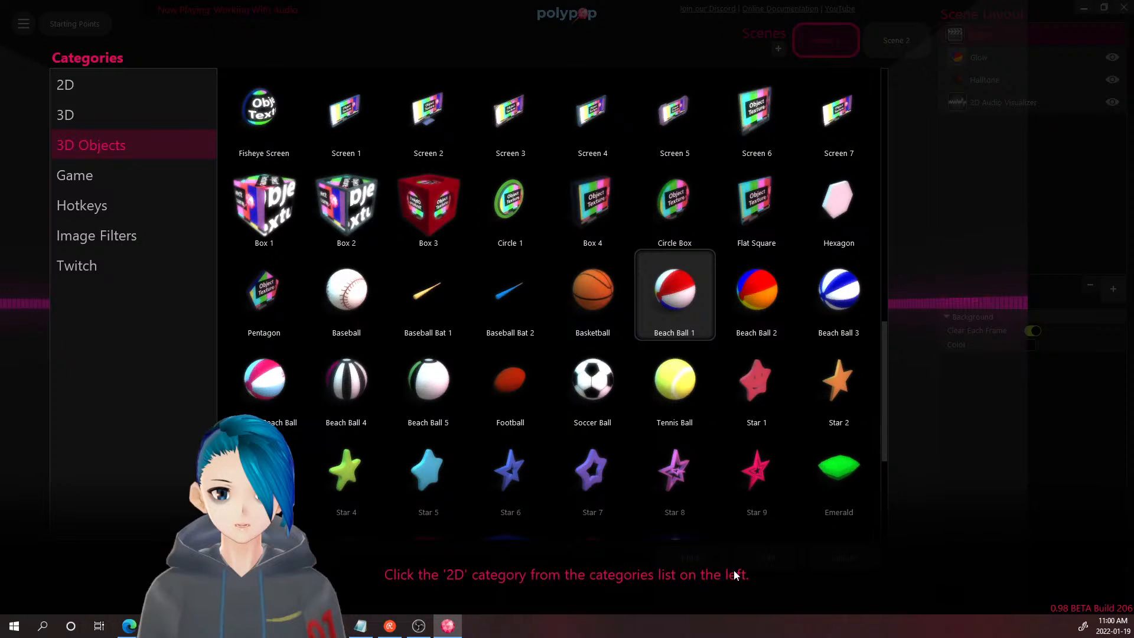
left_click(67, 84)
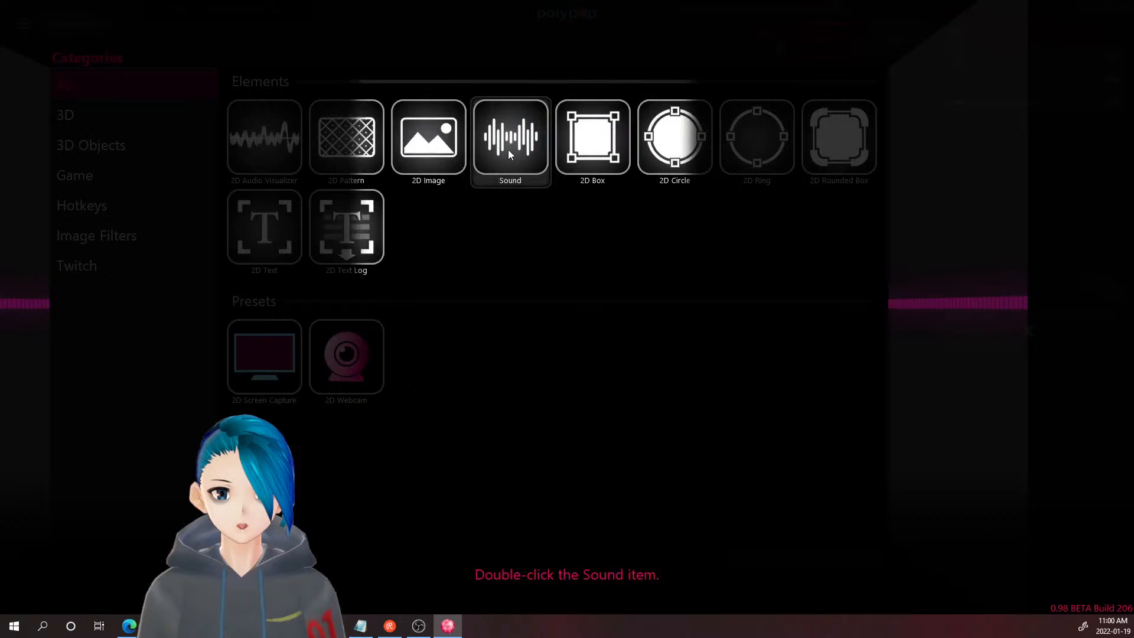
- Add a Sound layer to Scene 1 with a new Microphone audio source
double_click(507, 150)
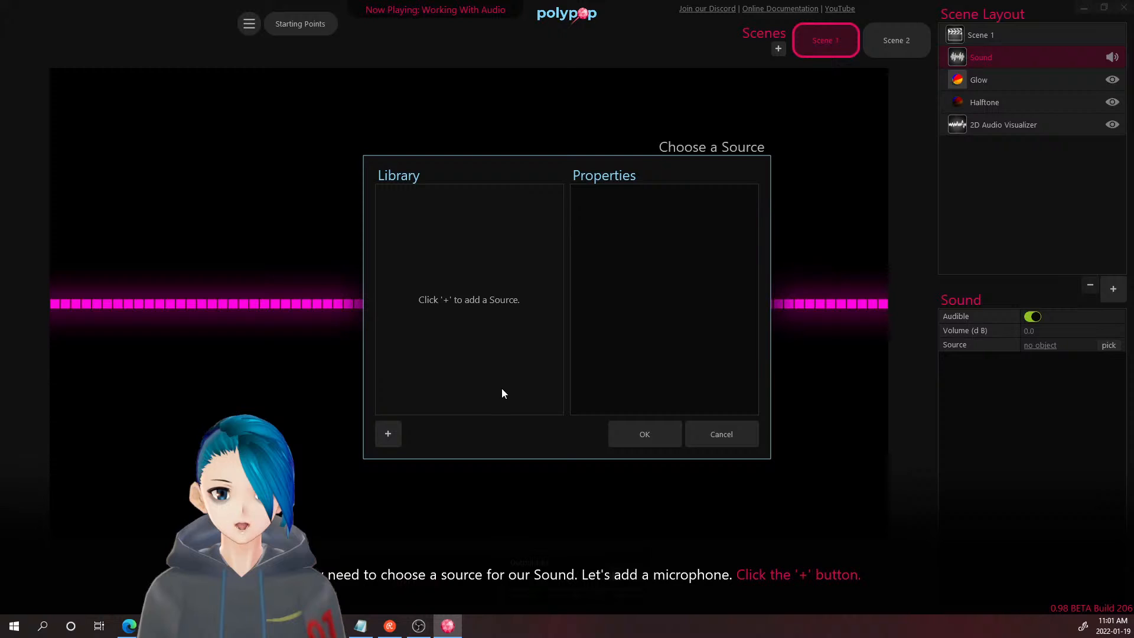
left_click(390, 432)
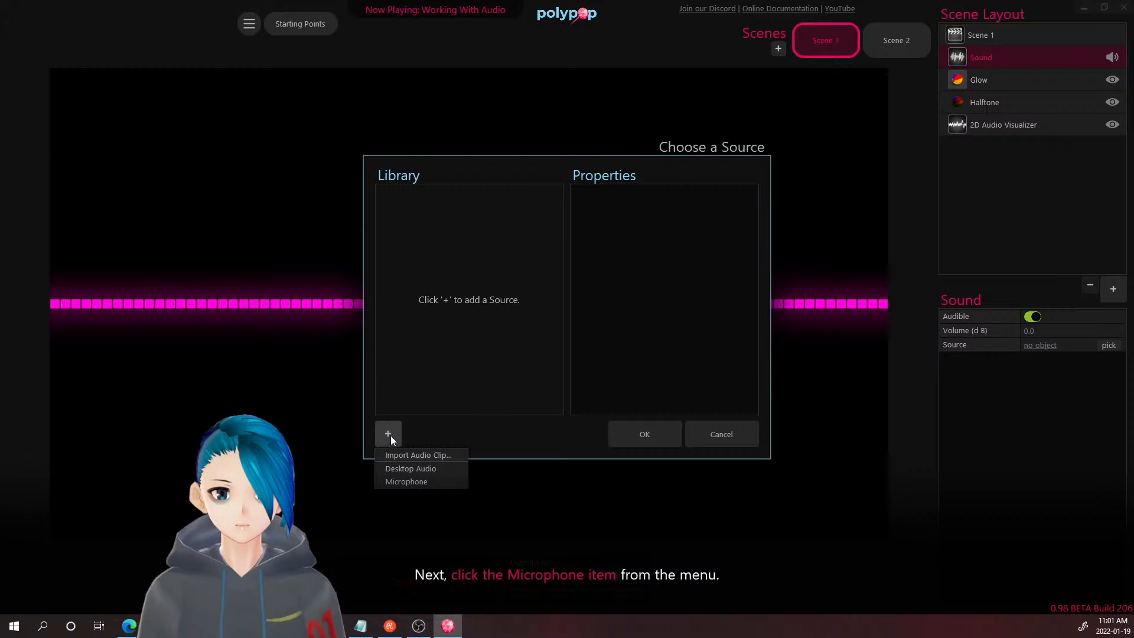
left_click(413, 480)
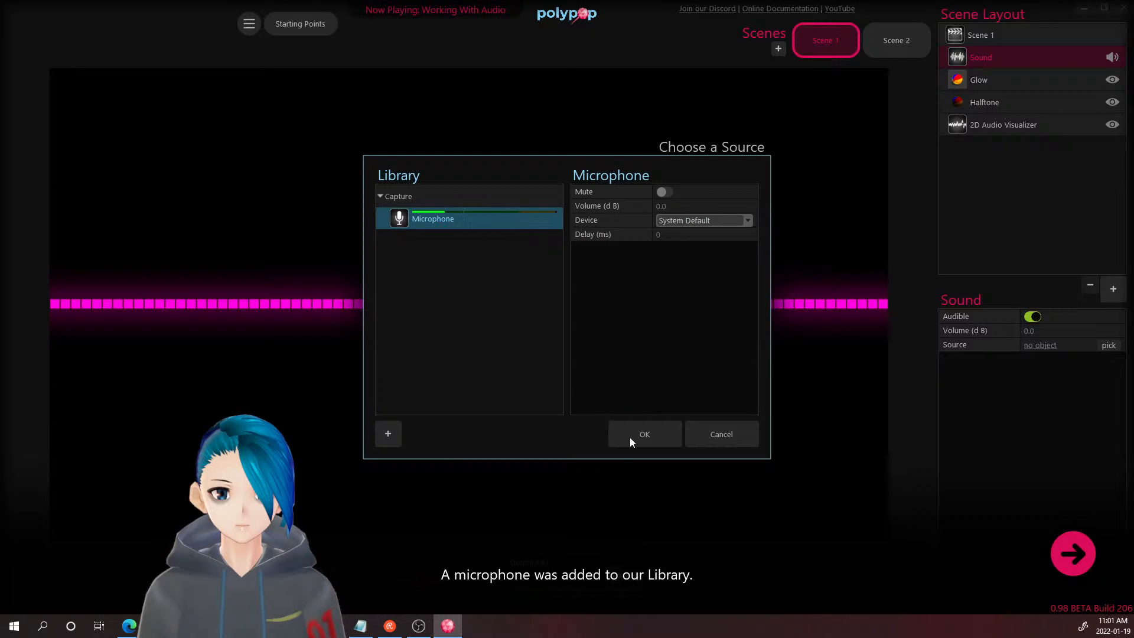
left_click(1083, 549)
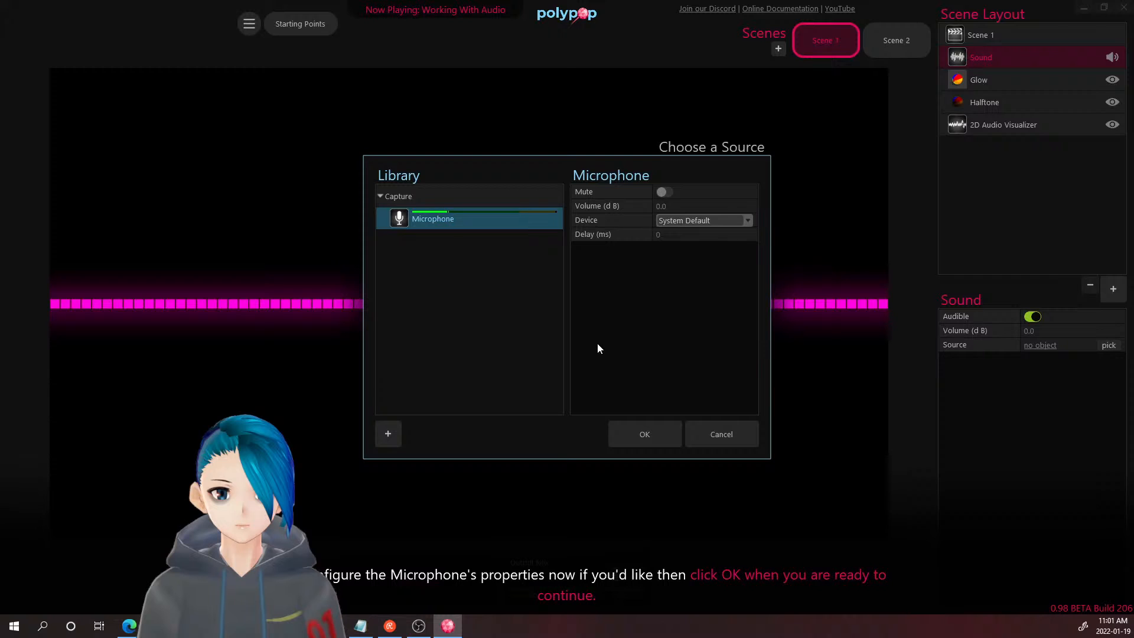
- Mute and unmute the microphone, then lower its volume to about -14 dB
left_click(662, 193)
left_click(671, 193)
mouse_move(667, 200)
mouse_move(749, 205)
left_mouse_down()
mouse_move(702, 215)
mouse_move(760, 208)
mouse_move(700, 210)
mouse_move(752, 211)
left_mouse_up()
- Try the HD Pro Webcam C920 and Yeti Classic devices, keep System Default, and set 39 ms delay
left_click(744, 221)
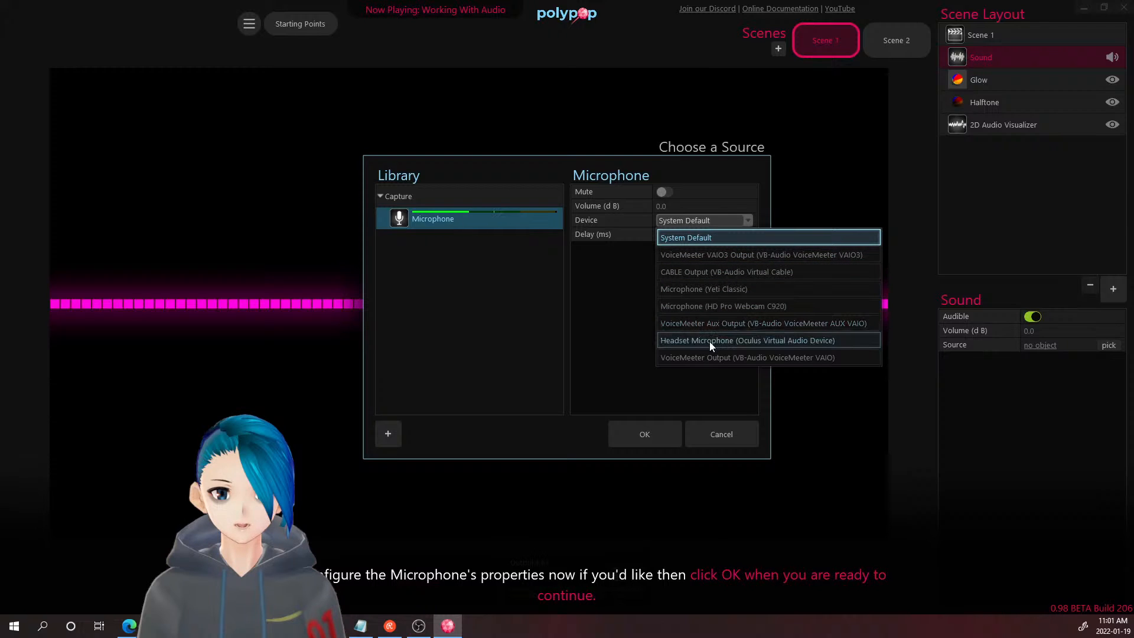
left_click(713, 308)
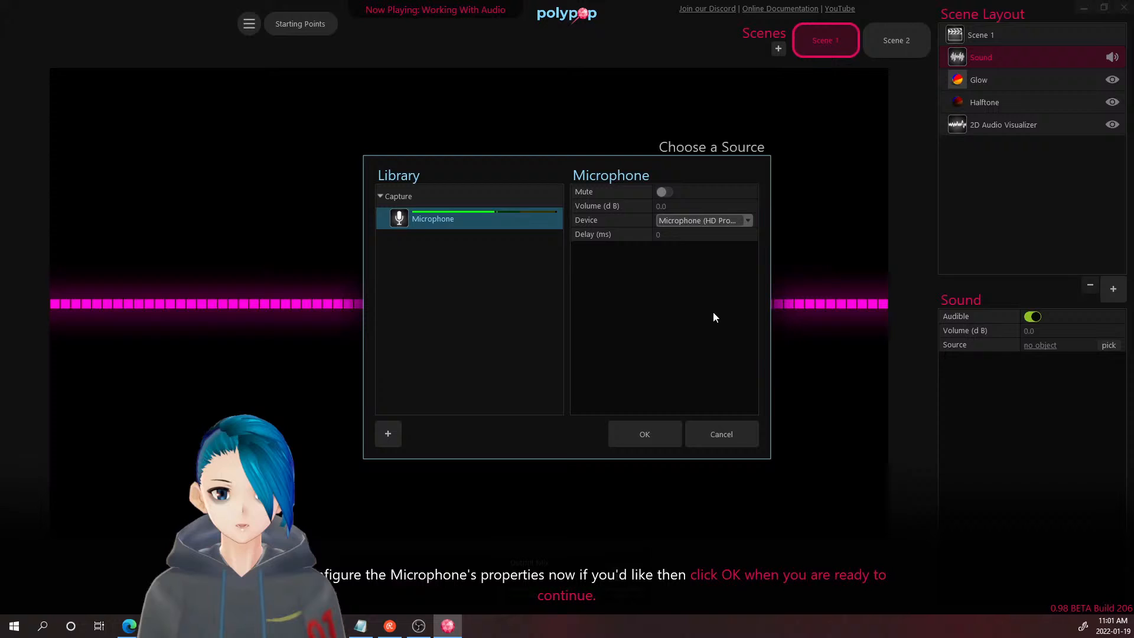
left_click(711, 224)
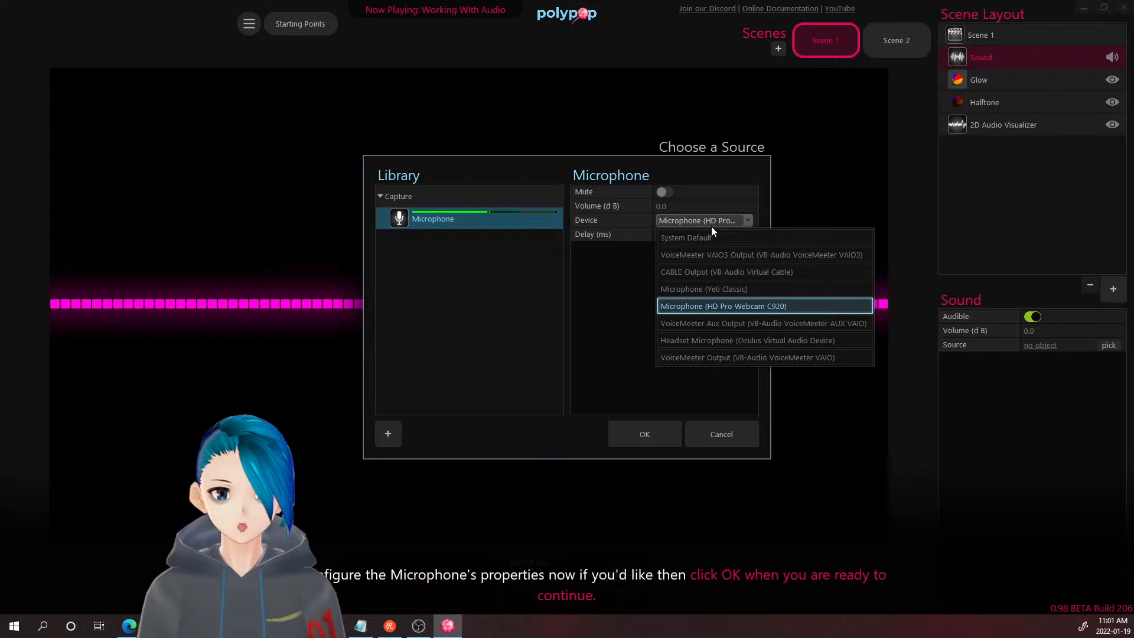
left_click(712, 287)
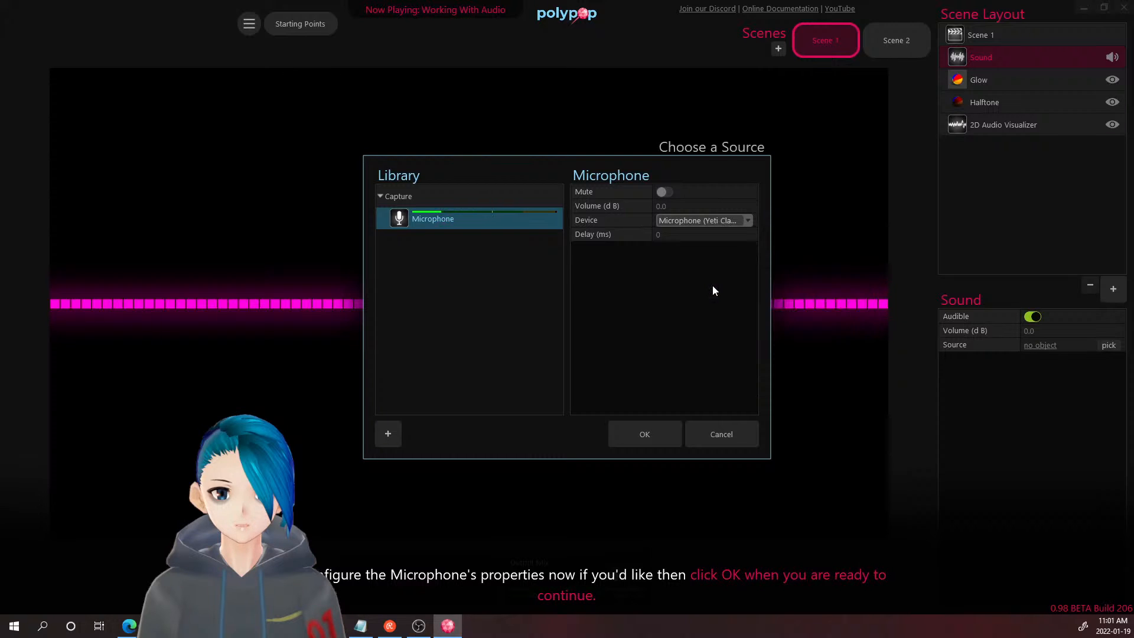
left_click(722, 222)
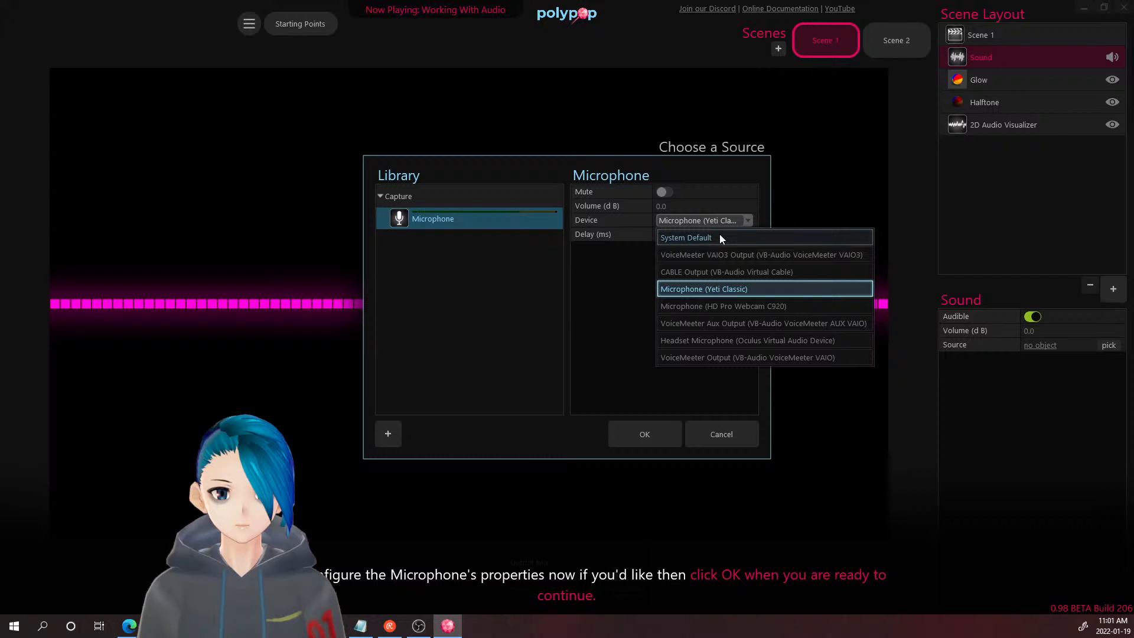
left_click(720, 236)
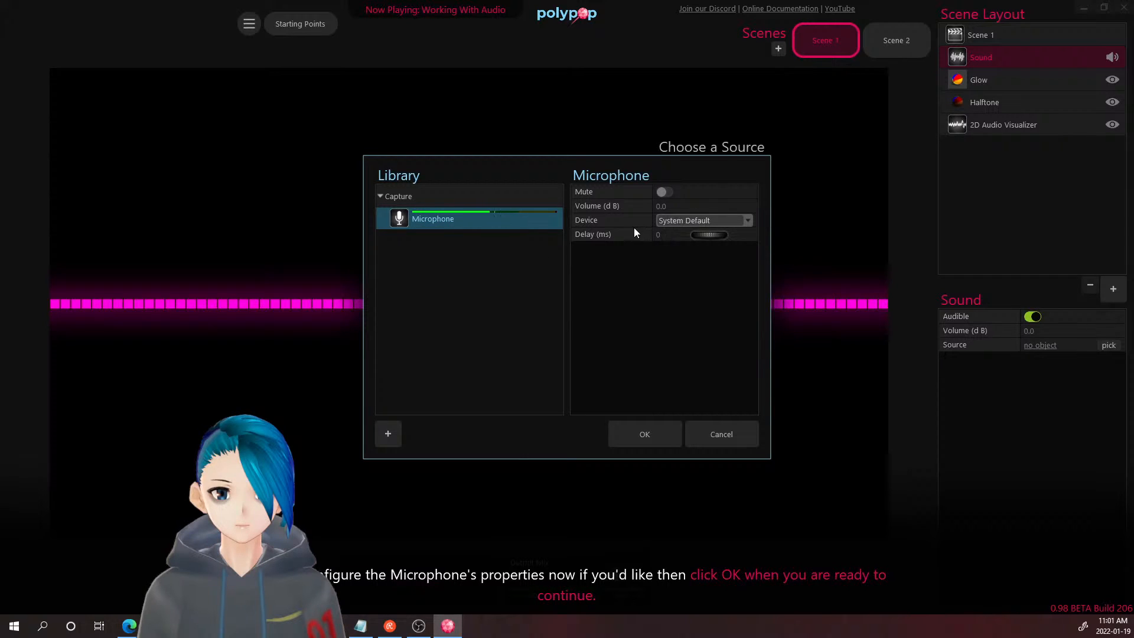
left_click_drag(709, 235, 533, 260)
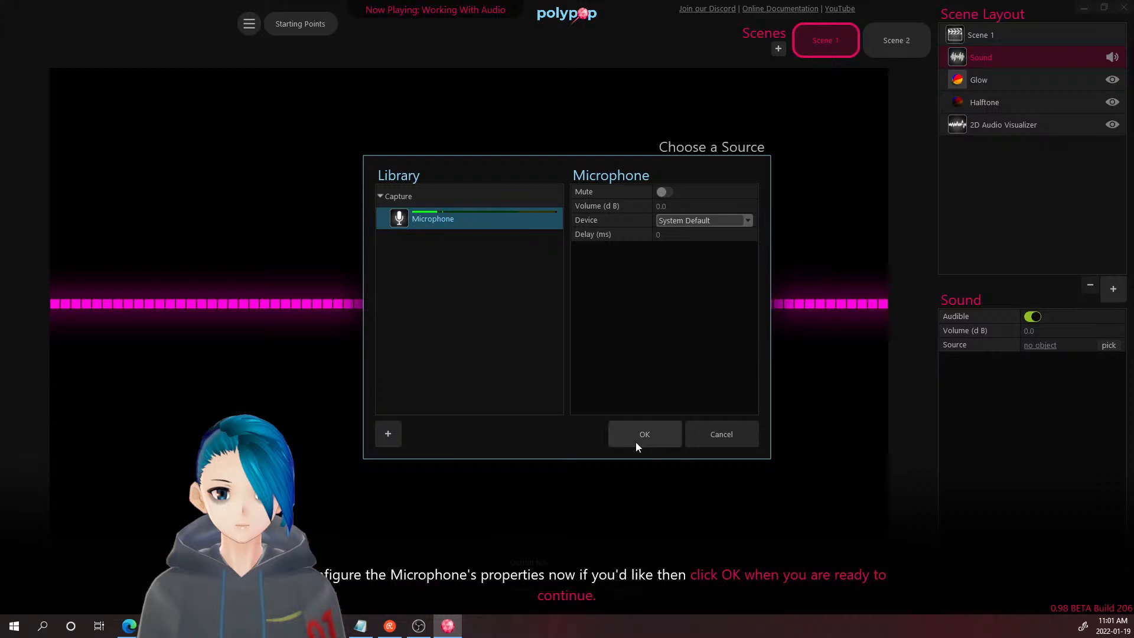
left_click(650, 433)
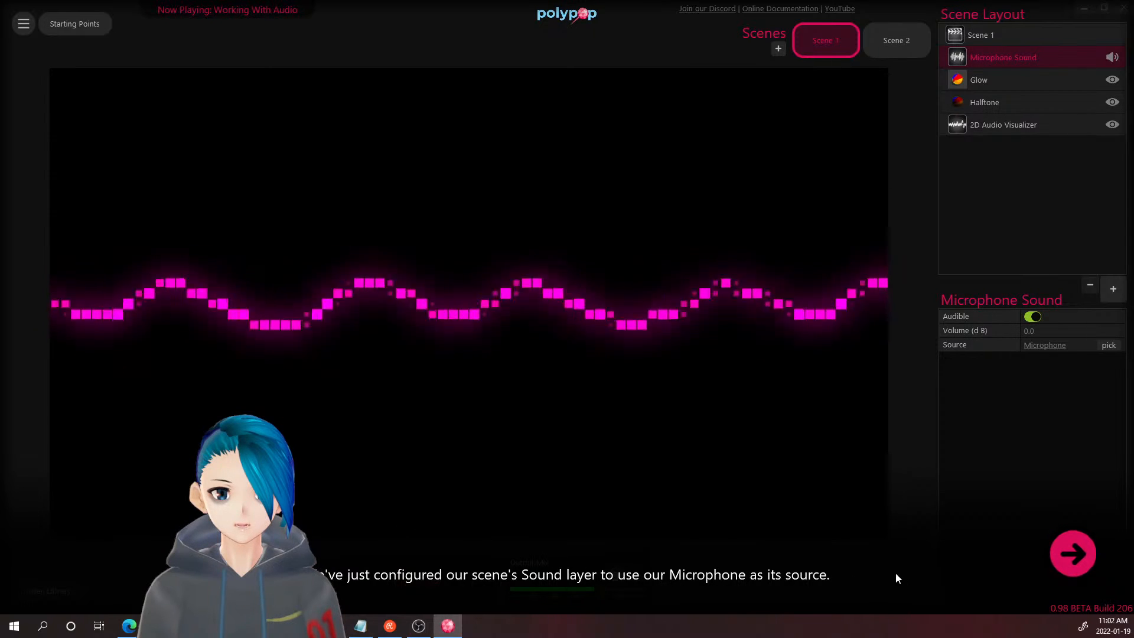
- Step the tutorial forward to the Output Mix meter explanation
left_click(1071, 555)
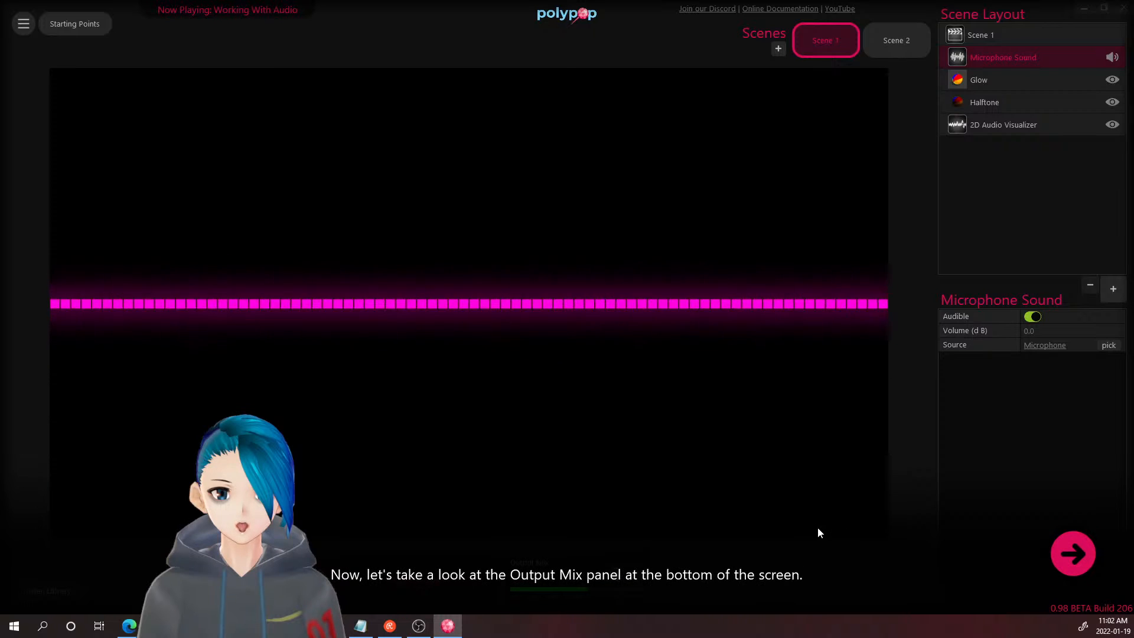
left_click(1057, 547)
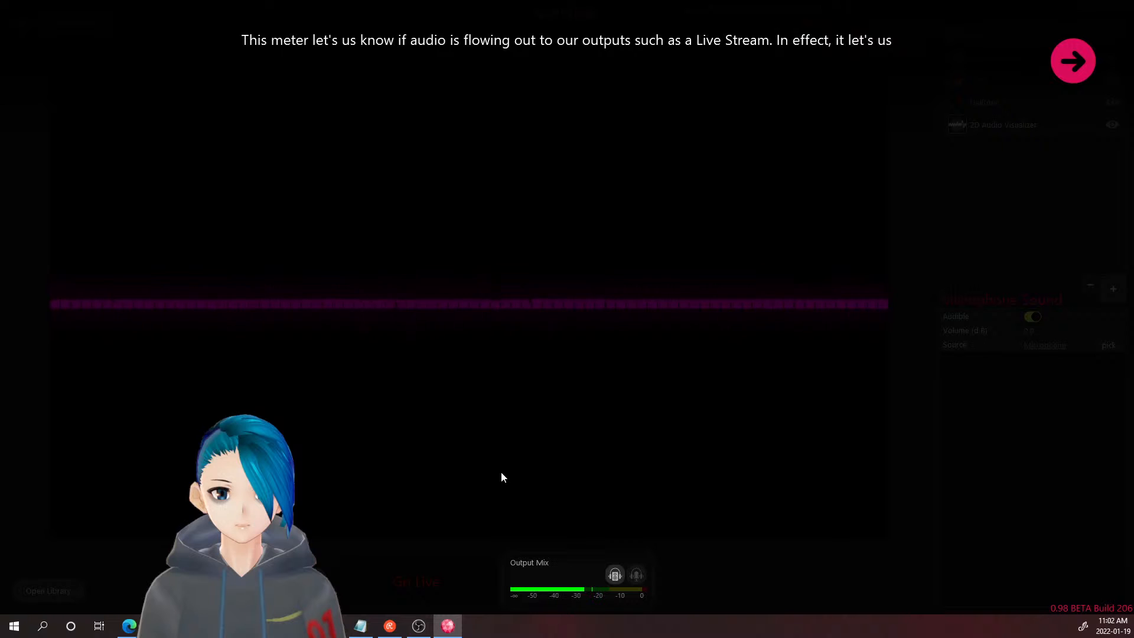
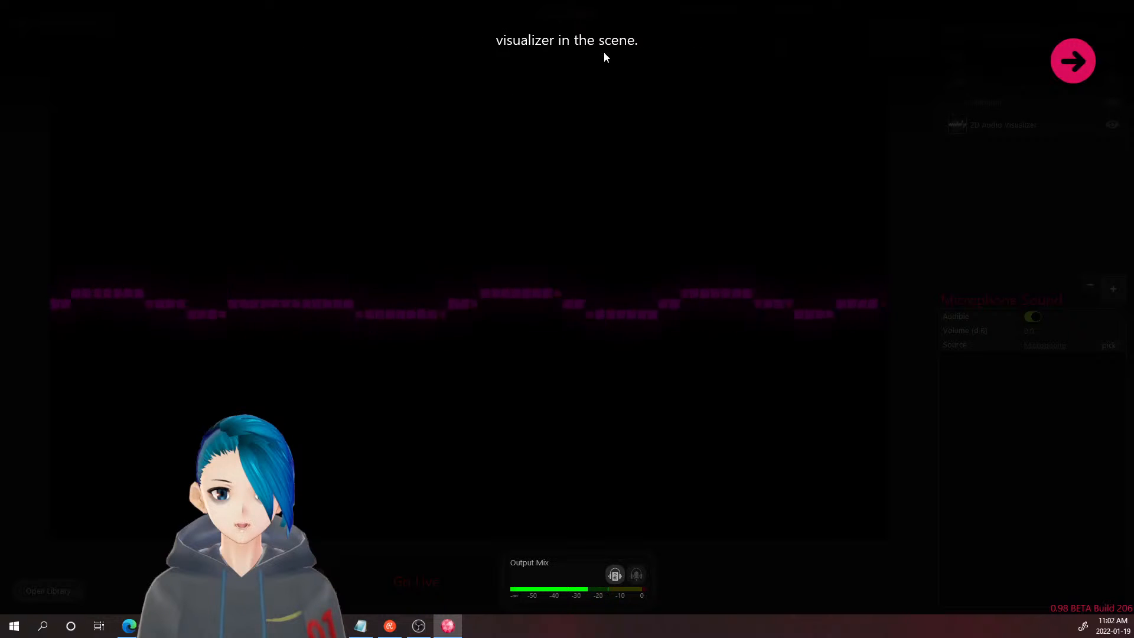
- Advance the tutorial past the audio visualizer step
left_click(1061, 61)
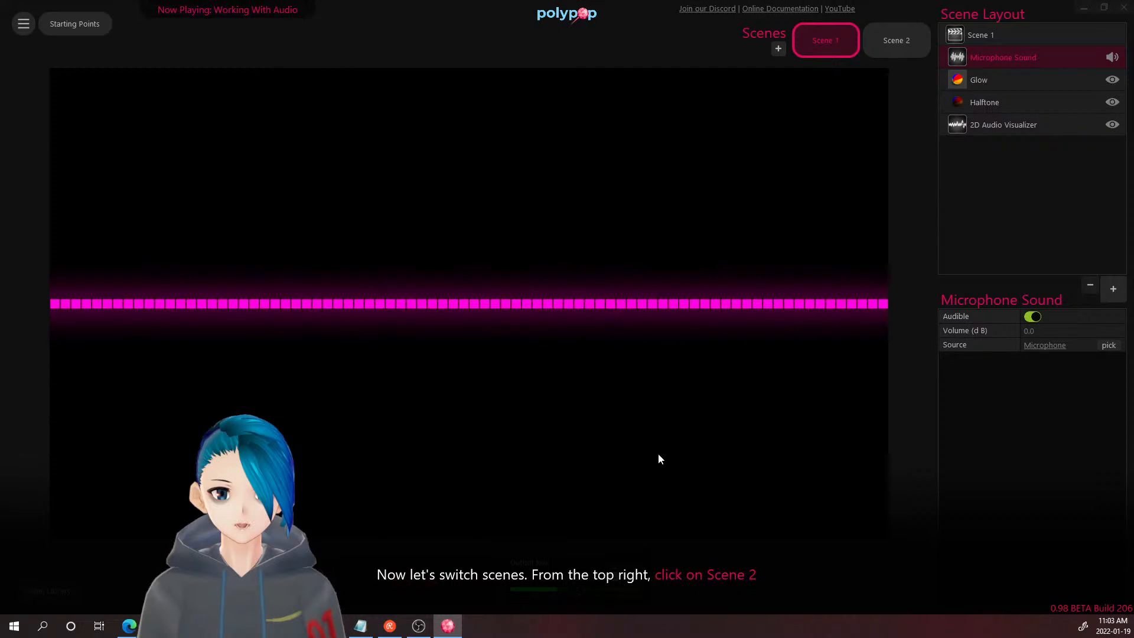
- Switch to Scene 2 and add a new Sound layer to its Scene Layout
left_click(907, 42)
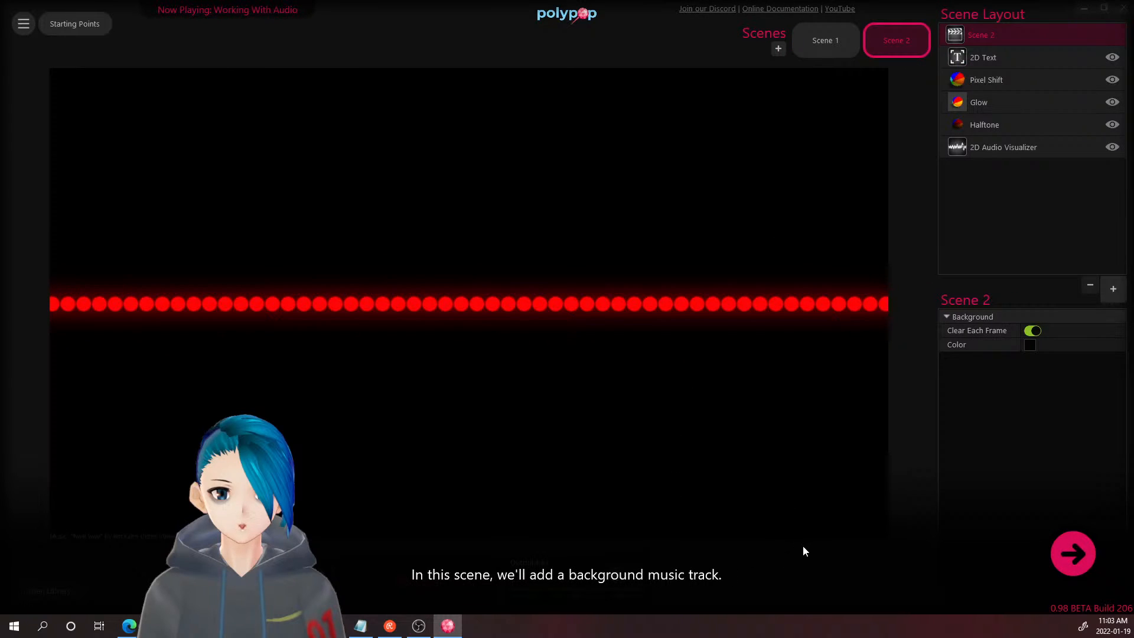
left_click(1074, 567)
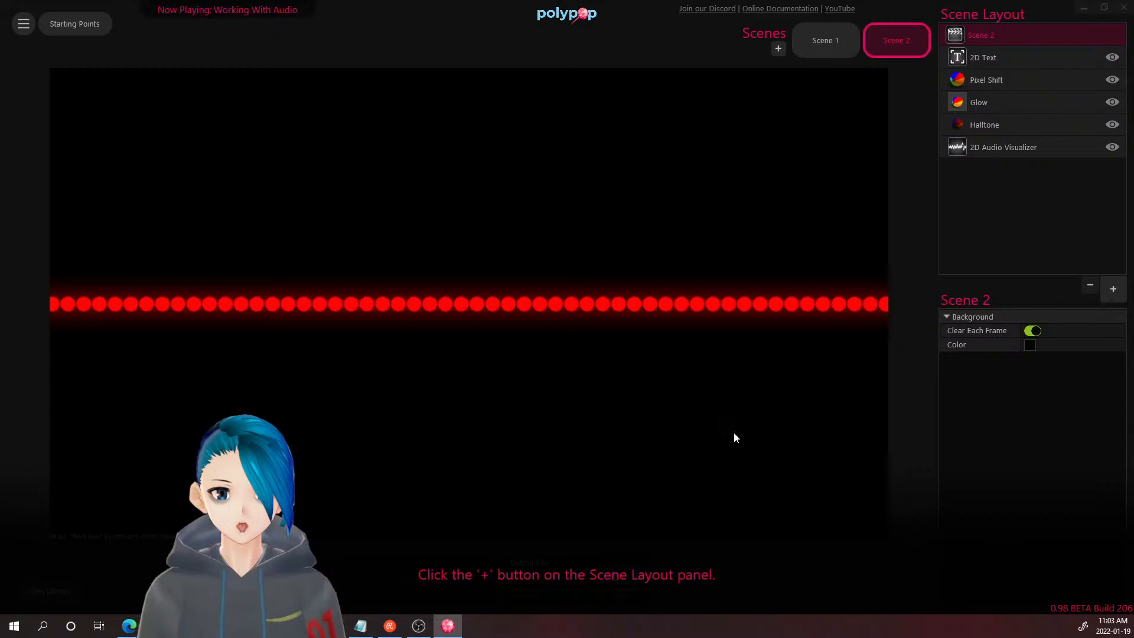
left_click(1113, 289)
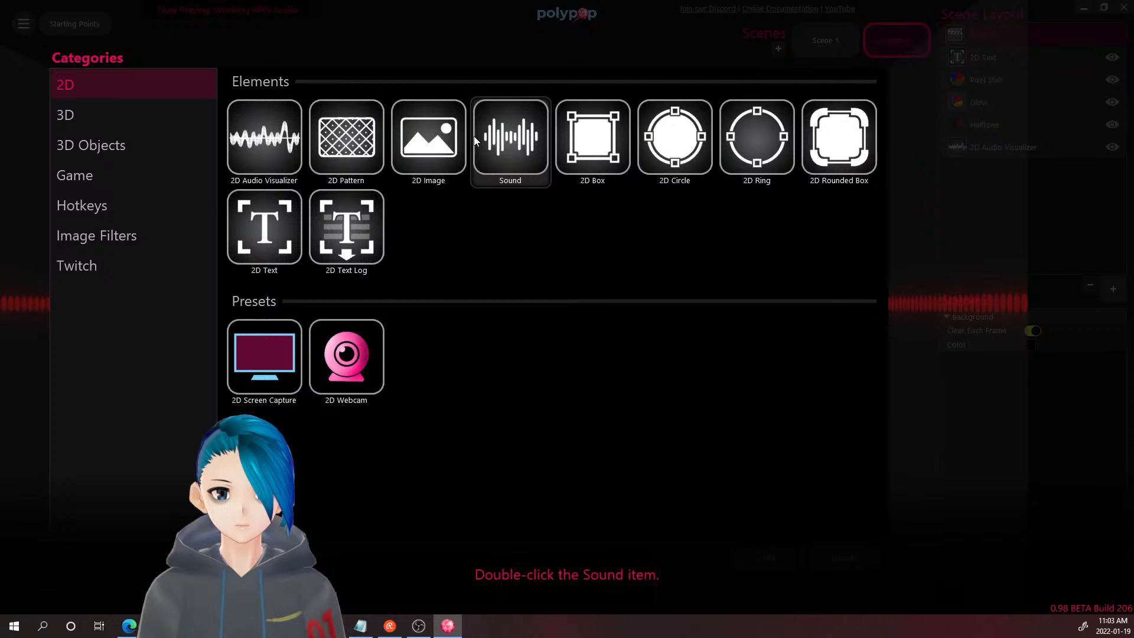
double_click(537, 148)
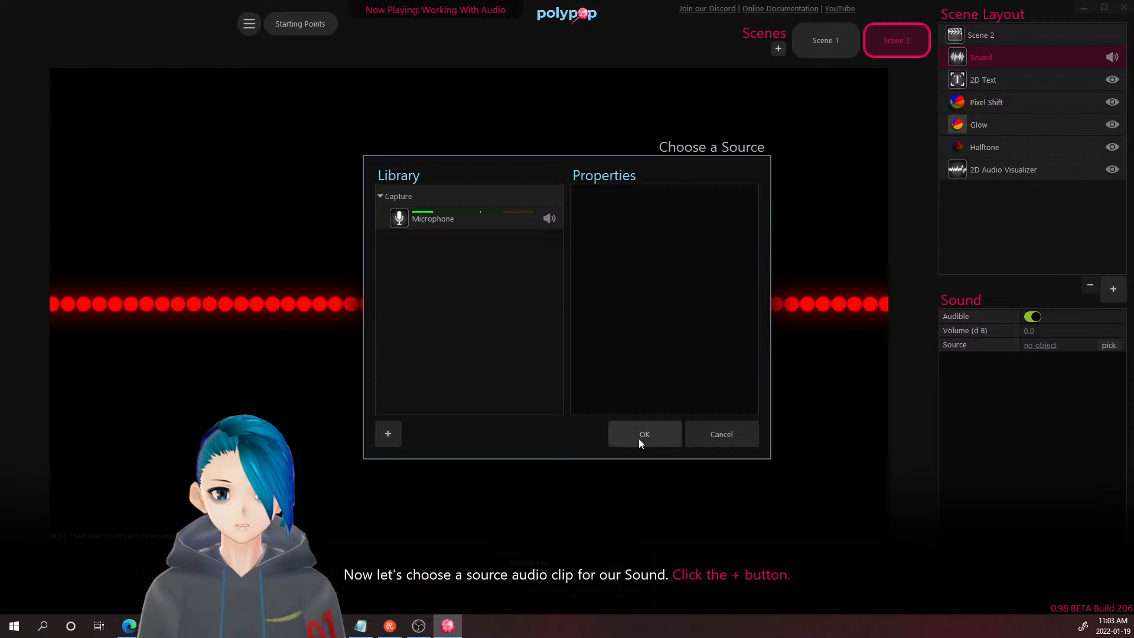
- Import Music.mp3 as the Sound layer's audio source with Loop switched on
left_click(399, 439)
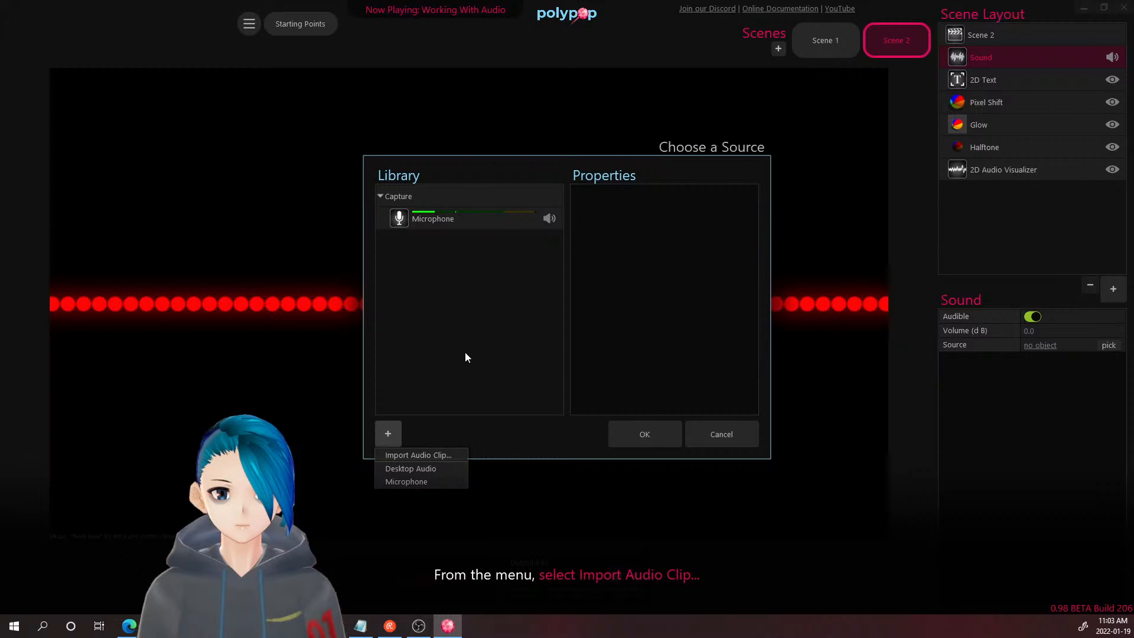
left_click(440, 456)
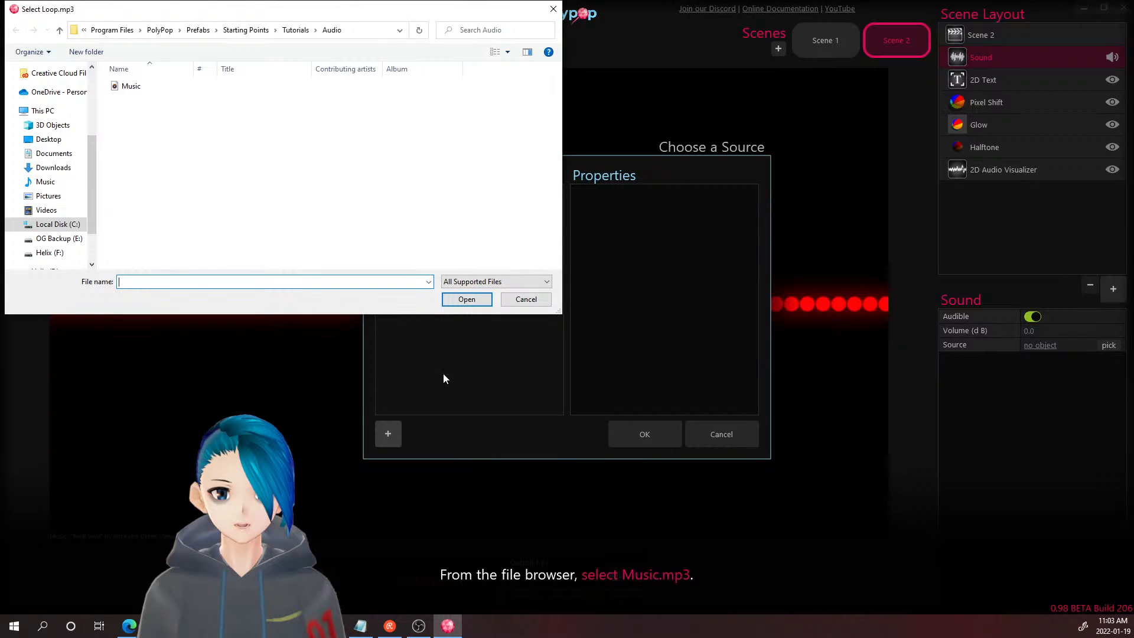
double_click(134, 87)
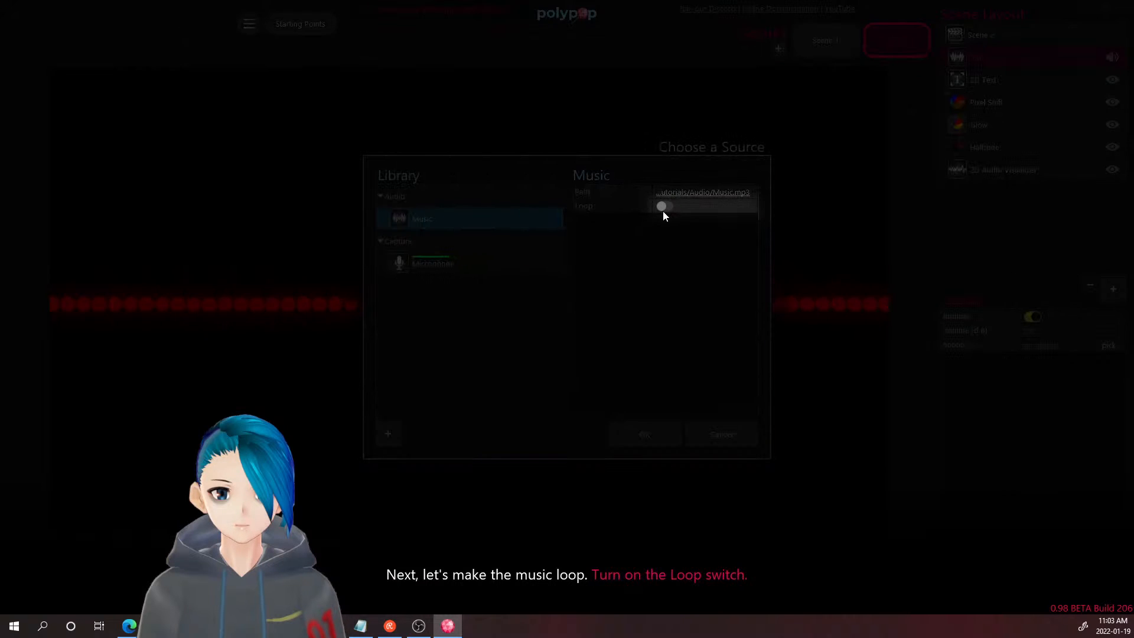
left_click(662, 207)
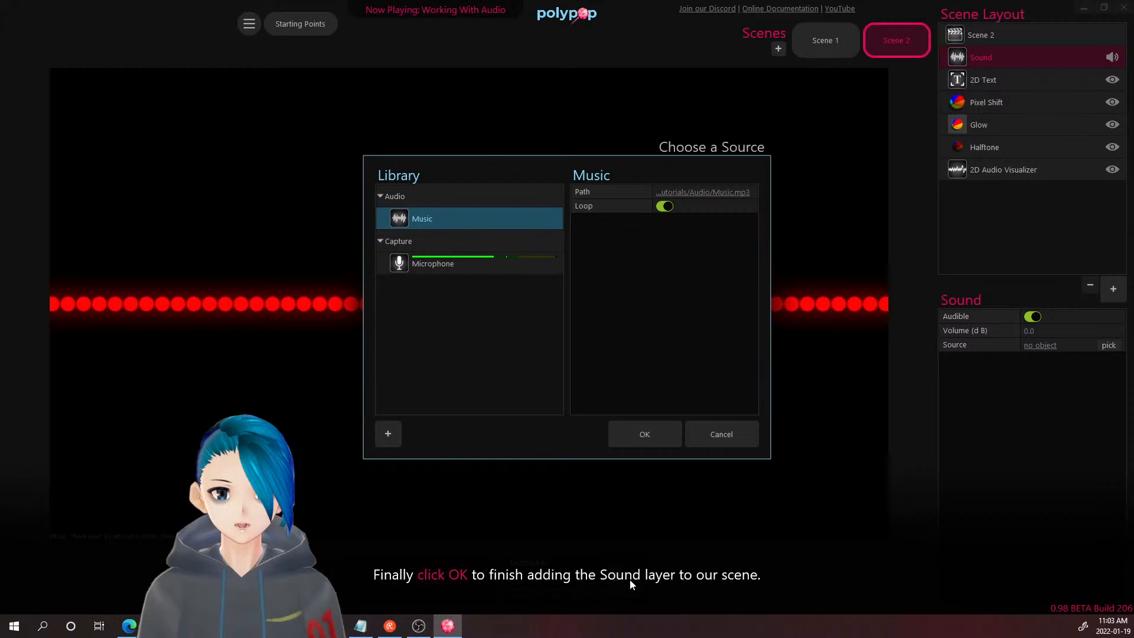
left_click(639, 437)
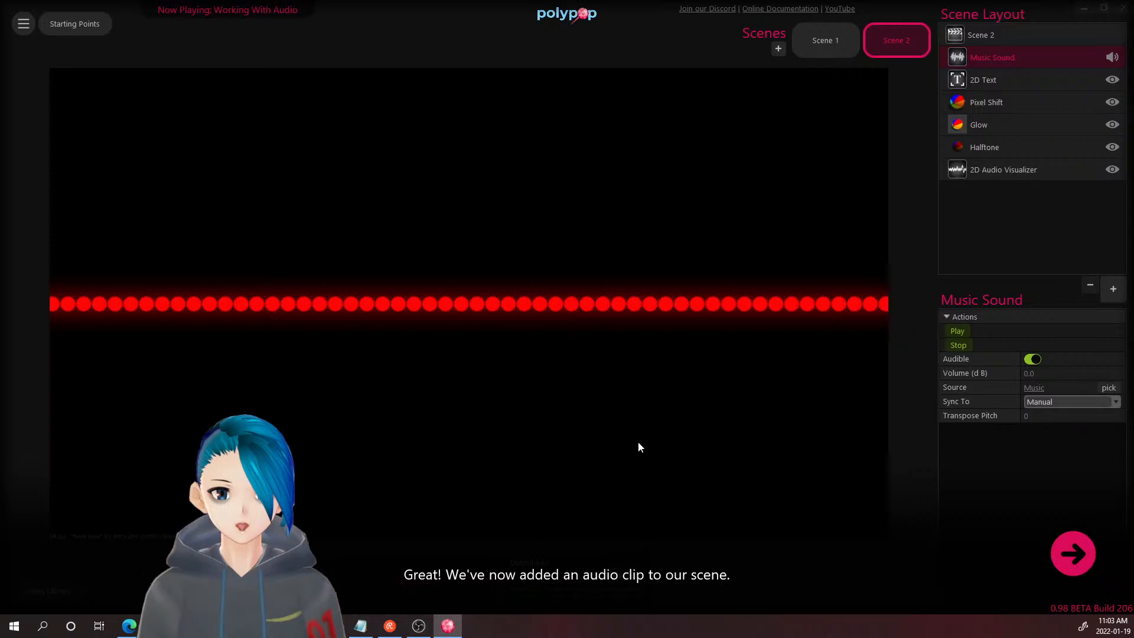
- Step the tutorial forward and sync Music Sound to the Global Clock
left_click(1074, 551)
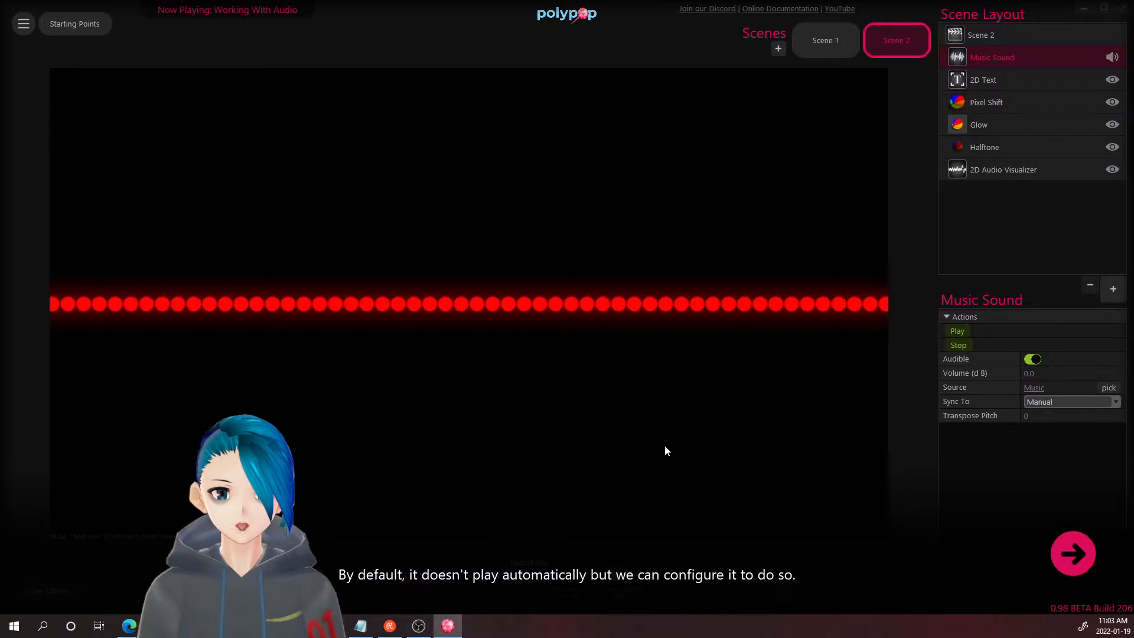
left_click(1097, 550)
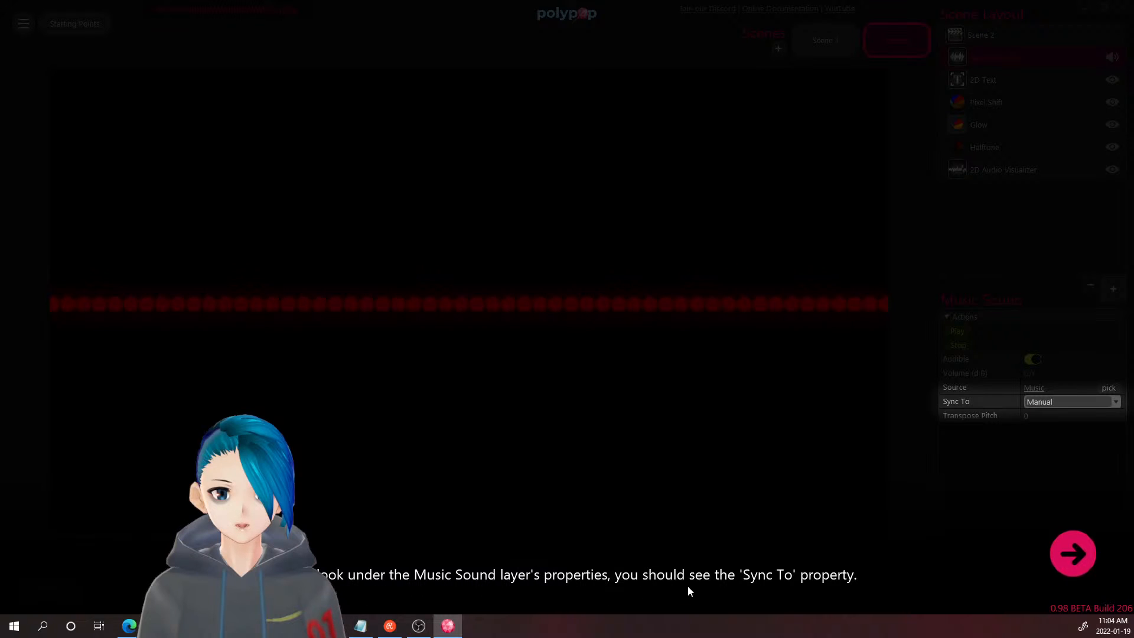
left_click(1061, 555)
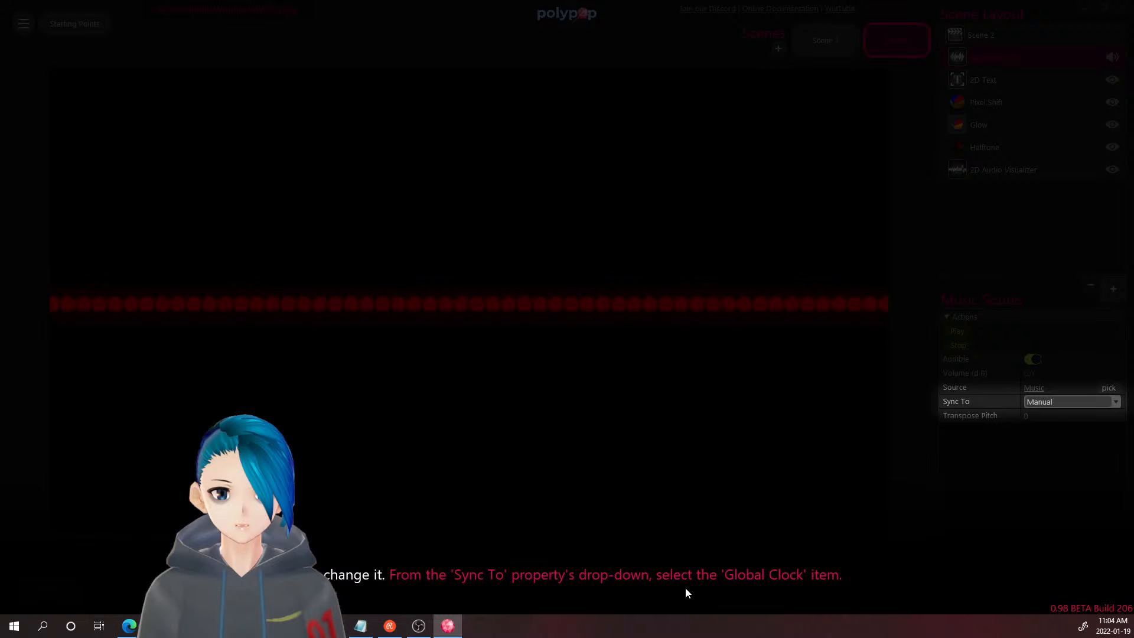
left_click(1063, 401)
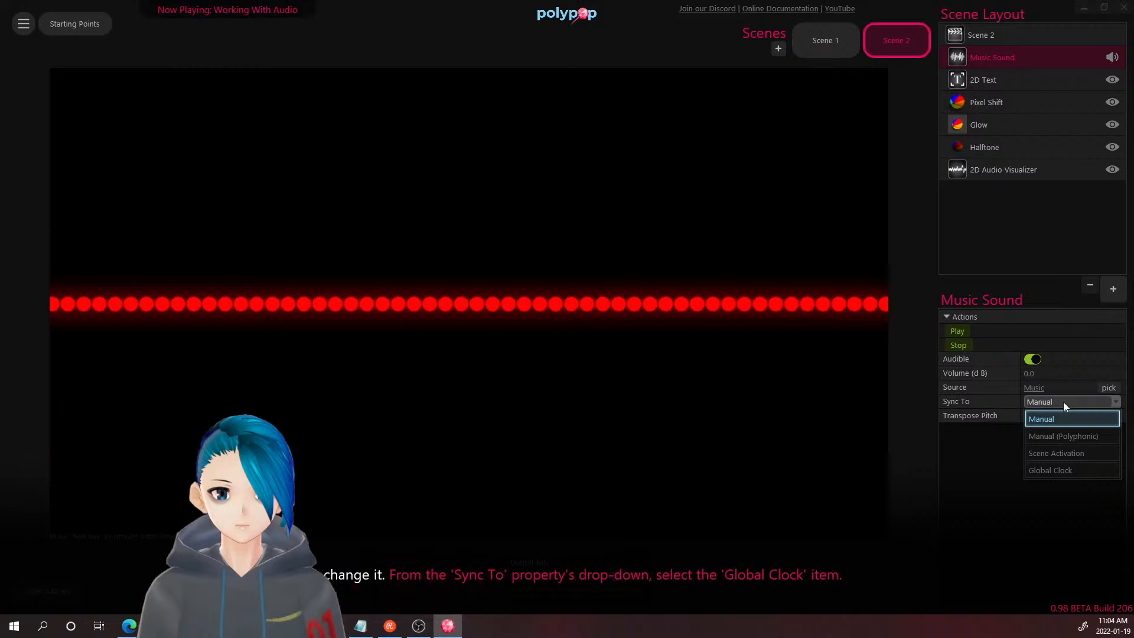
left_click(1064, 470)
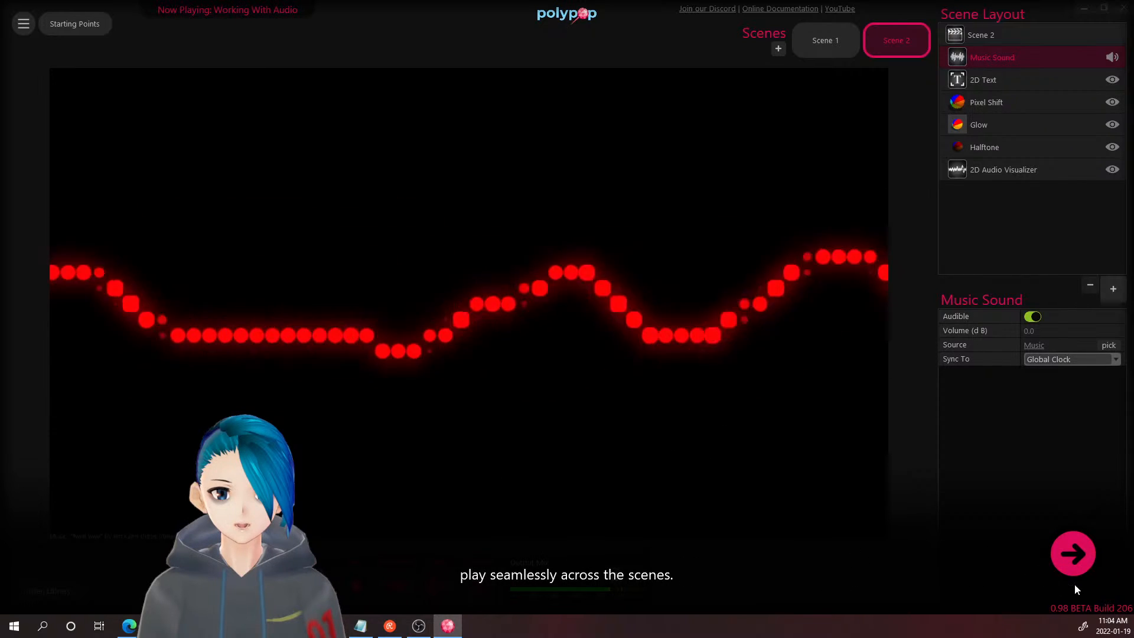
- Step through the Output Mix captions to the audio monitor explanation
left_click(1070, 568)
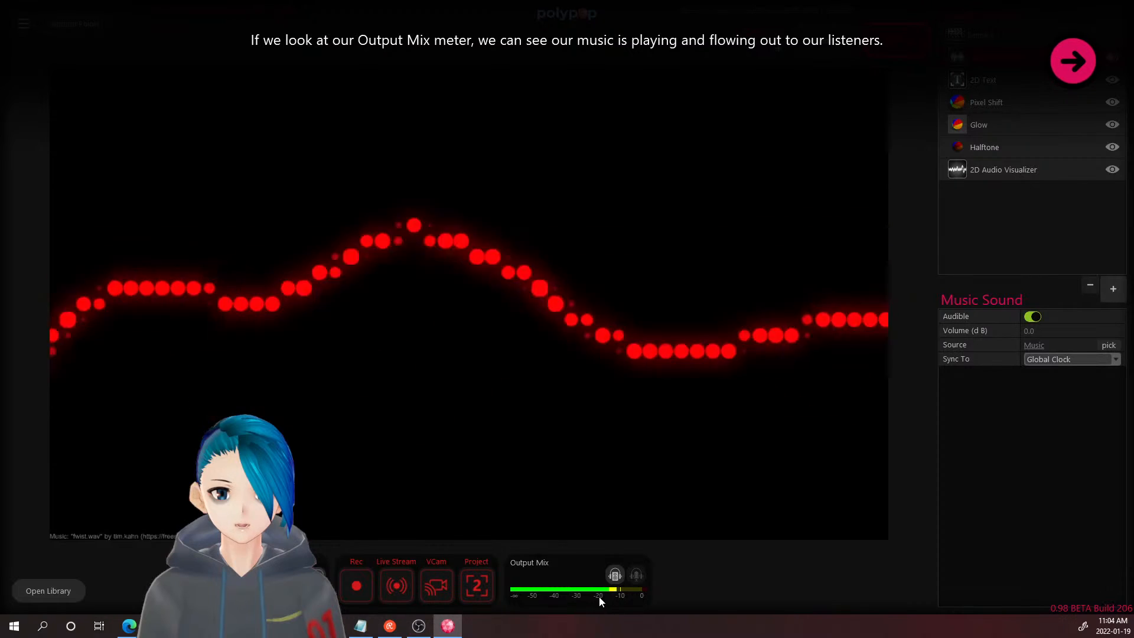
left_click(1063, 61)
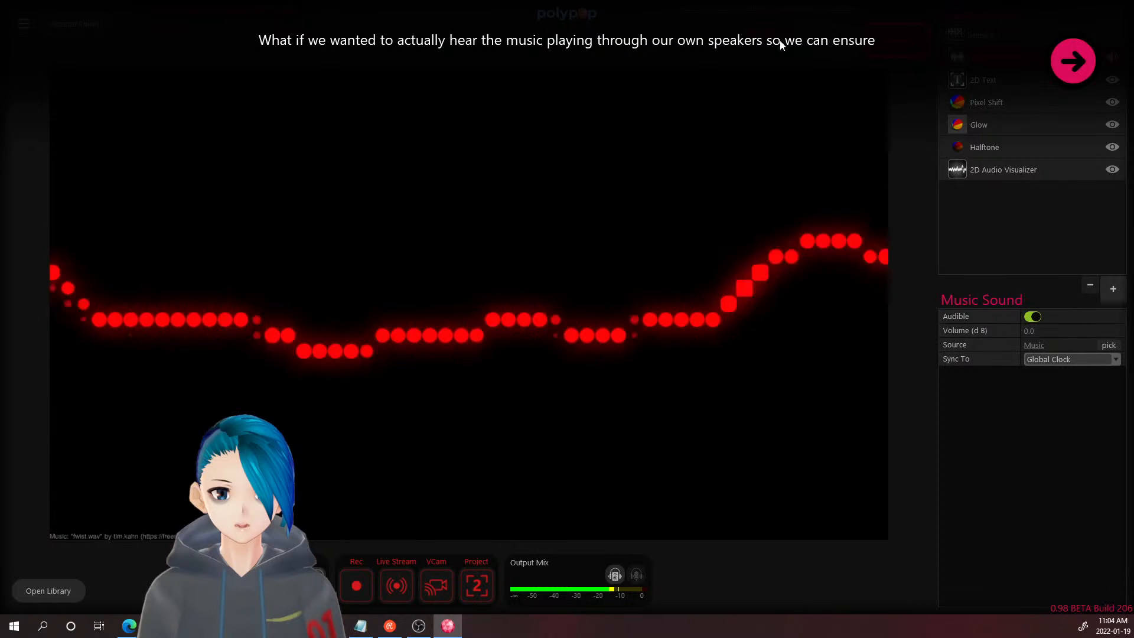
left_click(1064, 57)
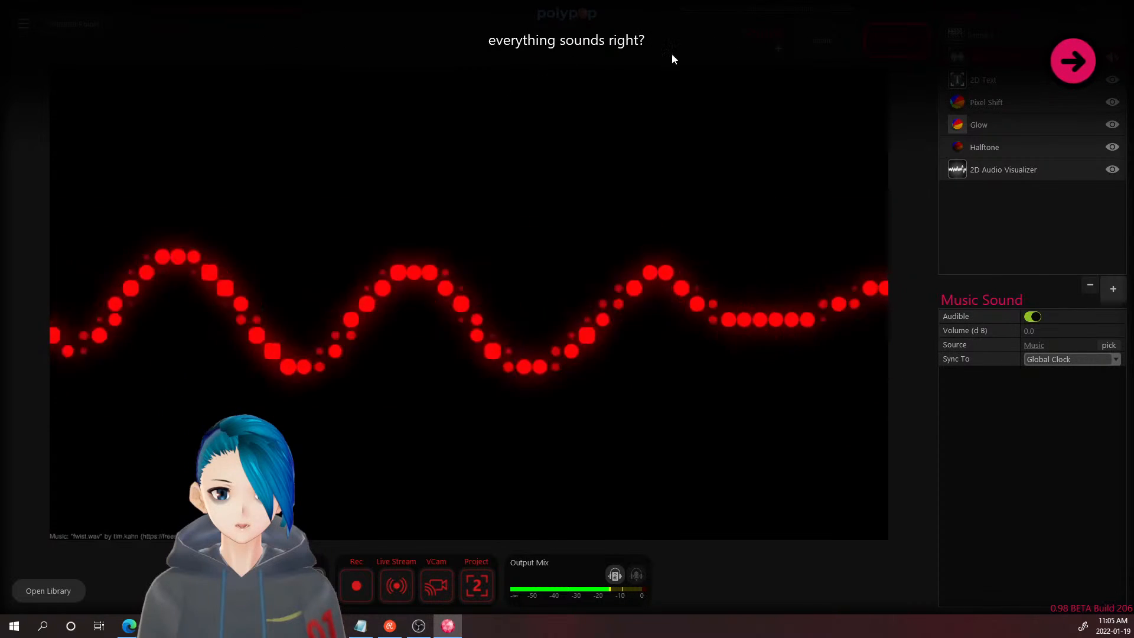
left_click(1068, 61)
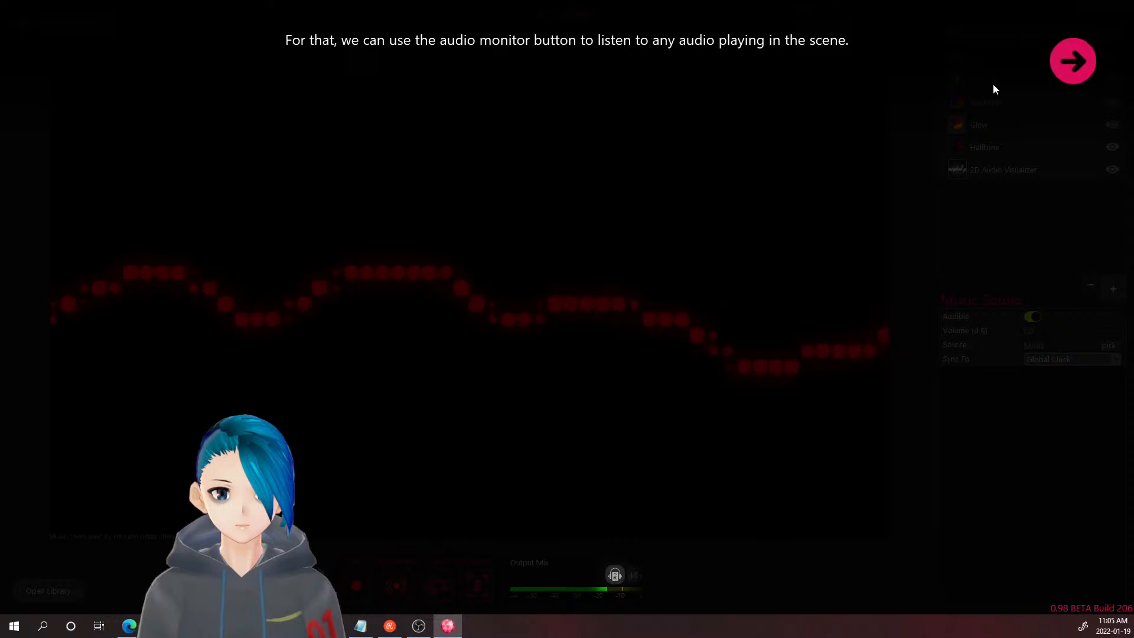
- Toggle the Output Mix headphone monitor on and off several times, leaving it off
left_click(1061, 66)
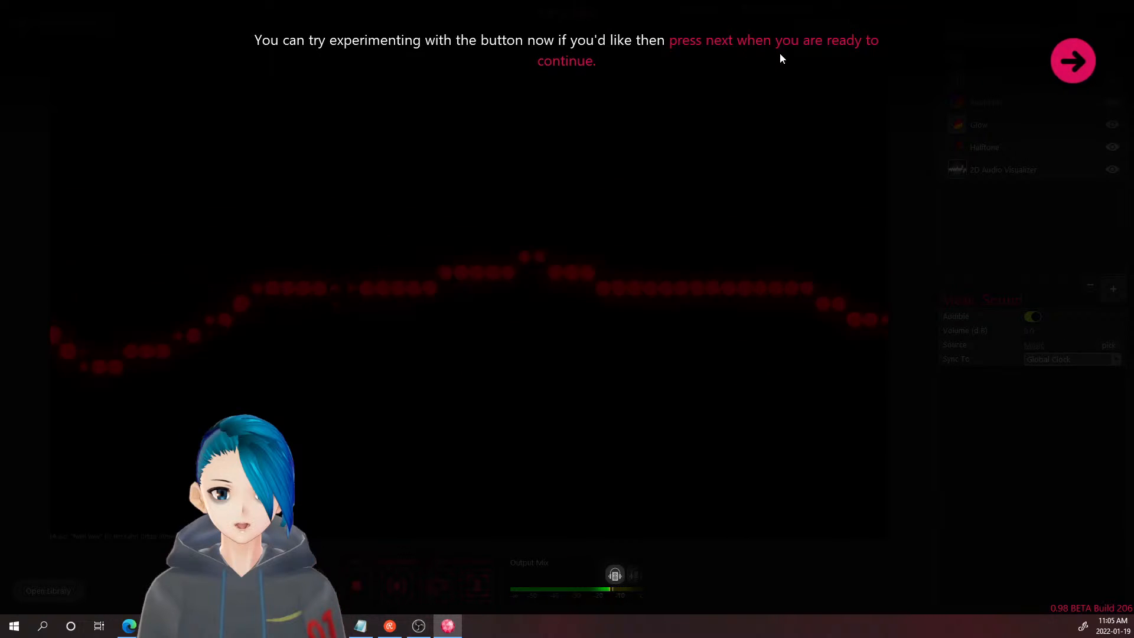
left_click(618, 581)
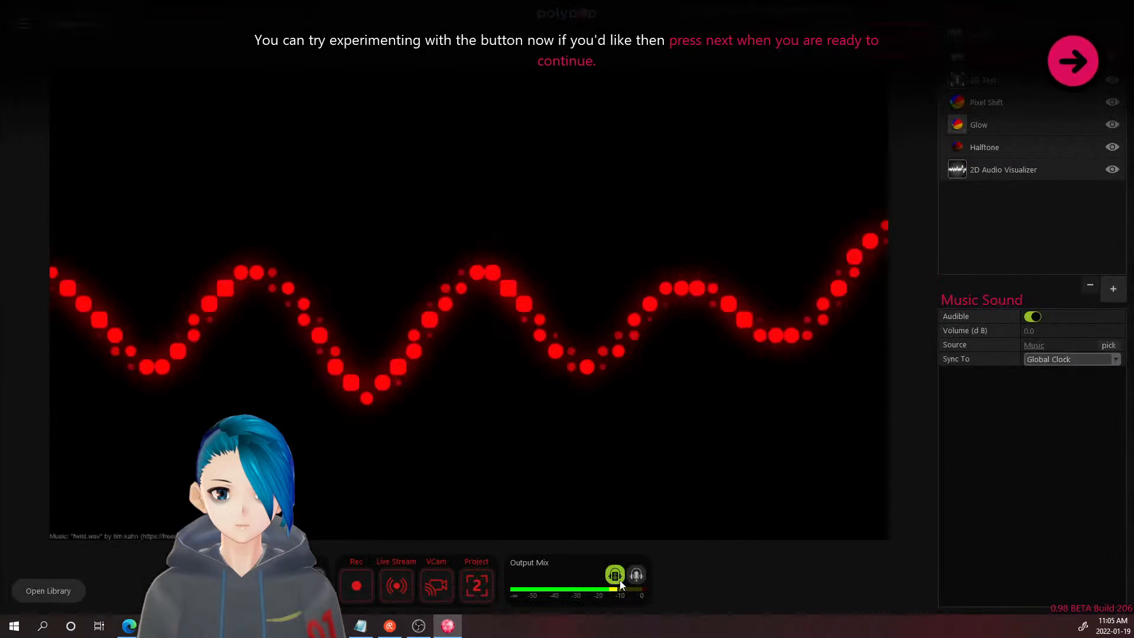
left_click(619, 579)
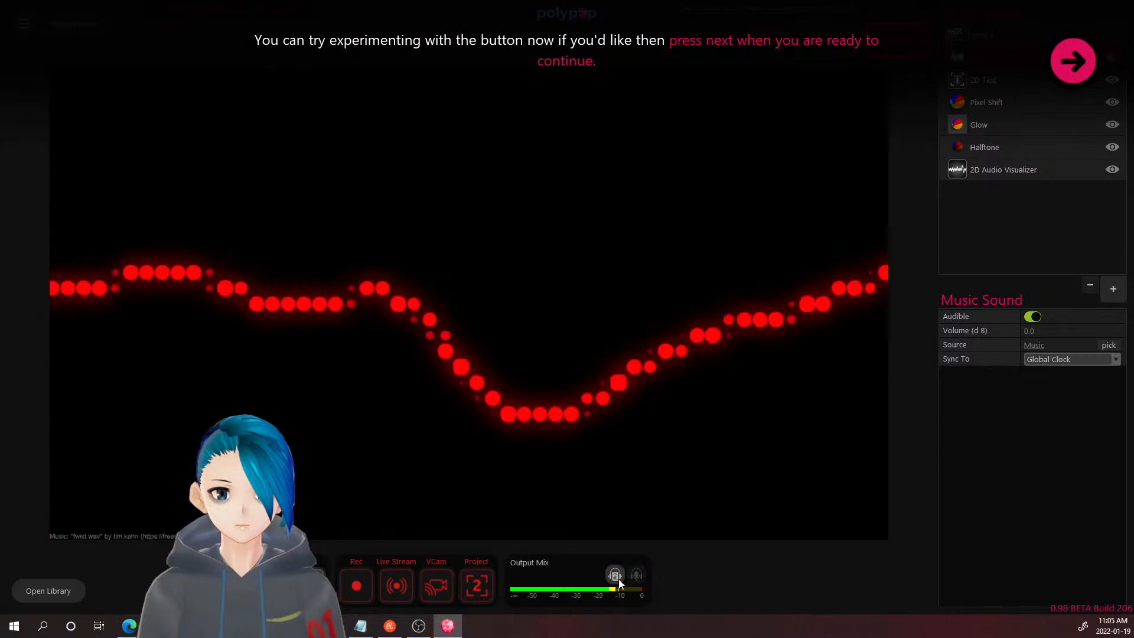
left_click(619, 579)
left_click(619, 579)
left_click(618, 579)
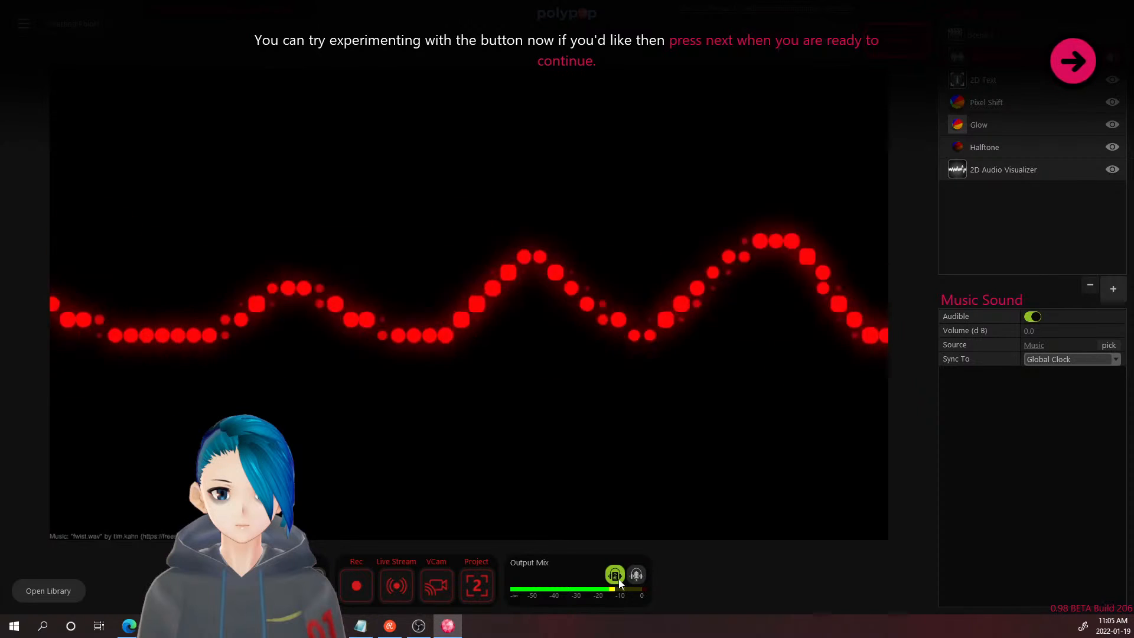
left_click(618, 579)
- Step through the microphone monitoring and feedback captions to finish the audio tutorial
left_click(1068, 70)
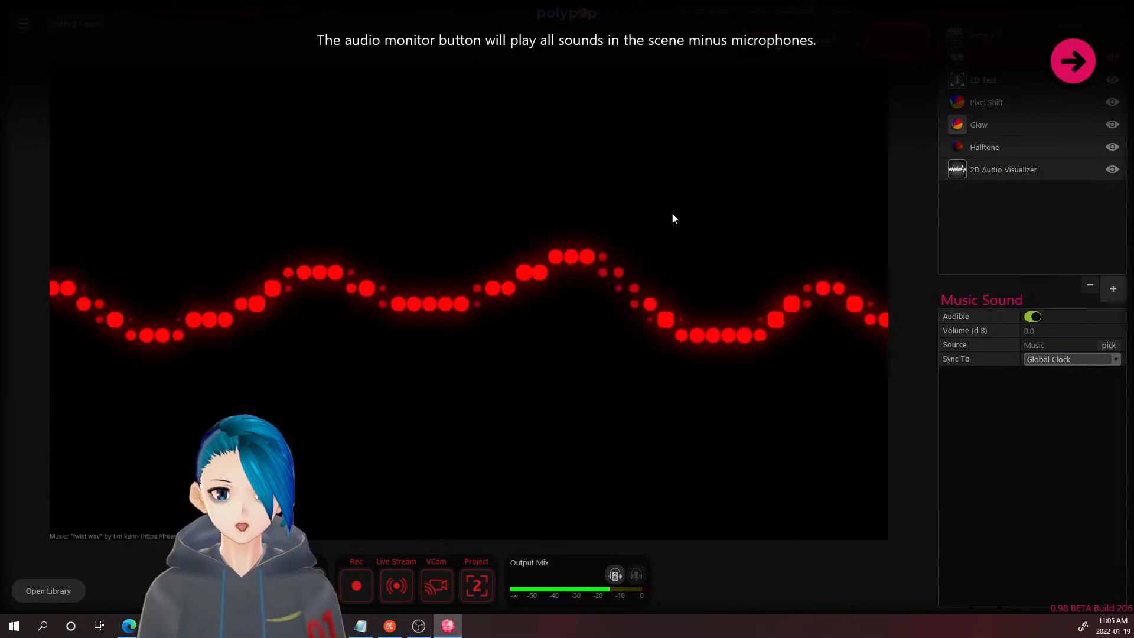
left_click(1076, 52)
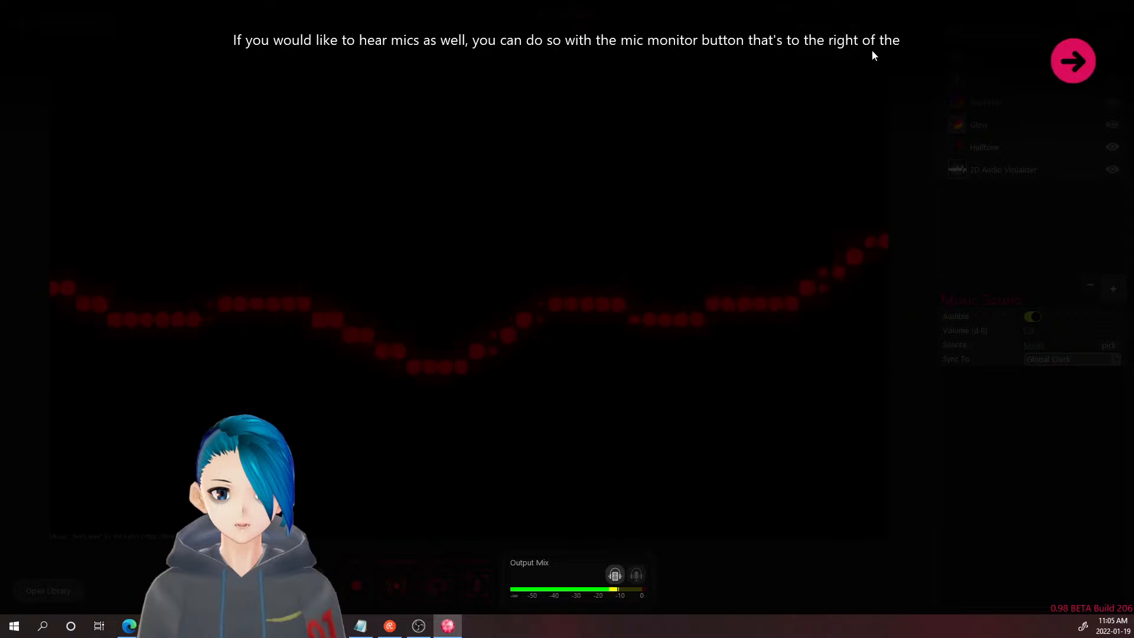
left_click(1070, 58)
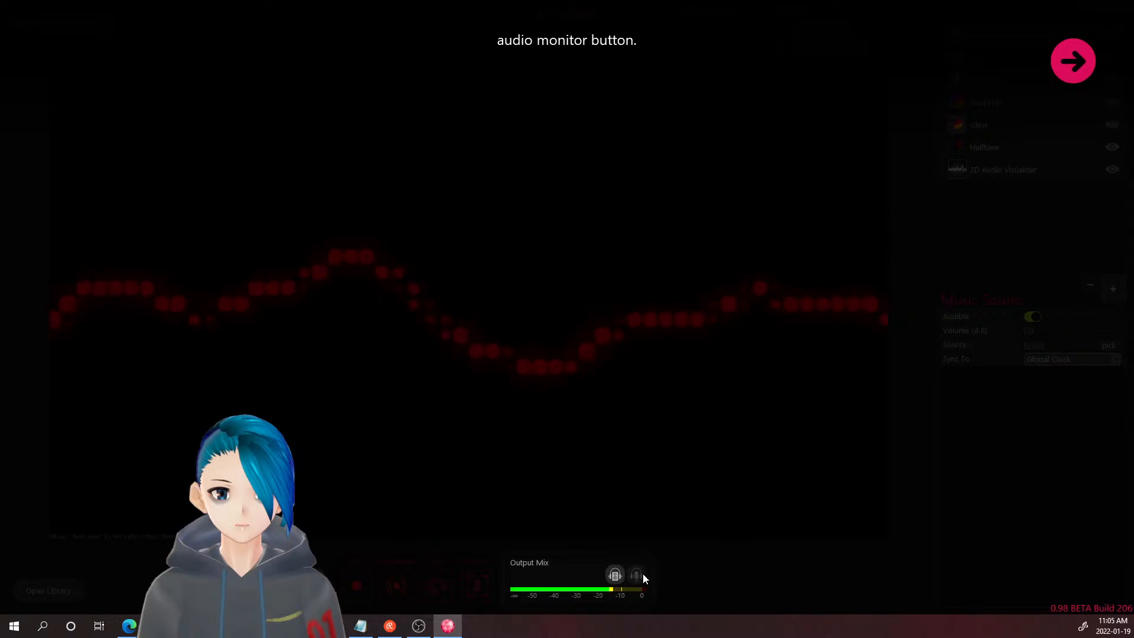
left_click(1074, 59)
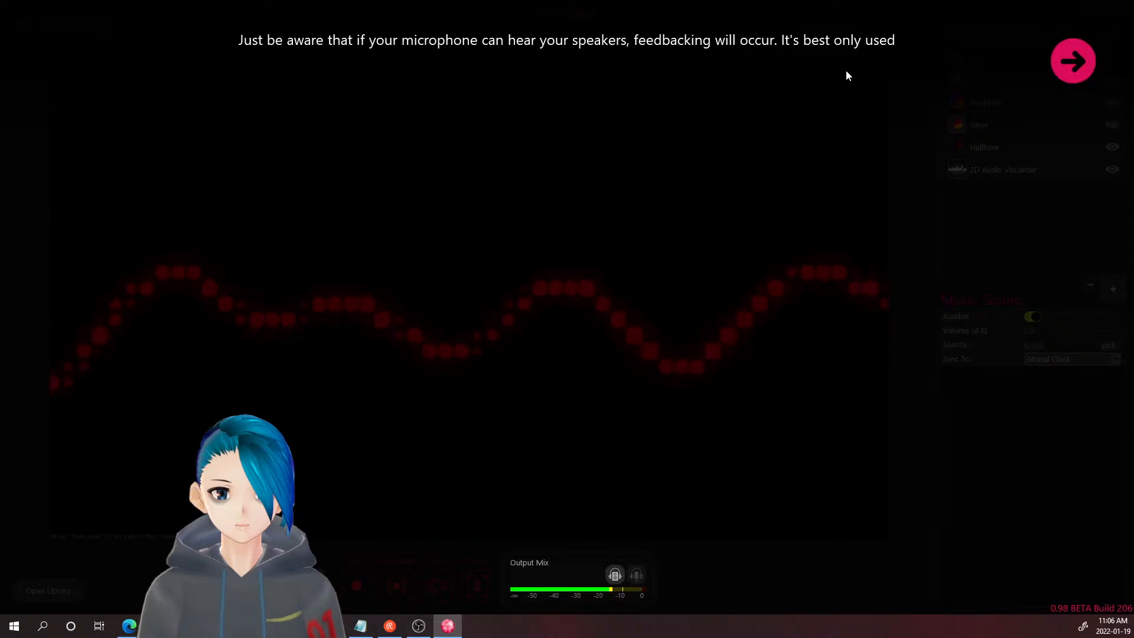
left_click(1076, 62)
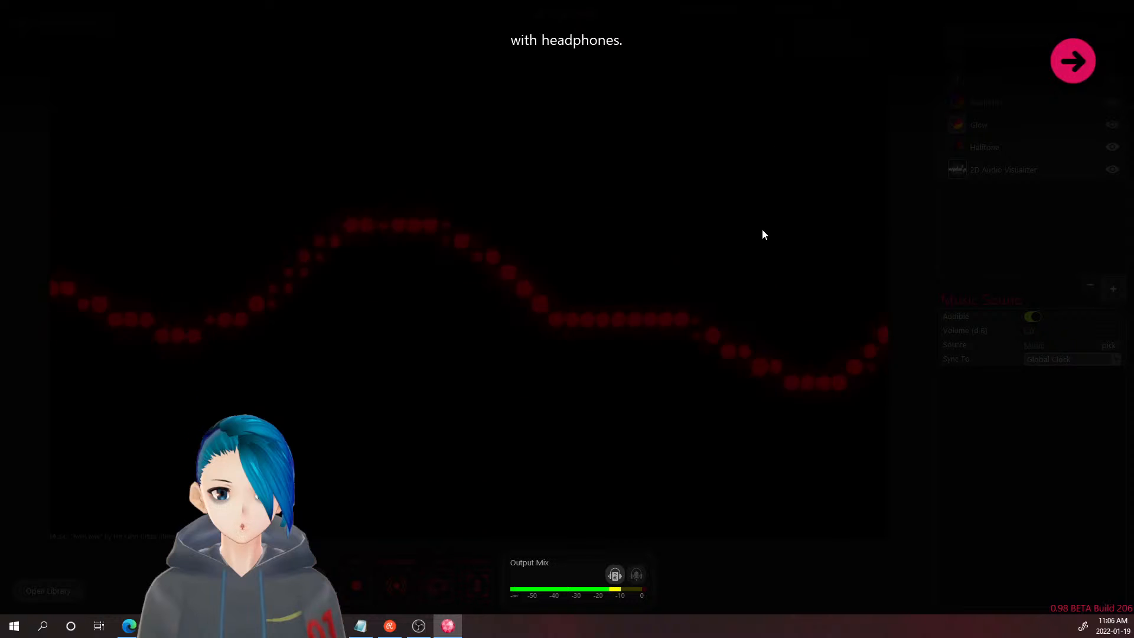
left_click(1074, 62)
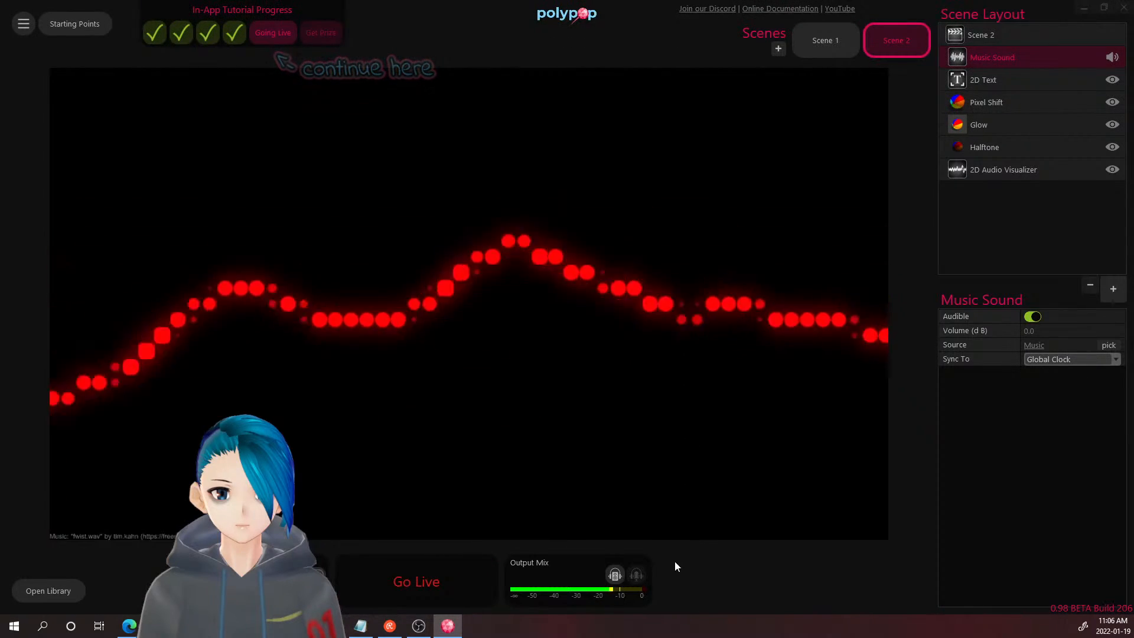
- Start the Going Live lesson and reach the Rec, Live Stream, VCam and Project outputs
left_click(636, 576)
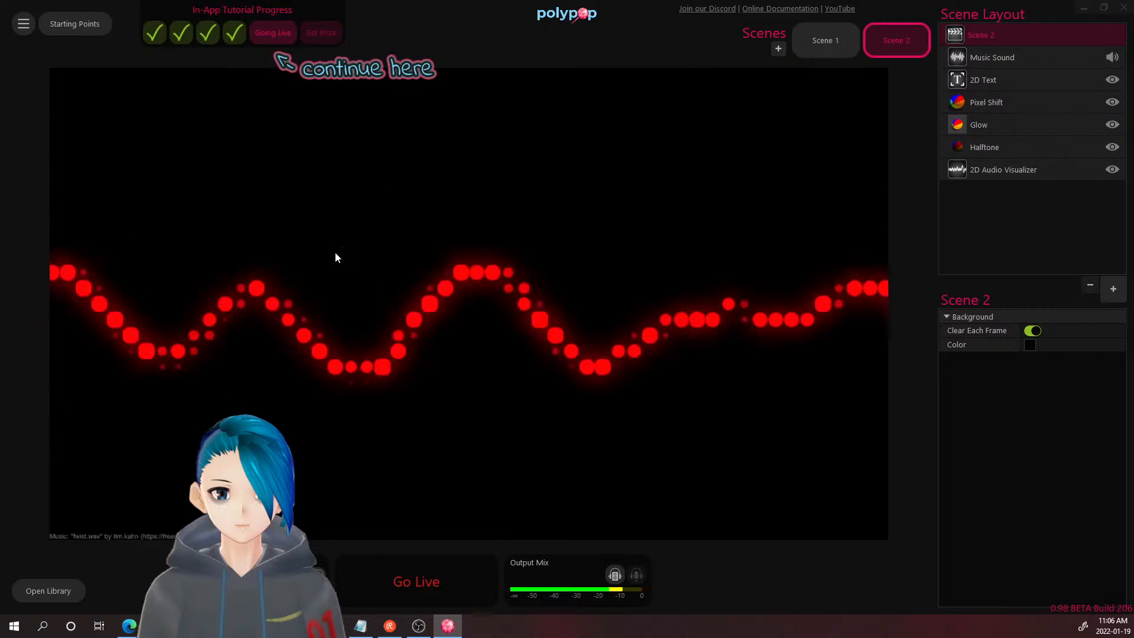
left_click(275, 34)
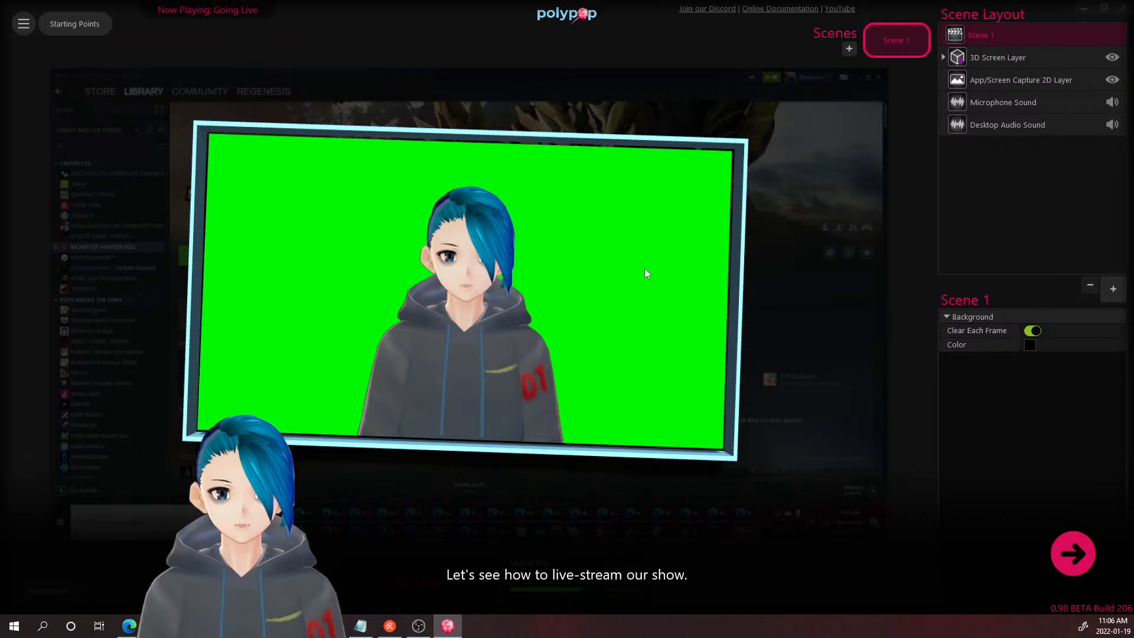
left_click(1077, 552)
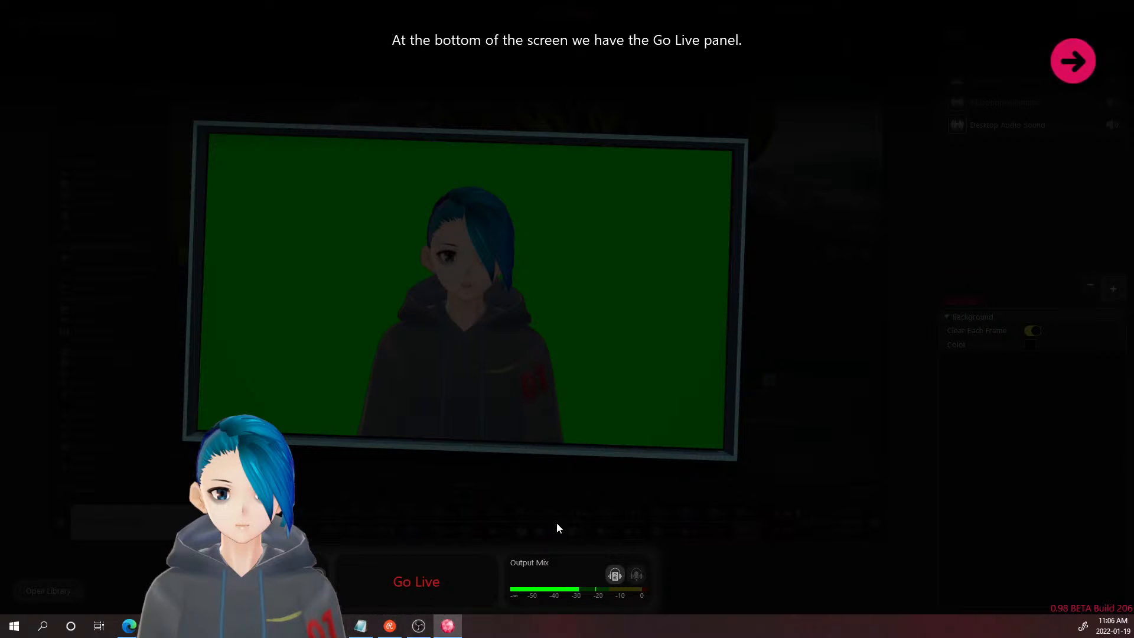
left_click(1052, 69)
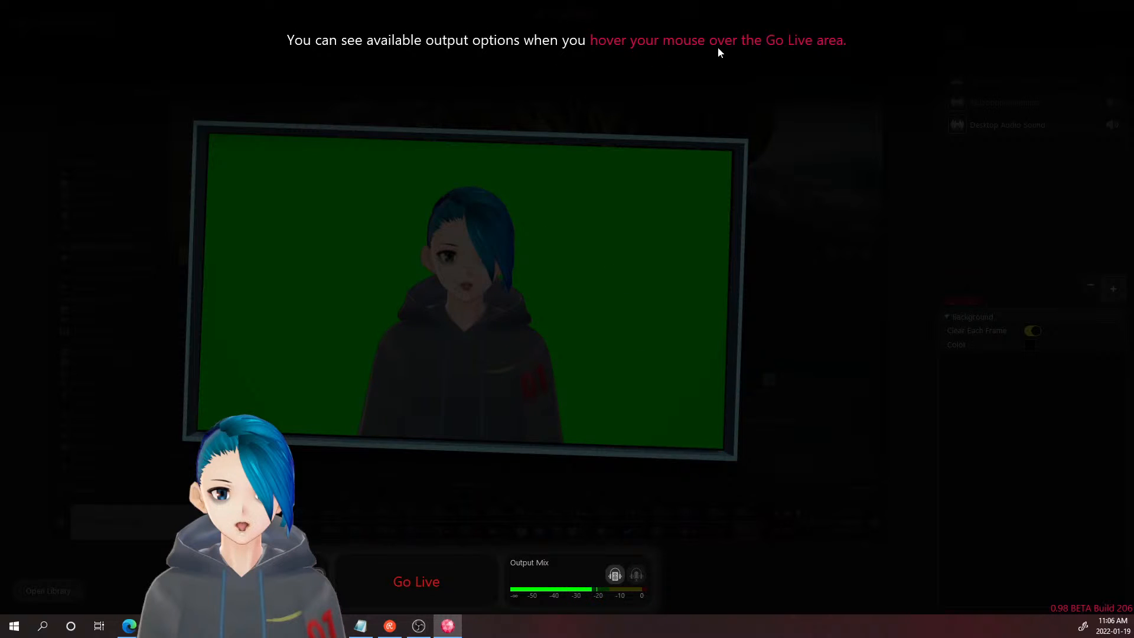
mouse_move(456, 587)
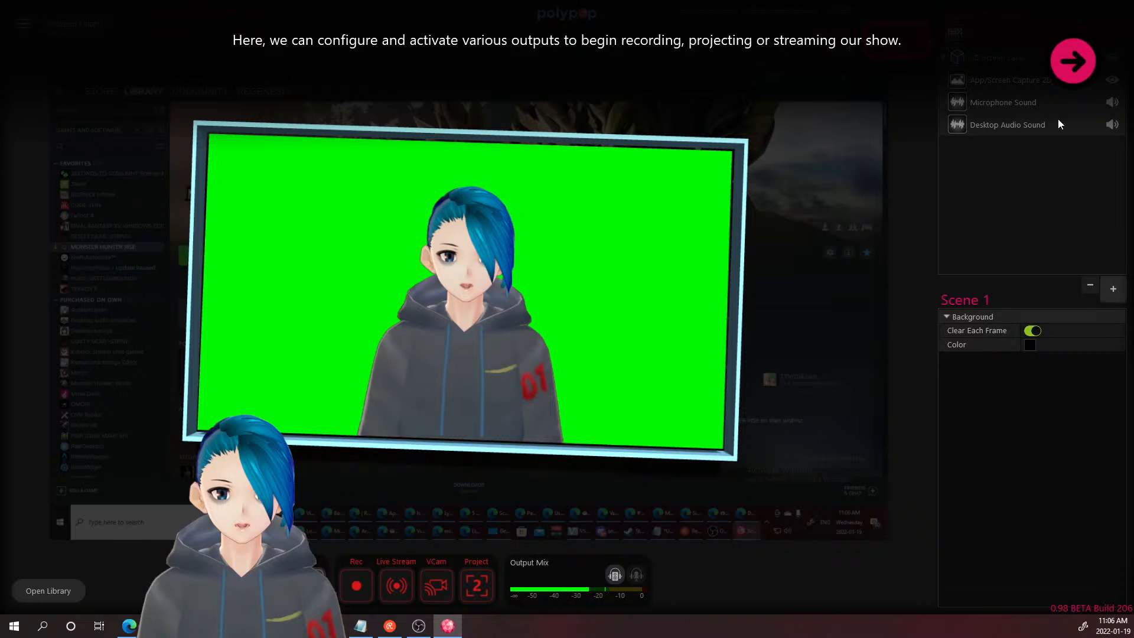
- Step through the recording and virtual camera captions, then open the Live Stream settings
left_click(1065, 66)
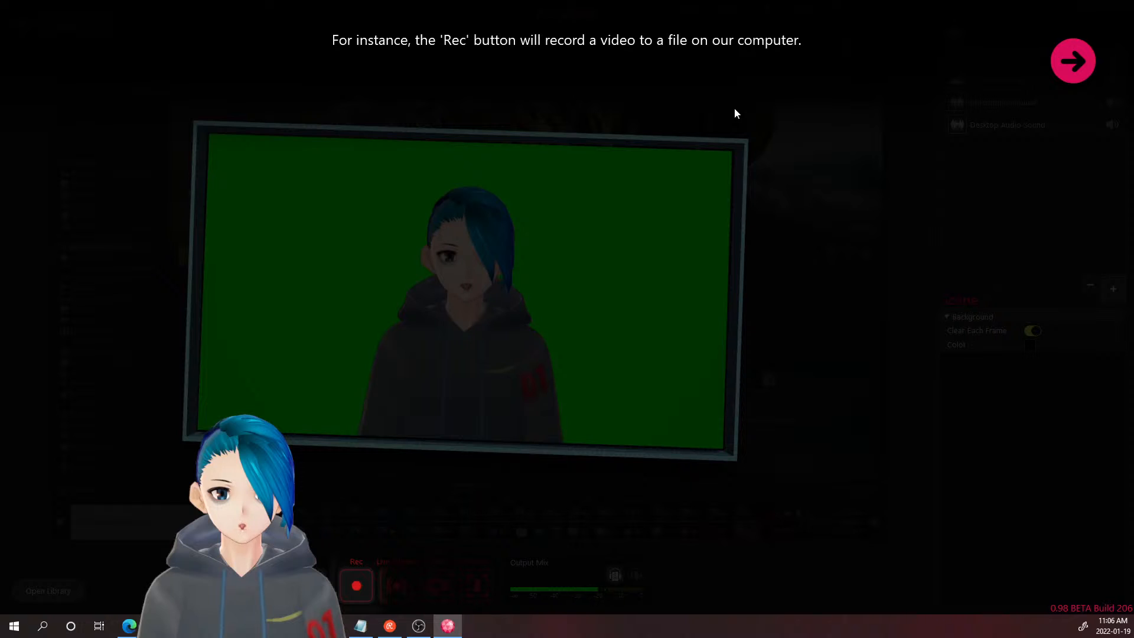
left_click(1081, 72)
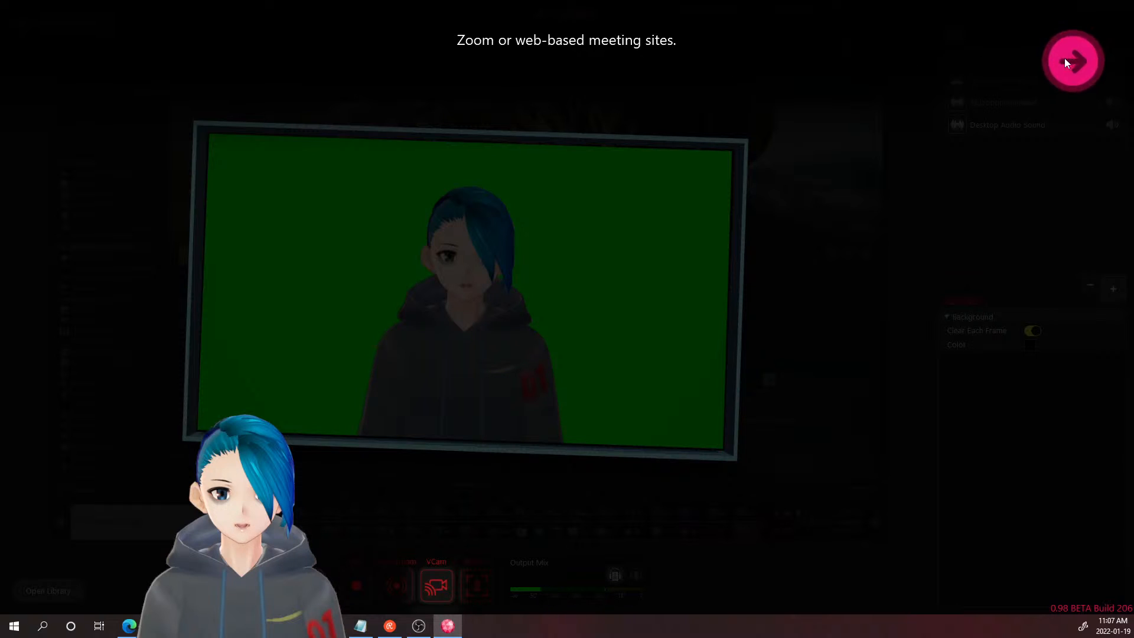
left_click(1073, 69)
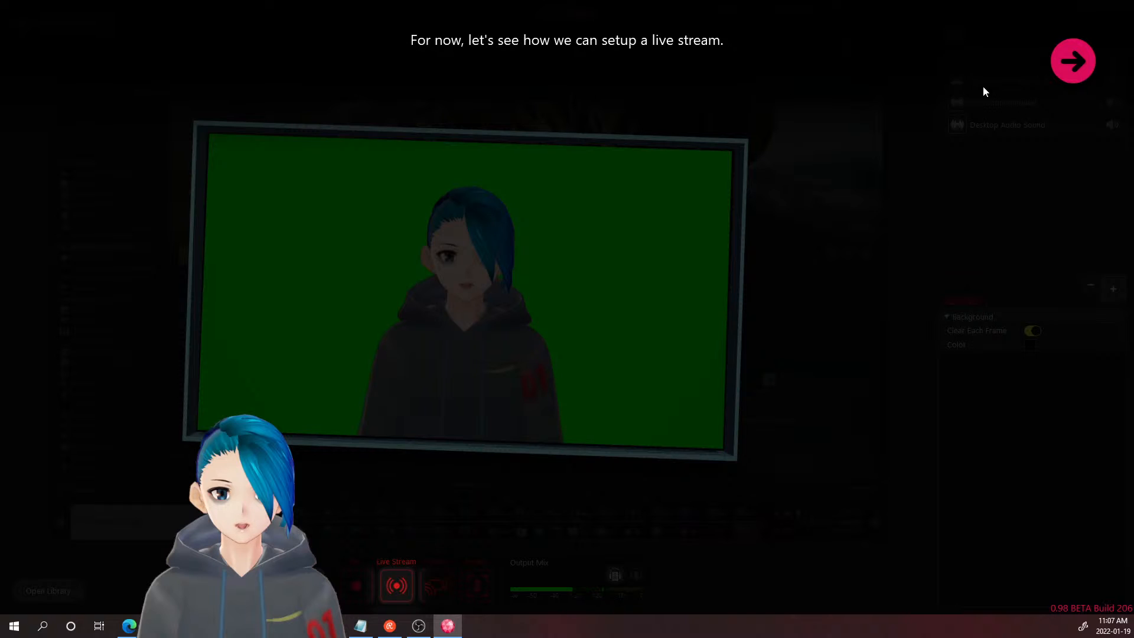
left_click(1057, 75)
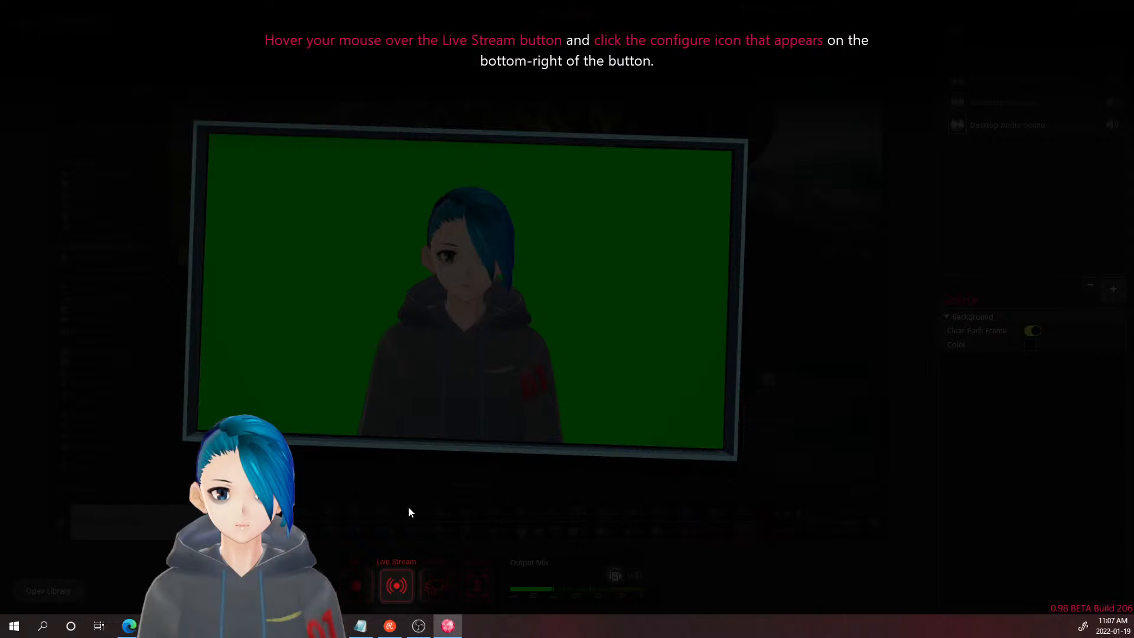
mouse_move(403, 583)
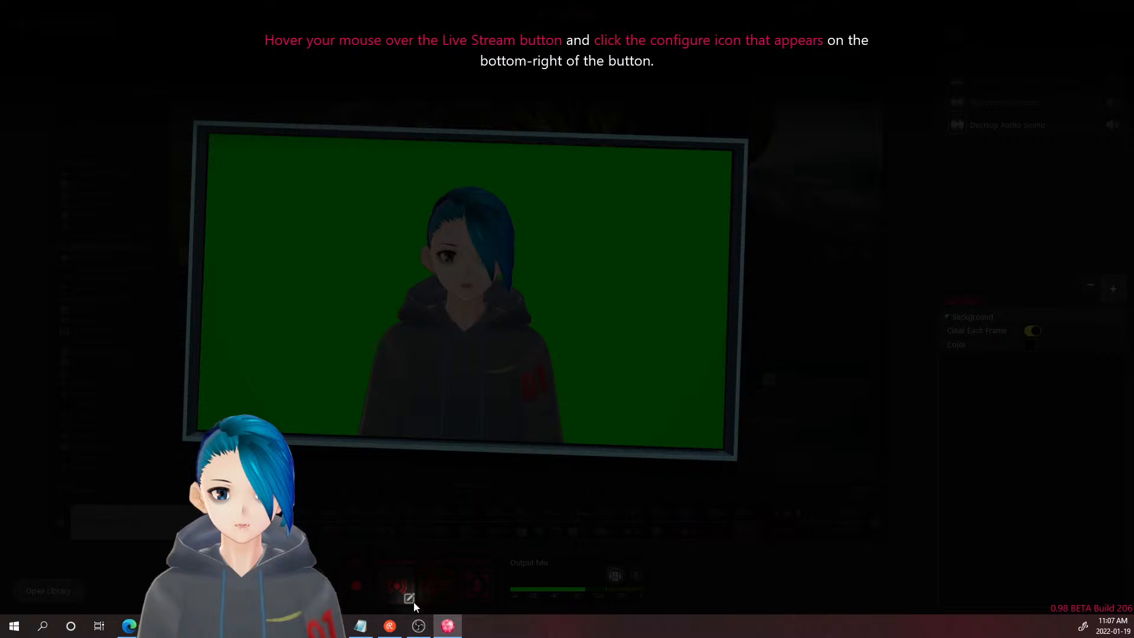
left_click(413, 600)
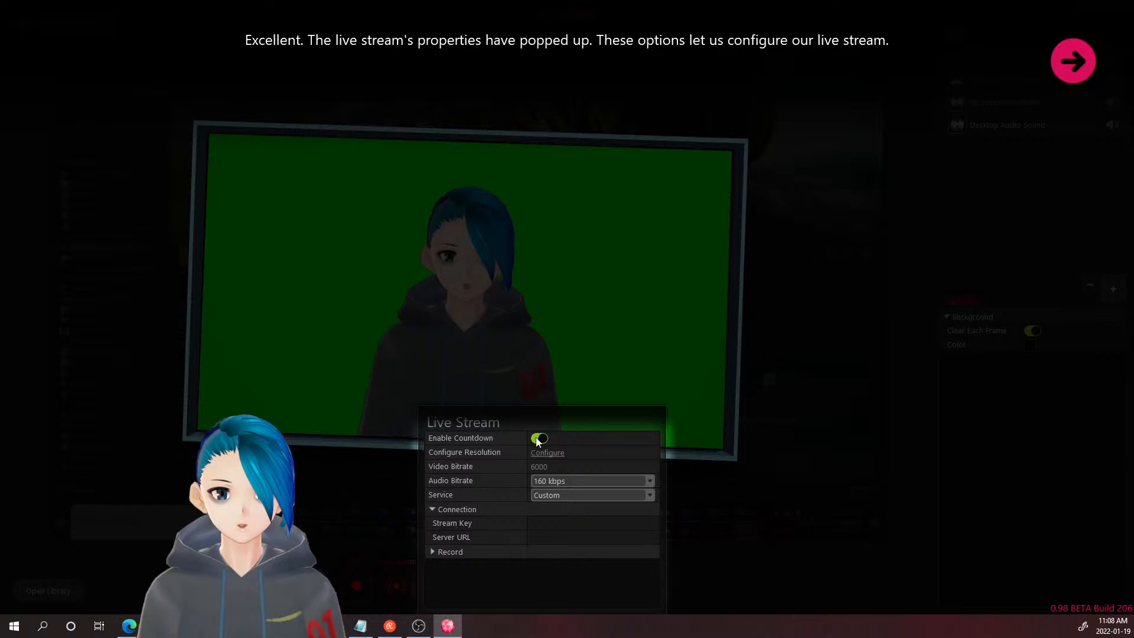
- Set the Live Stream service to Twitch
left_click(1062, 54)
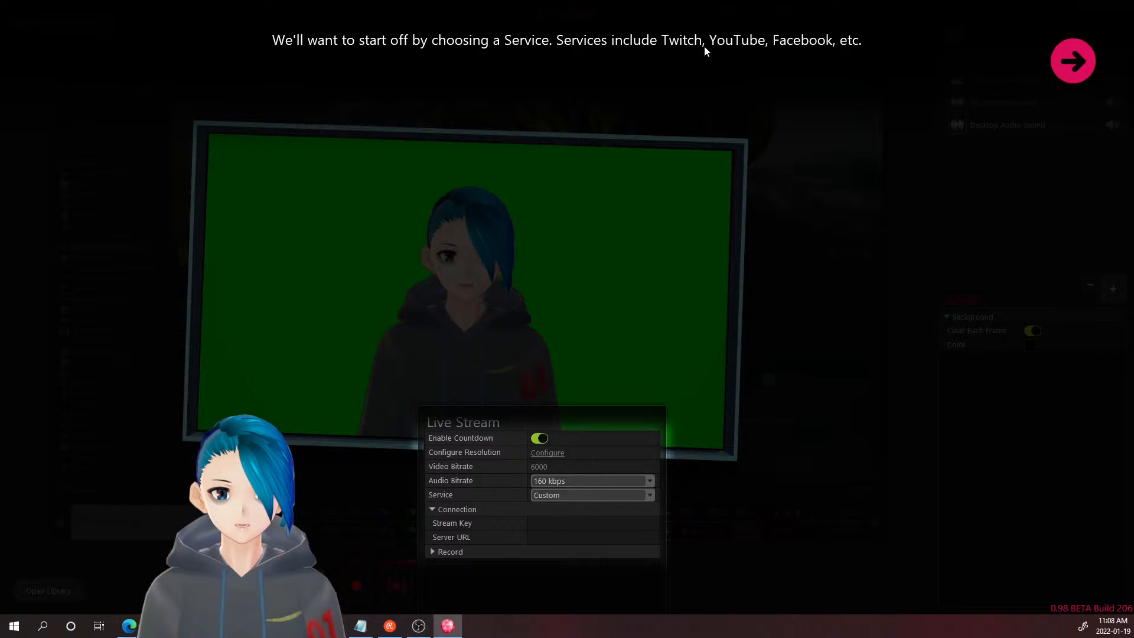
left_click(1064, 62)
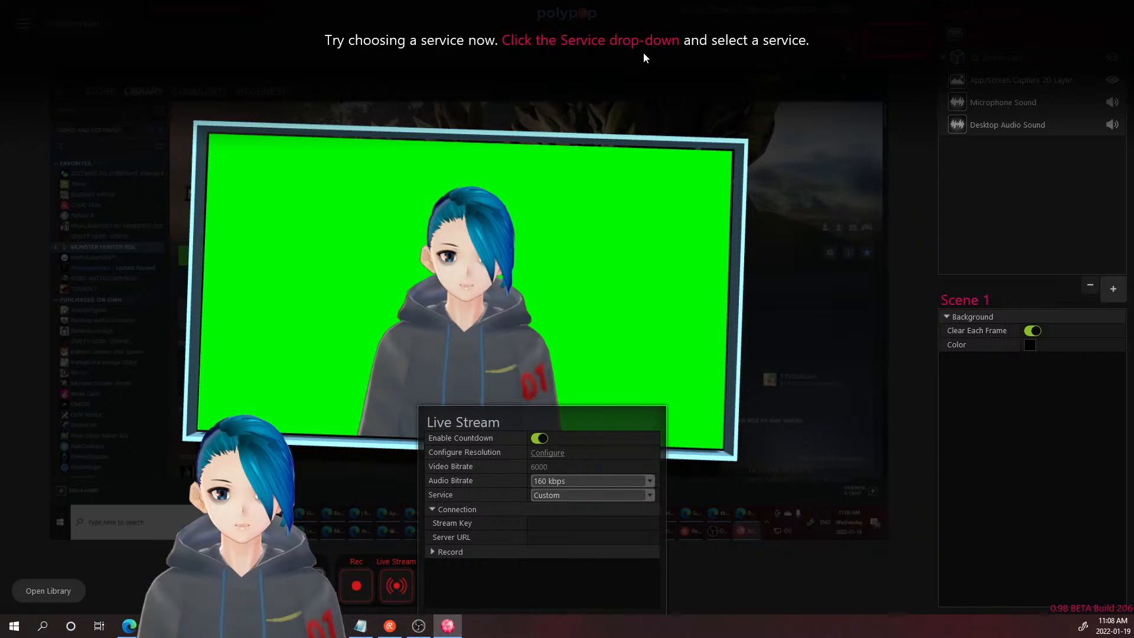
left_click(559, 500)
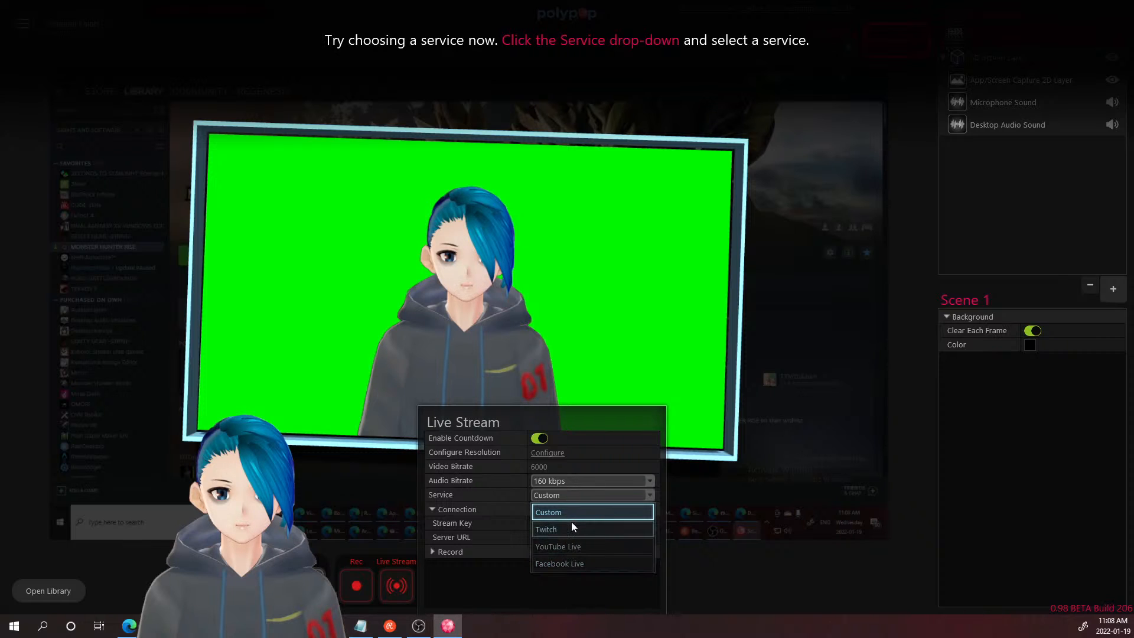
left_click(572, 501)
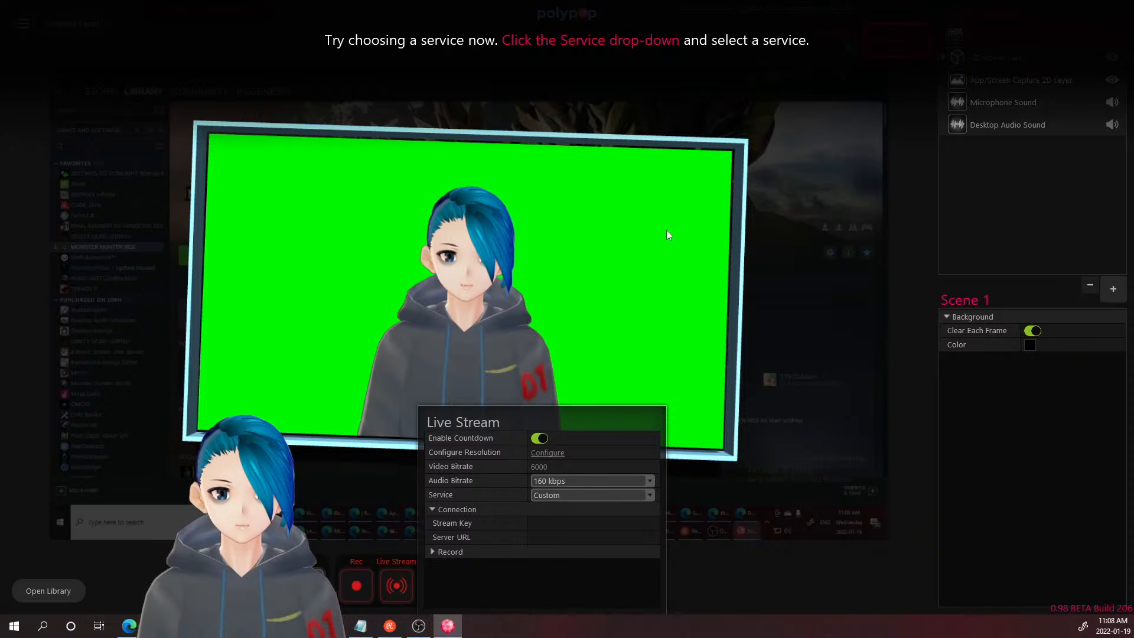
left_click(564, 499)
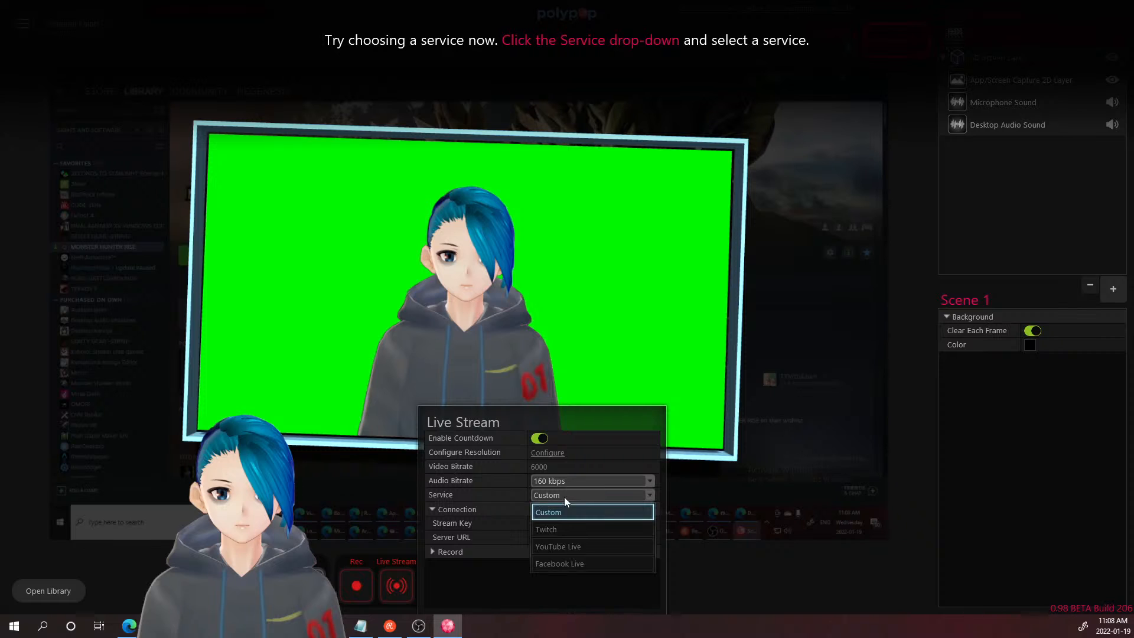
left_click(568, 527)
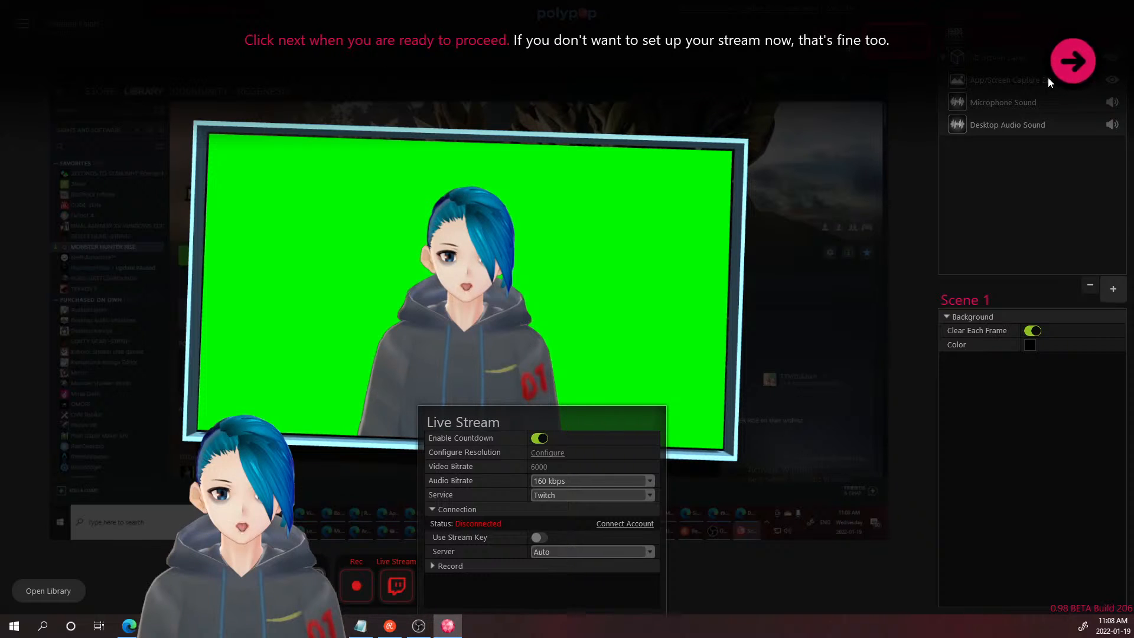
- Set the audio bitrate to 320 kbps and start connecting the Twitch account
left_click(1064, 76)
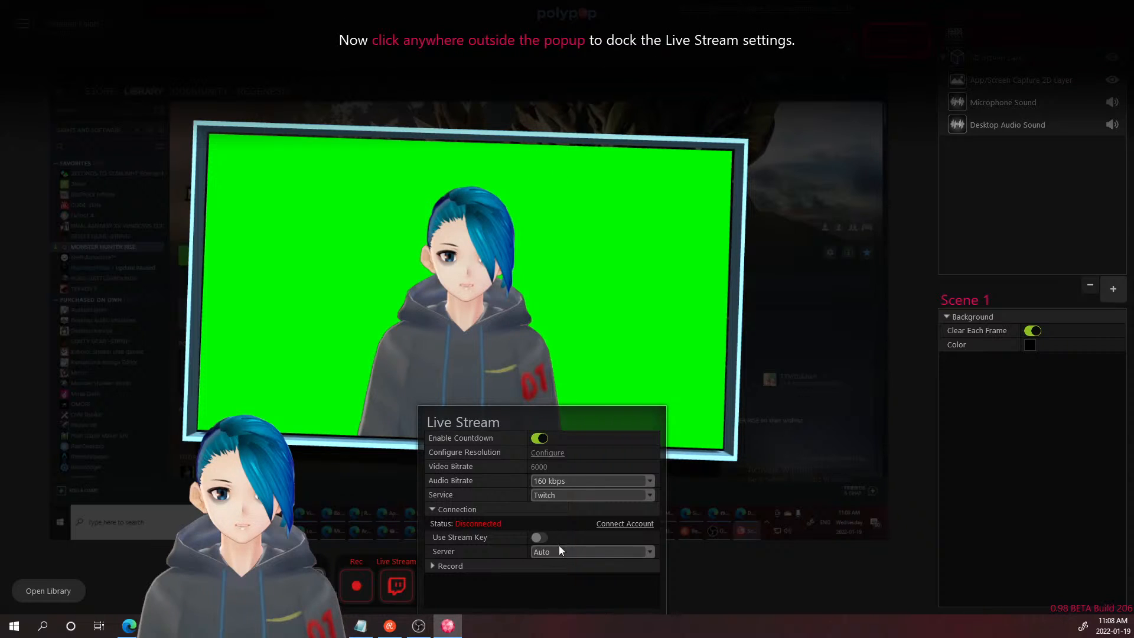
left_click(611, 482)
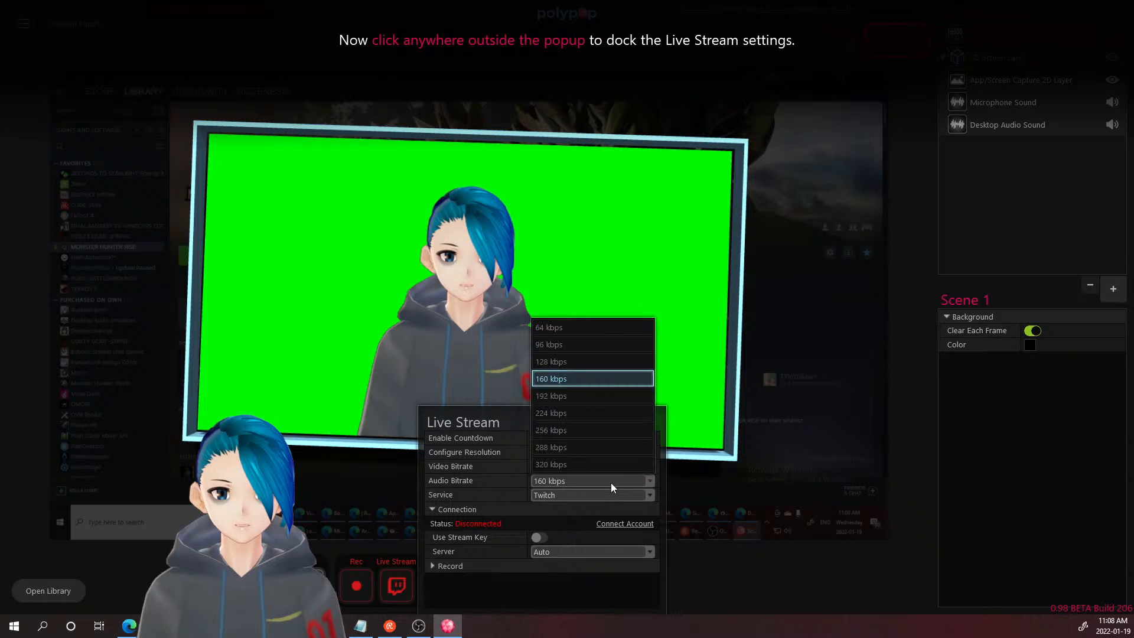
left_click(576, 466)
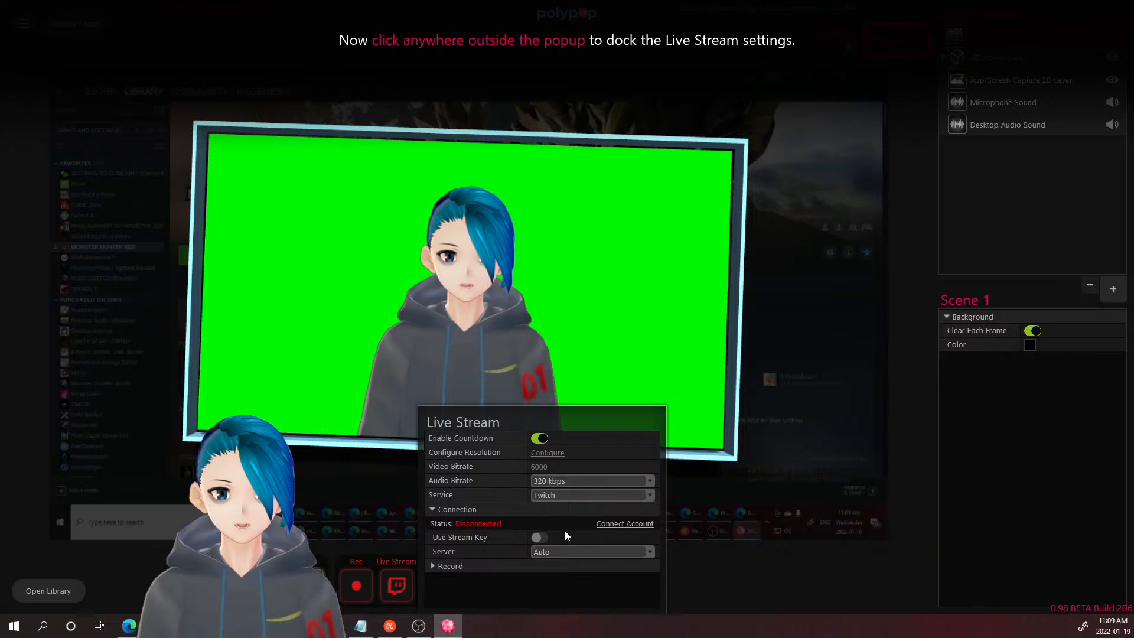
left_click(614, 524)
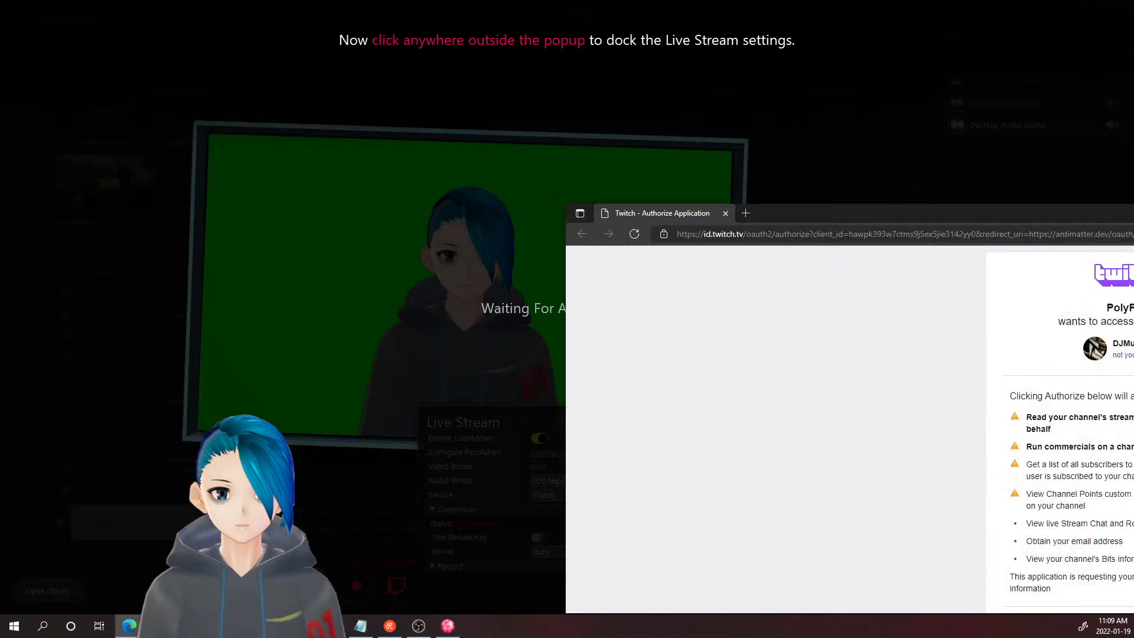
- Maximize the authorization page and read the commercials, subscriber, Channel Points and chat permissions
double_click(793, 213)
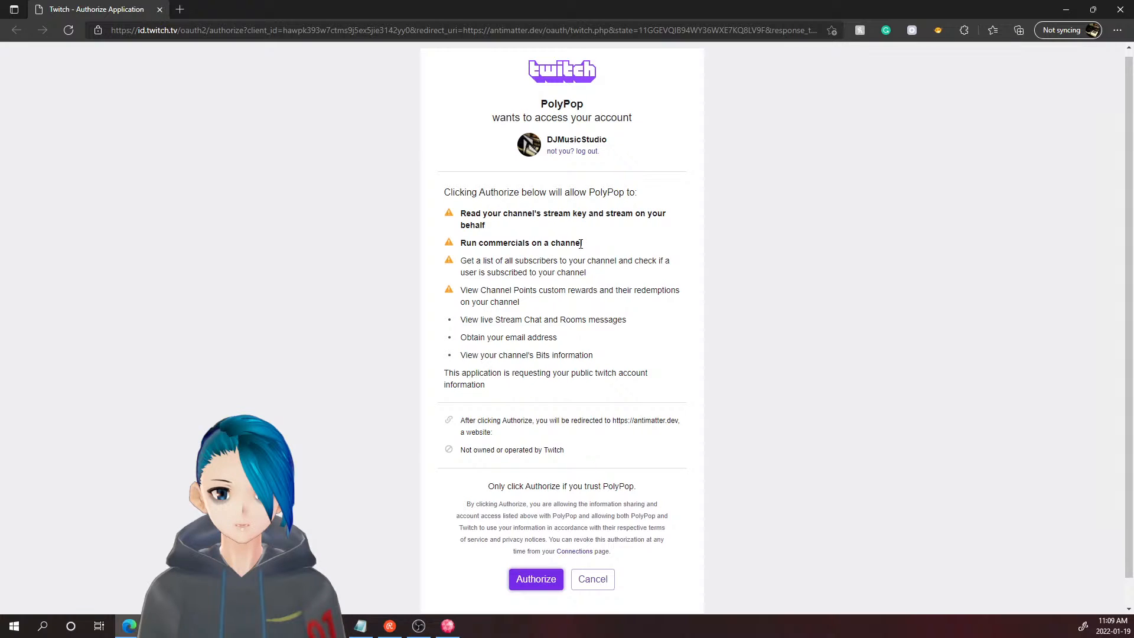
left_click_drag(467, 243, 626, 243)
left_click(626, 243)
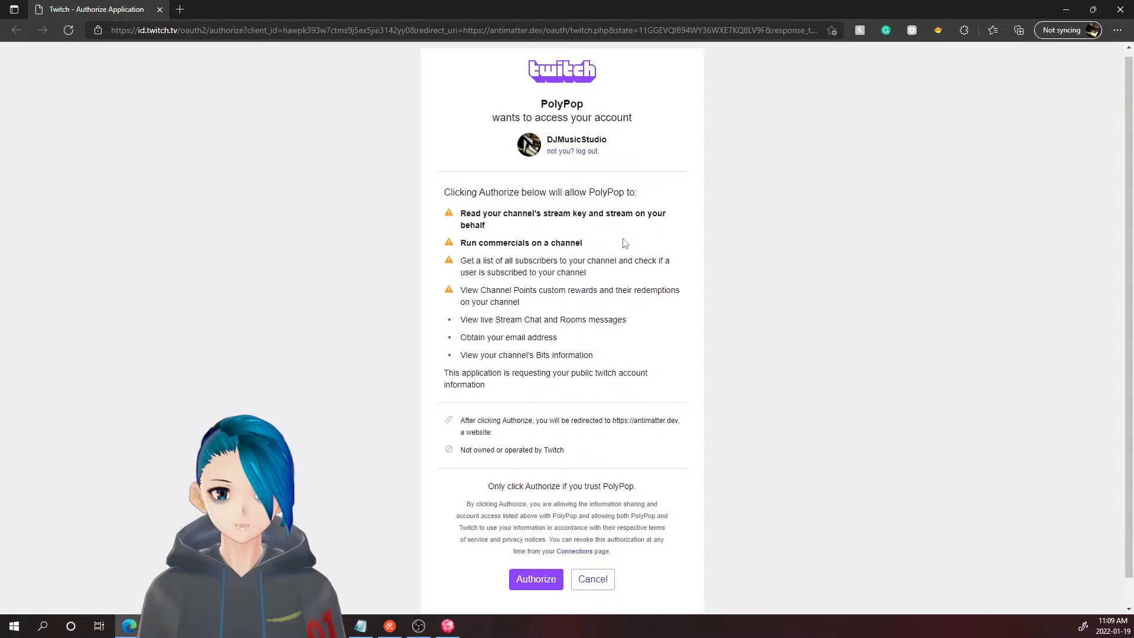
left_click_drag(467, 260, 632, 253)
left_click(632, 253)
left_click_drag(461, 273, 601, 268)
left_click(601, 269)
left_click_drag(461, 289, 522, 303)
left_click(534, 305)
left_click_drag(461, 320, 632, 327)
left_click(628, 336)
- Read the trust, terms and revocation notes, then open Twitch Connections settings in a new tab
mouse_move(454, 633)
left_click_drag(584, 485, 653, 490)
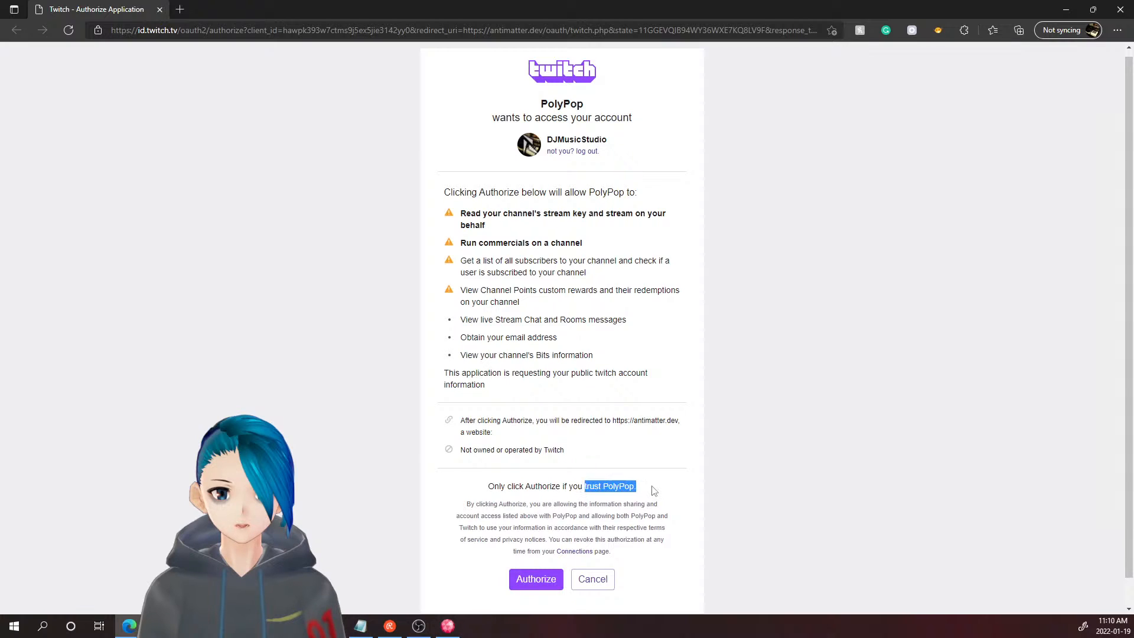
left_click(652, 490)
left_click_drag(590, 527, 484, 543)
left_click_drag(496, 551, 549, 546)
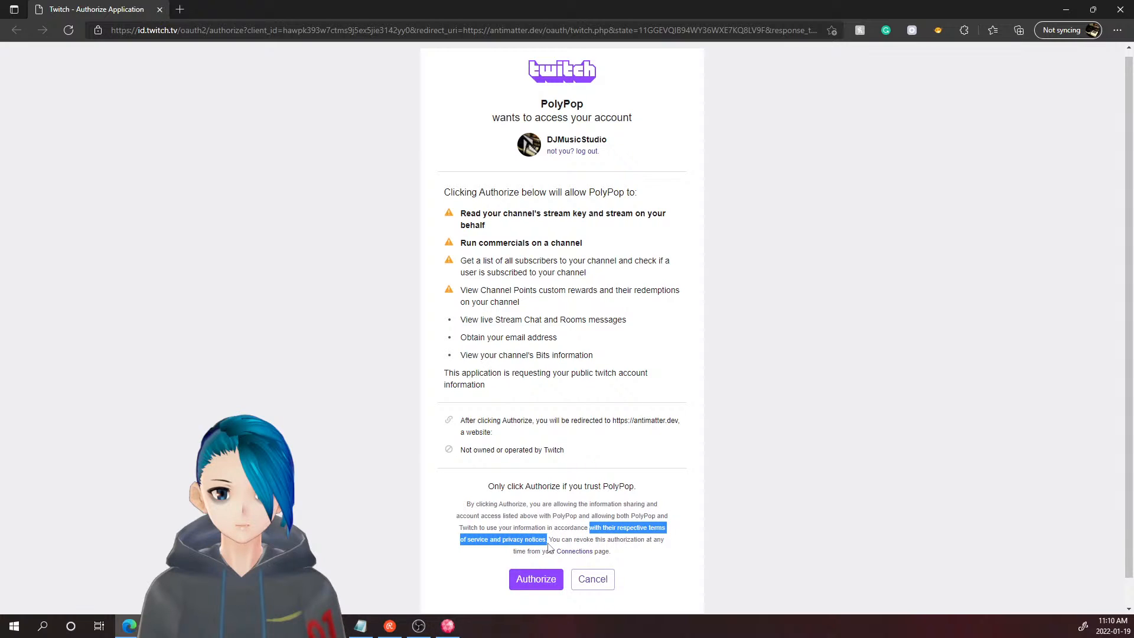
left_click(549, 547)
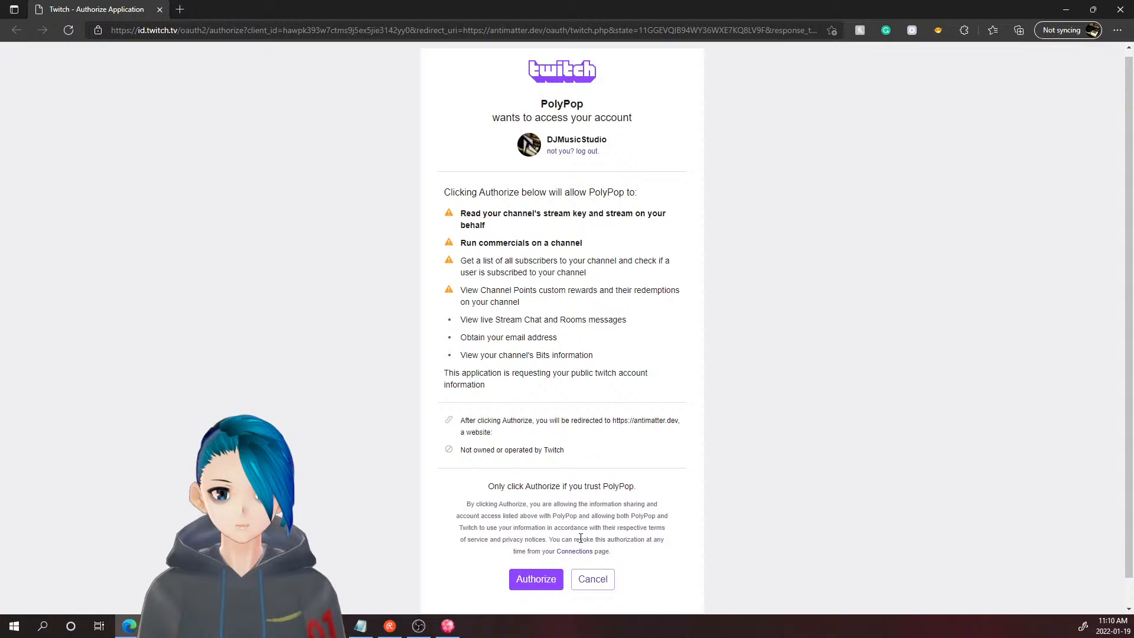
left_click_drag(574, 539, 527, 553)
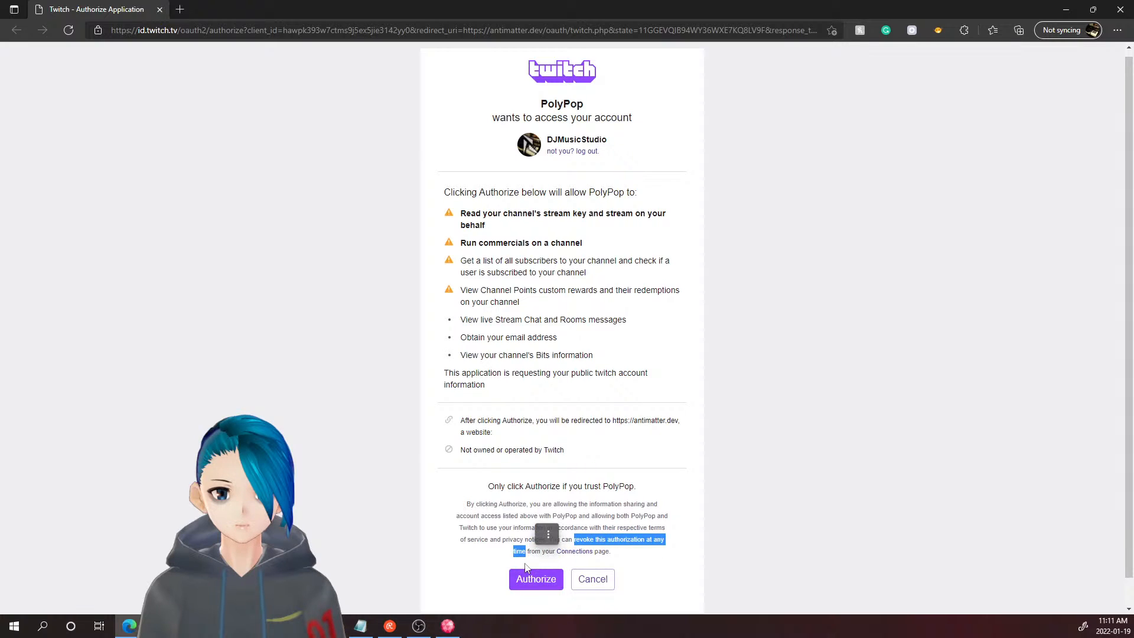
left_click(540, 535)
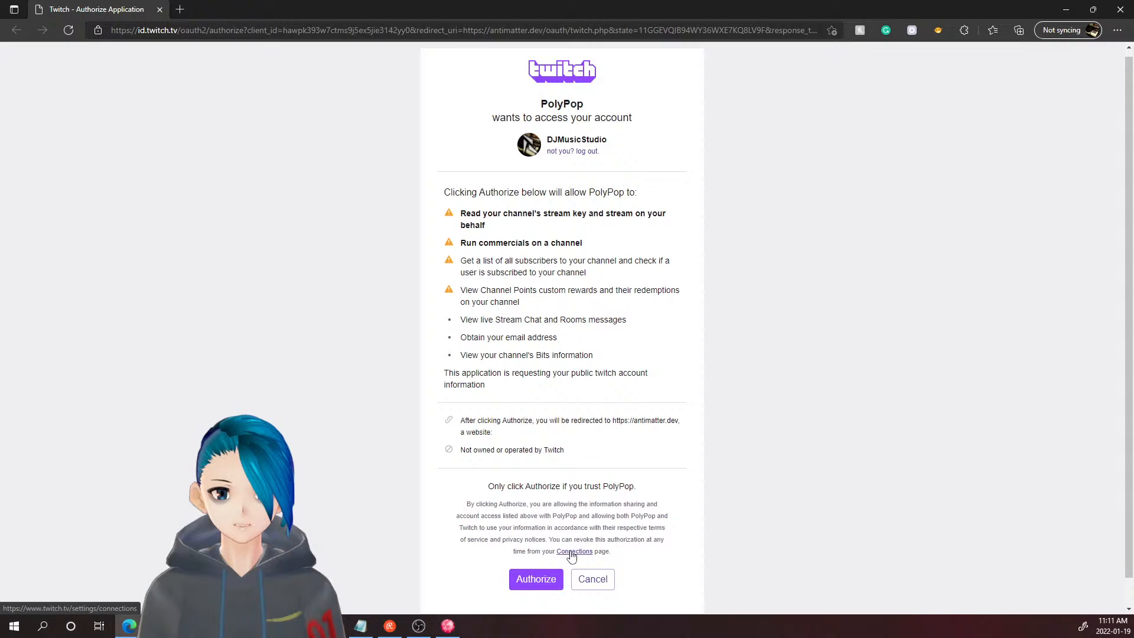
middle_click(571, 553)
left_click(215, 9)
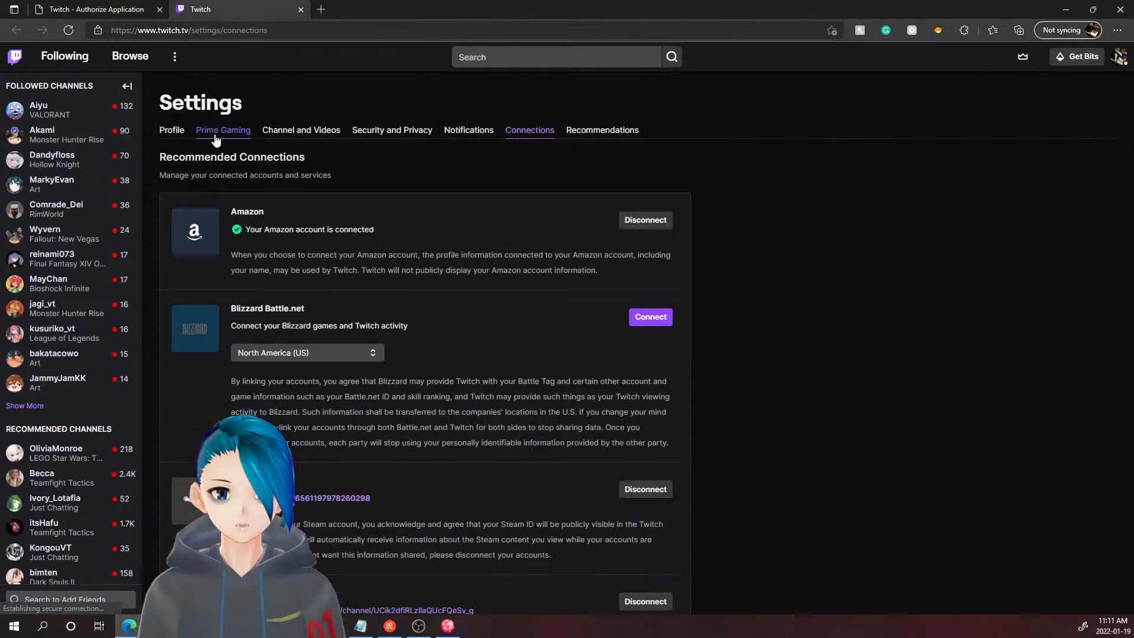
- Disconnect the Streamlabs (Bits) and Streamlabs connections, then return to the PolyPop authorization tab
scroll(281, 218, "down", 2)
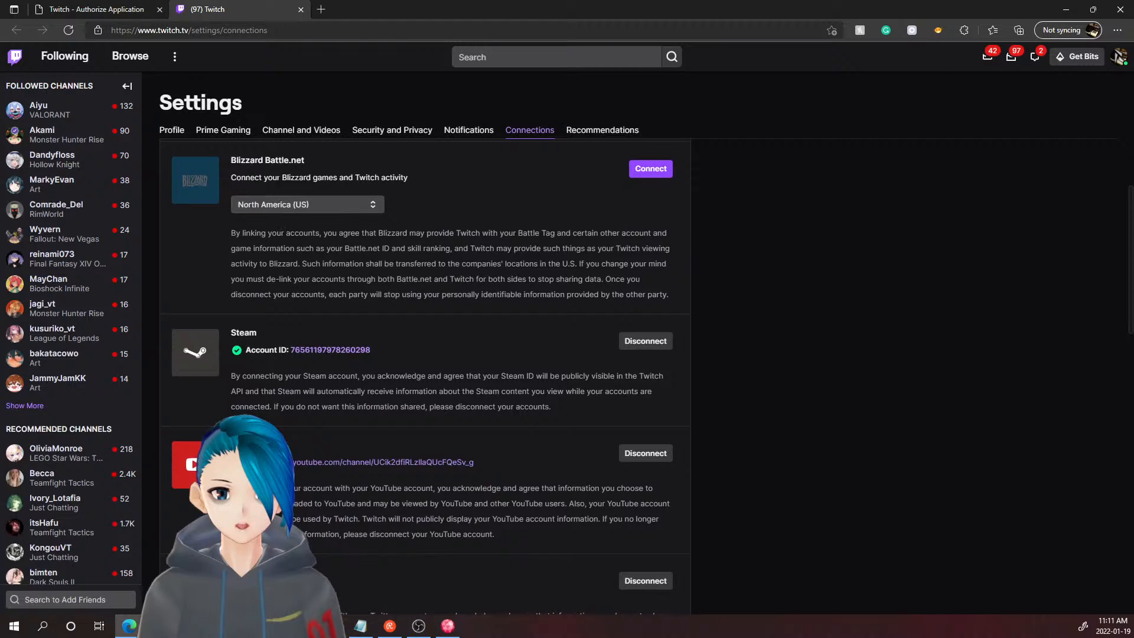
scroll(282, 261, "down", 4)
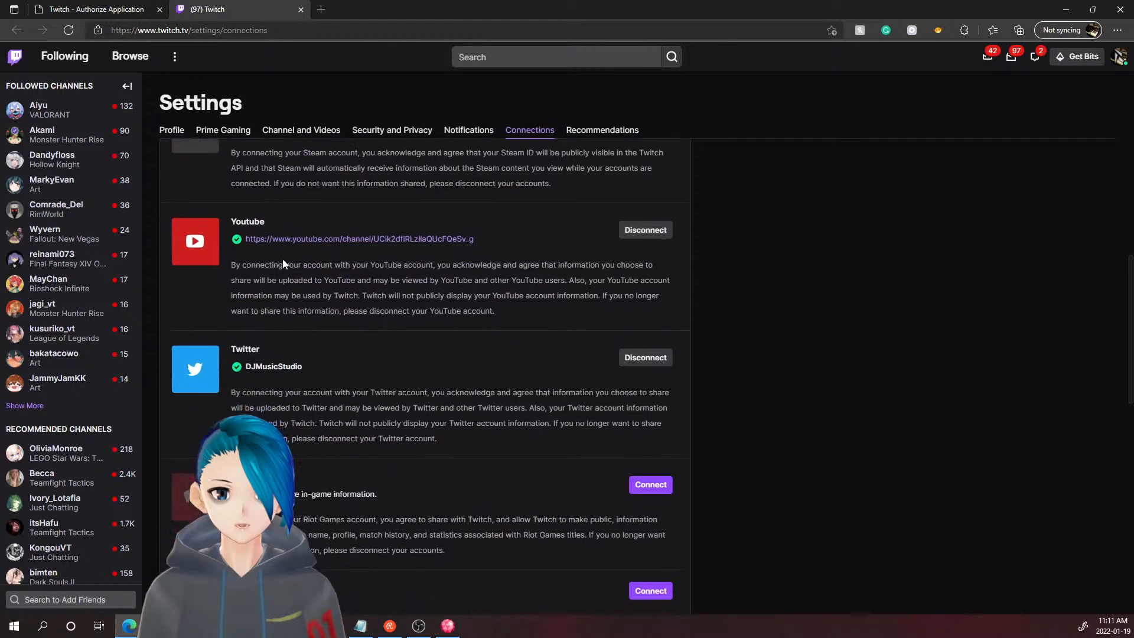
scroll(283, 264, "down", 4)
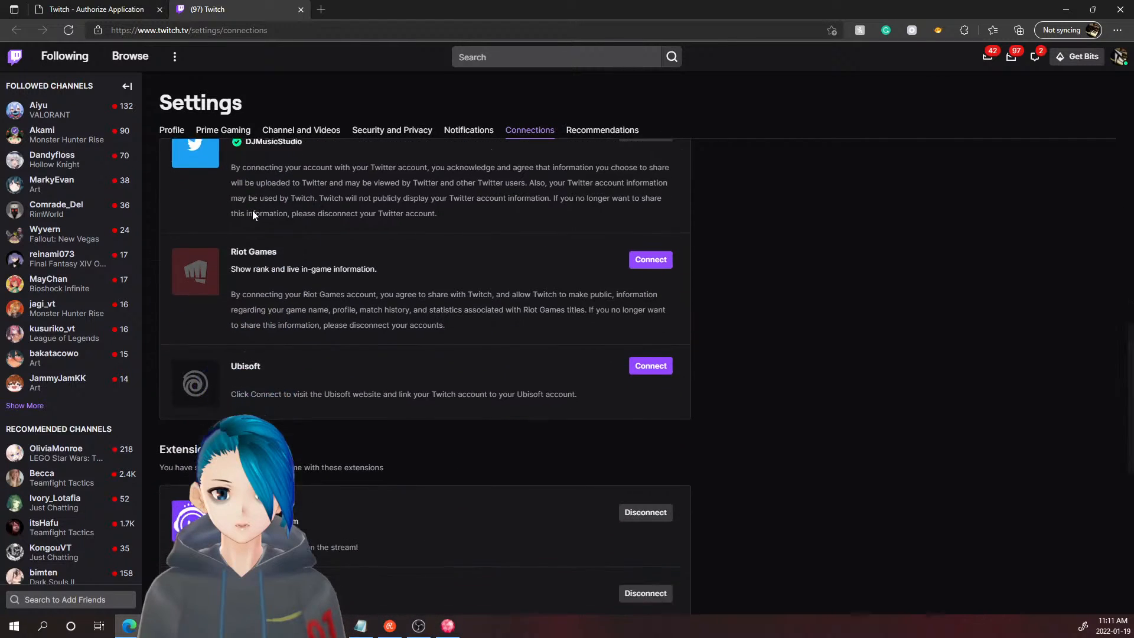
scroll(253, 212, "down", 8)
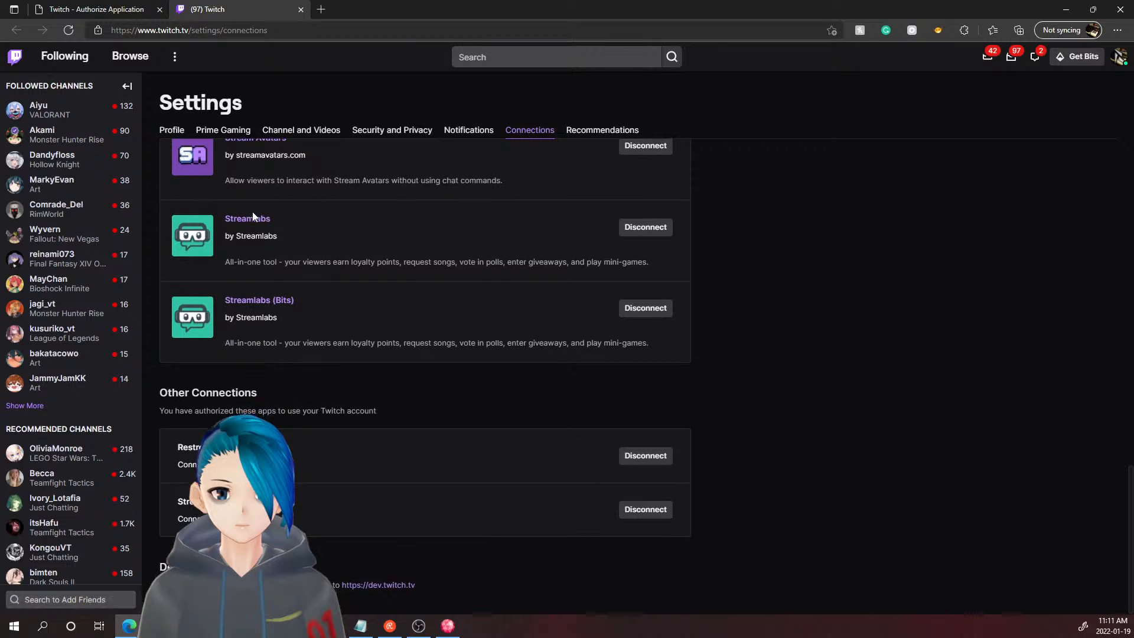
scroll(253, 211, "up", 7)
scroll(566, 456, "down", 5)
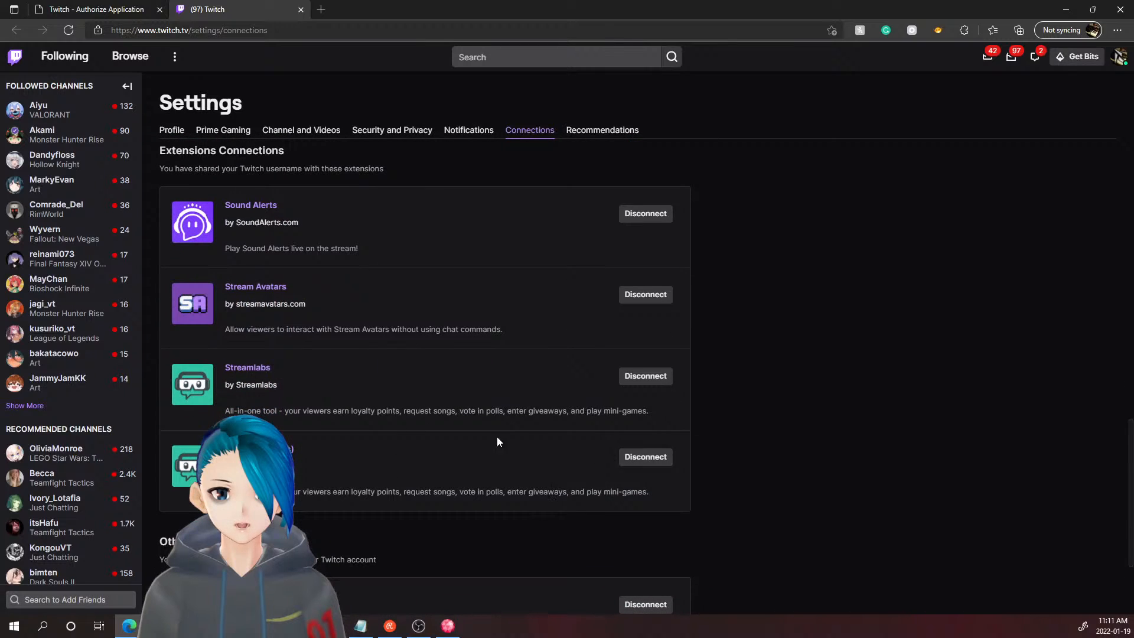
left_click(644, 458)
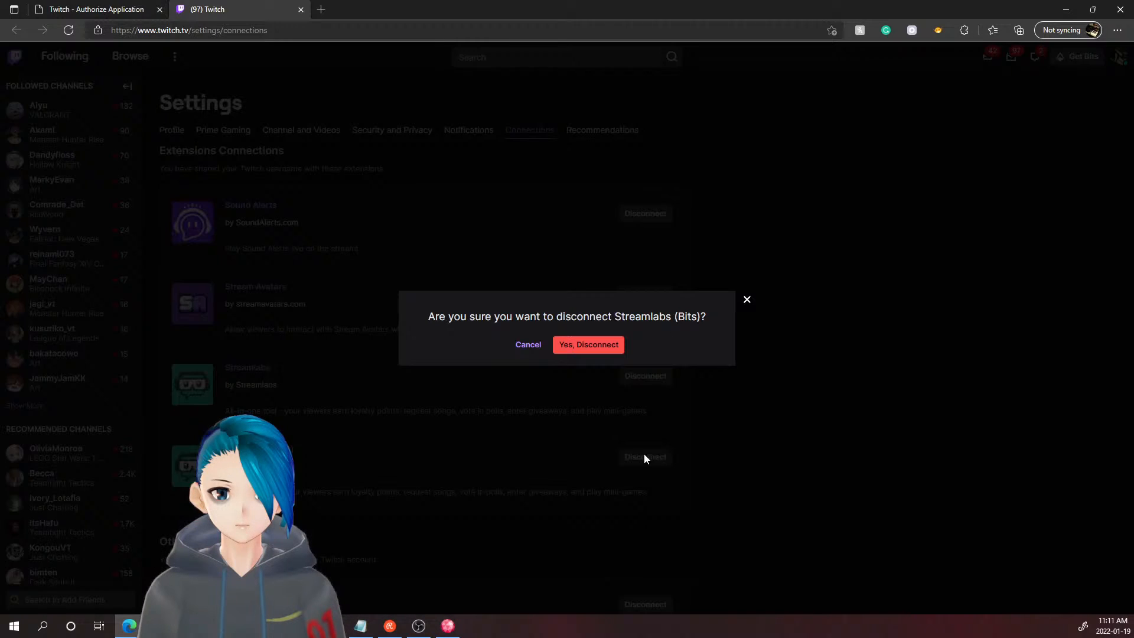
left_click(597, 351)
left_click(634, 375)
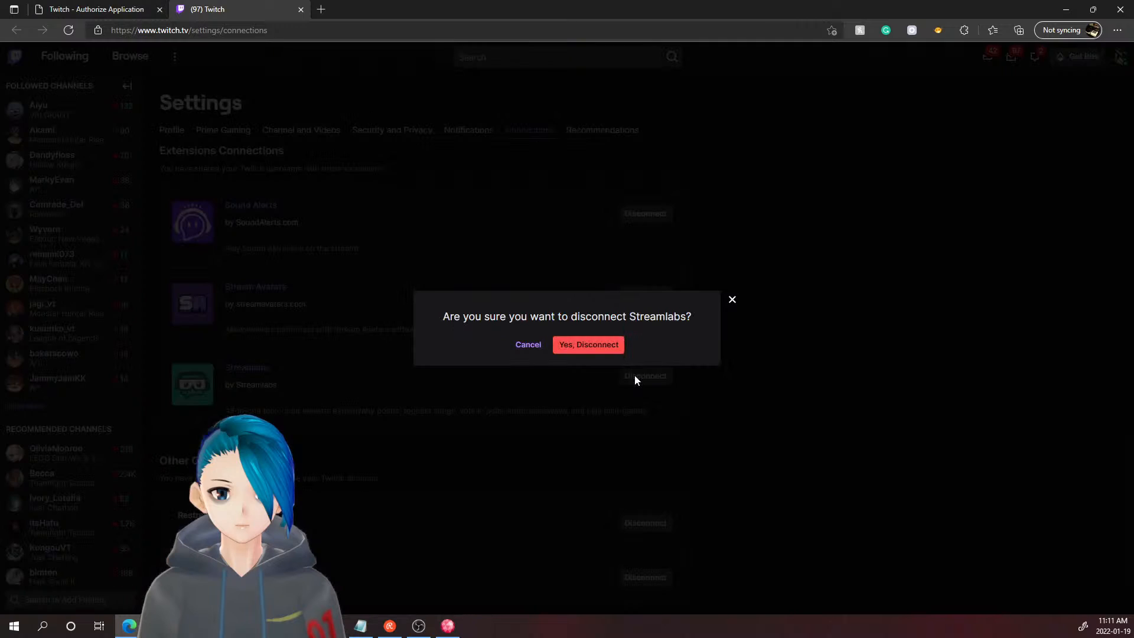
left_click(596, 349)
scroll(495, 339, "up", 10)
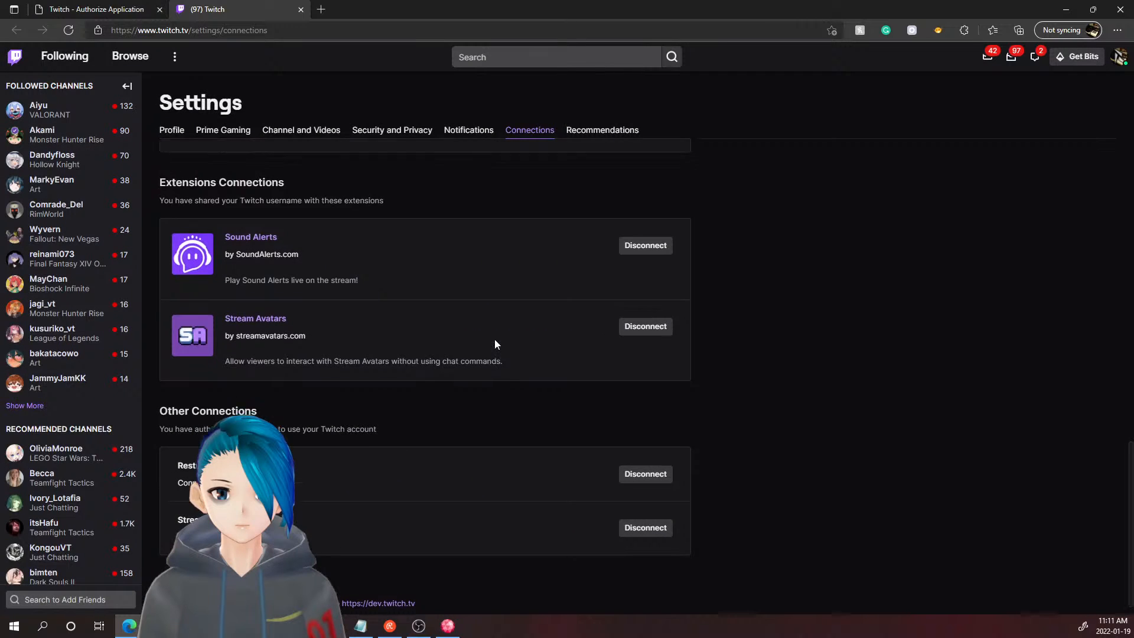
left_click(91, 10)
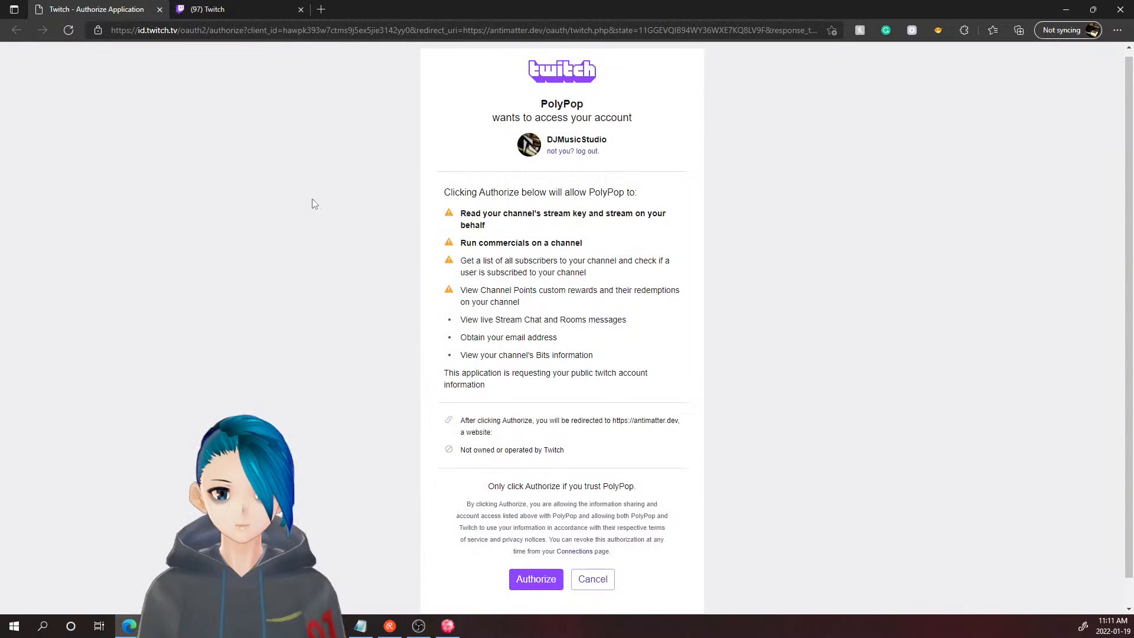
- Authorize PolyPop, verify it under Other Connections after reloading, and return to the confirmation tab
left_click(528, 576)
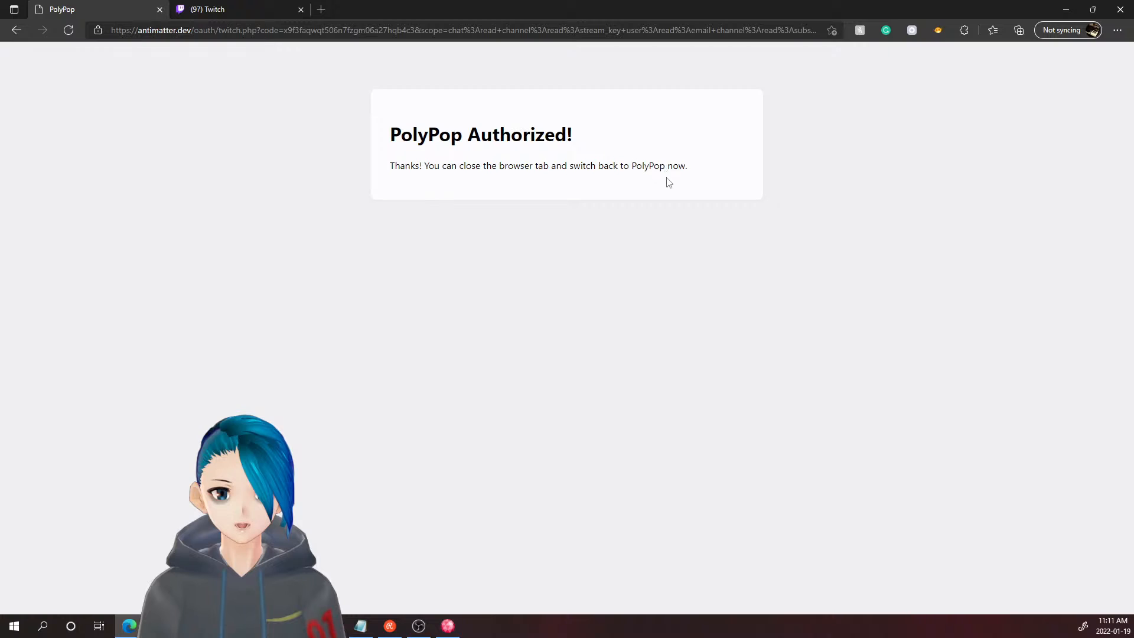
left_click(219, 9)
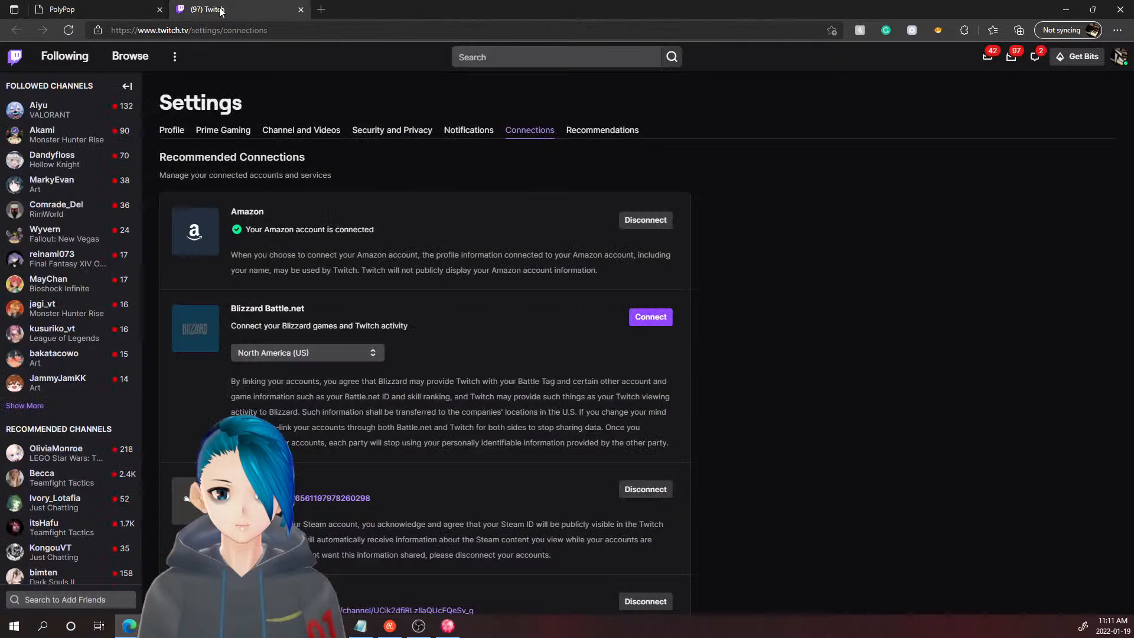
left_click(69, 34)
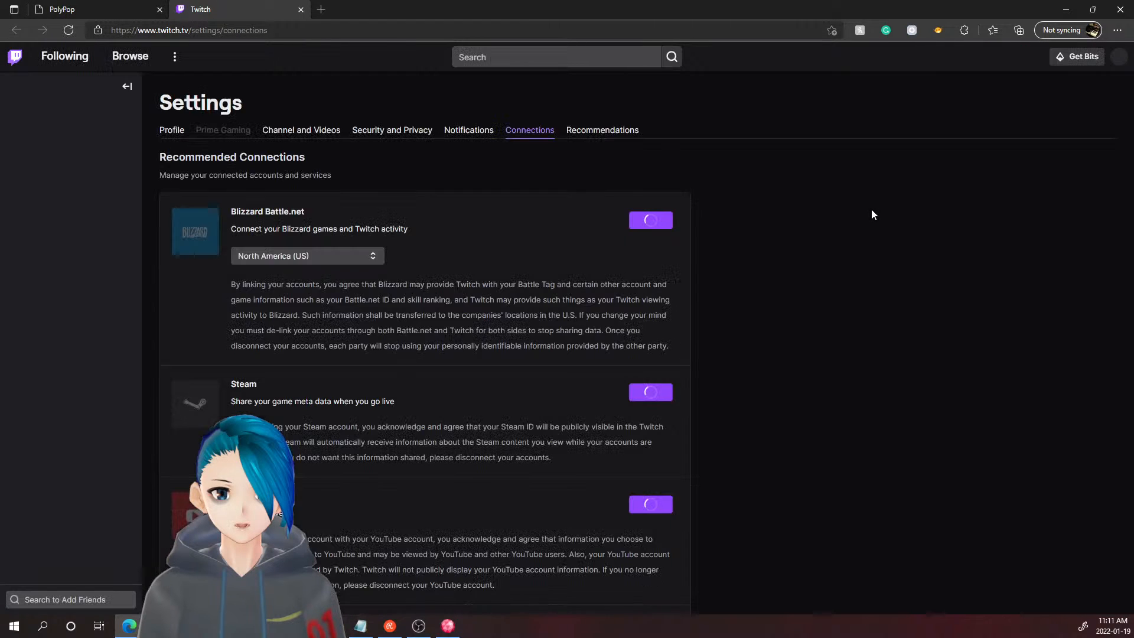
scroll(851, 230, "down", 7)
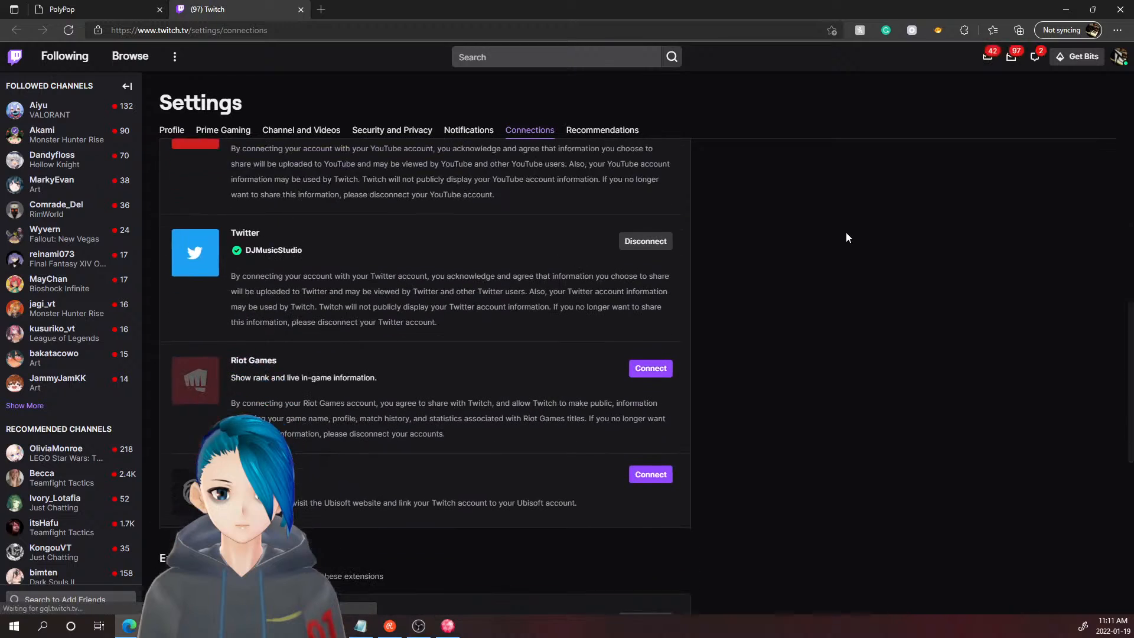
scroll(845, 235, "down", 10)
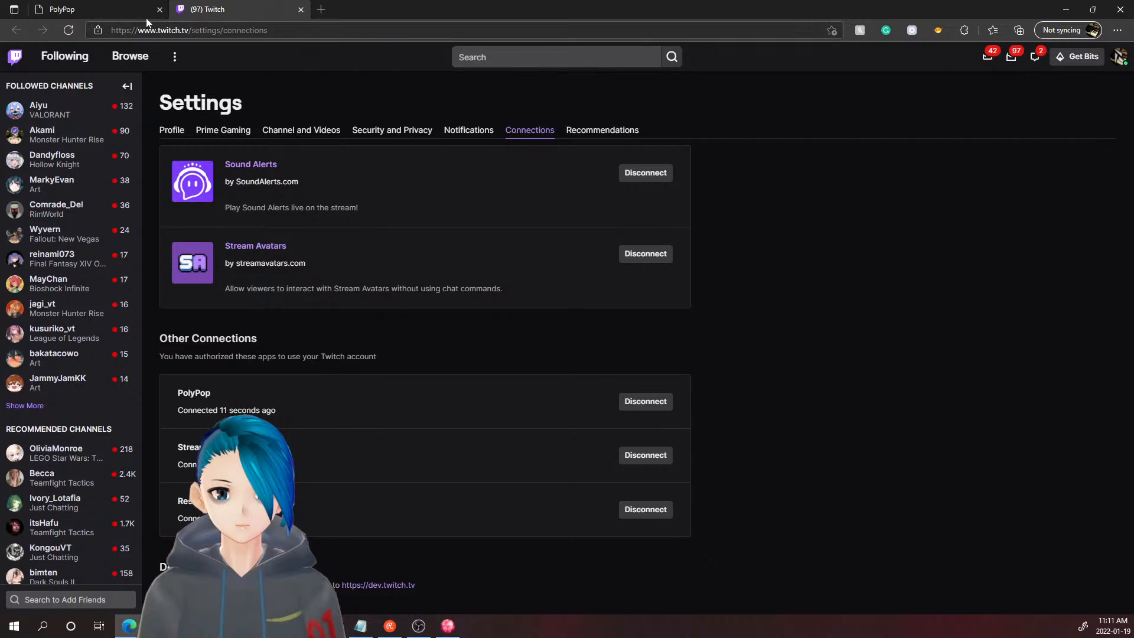
left_click(123, 6)
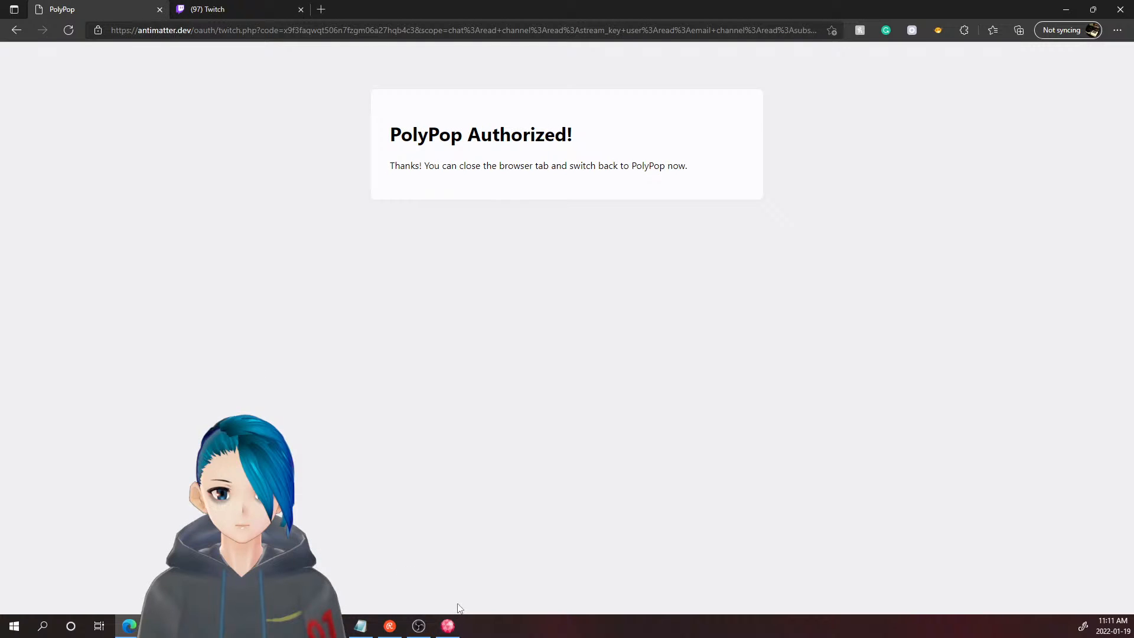
- Bring PolyPop Live forward, close the PolyPop Authorized browser tab, and cancel Waiting For Authorization
left_click(447, 626)
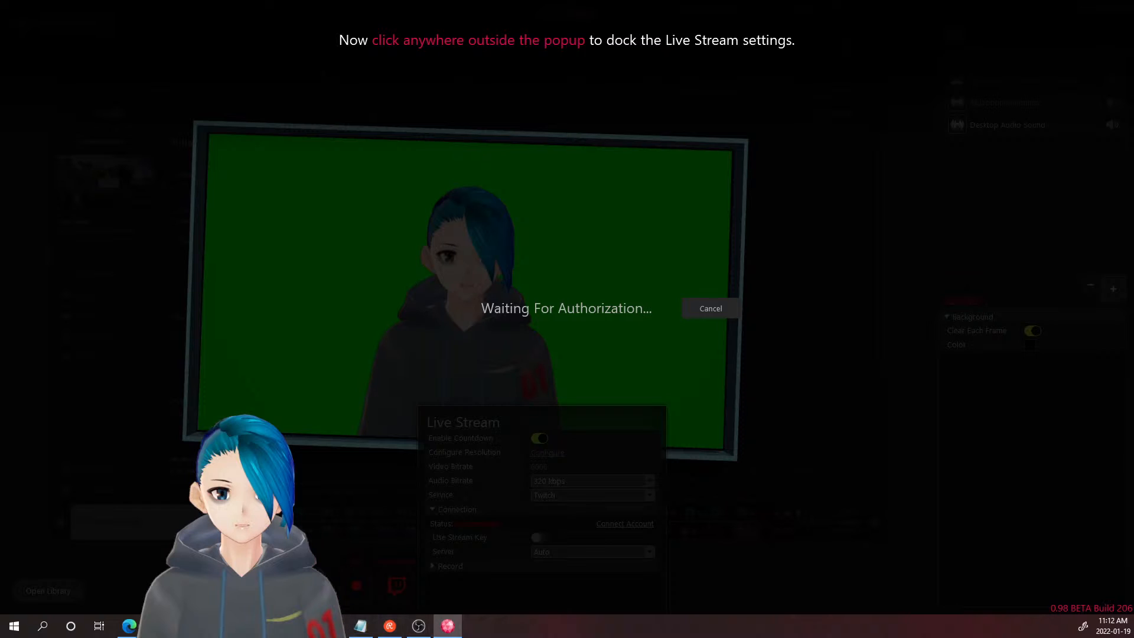
mouse_move(128, 626)
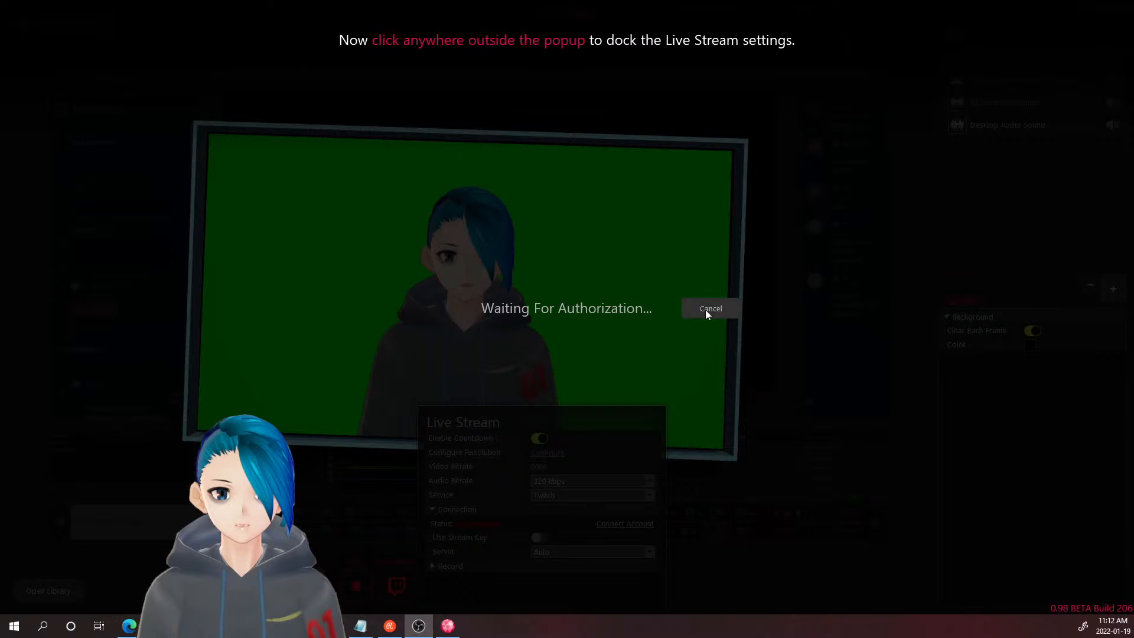
left_click(498, 353)
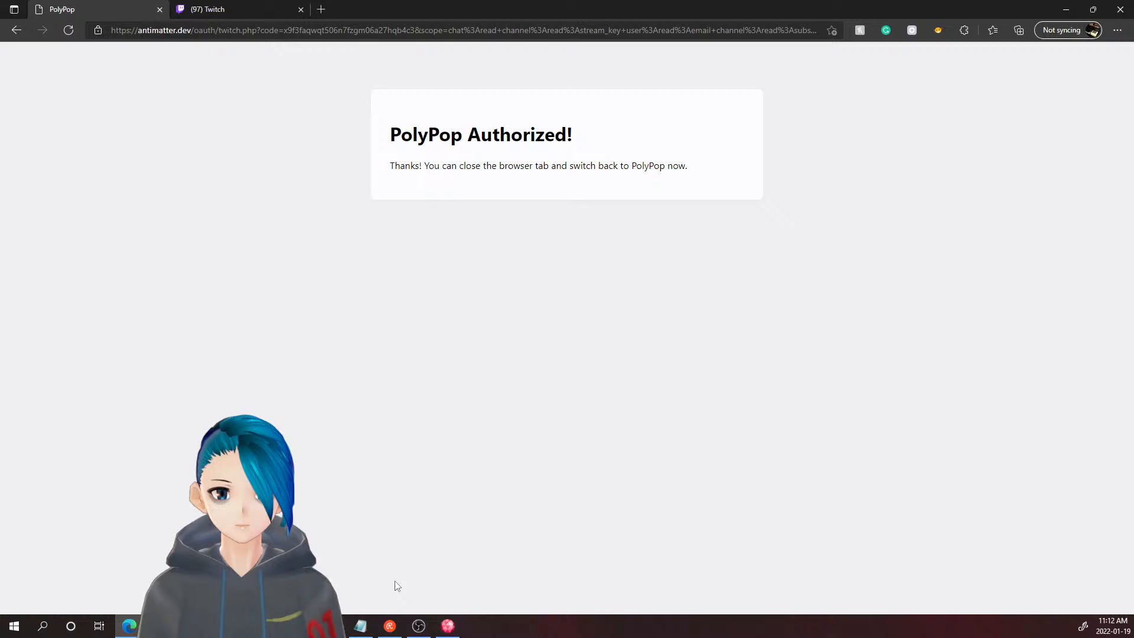
left_click_drag(498, 458, 507, 454)
left_click(641, 350)
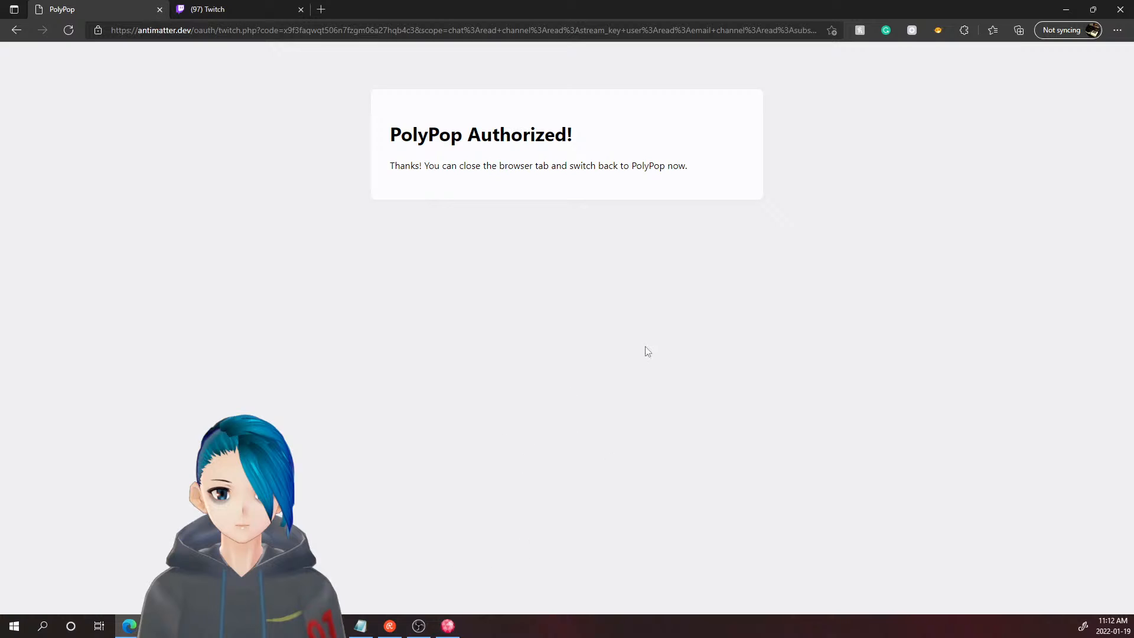
middle_click(129, 15)
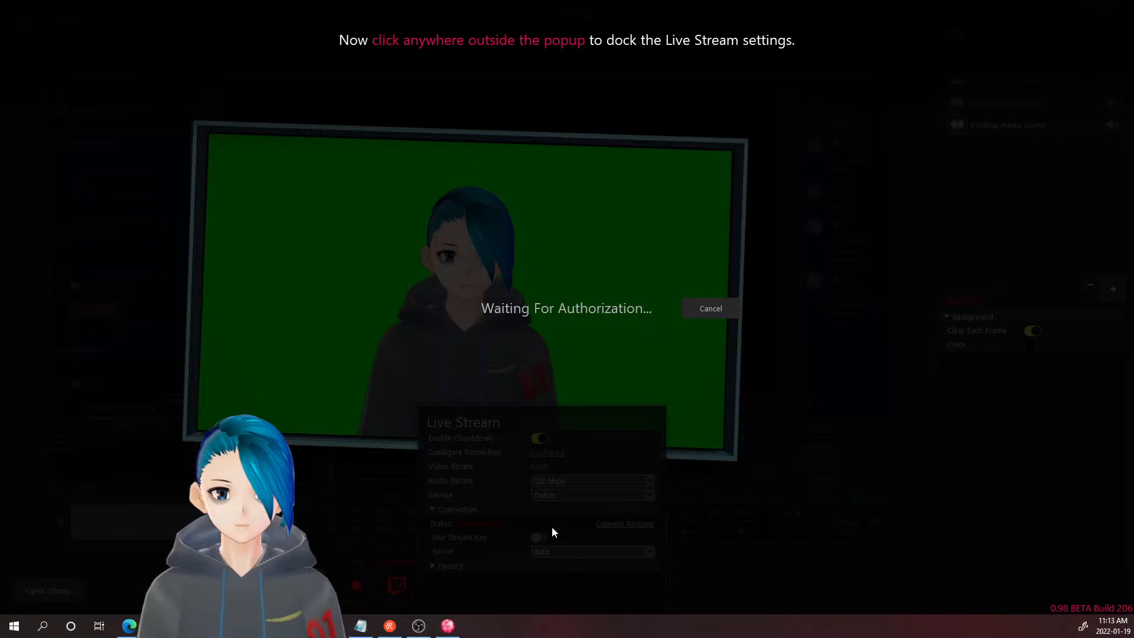
left_click(713, 303)
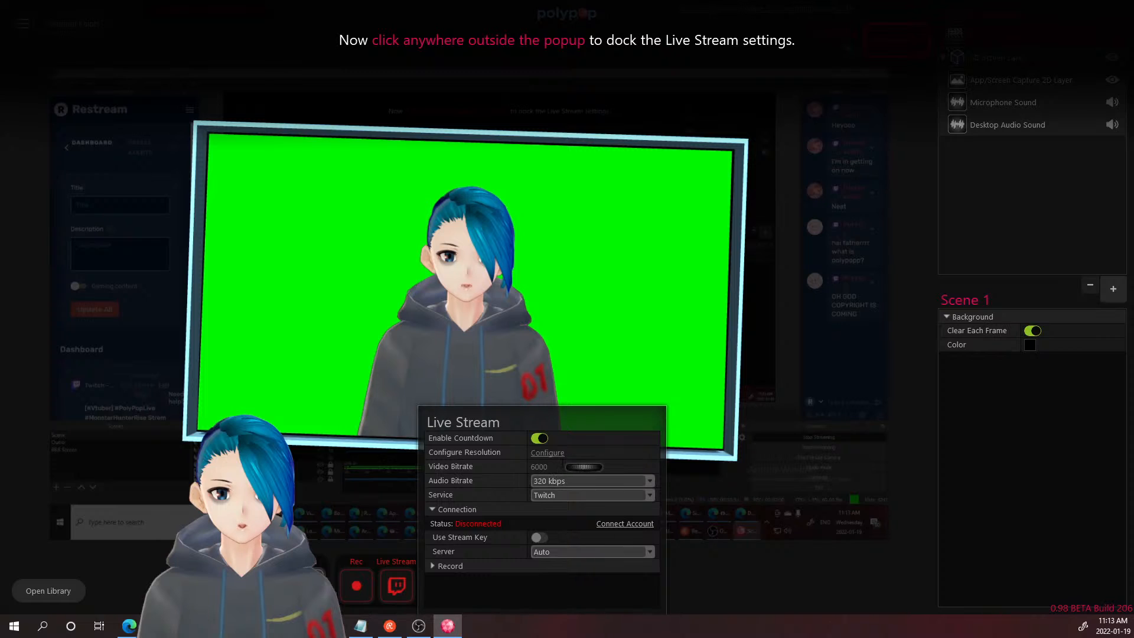
- Drag the Video Bitrate jog slider down from 6000 to about 3939
left_click_drag(569, 466, 814, 474)
left_click_drag(83, 466, 392, 467)
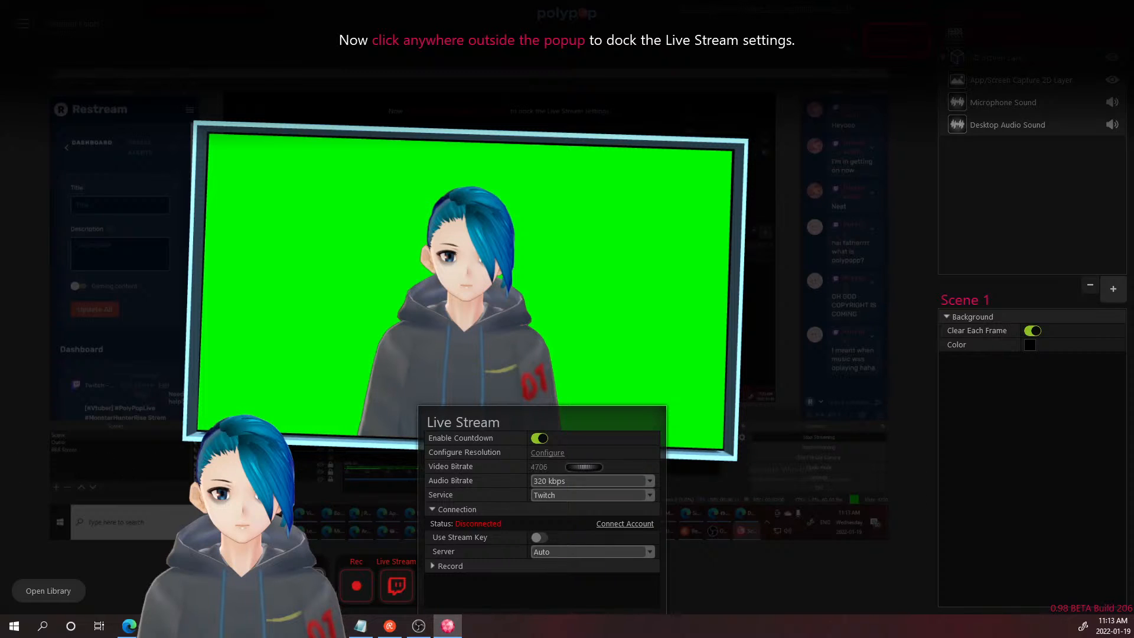
mouse_move(491, 465)
left_mouse_down()
mouse_move(586, 465)
mouse_move(481, 475)
left_mouse_up()
left_click_drag(299, 478, 132, 479)
- Dock the Live Stream settings, step through the introduction tutorial, and collect the prize
left_click(791, 541)
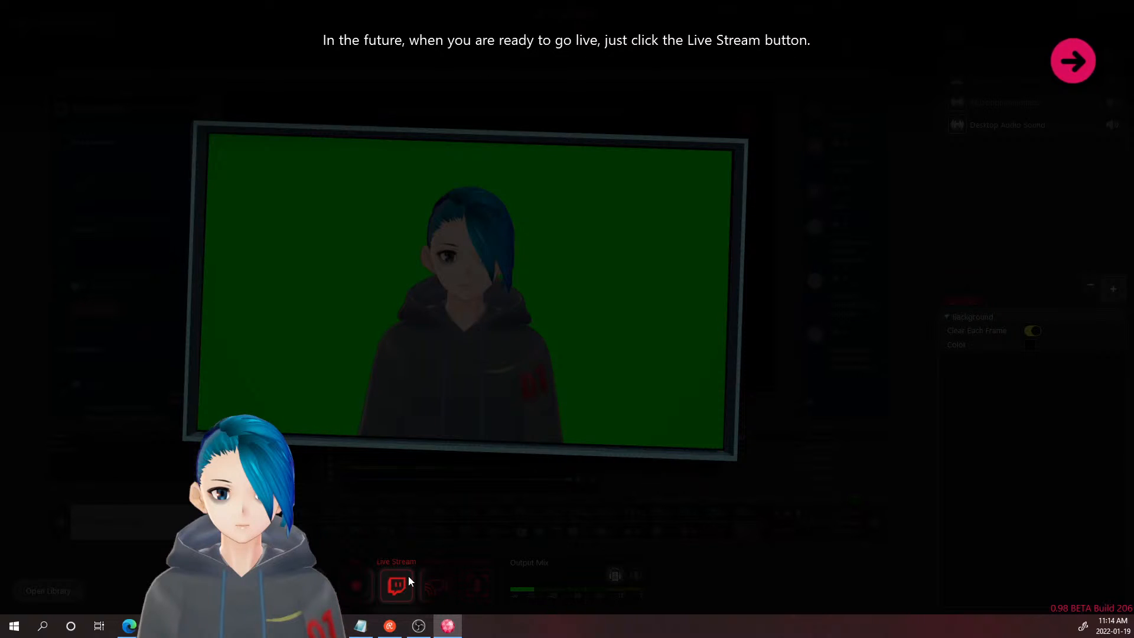
left_click(1065, 57)
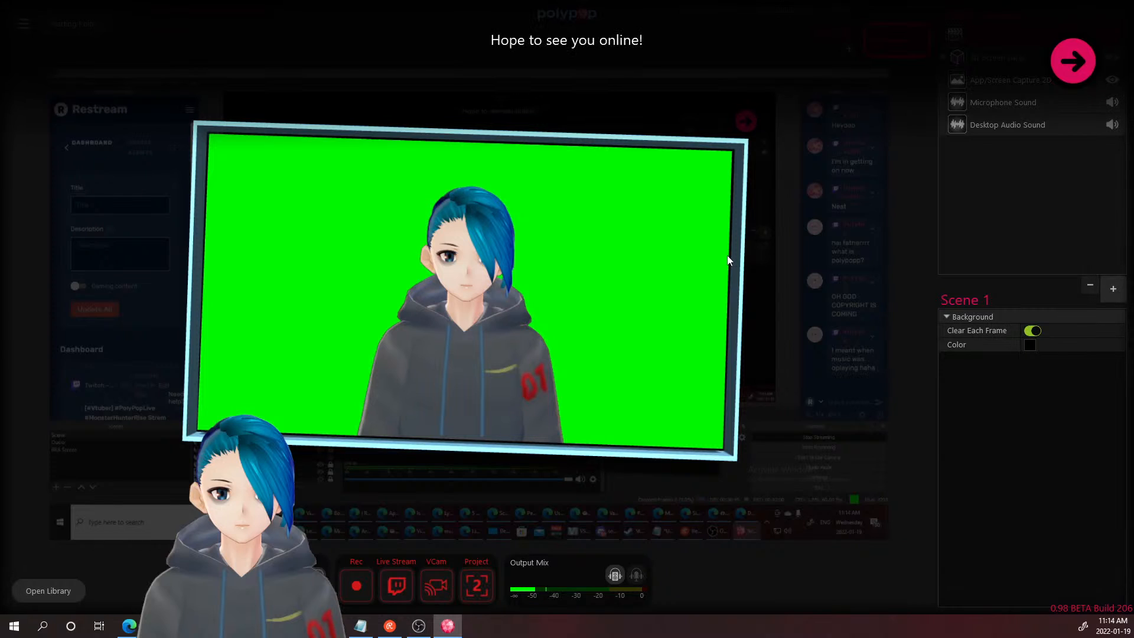
left_click(1073, 59)
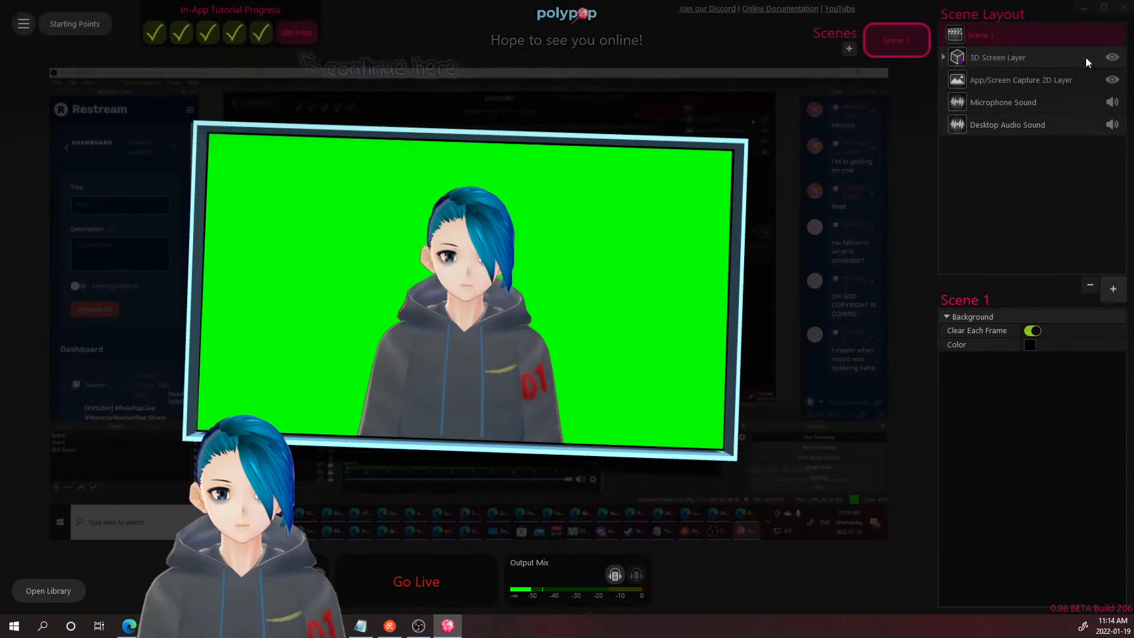
left_click(303, 36)
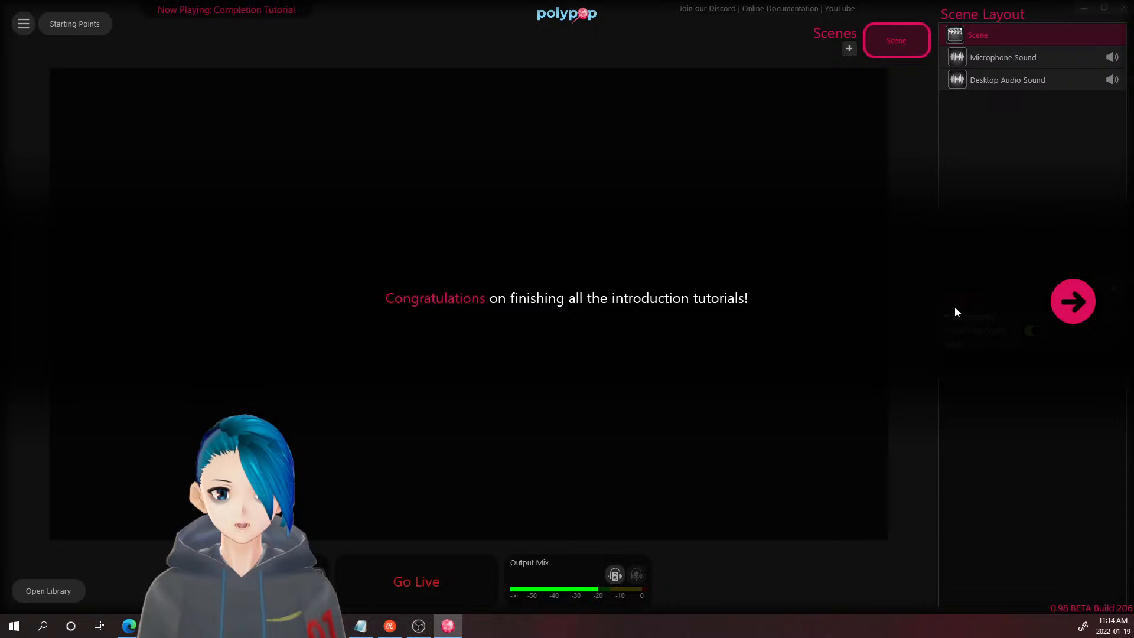
- Finish the completion captions to get the Tutorial Trophy, deselect it, and minimize PolyPop
left_click(1077, 303)
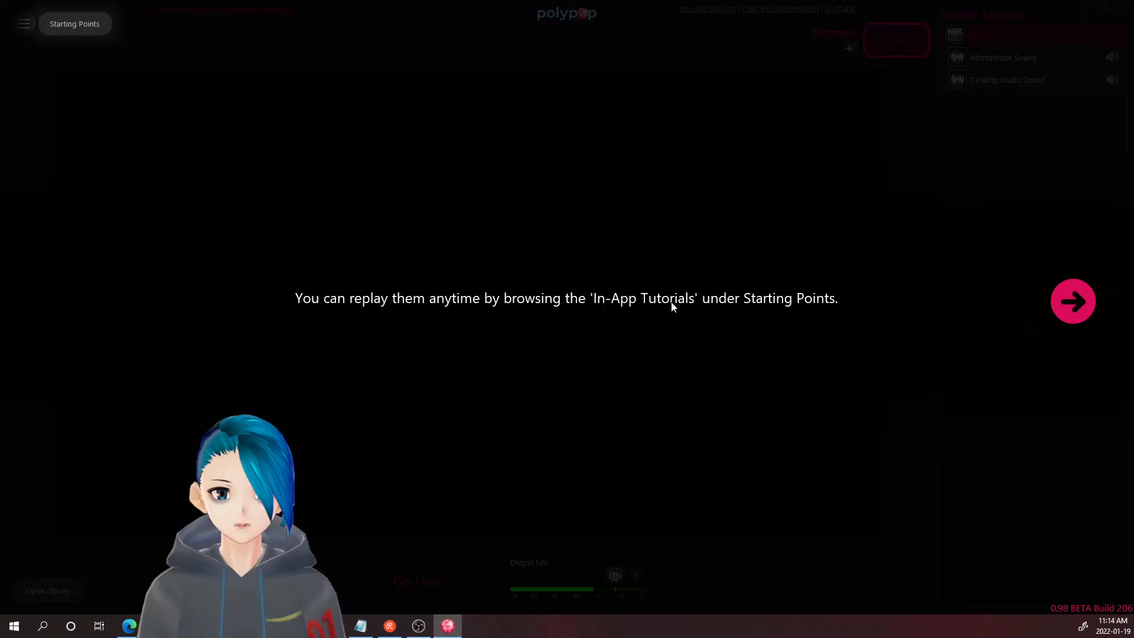
left_click(1073, 300)
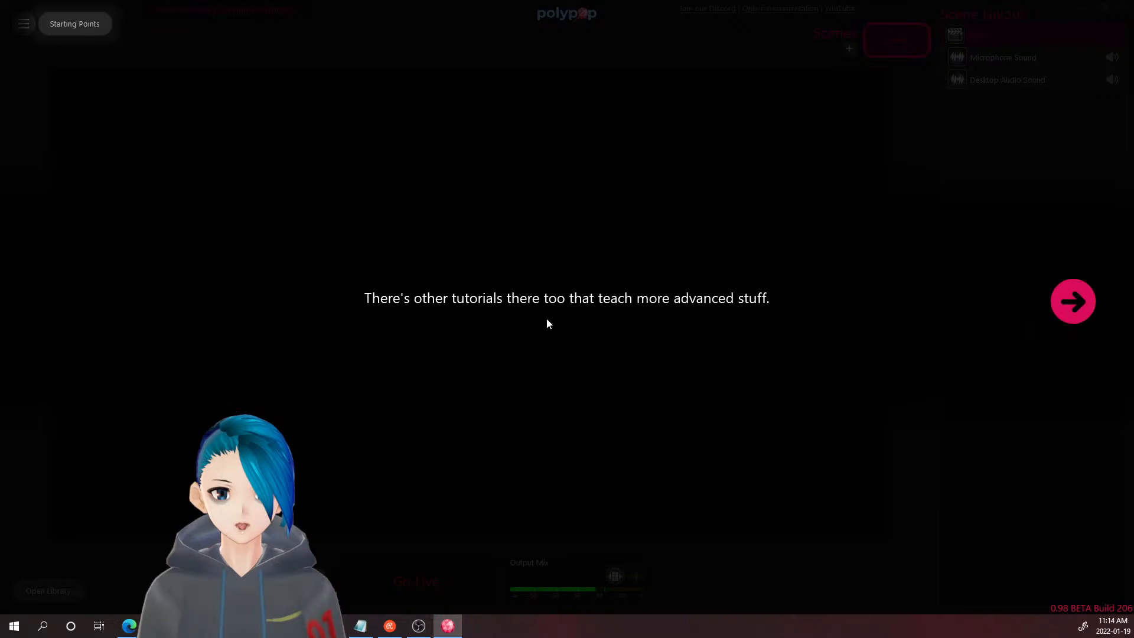
left_click(1078, 288)
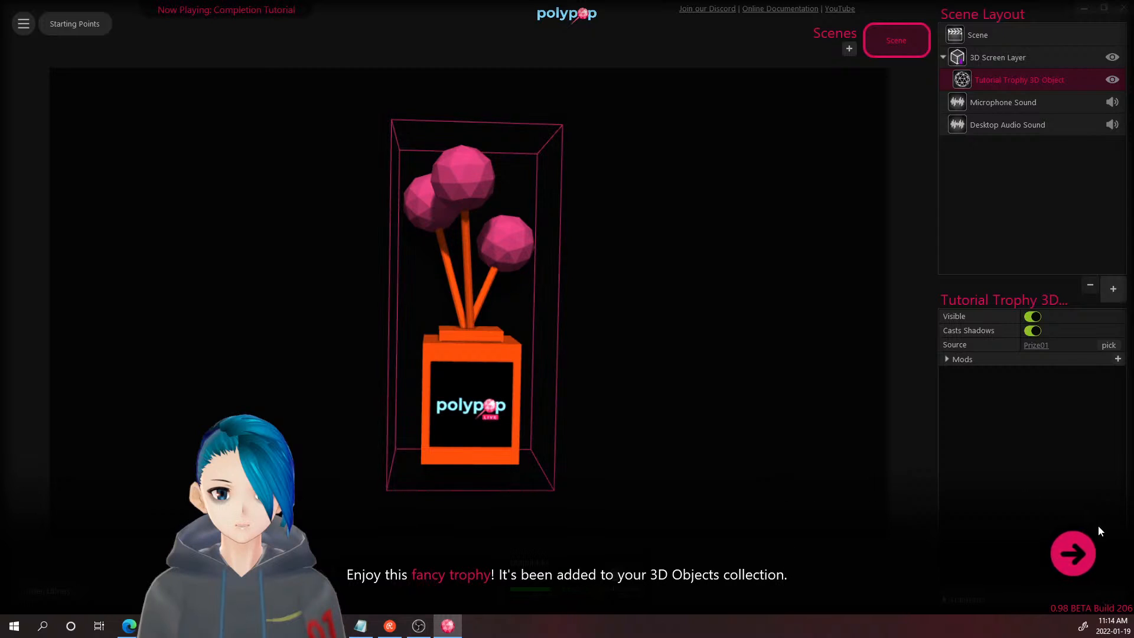
left_click(1079, 541)
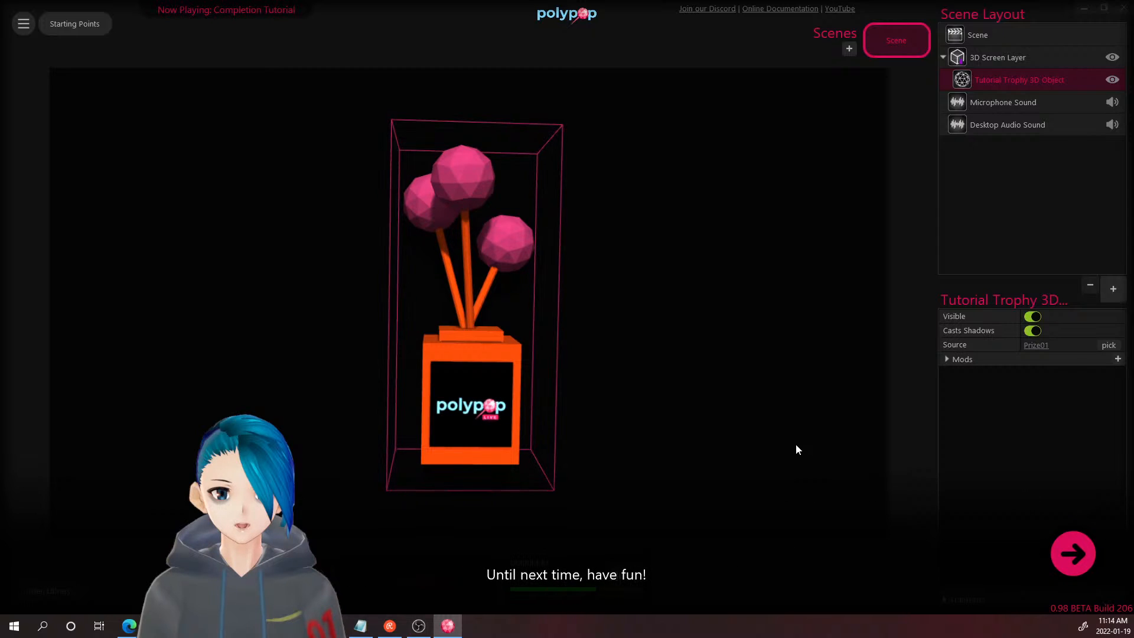
left_click(1082, 561)
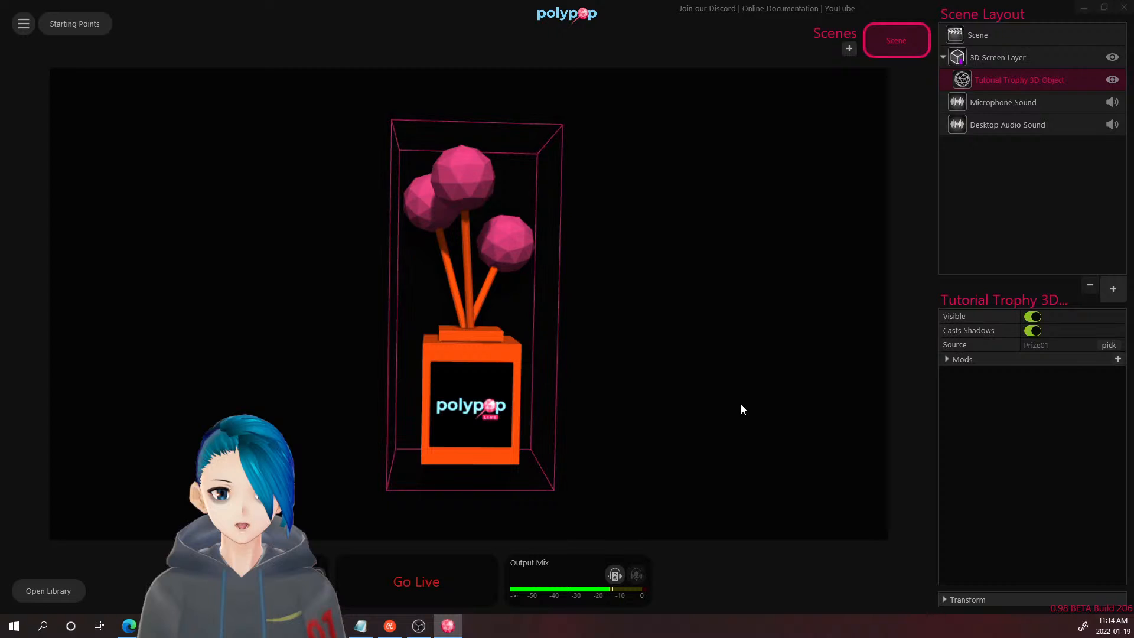
left_click(666, 321)
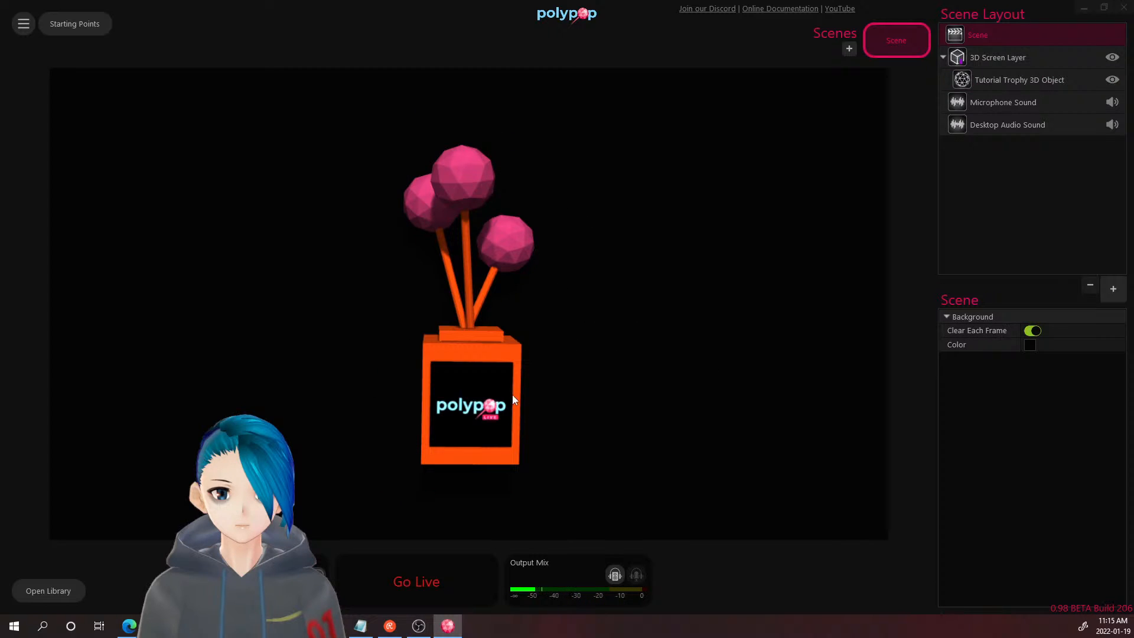
left_click(451, 628)
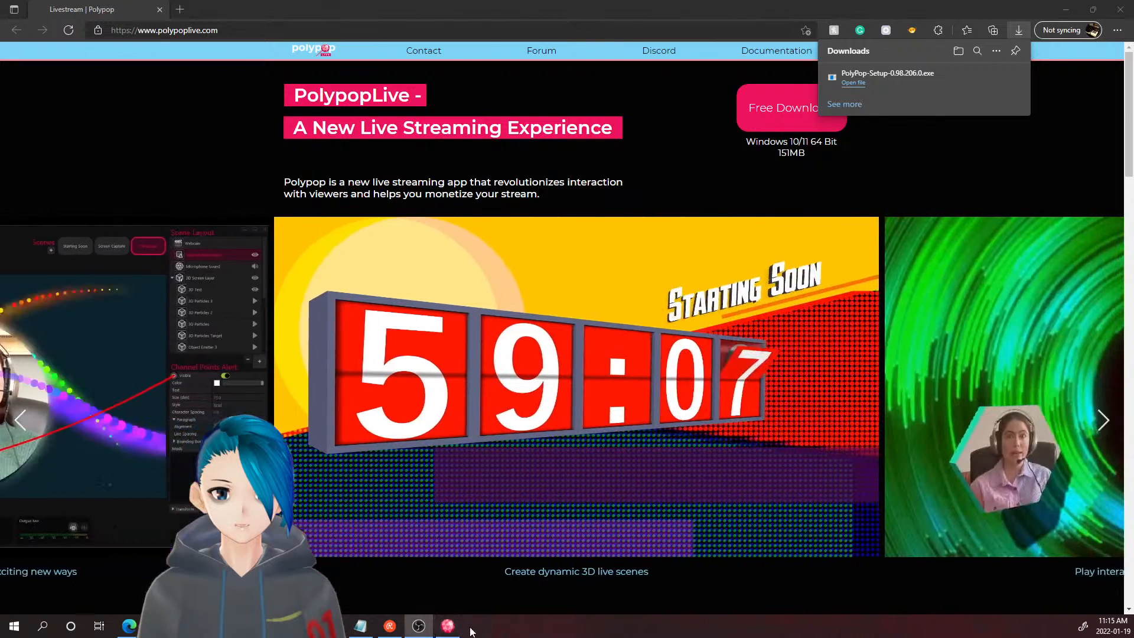
- Minimize PolyPop to reveal Edge, dismissing the downloads list and address-bar suggestions
left_click(448, 626)
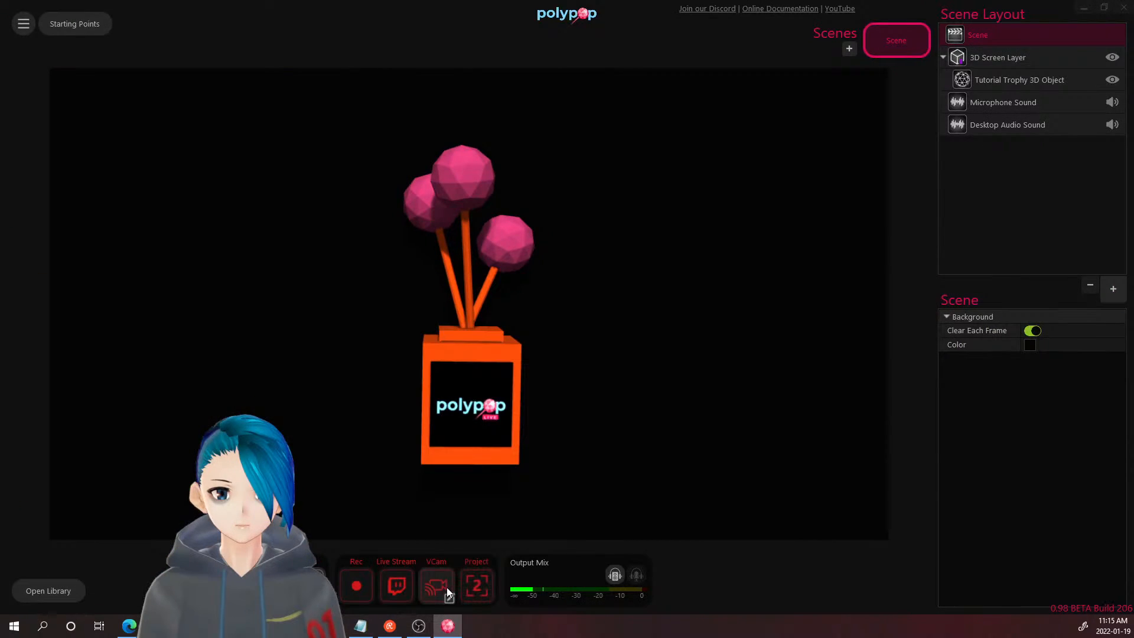
left_click(448, 601)
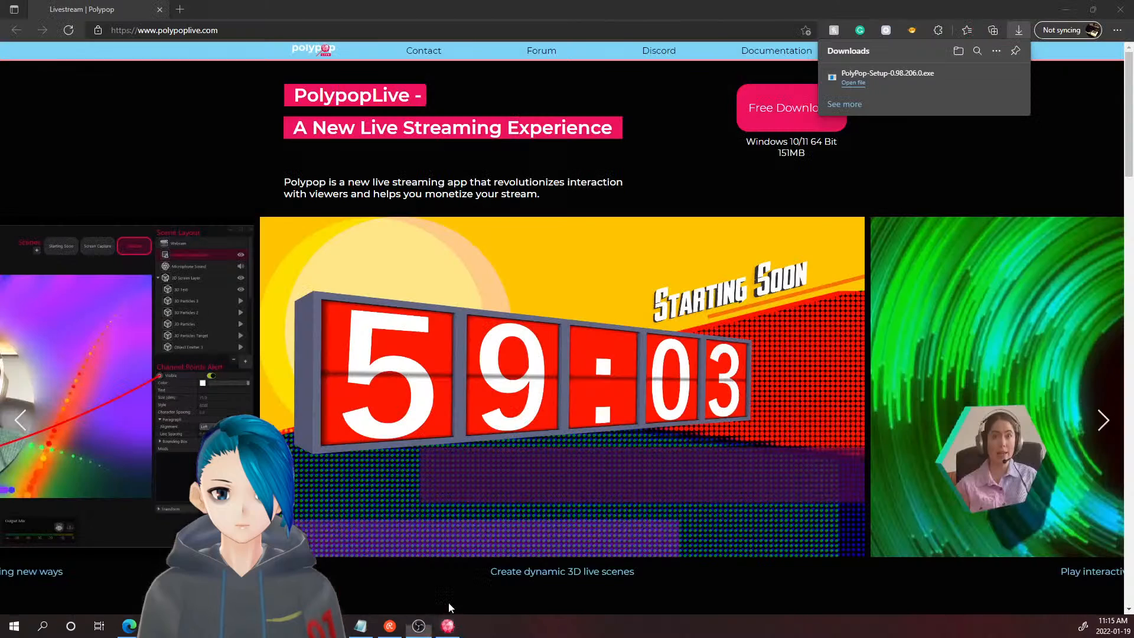
left_click(117, 91)
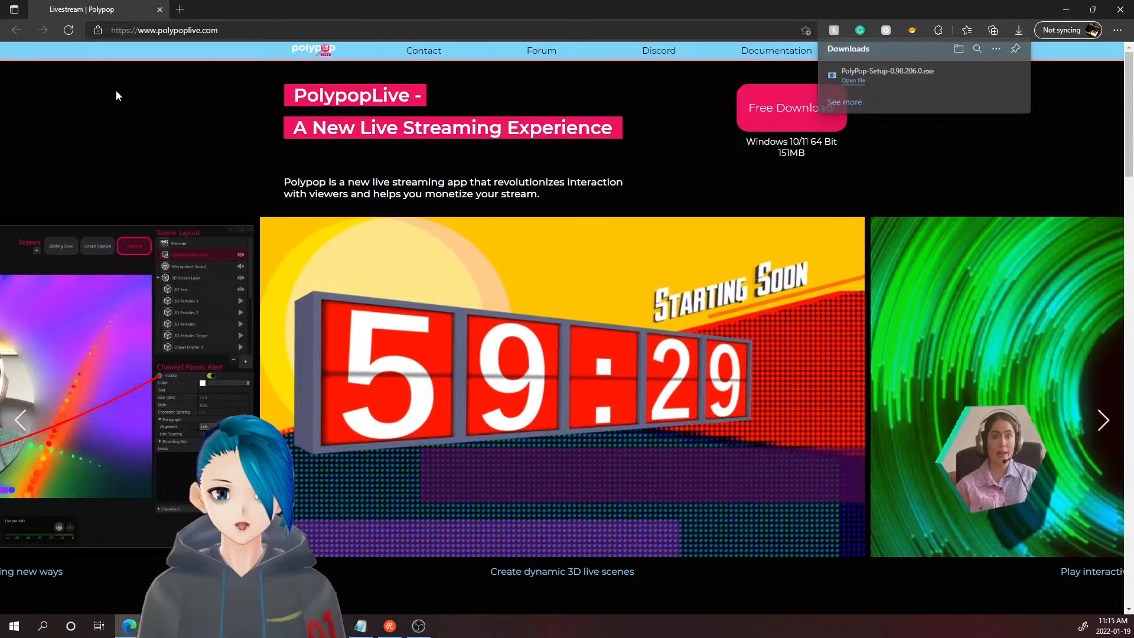
left_click(322, 30)
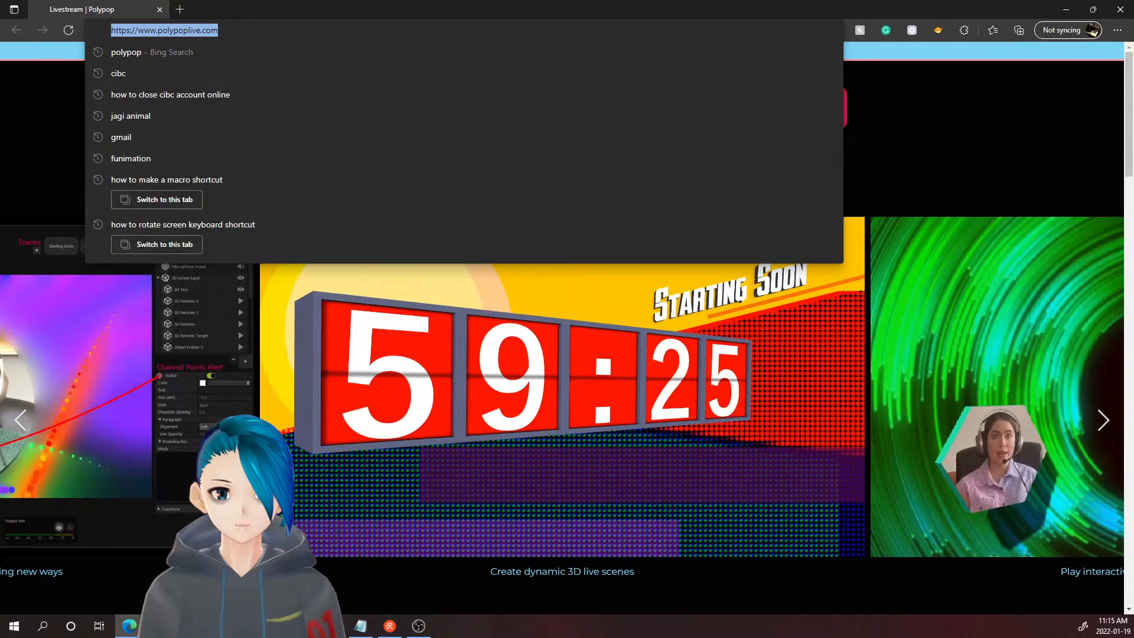
key("Escape")
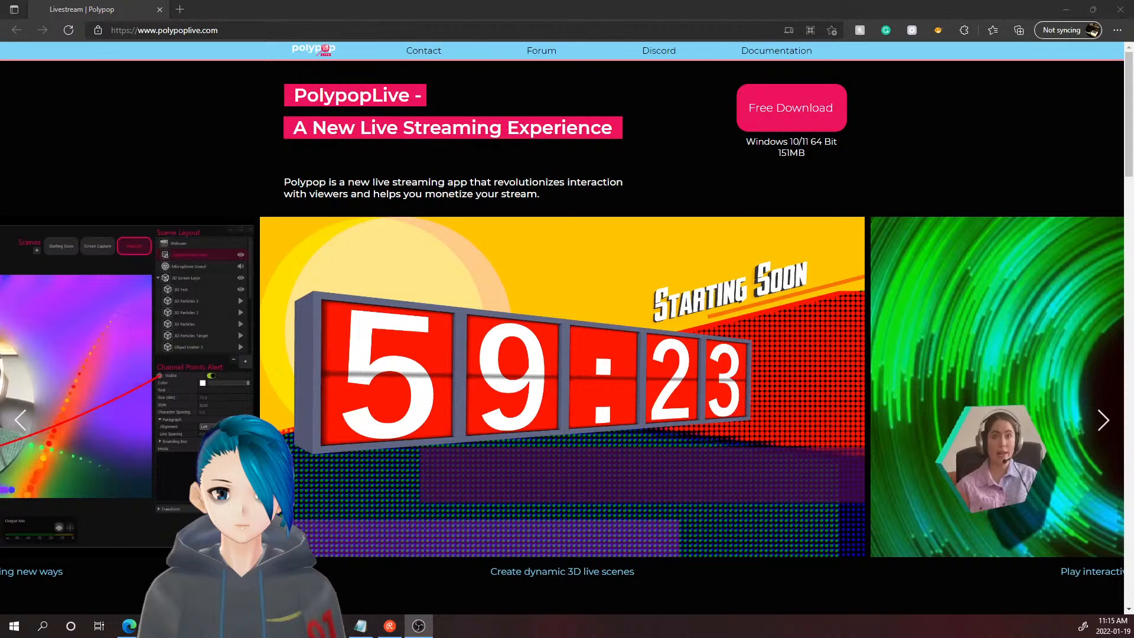
- Scroll through the polypoplive.com feature sections down to the footer and back up
scroll(84, 516, "down", 8)
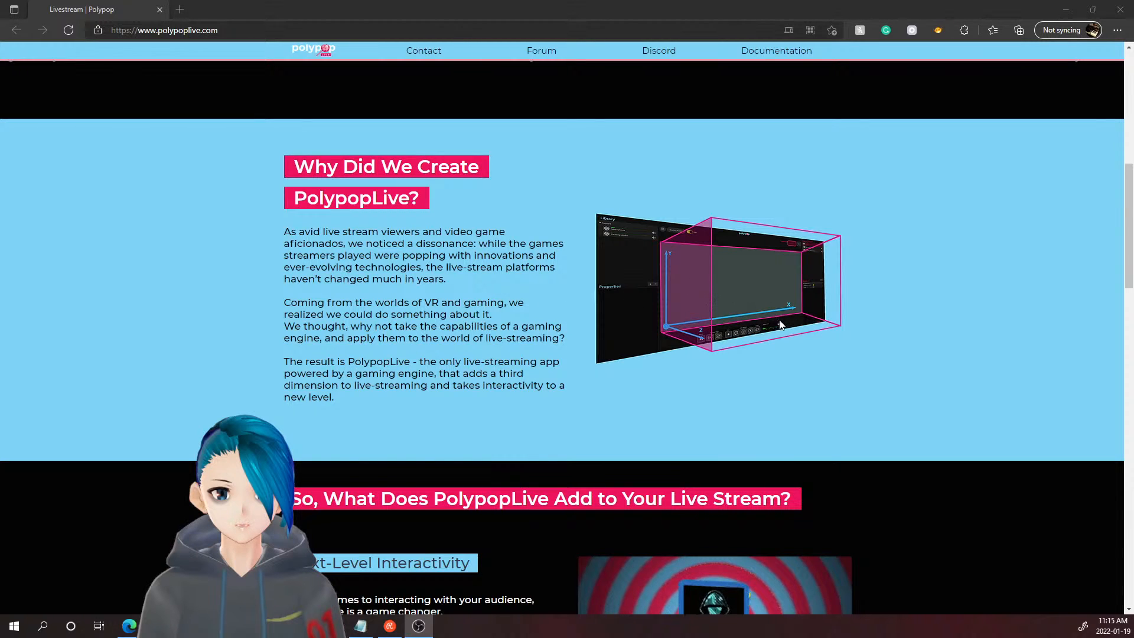
scroll(785, 311, "down", 3)
scroll(785, 314, "down", 3)
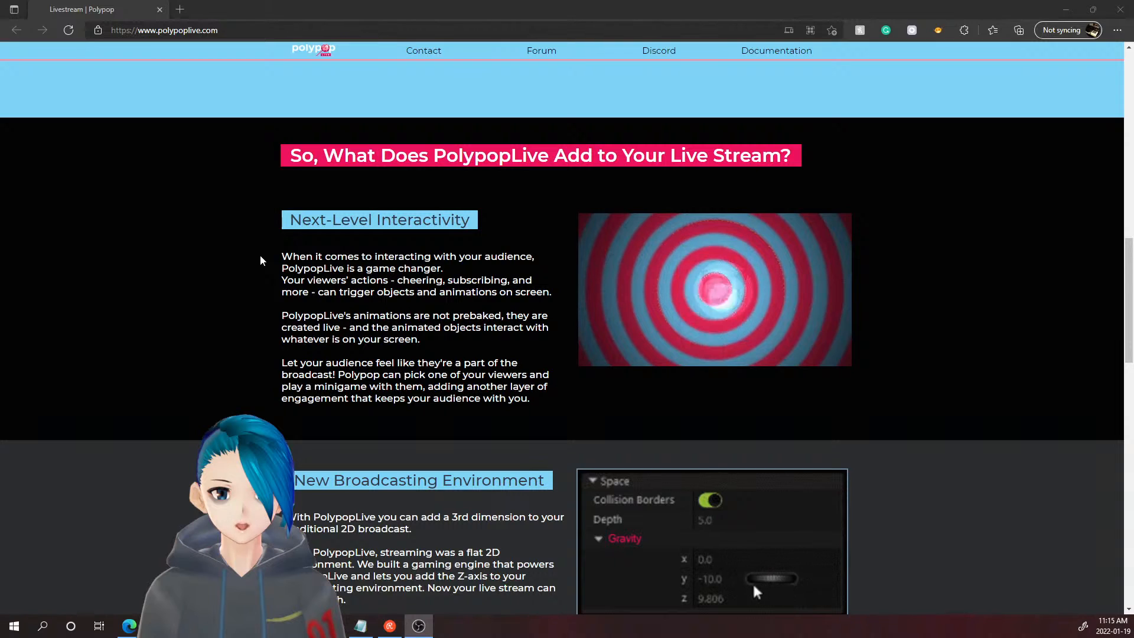
scroll(260, 260, "down", 4)
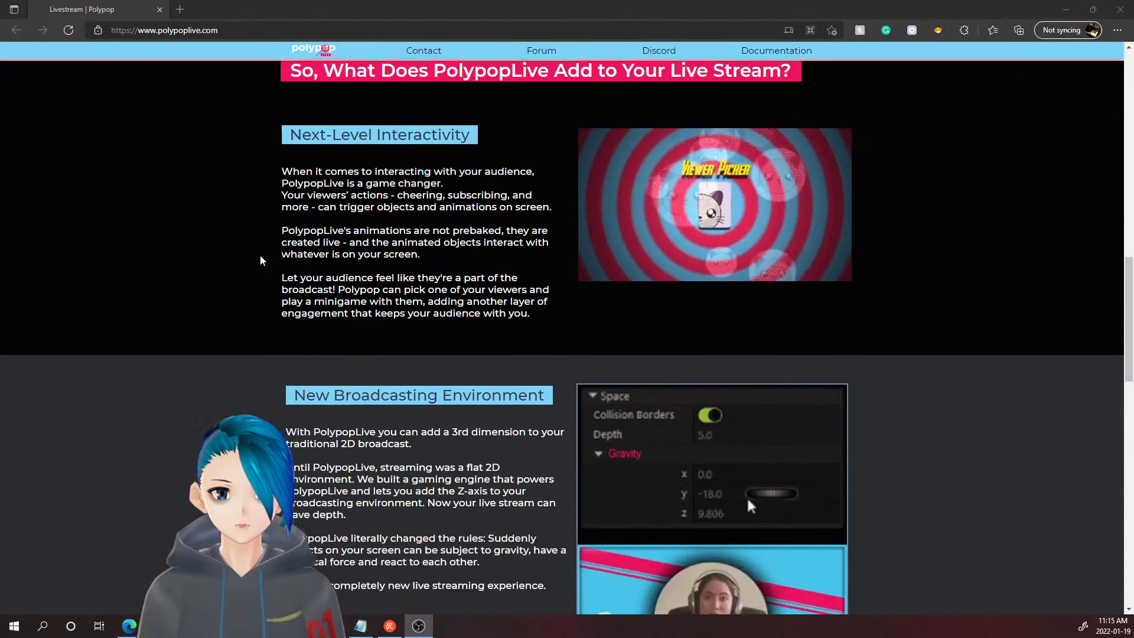
scroll(261, 261, "down", 3)
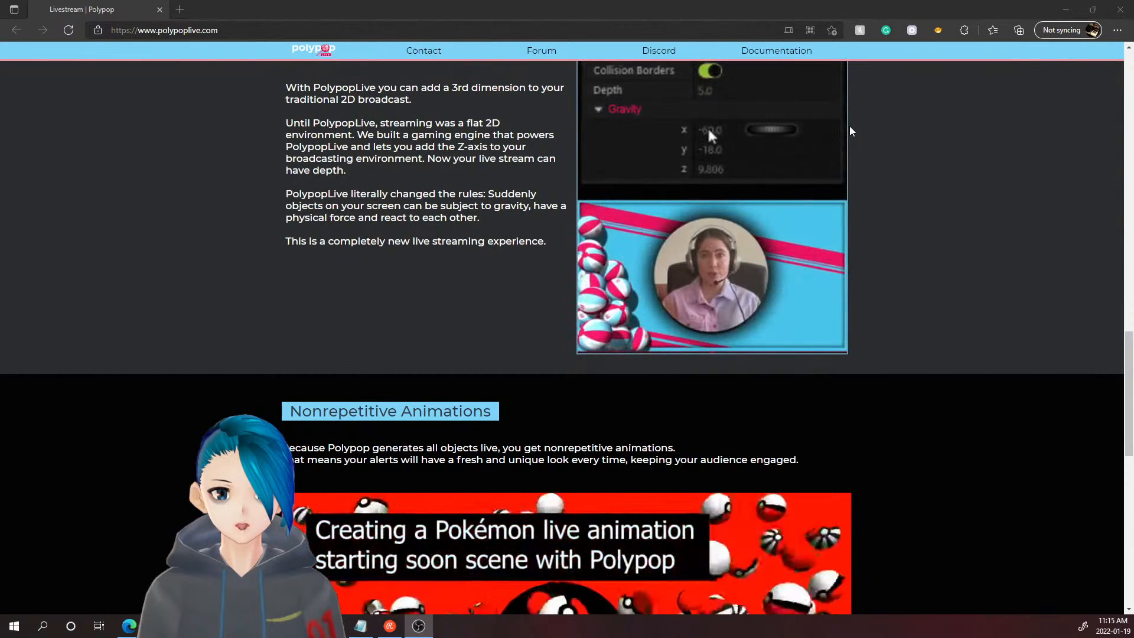
scroll(921, 141, "down", 3)
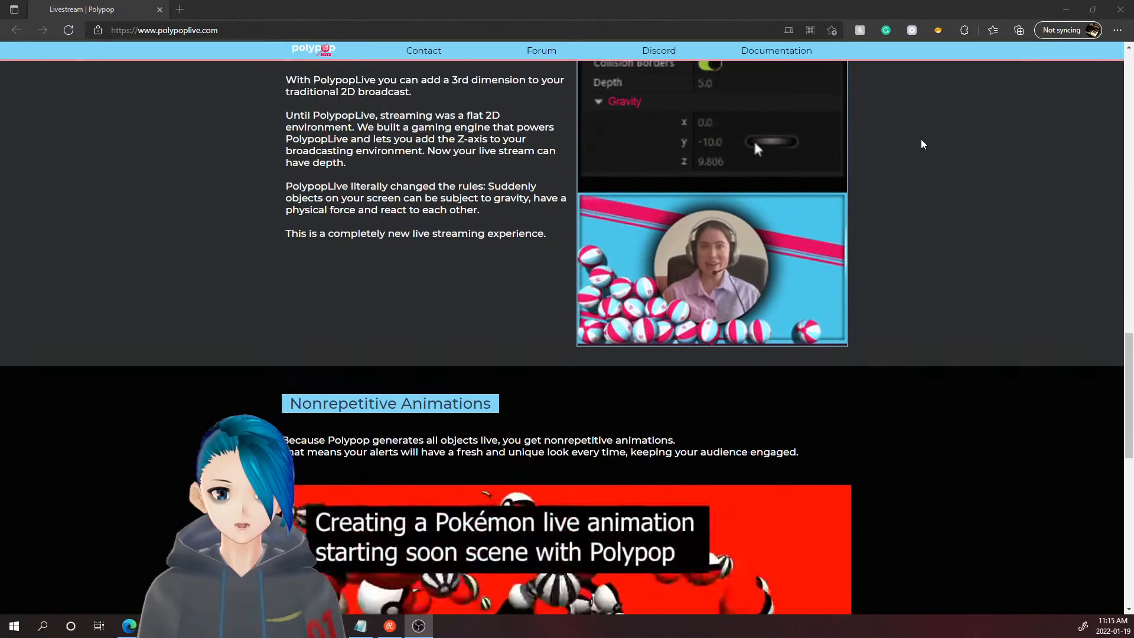
scroll(735, 350, "down", 1)
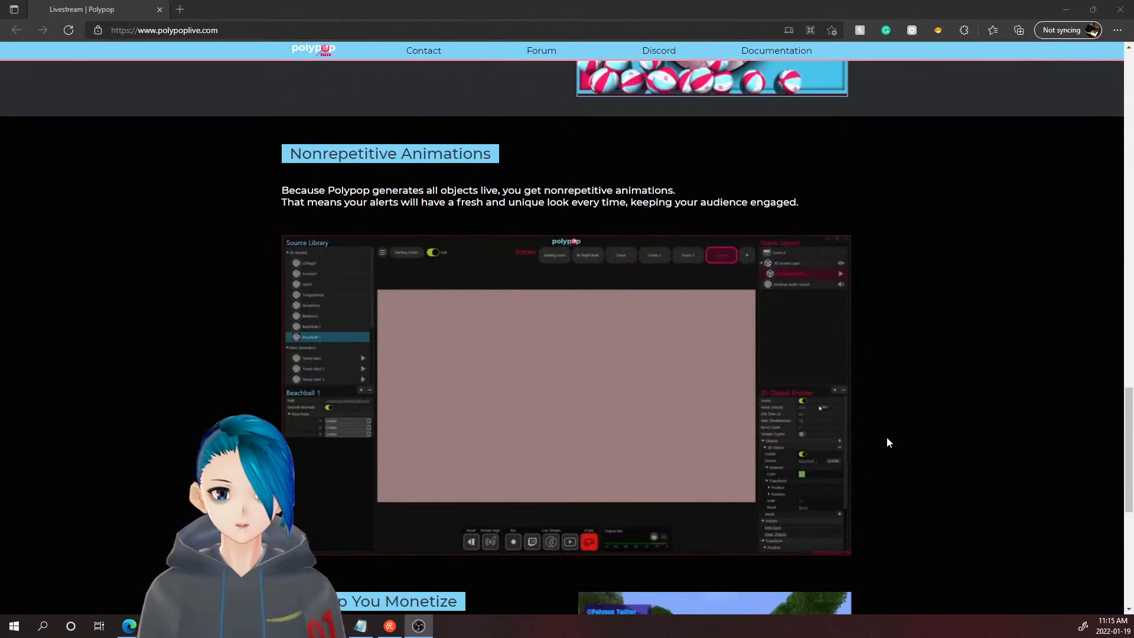
scroll(909, 403, "down", 6)
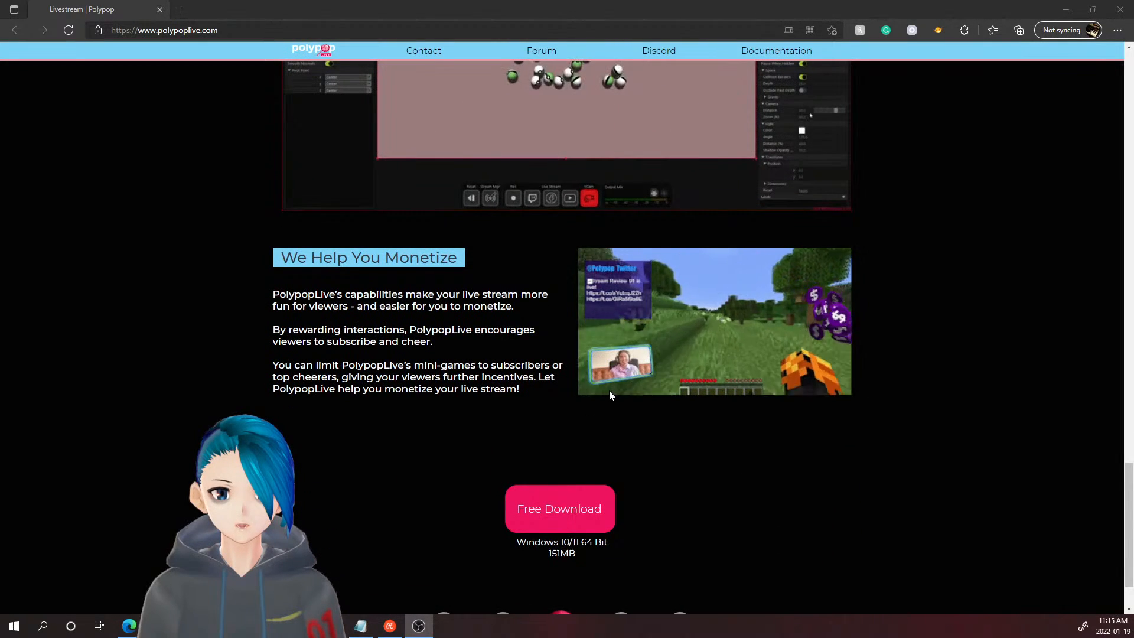
scroll(838, 443, "down", 2)
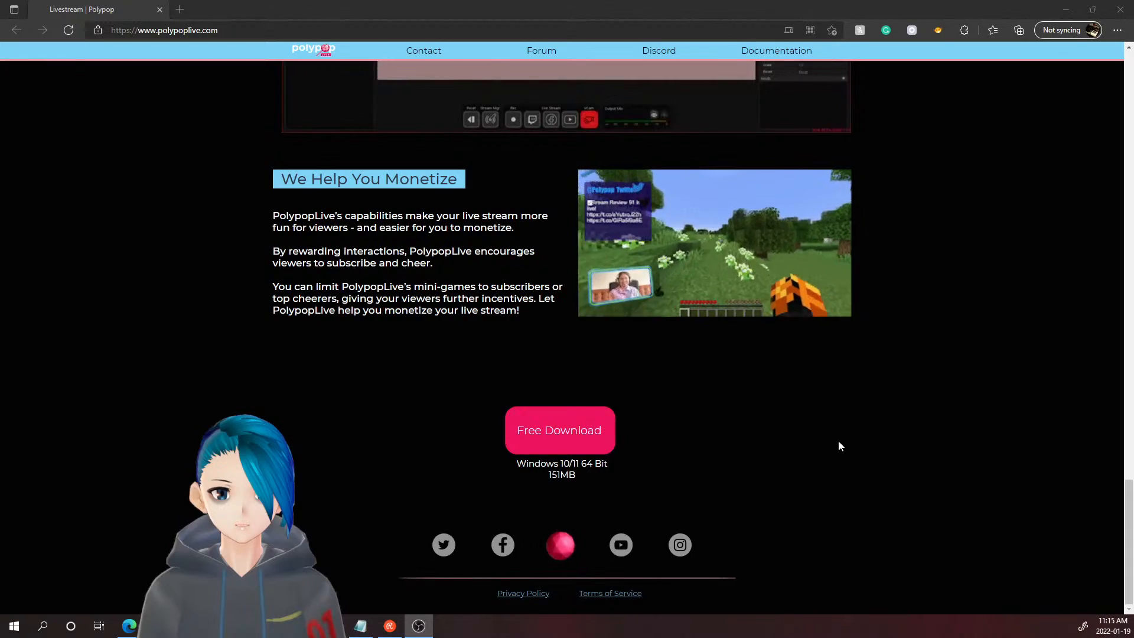
scroll(630, 542, "up", 10)
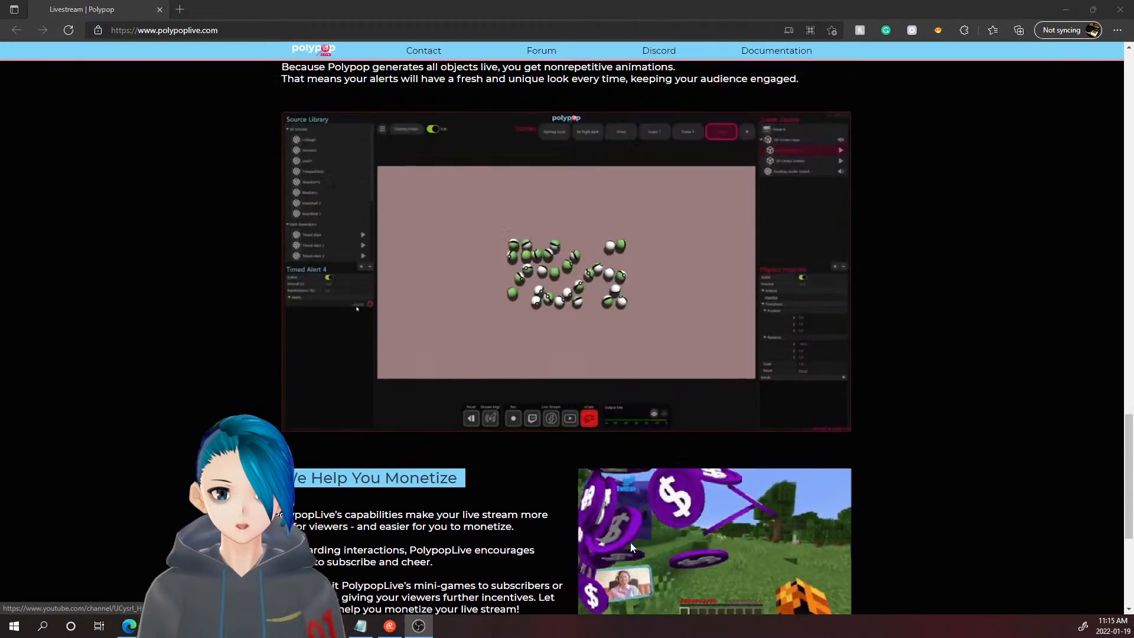
scroll(625, 546, "up", 8)
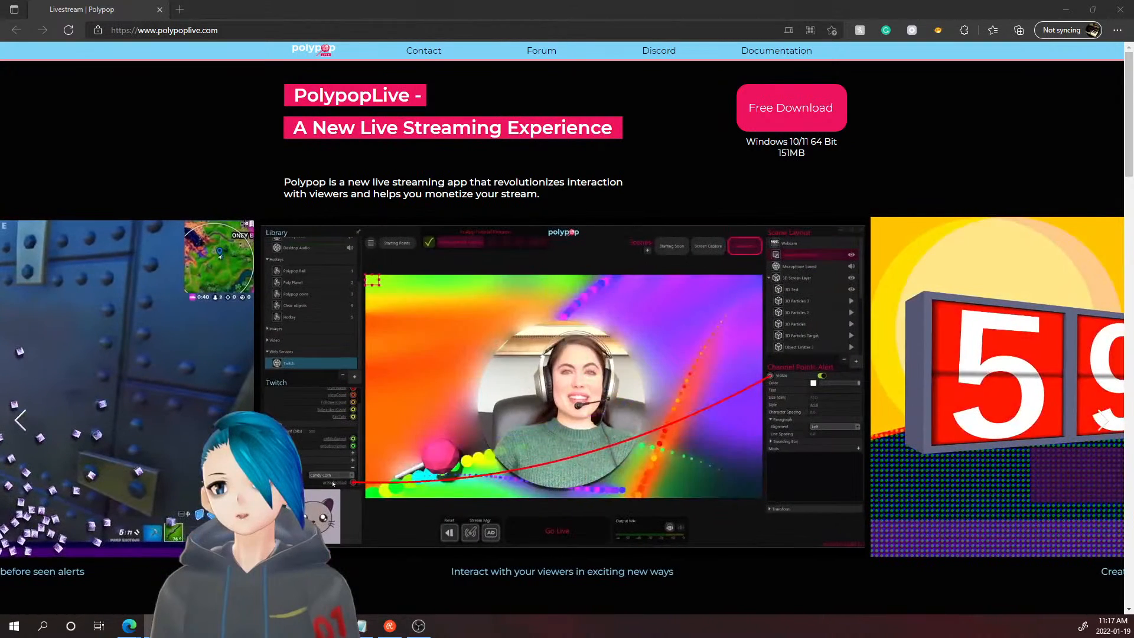
key("super+e")
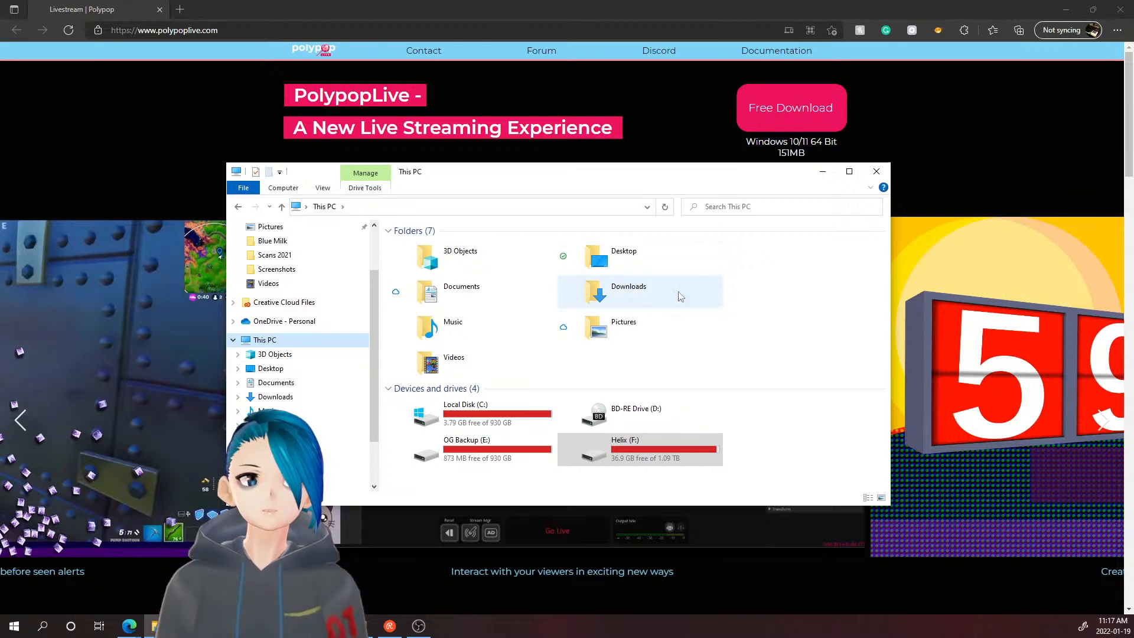
left_click(876, 172)
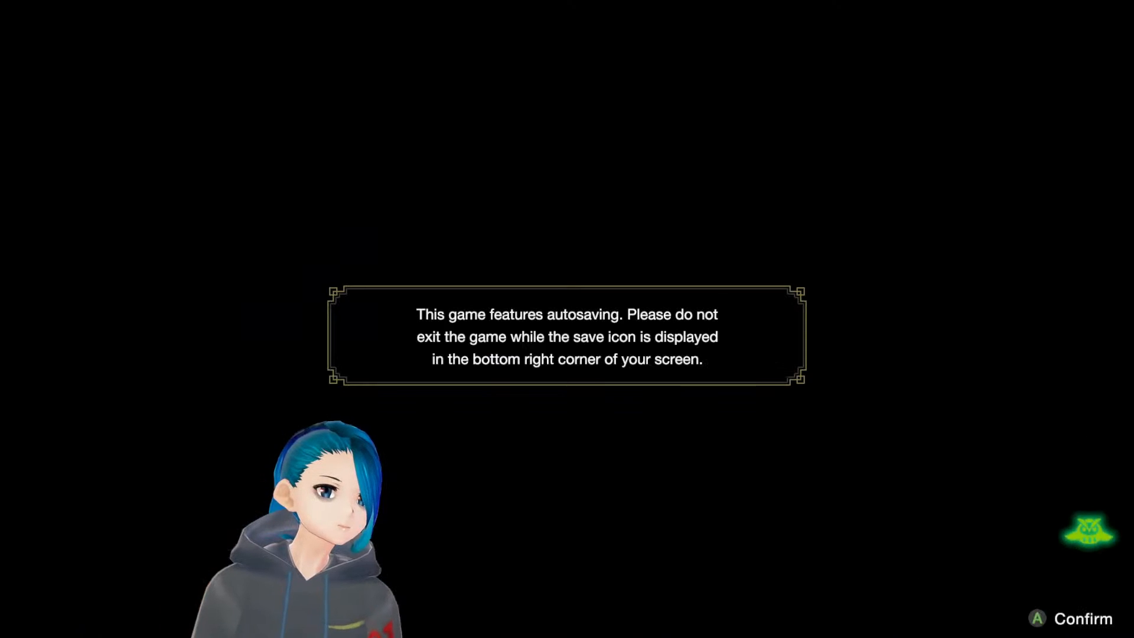
- Dismiss the game's autosave notice with Enter
key("Return")
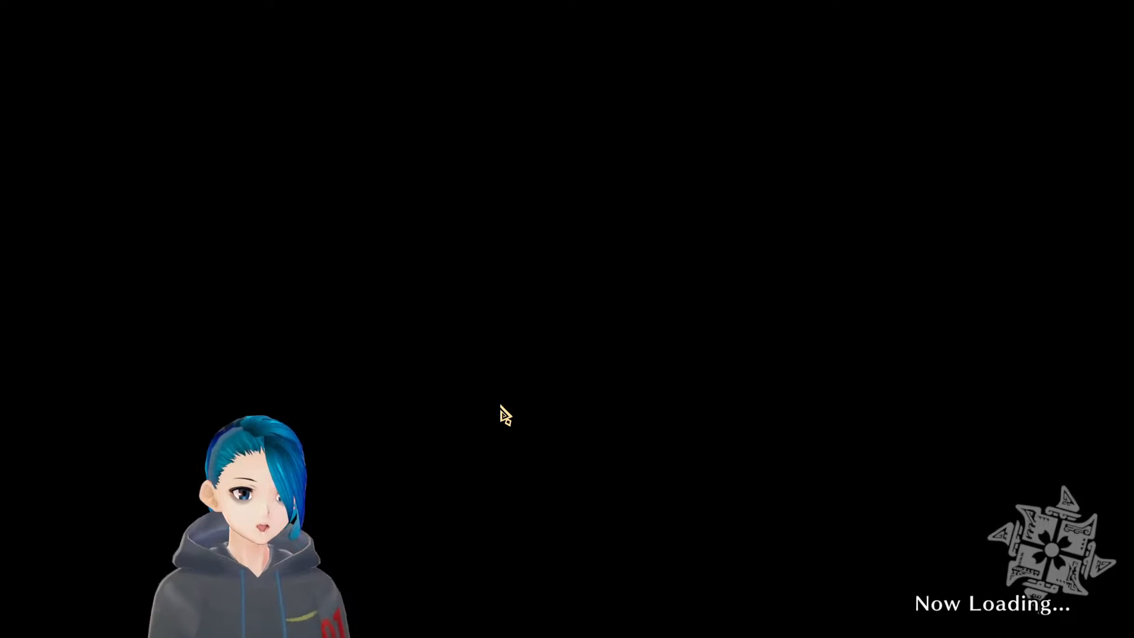
- Move the Monster Hunter Rise error dialog up and out of the way
left_click_drag(689, 289, 567, 249)
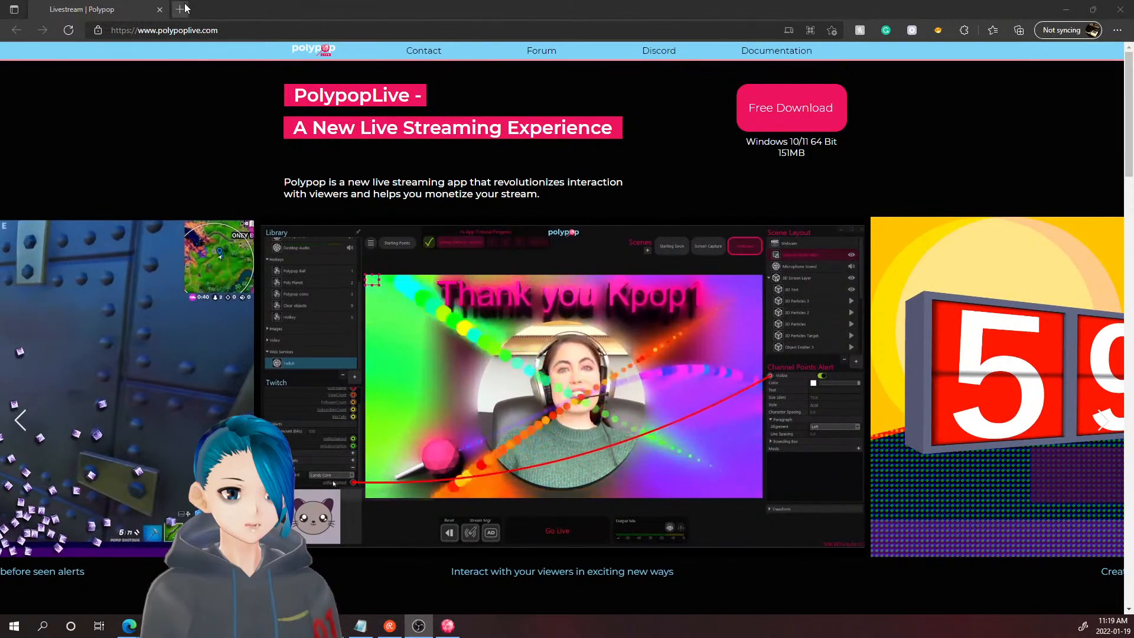
- In a new tab, load Twitter and like a reply in Notifications
left_click(179, 9)
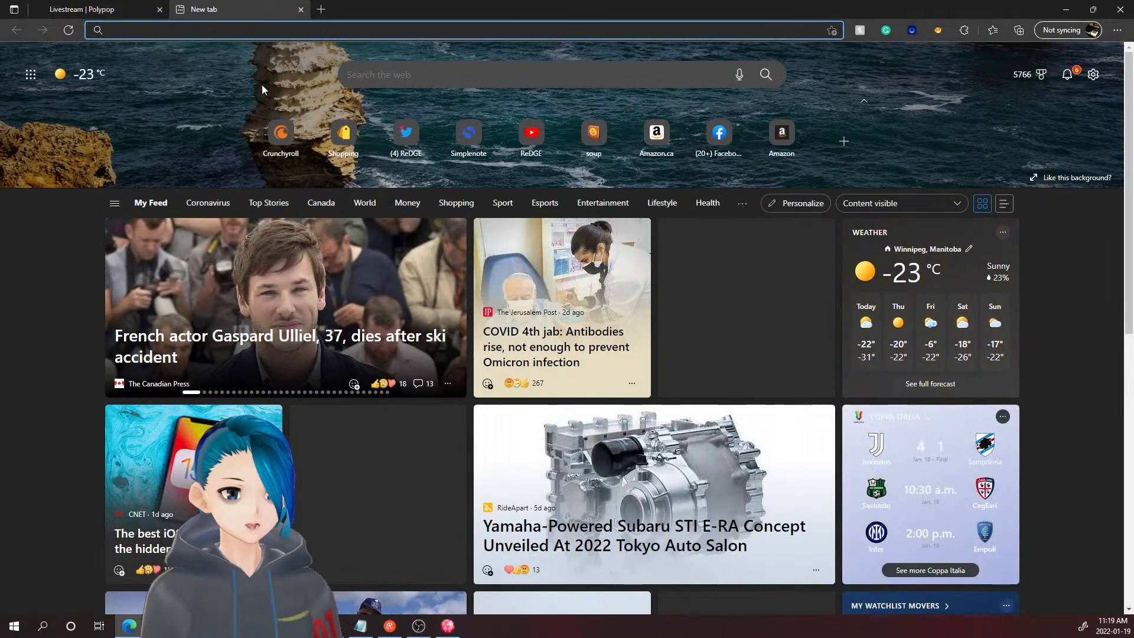
type("ruty")
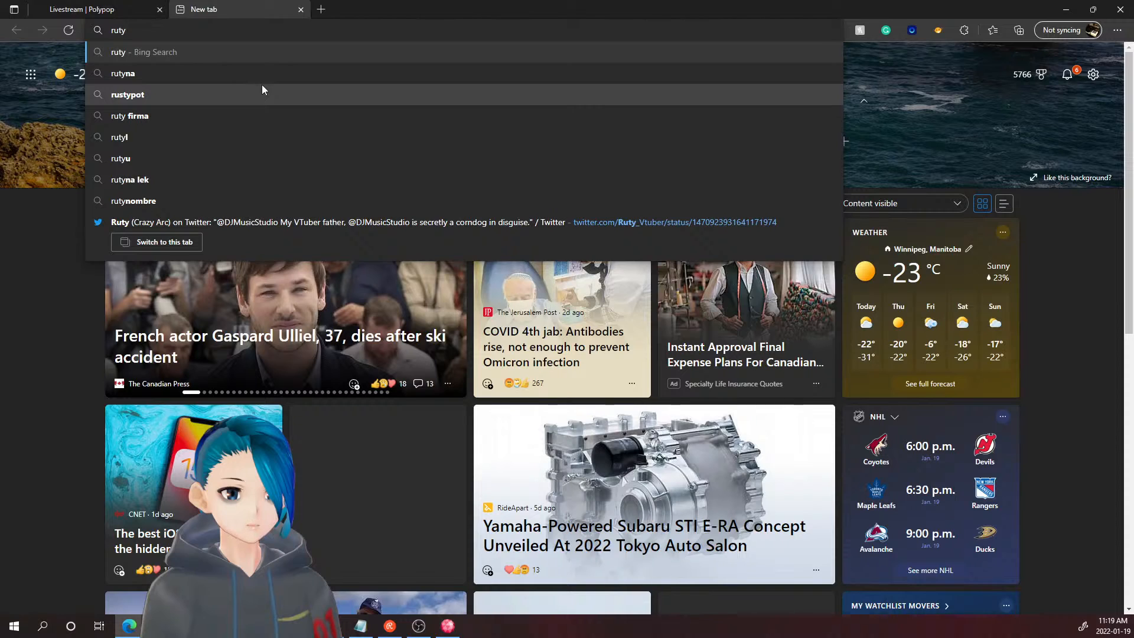
key("BackSpace")
key("BackSpace")
key("BackSpace")
key("BackSpace")
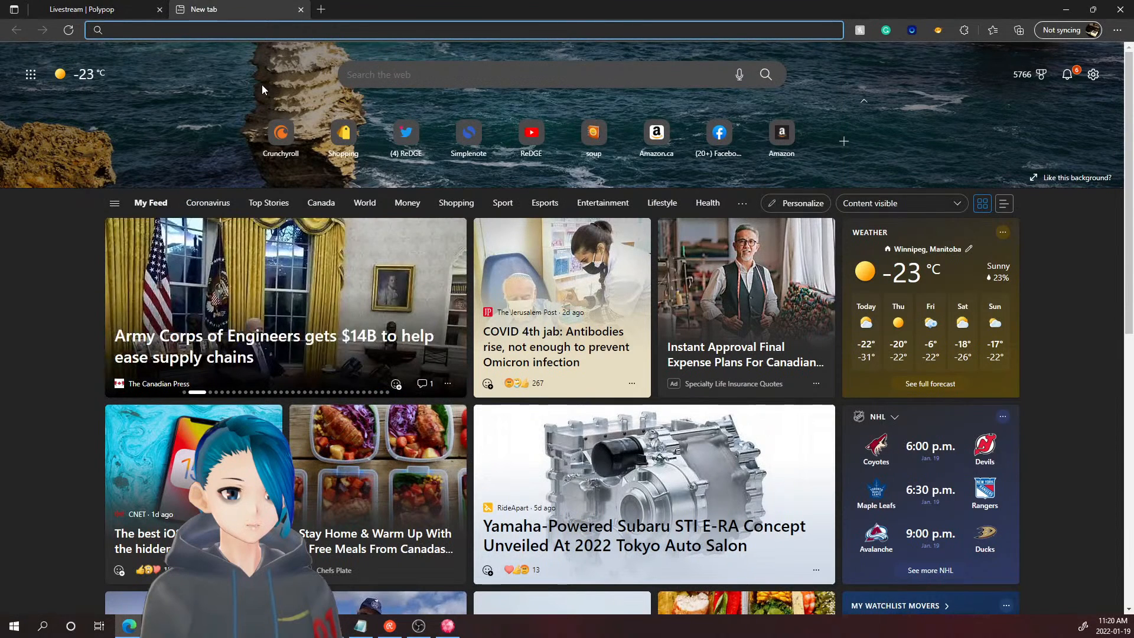
type("twitter.com/DJMusicStudio")
key("Return")
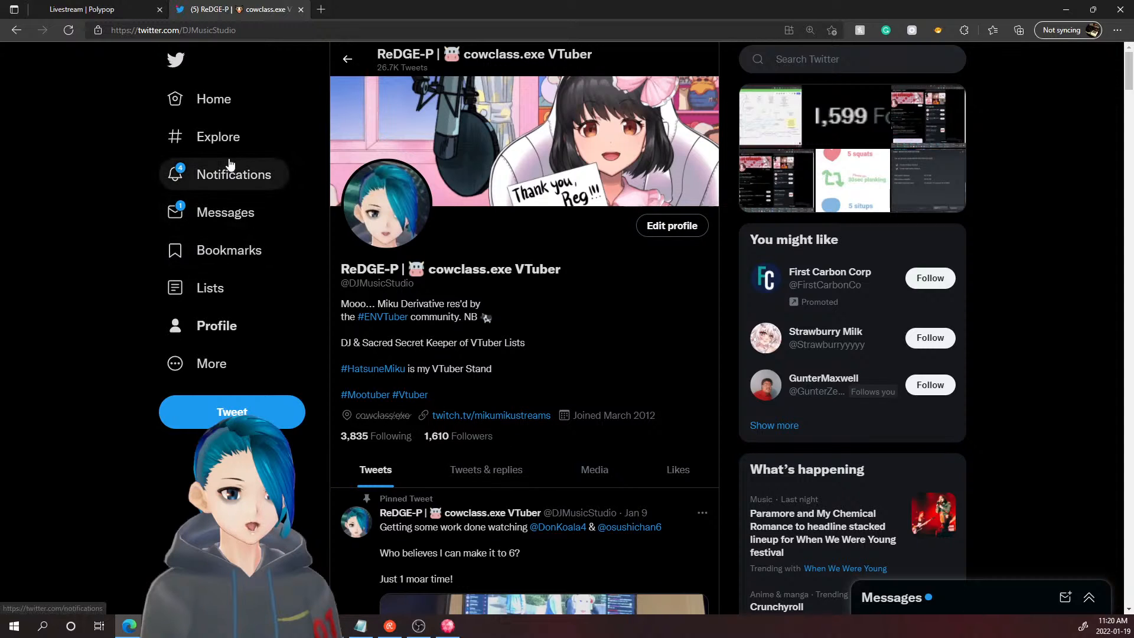
left_click(252, 175)
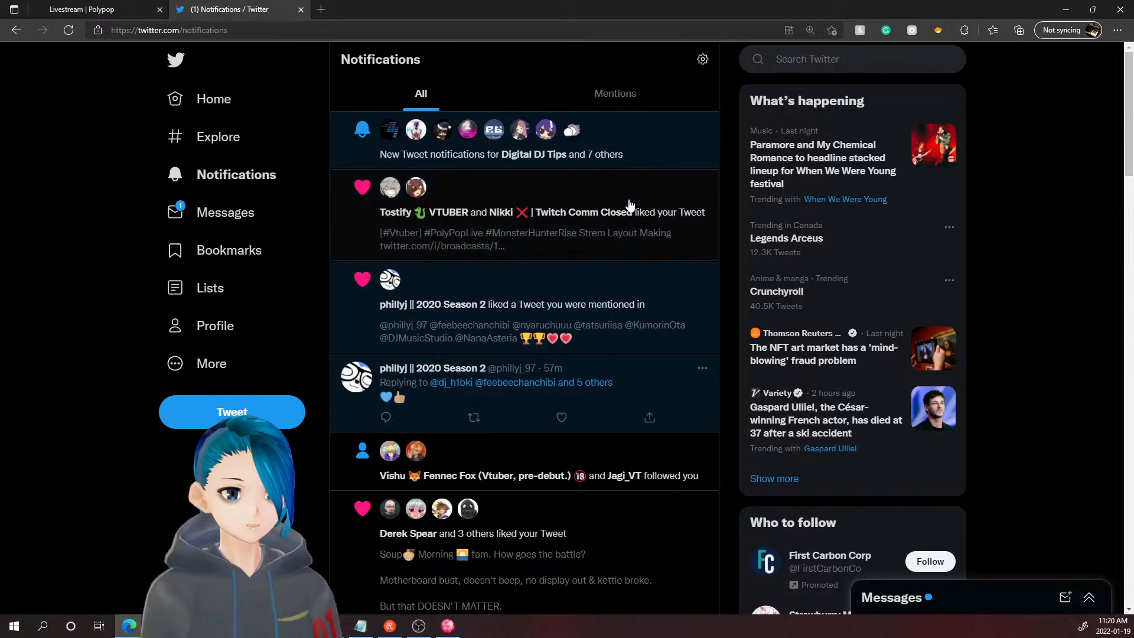
left_click(562, 418)
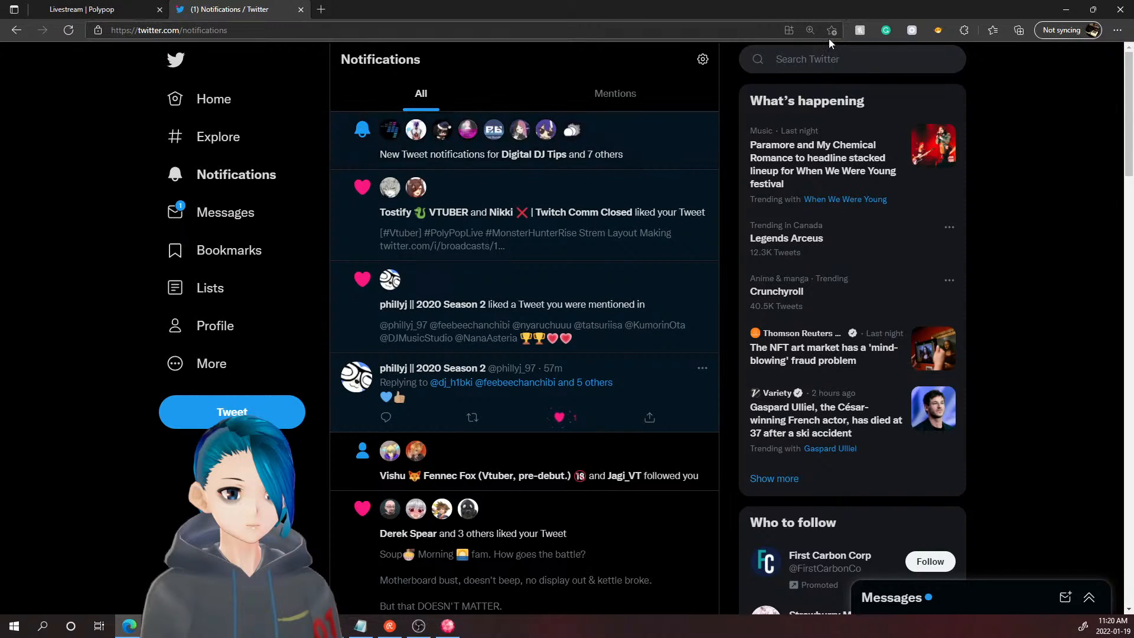
- Search for the VTuber, open their linked Twitch channel, then close the unavailable Twitch tab
left_click(843, 56)
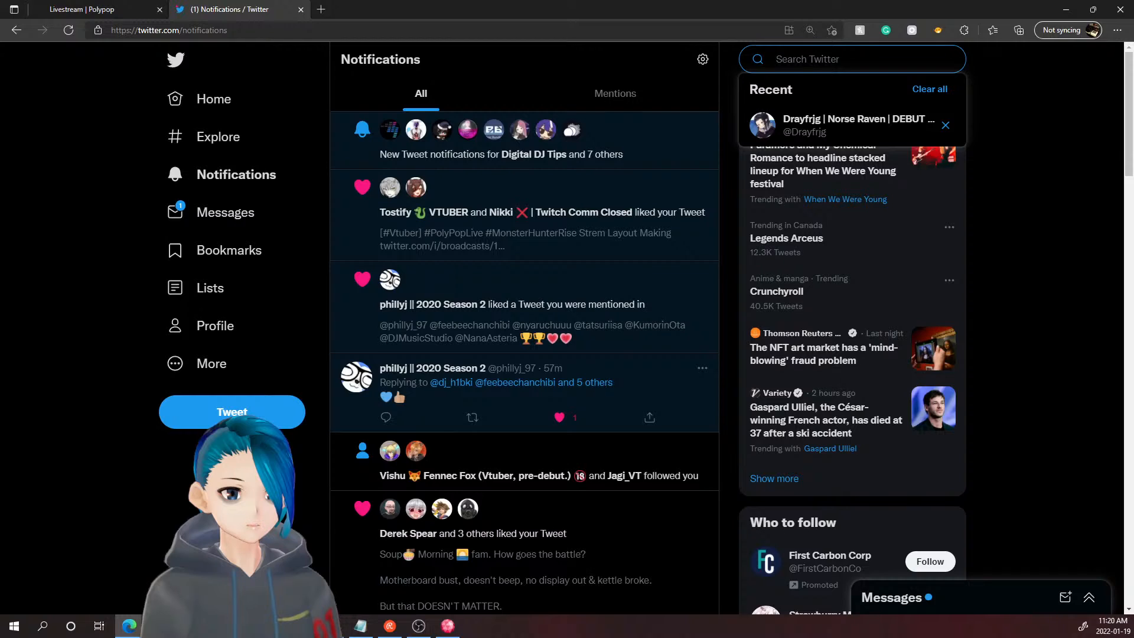
type("ruty")
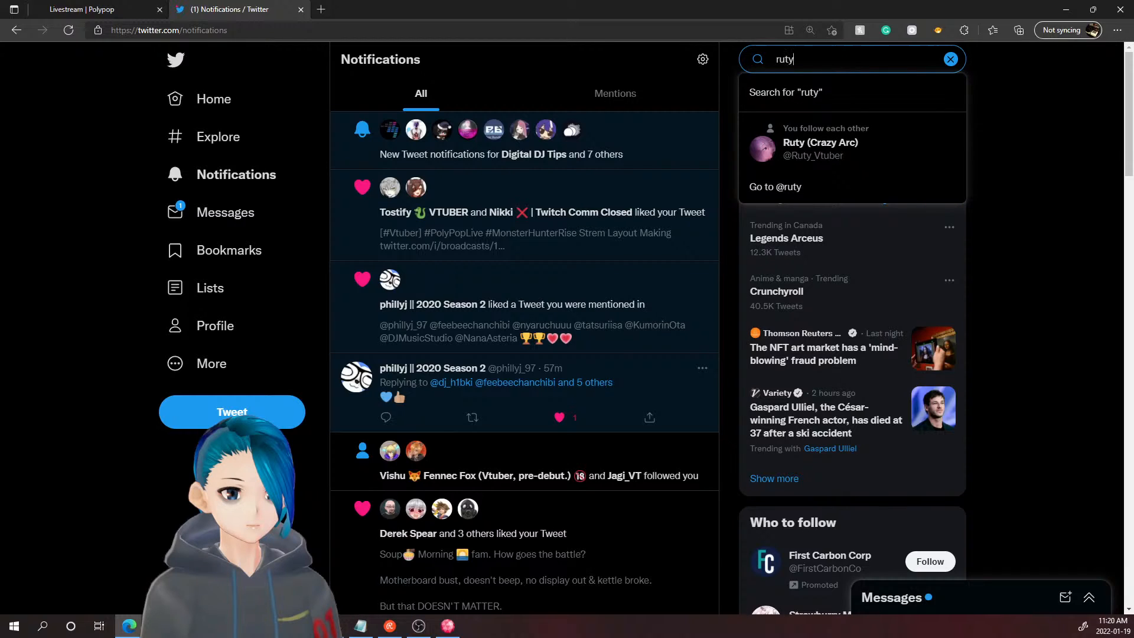
left_click(837, 148)
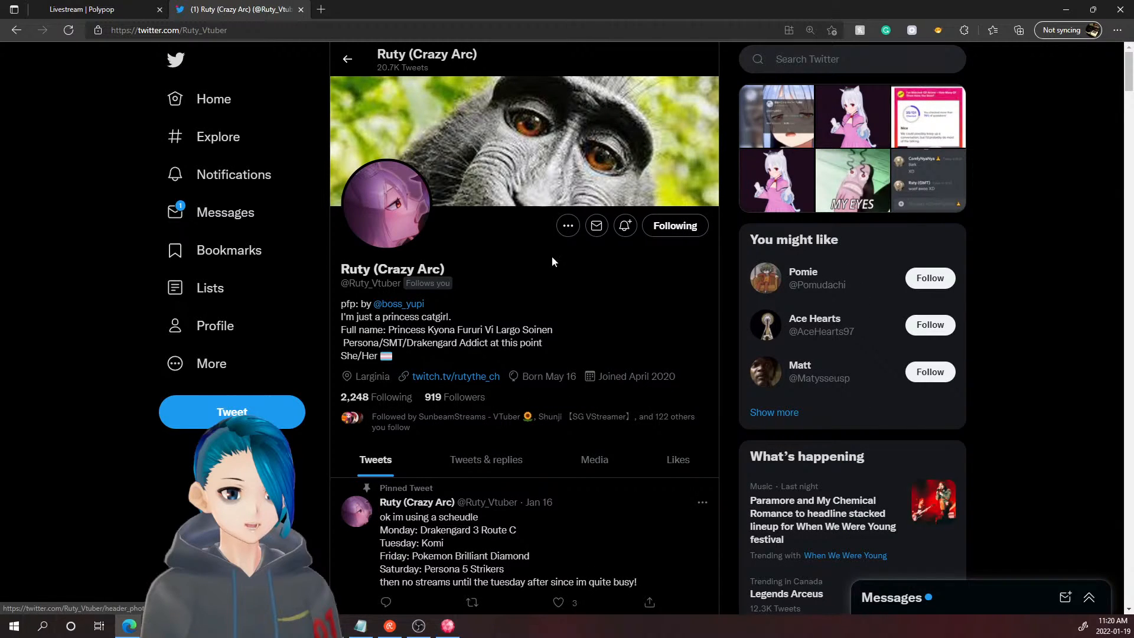
left_click(476, 379)
left_click(385, 13)
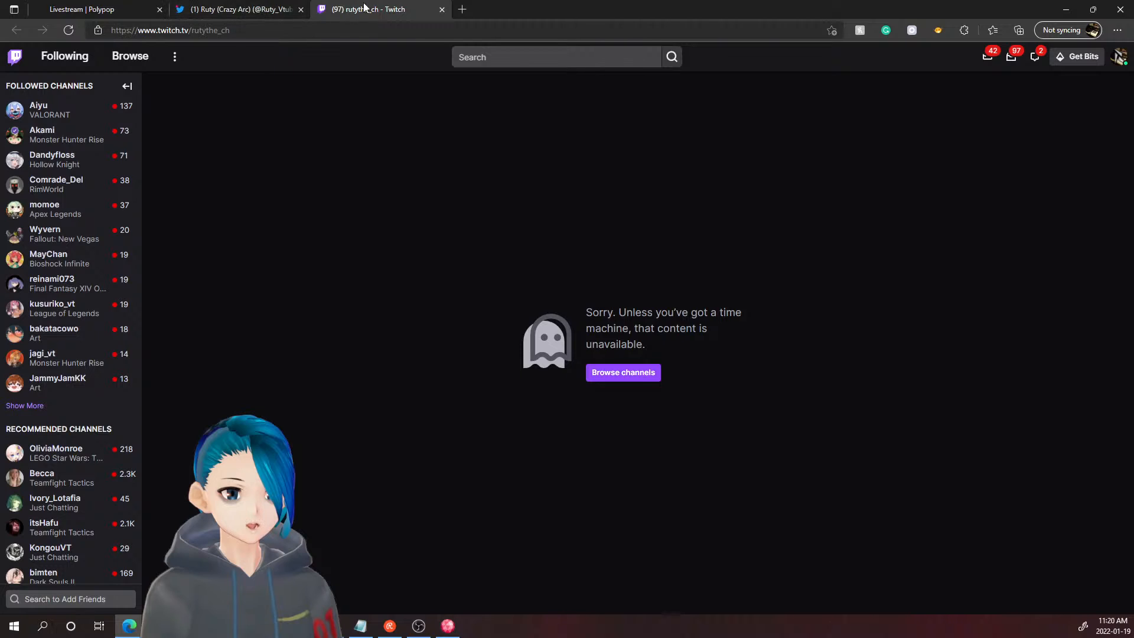
key("ctrl+w")
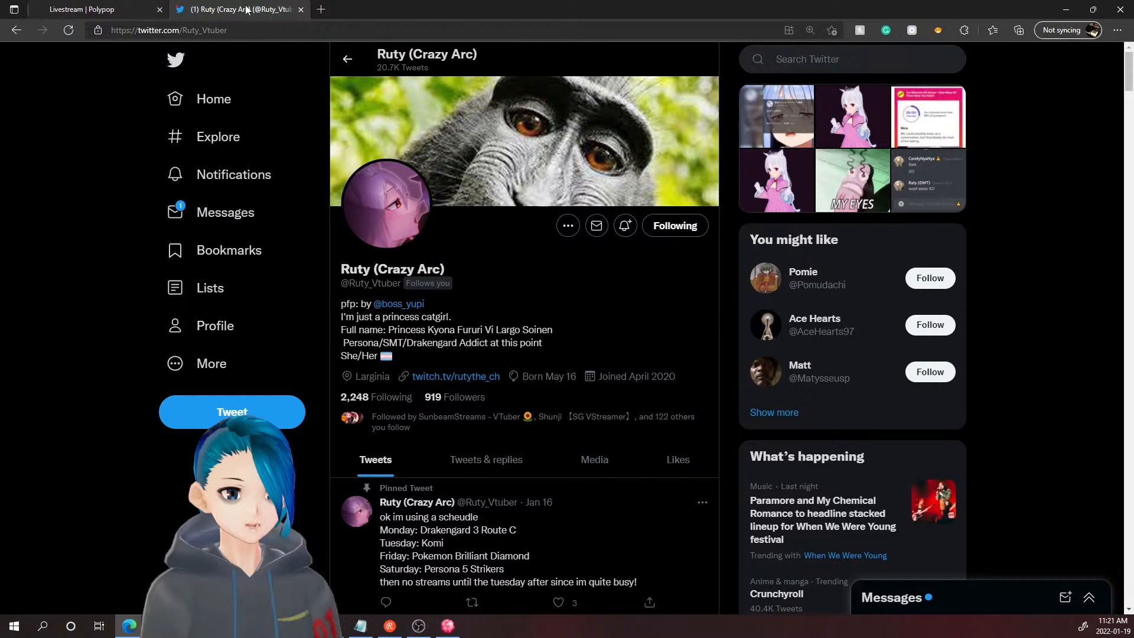
left_click(827, 59)
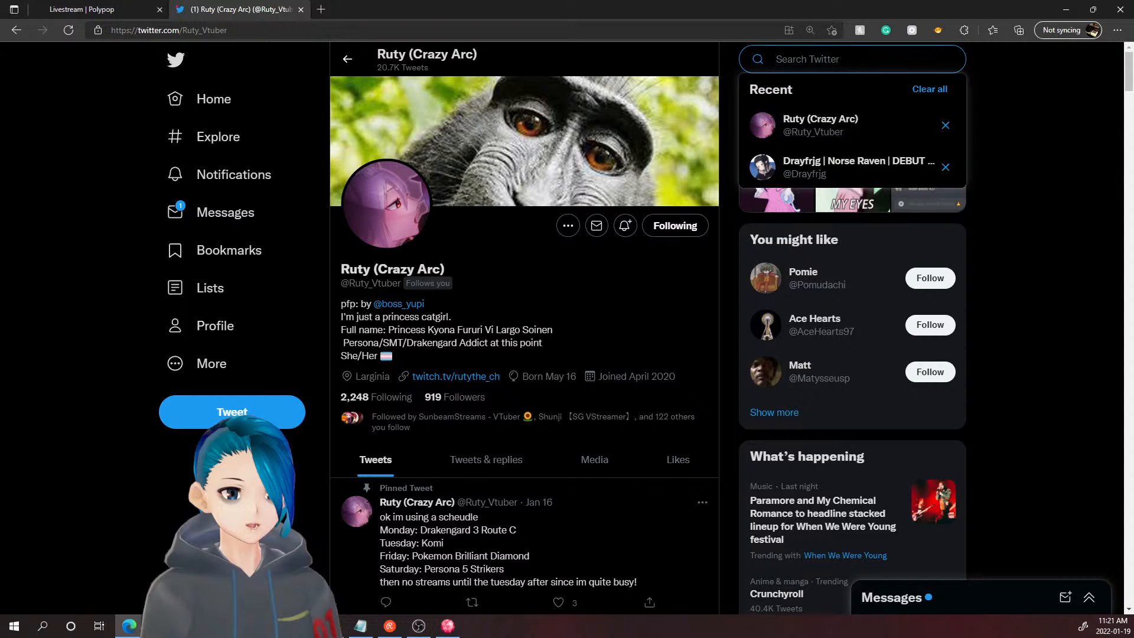
type("monst")
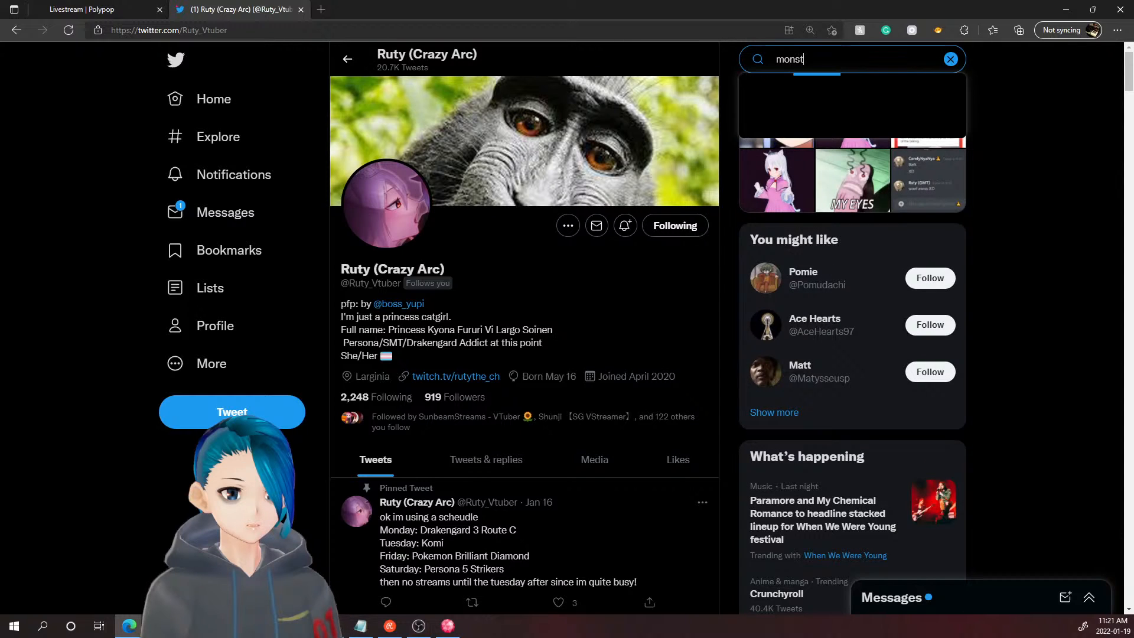
type("er")
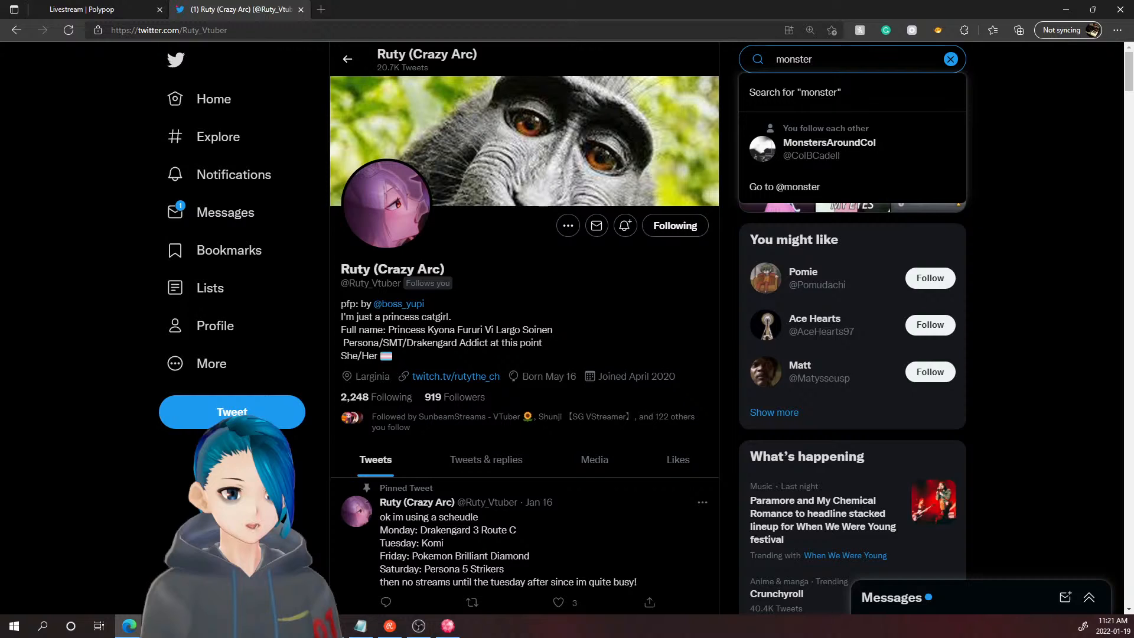
key("BackSpace")
key("BackSpace")
key("BackSpace")
key("BackSpace")
key("BackSpace")
key("BackSpace")
key("BackSpace")
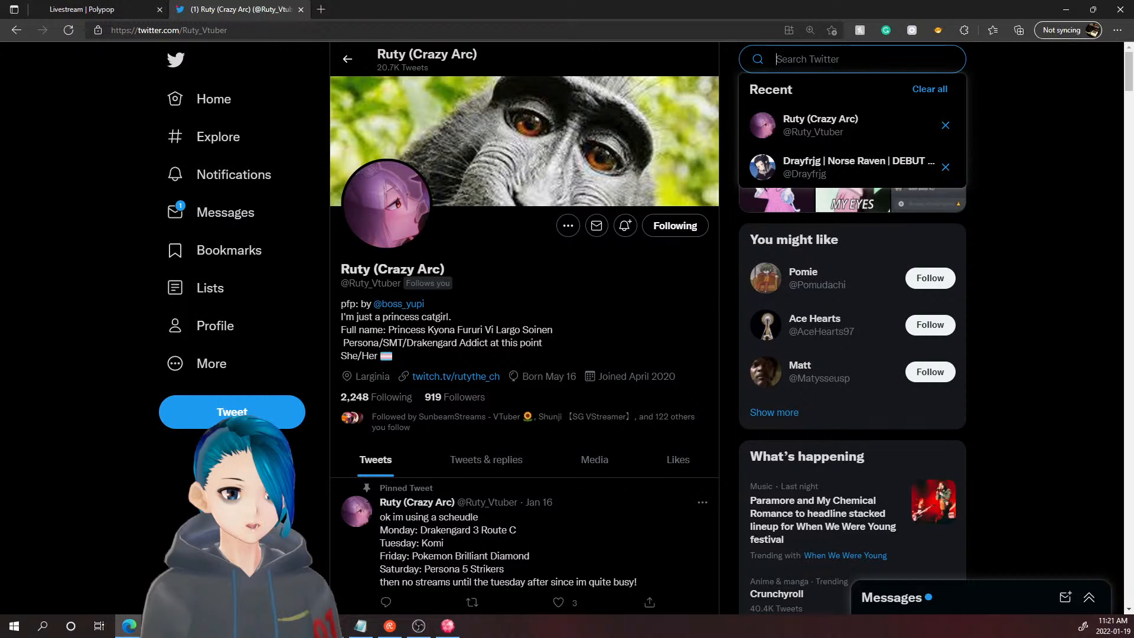
type("sera")
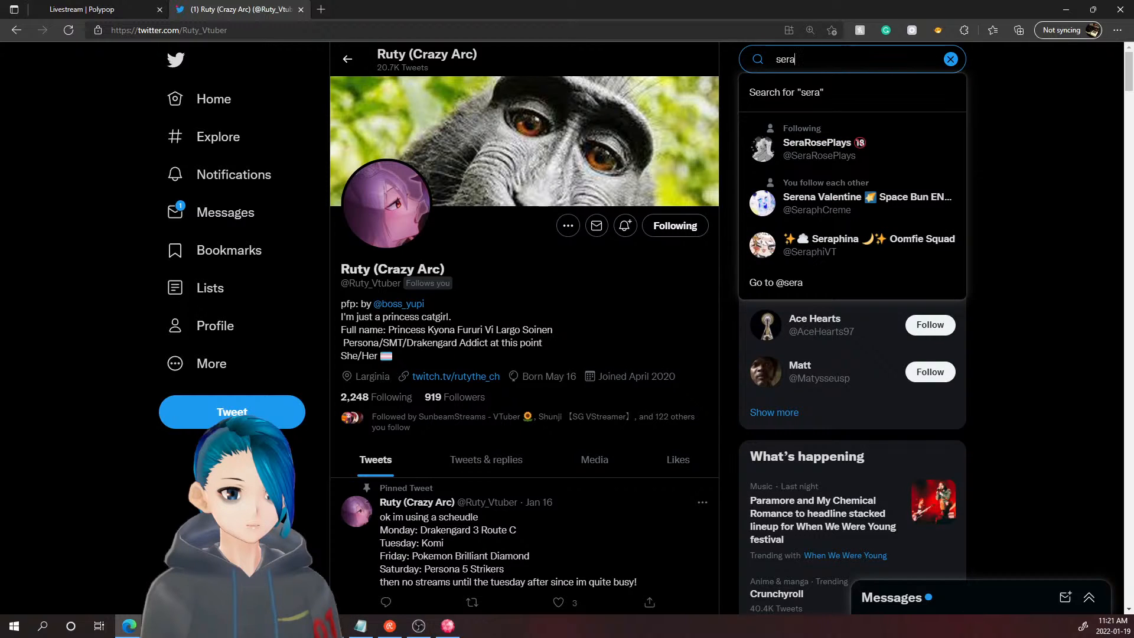
left_click(820, 145)
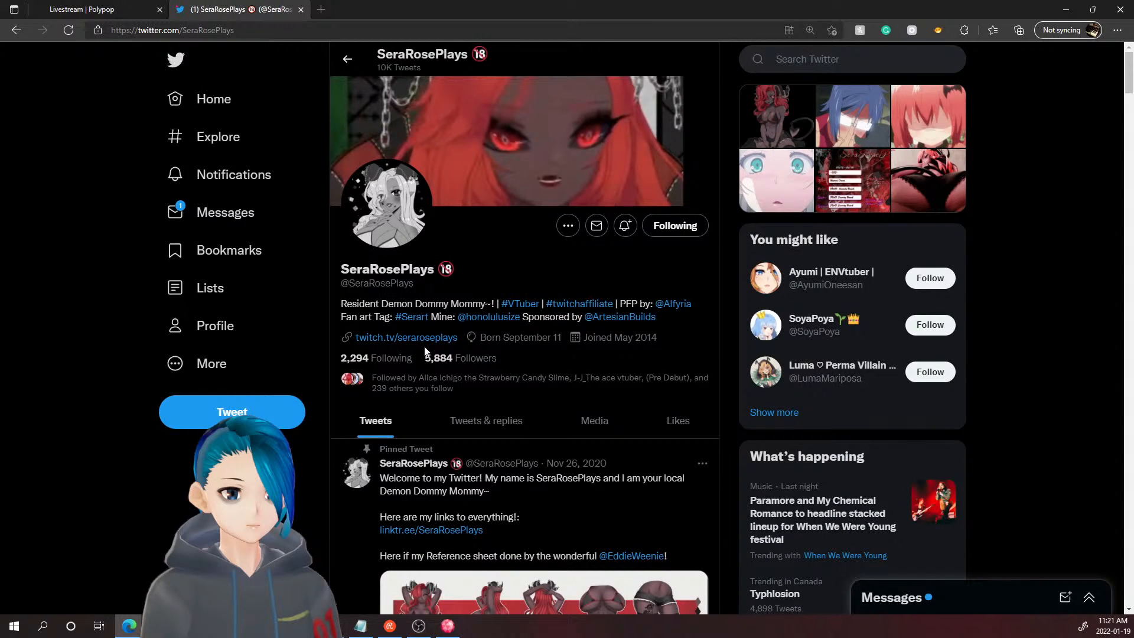
middle_click(420, 337)
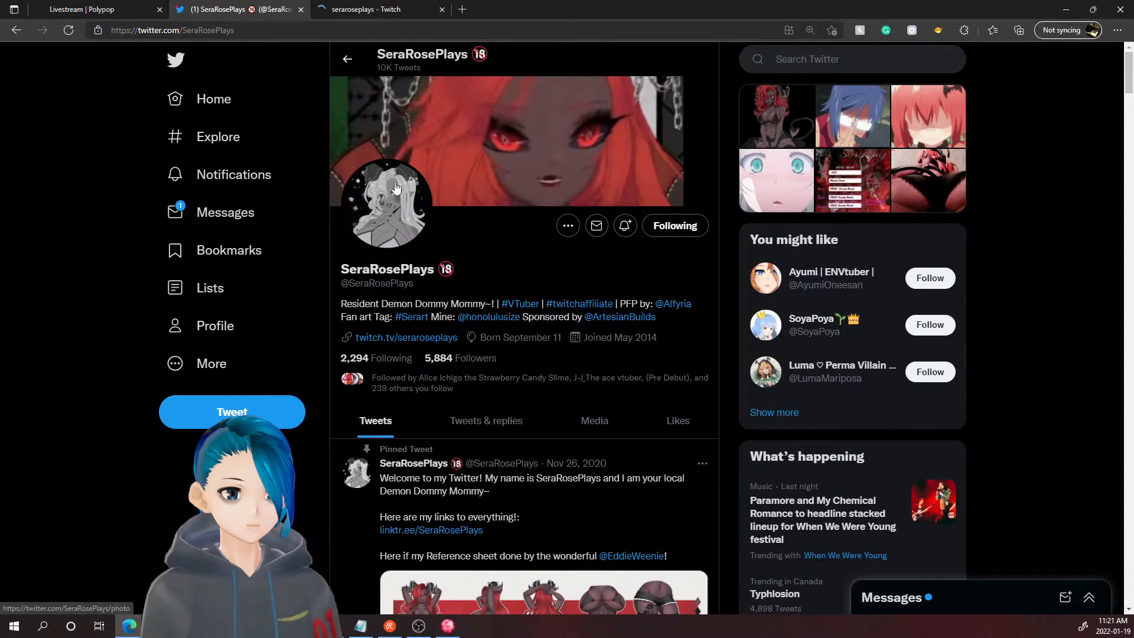
left_click(377, 9)
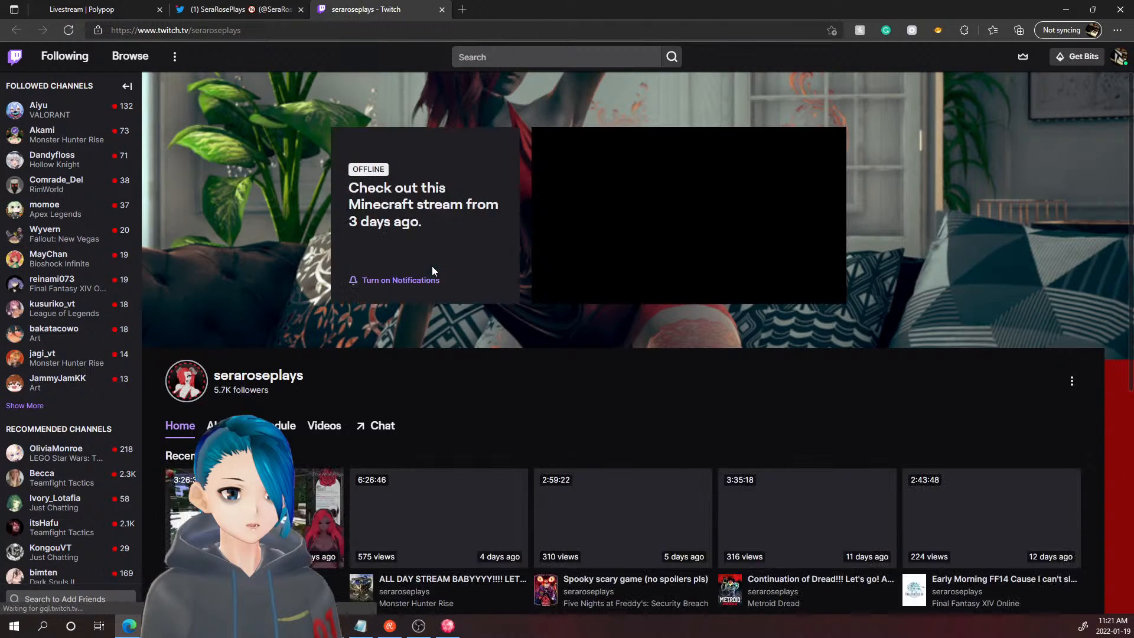
middle_click(398, 11)
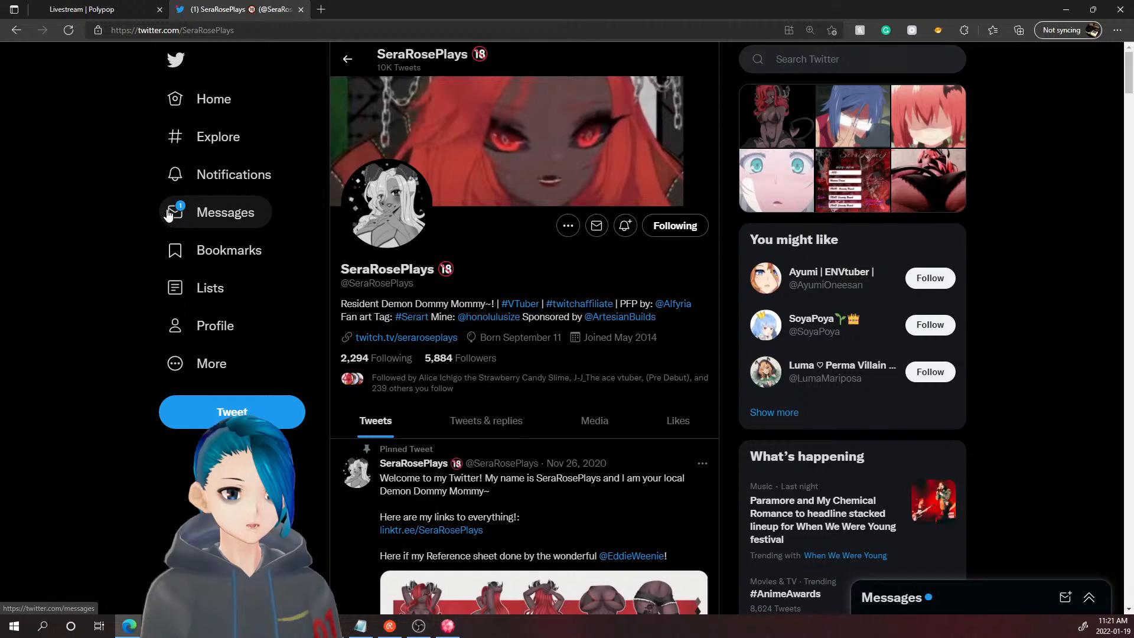
left_click(119, 13)
left_click(206, 9)
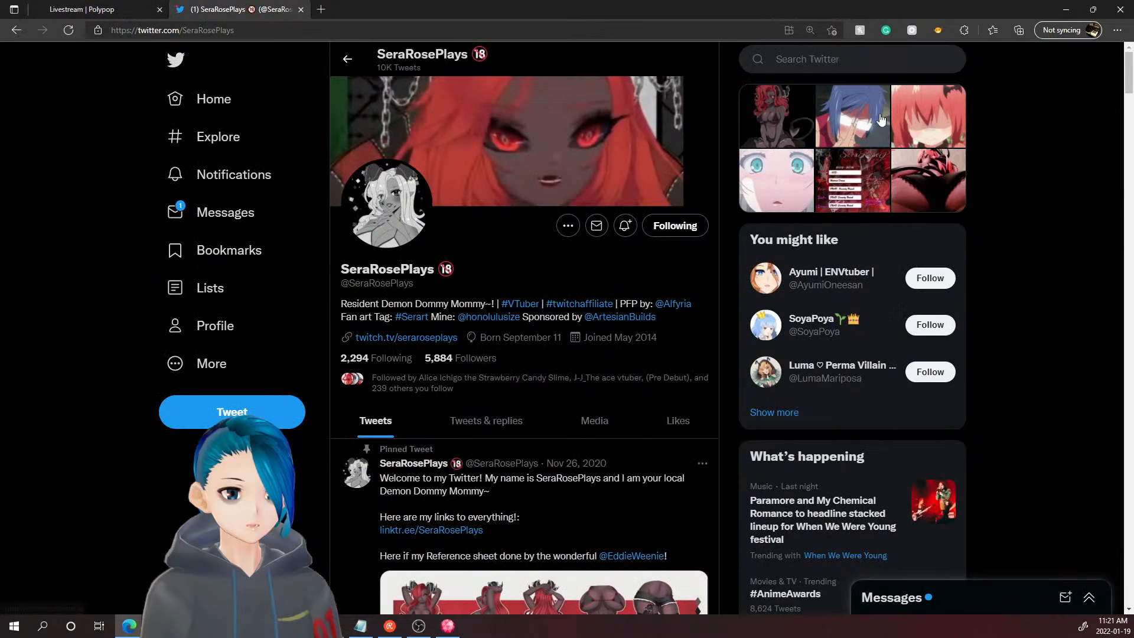
- Enter the Twitter search query '#monsterhunterrise #vtuber'
left_click(832, 59)
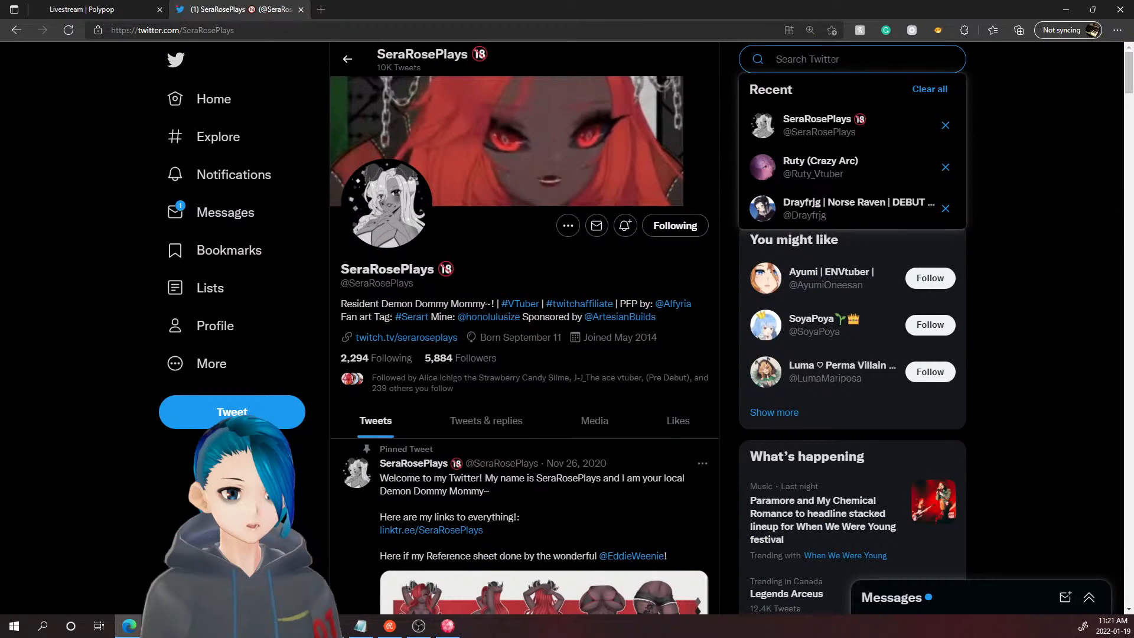
type("@monster")
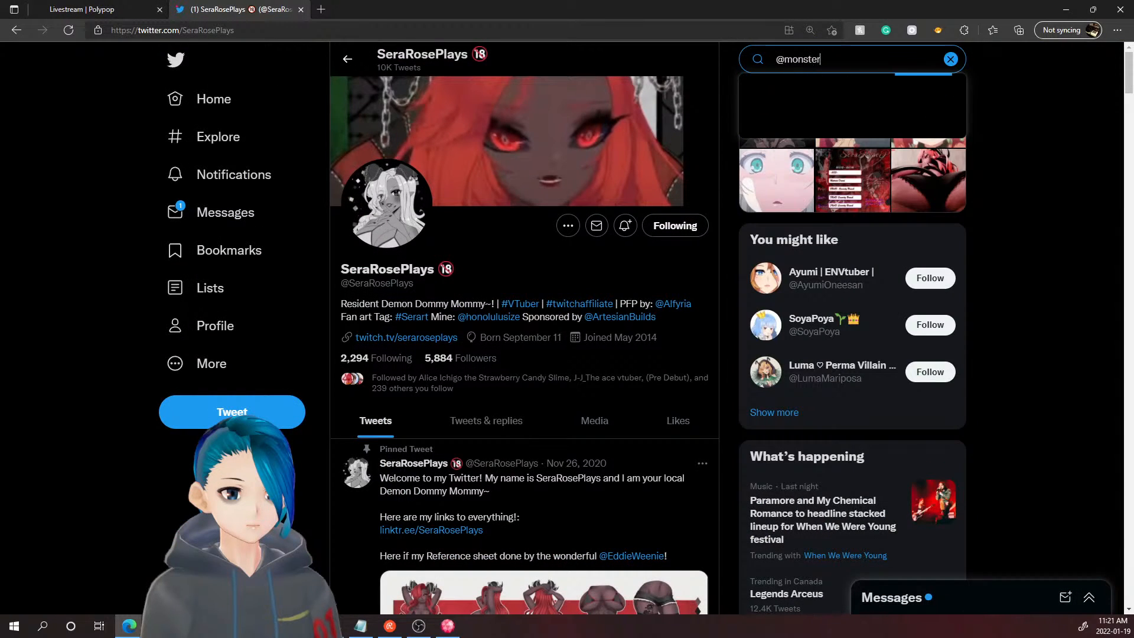
key("BackSpace")
key("BackSpace")
key("BackSpace")
key("BackSpace")
key("BackSpace")
type("#")
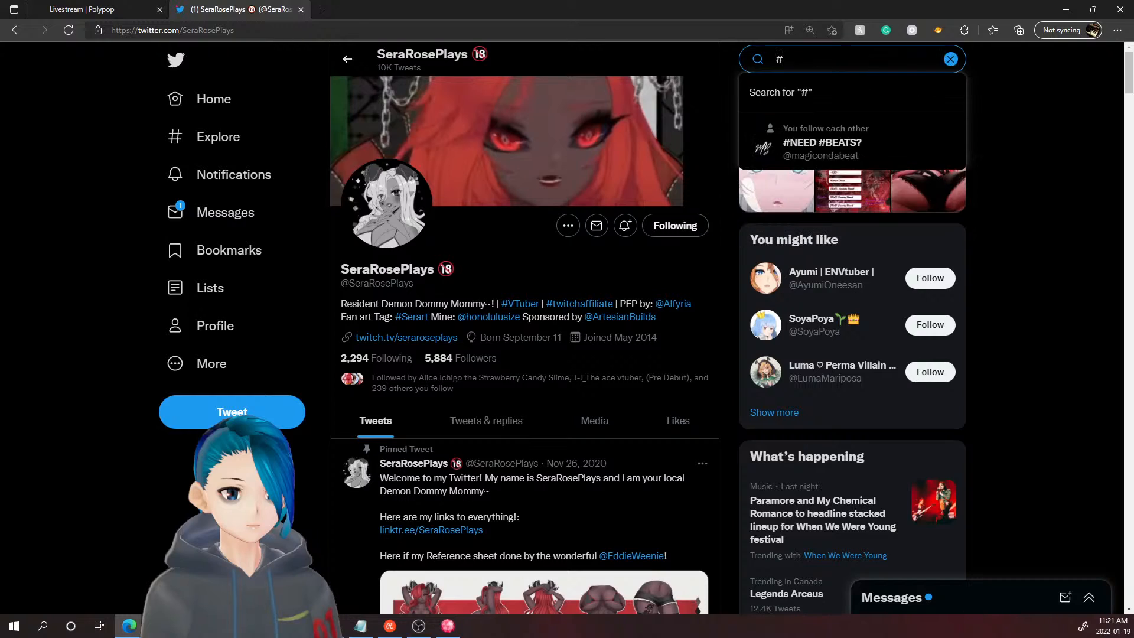
type("monsterhunterri")
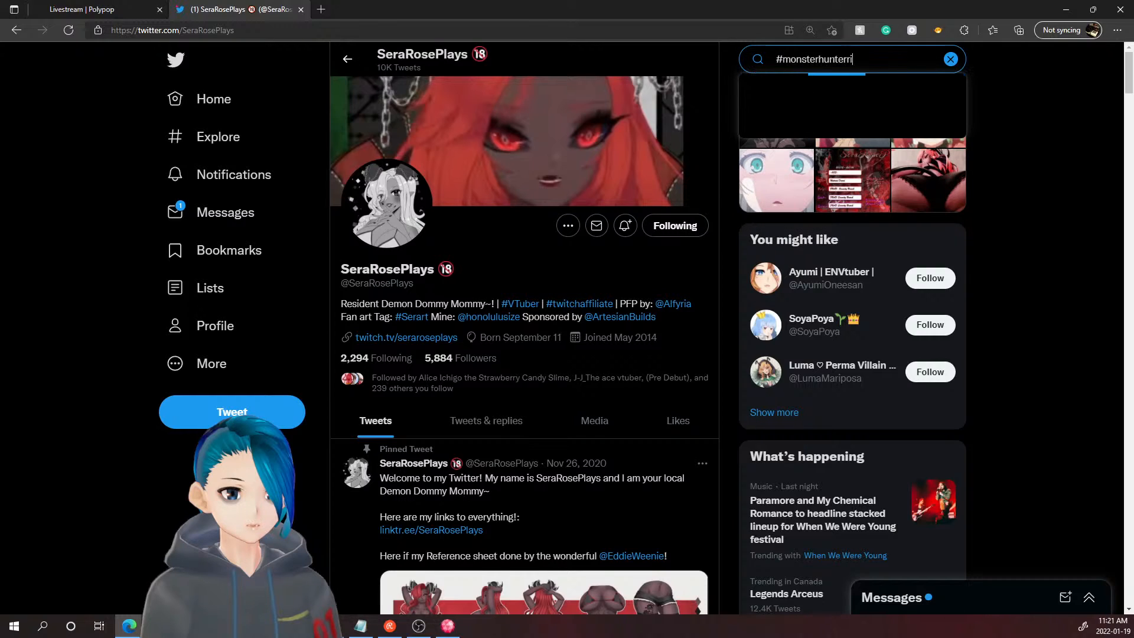
type("se #vtuber")
- Run the hashtag search, open a tweet author's profile in the background, and preview their gameplay video
key("Return")
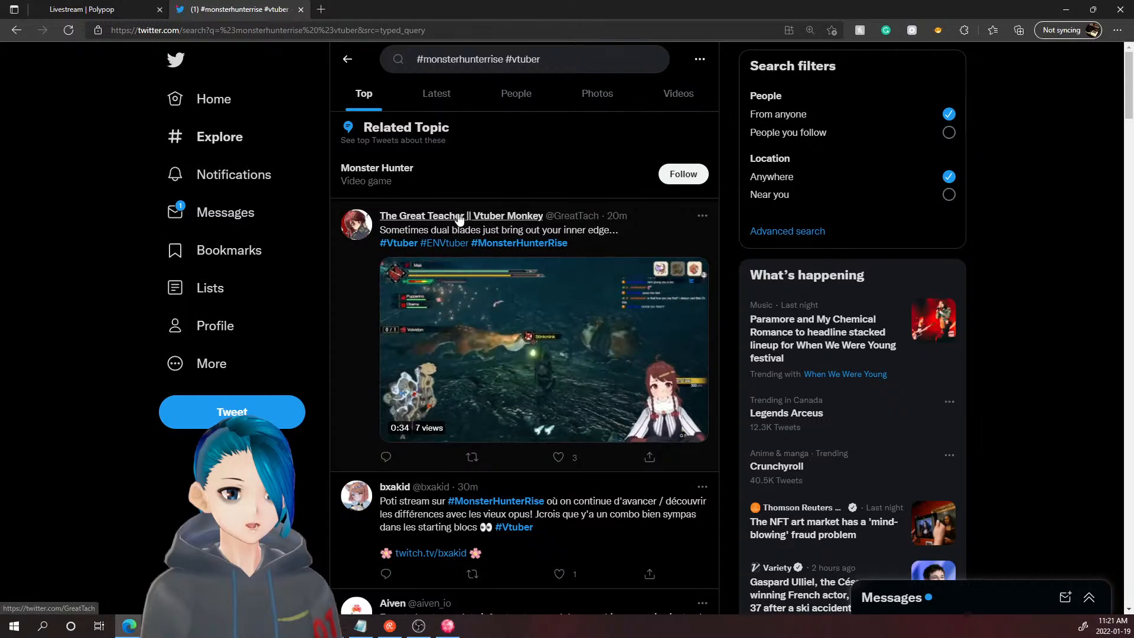
mouse_move(459, 218)
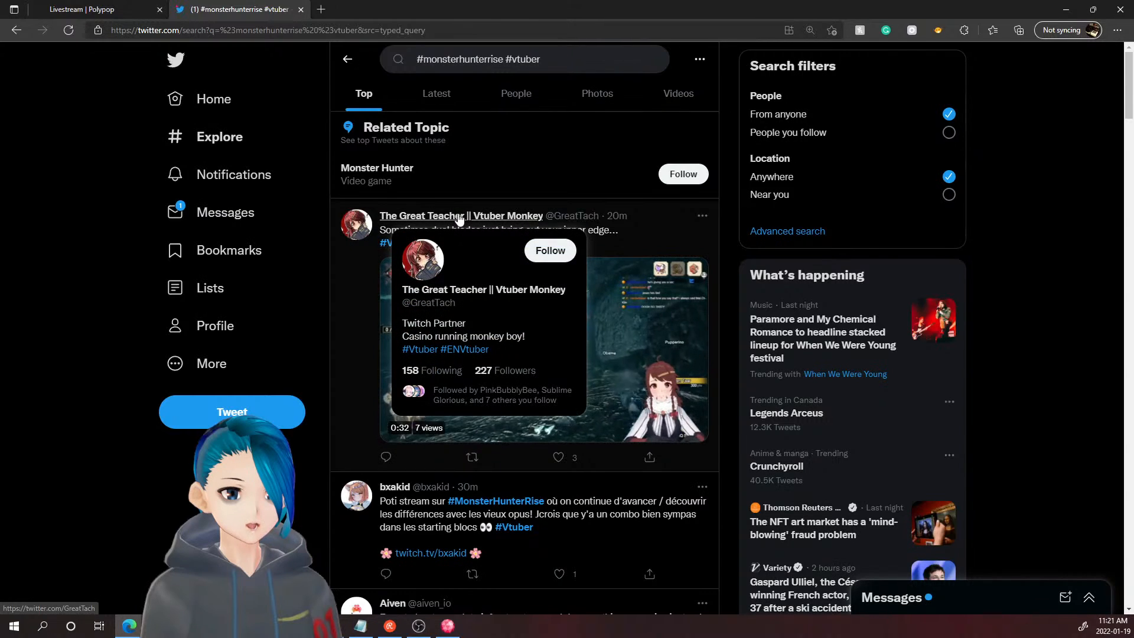
middle_click(459, 219)
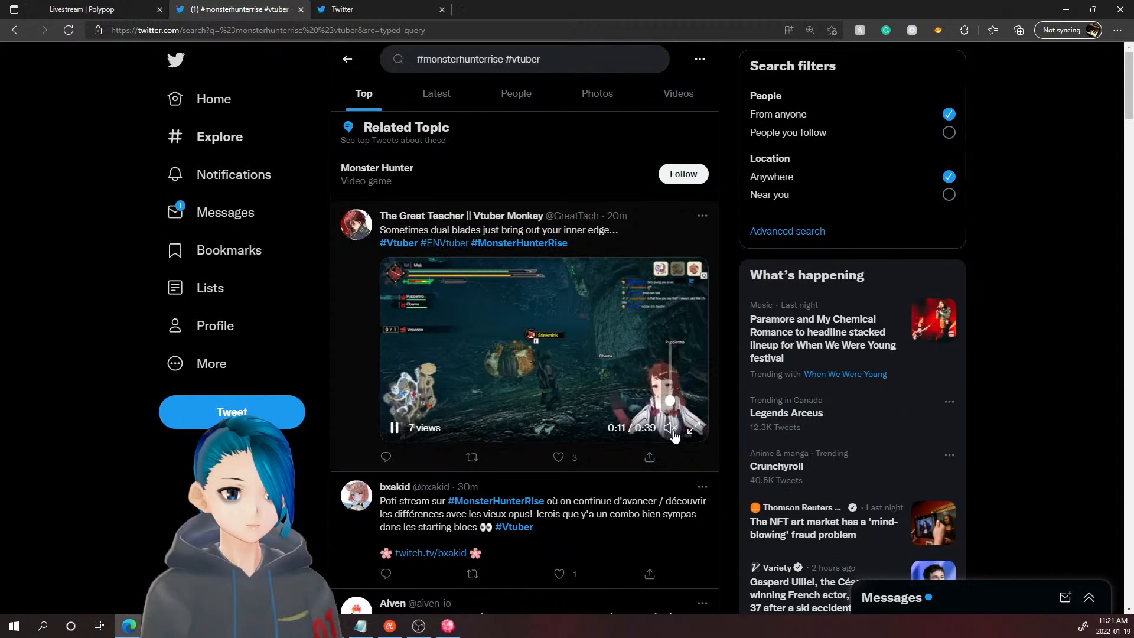
left_click(671, 428)
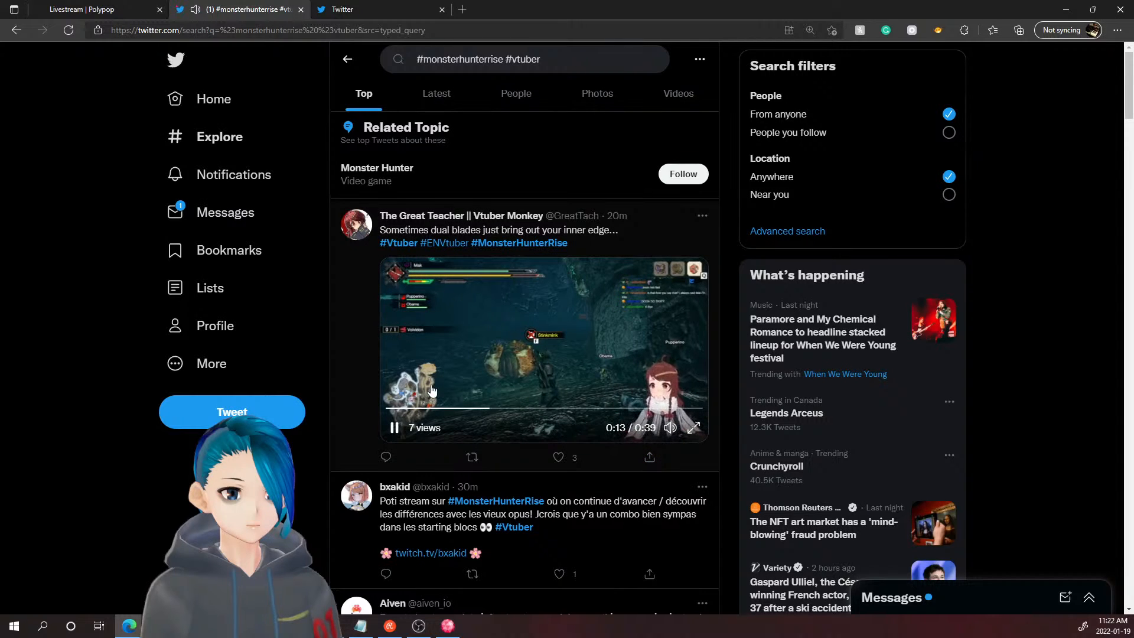
left_click(394, 427)
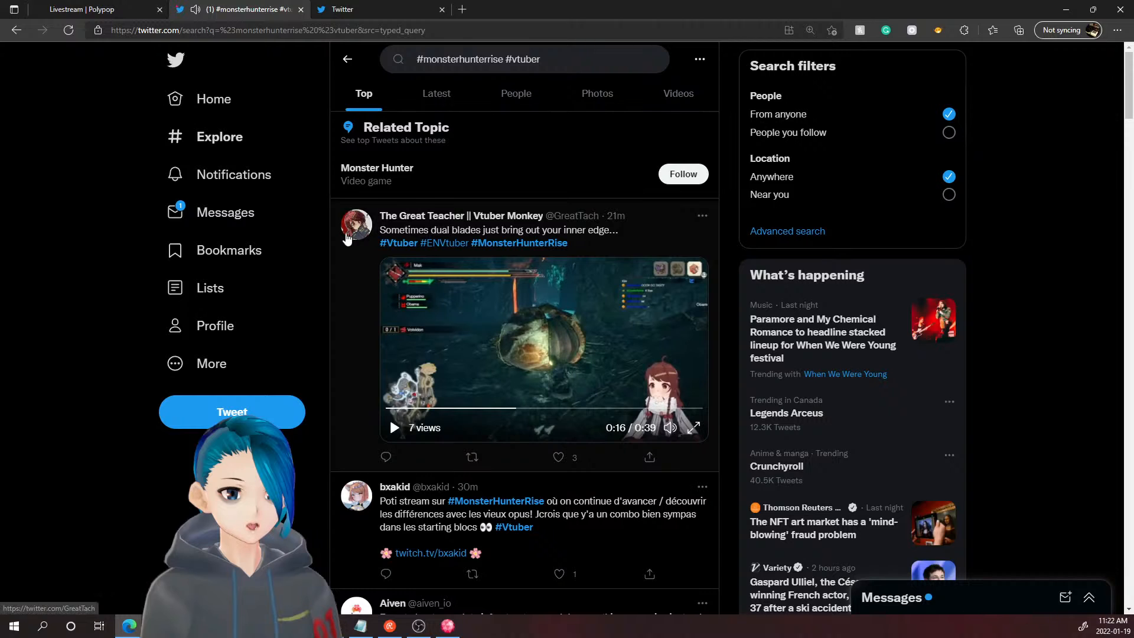
scroll(383, 239, "down", 4)
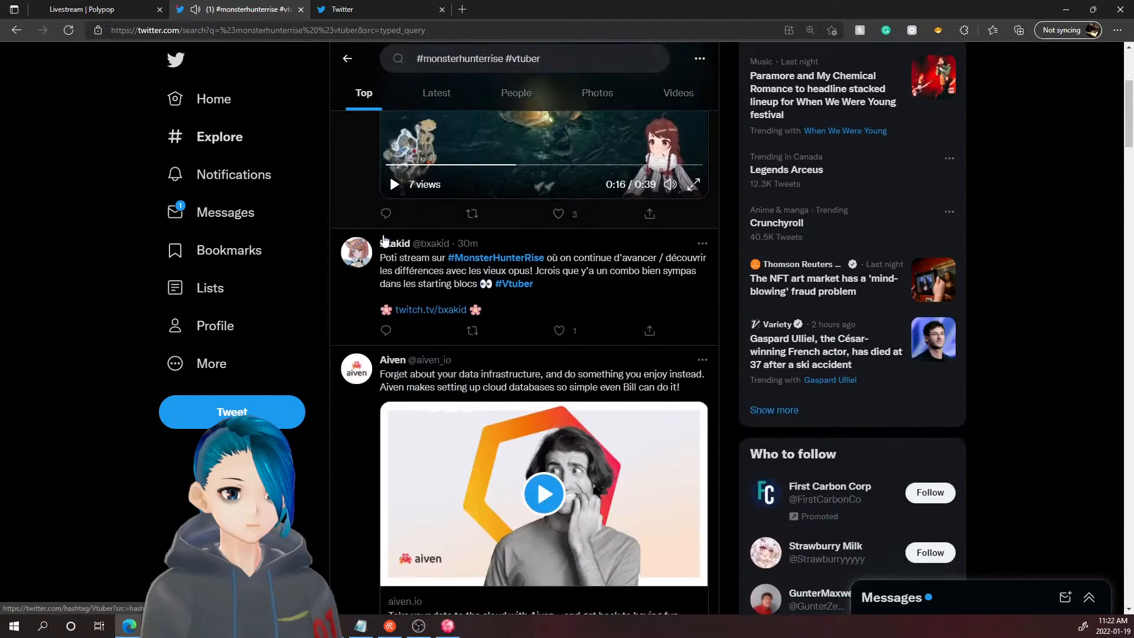
scroll(384, 239, "down", 2)
scroll(389, 246, "up", 3)
- Show the Latest results and open the MrDdFun Twitch stream in a background tab
left_click(436, 93)
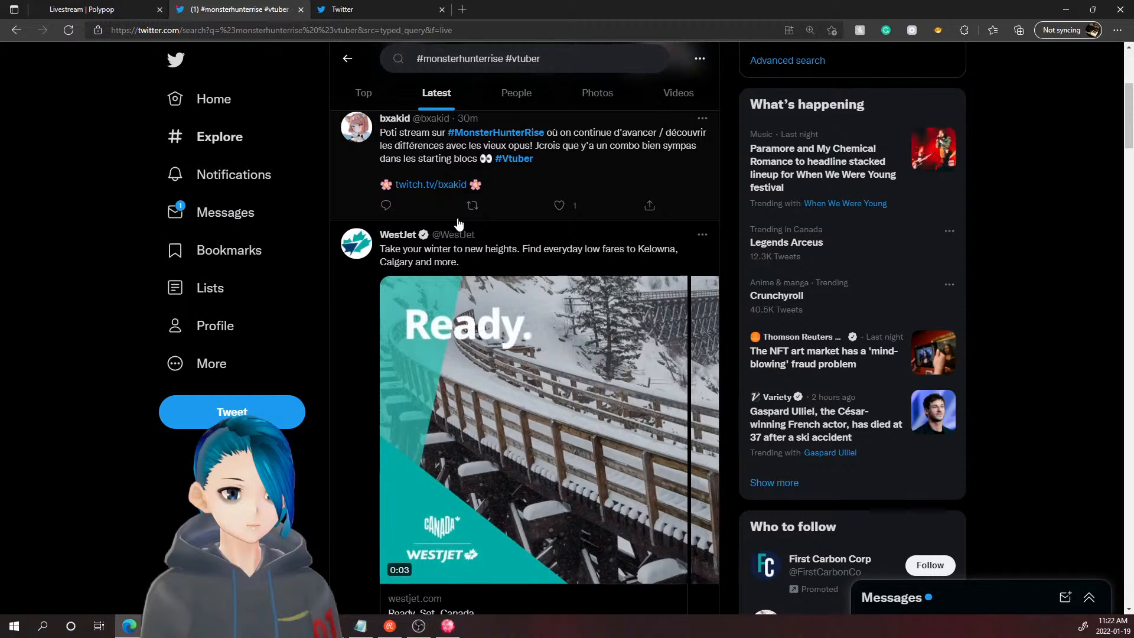
scroll(459, 223, "down", 15)
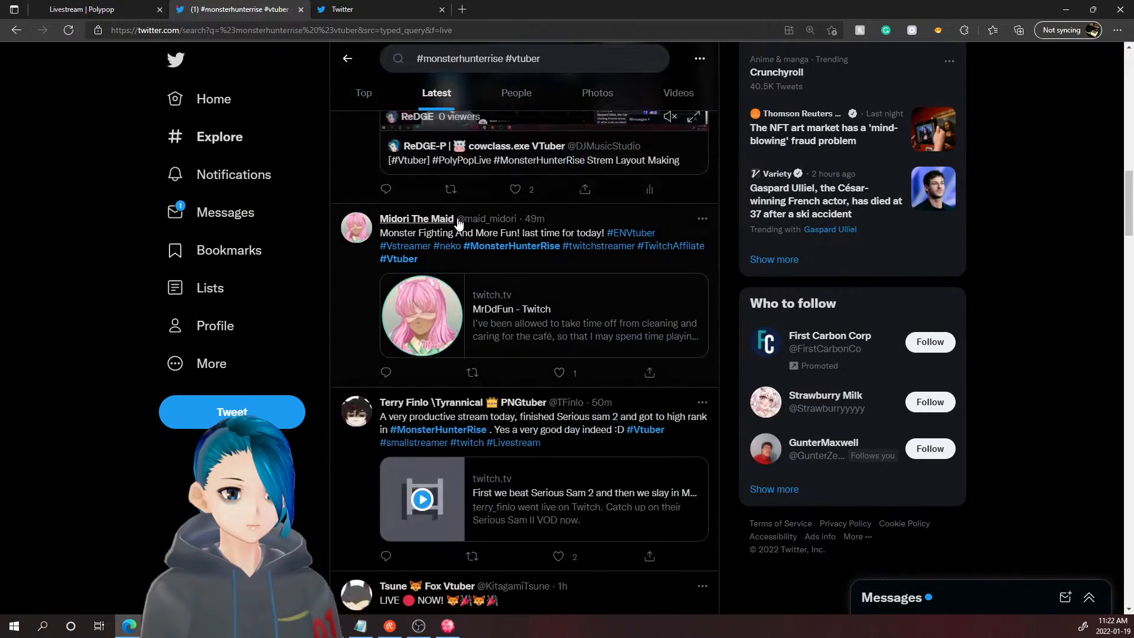
scroll(458, 223, "up", 2)
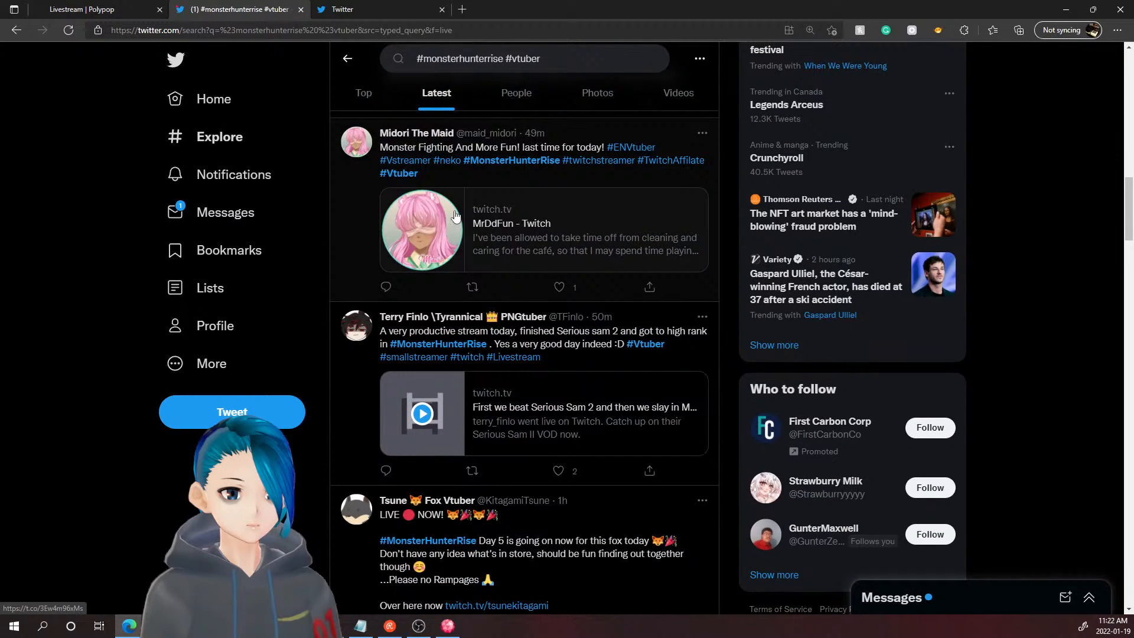
middle_click(590, 239)
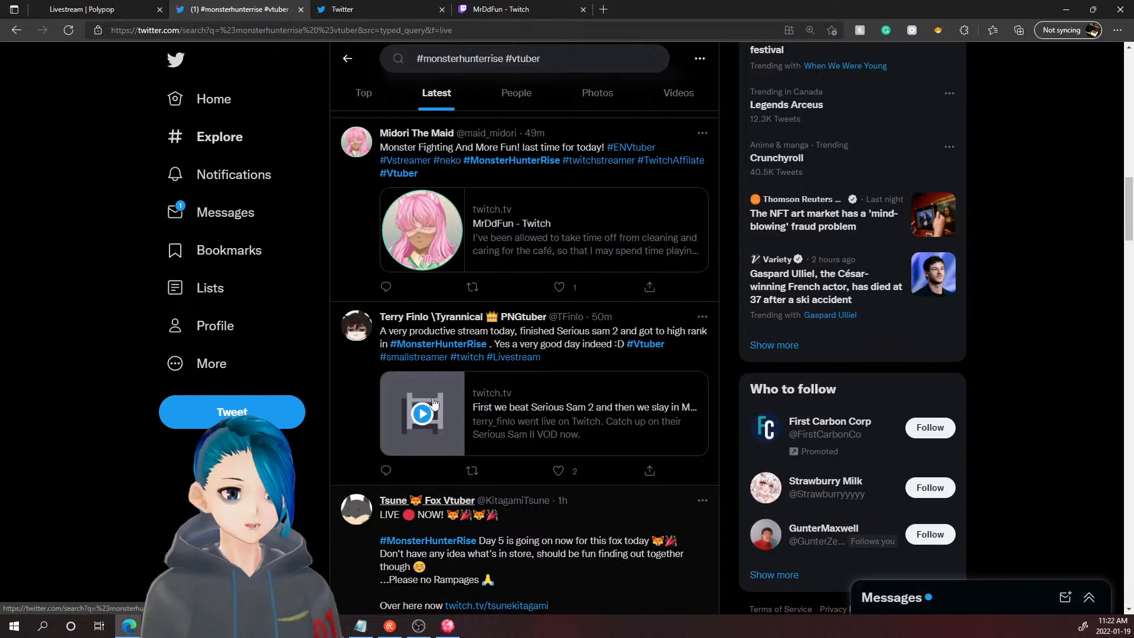
- On the MrDdFun stream, send 'Soup' with a noodle emoji in chat
left_click(498, 9)
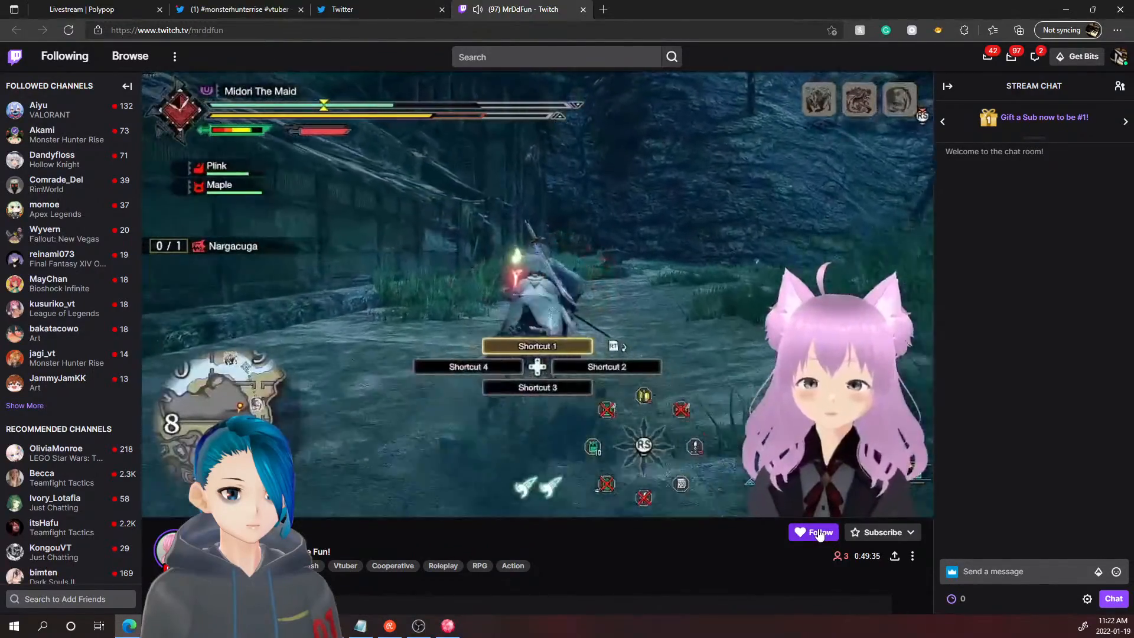
left_click(991, 572)
left_click(992, 572)
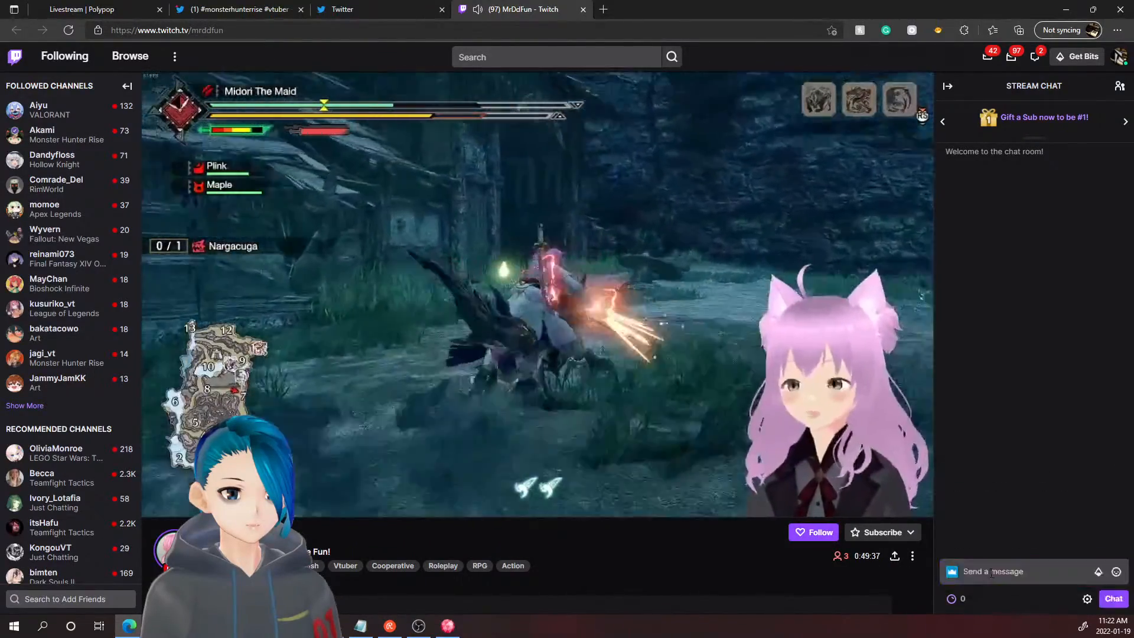
left_click(991, 572)
type("Soup")
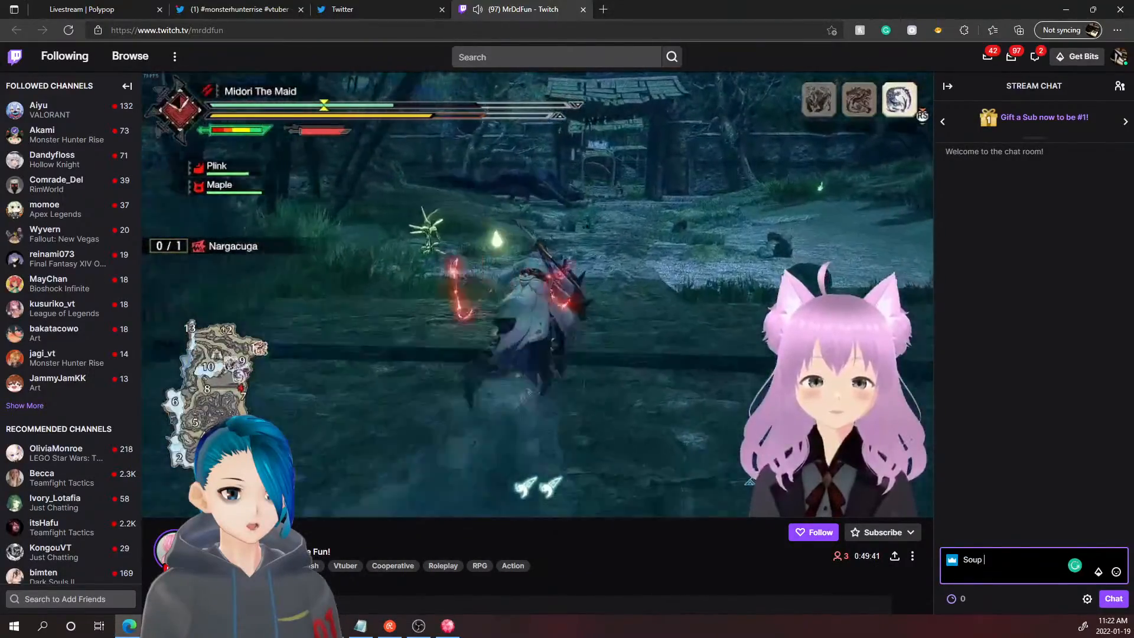
key("alt+Tab")
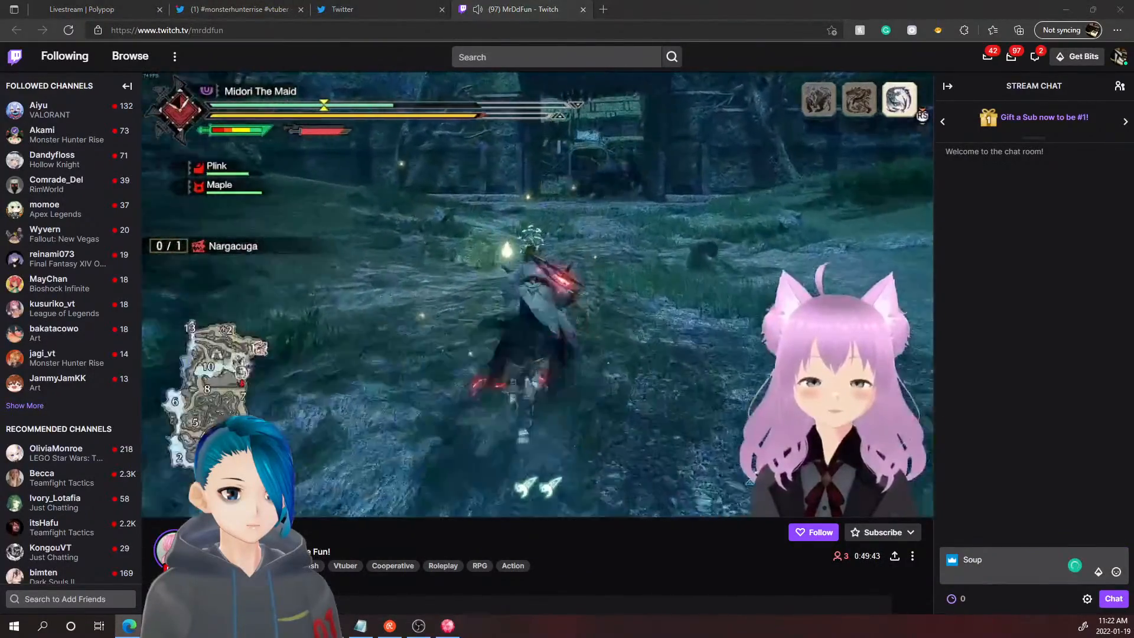
left_click(1004, 558)
type("🍜")
key("Return")
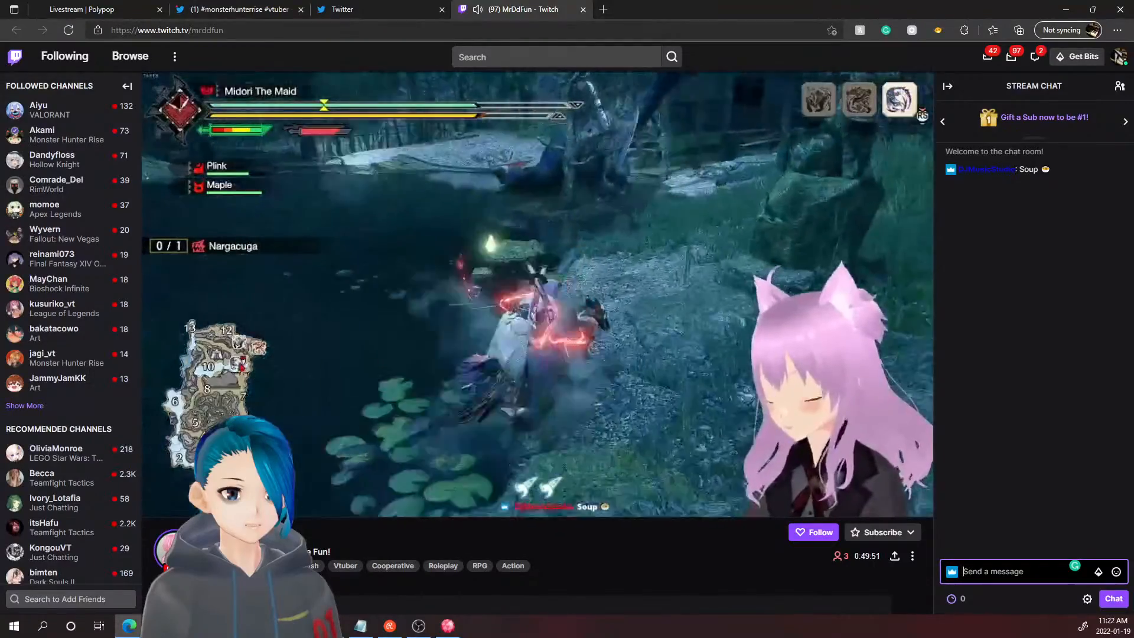
- Clip the current stream moment, return to the MrDdFun tab, and select its channel name in the address
key("alt+Tab")
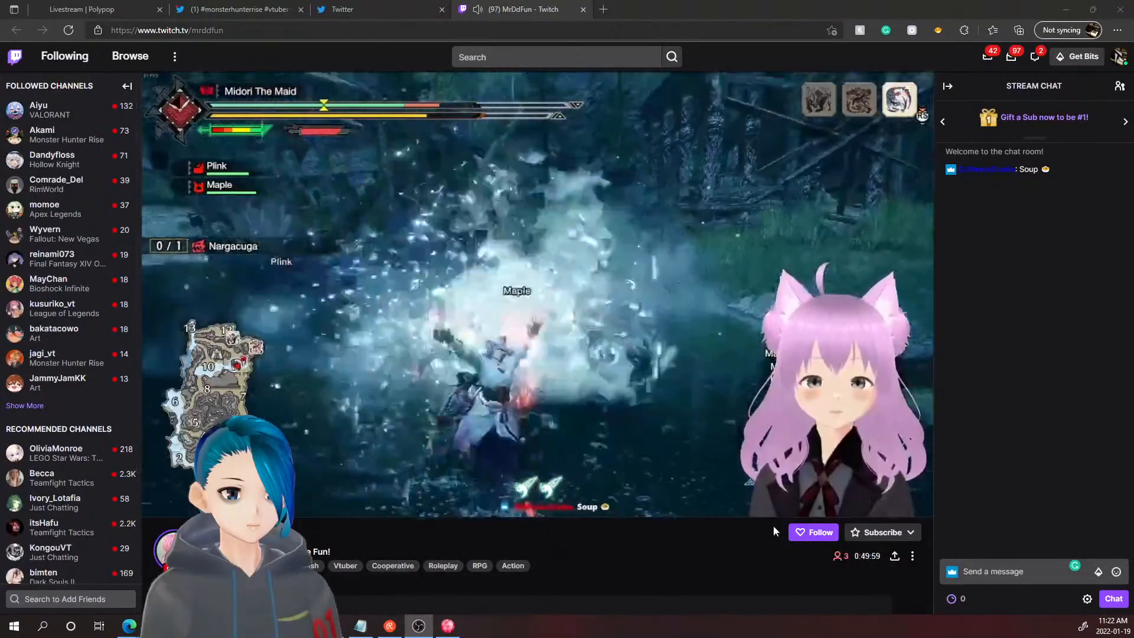
left_click(882, 502)
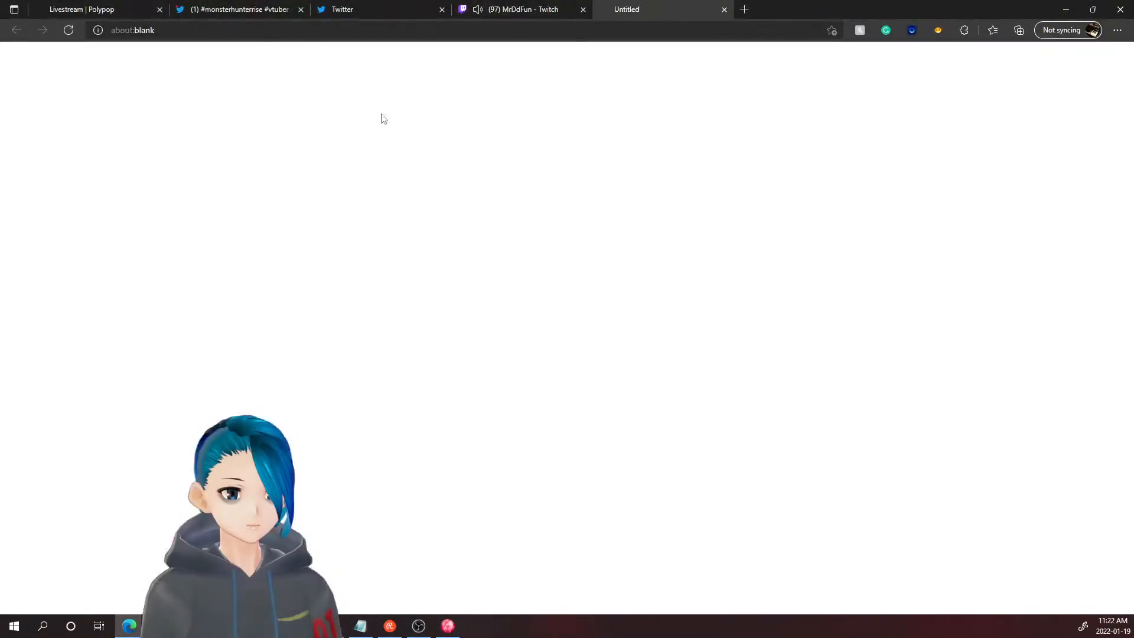
left_click(520, 8)
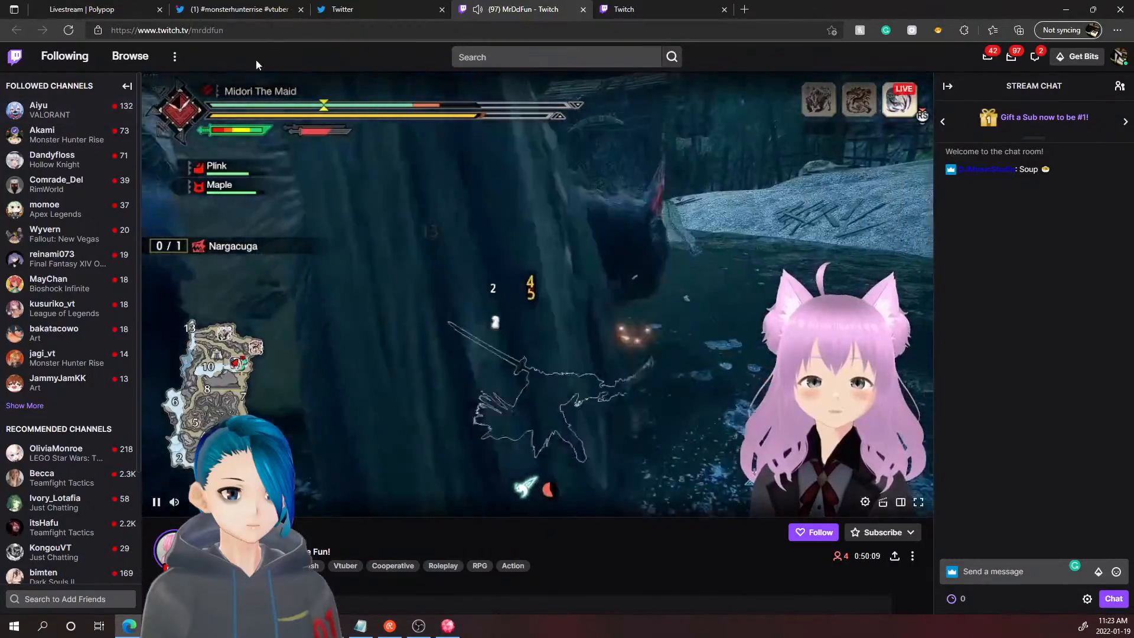
double_click(206, 30)
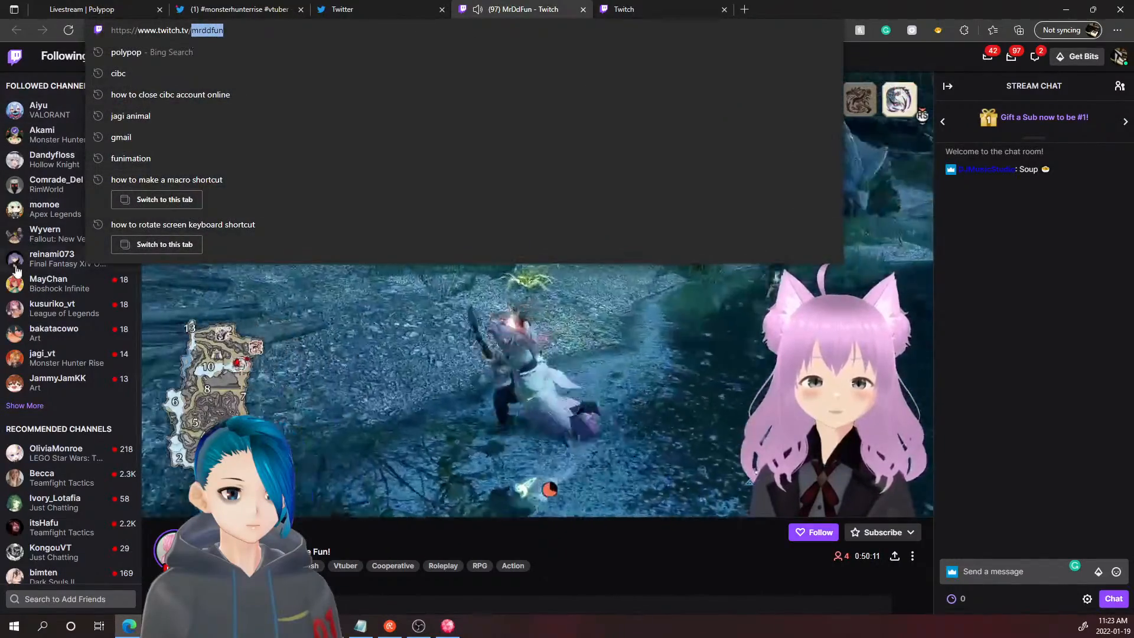
key("alt+Tab")
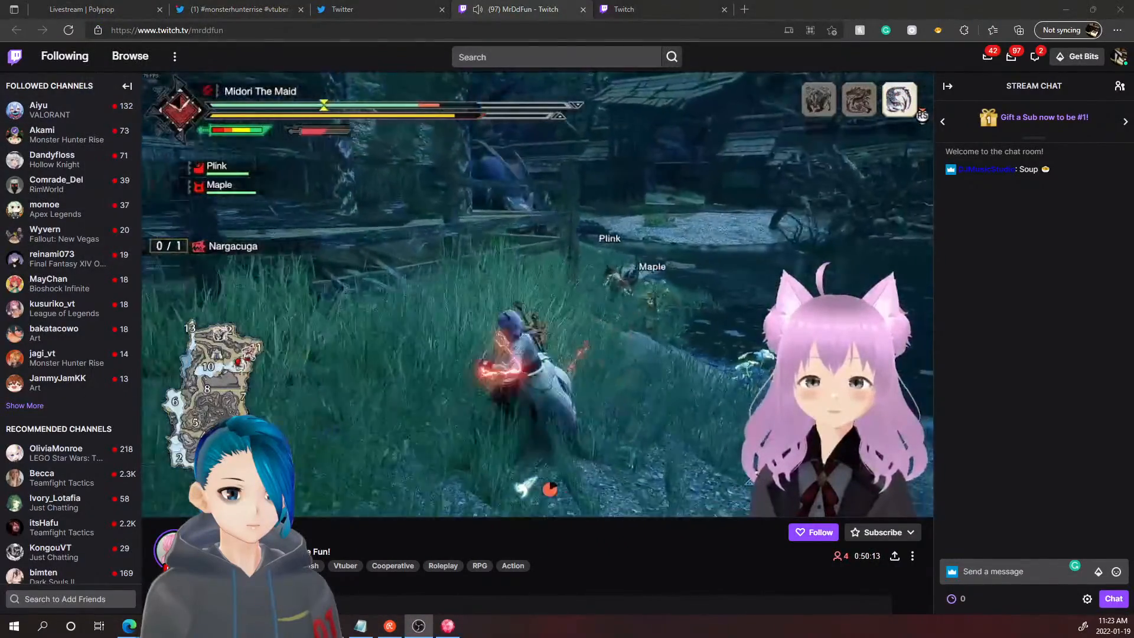